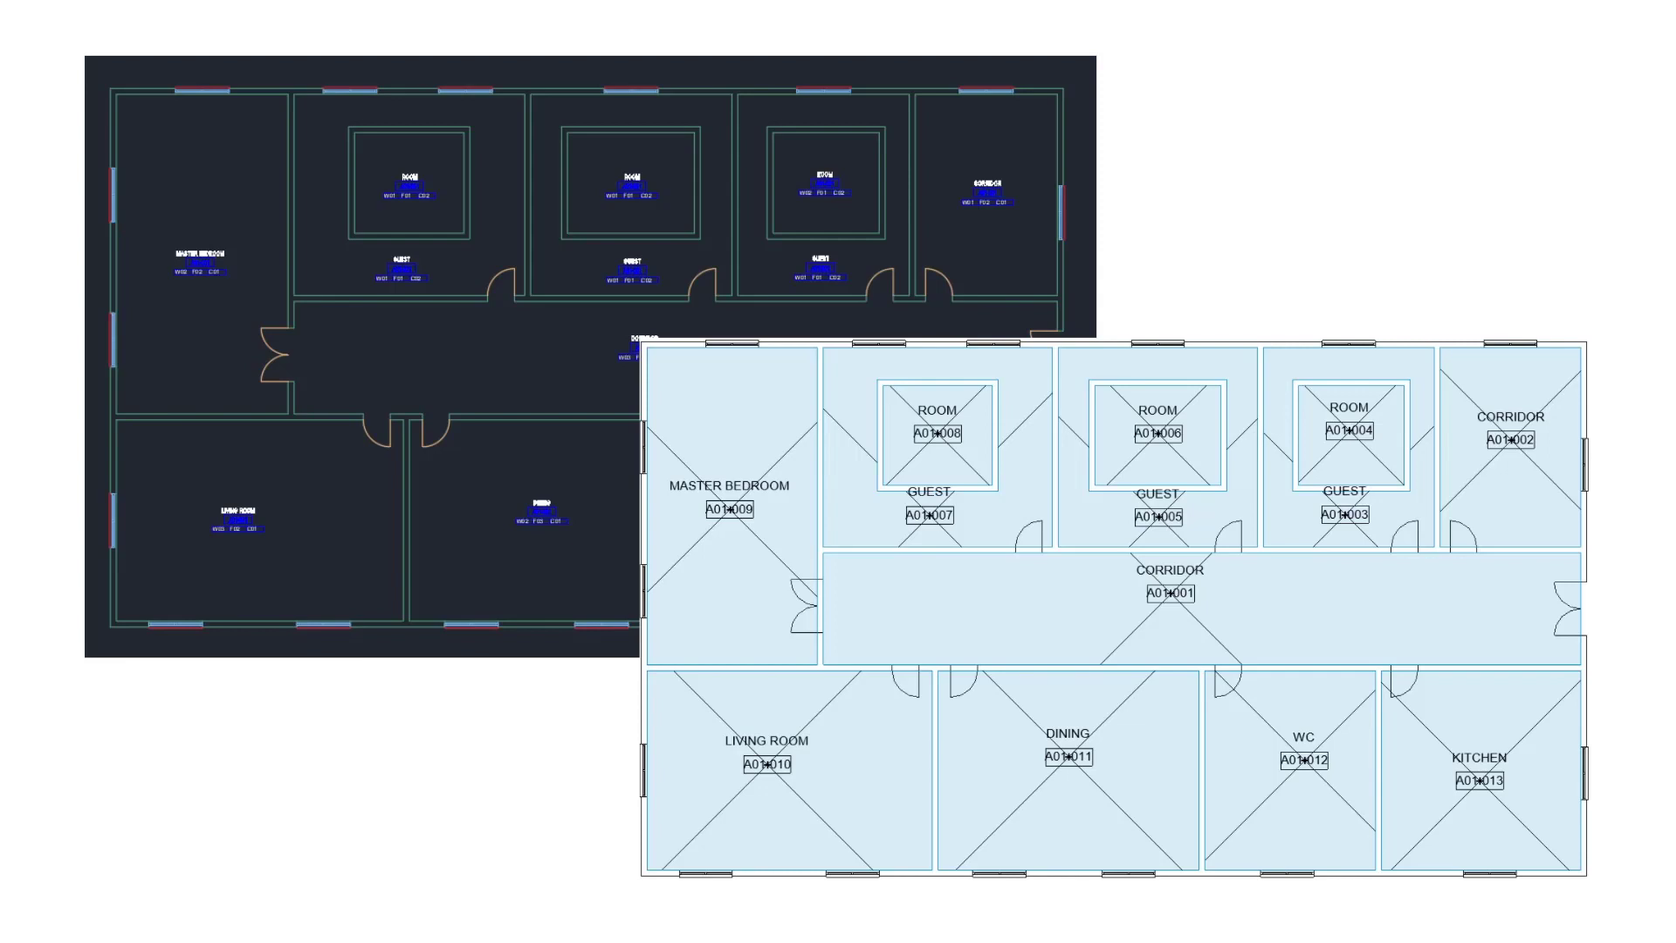
Step: Switch to the AutoCAD 2021 window showing the FP_BASE.dwg floor plan
{"action": "key", "text": "alt+Tab"}
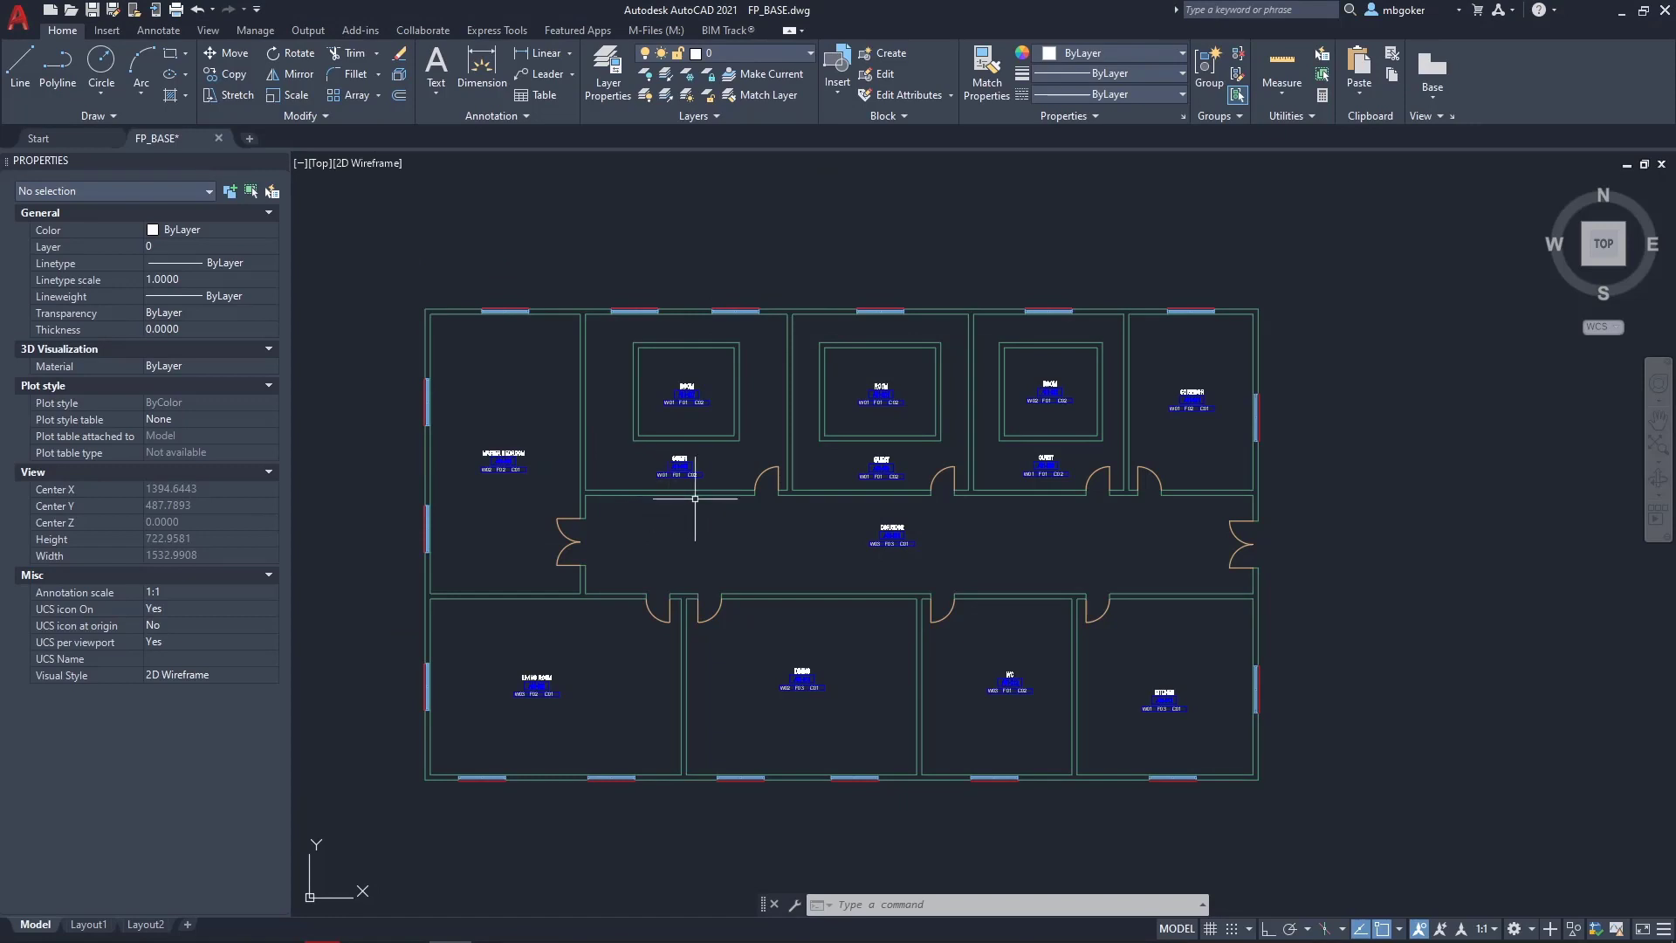
{"action": "mouse_move", "coordinate": [1003, 535]}
{"action": "middle_mouse_down"}
{"action": "mouse_move", "coordinate": [1018, 515]}
{"action": "mouse_move", "coordinate": [993, 476]}
{"action": "middle_mouse_up"}
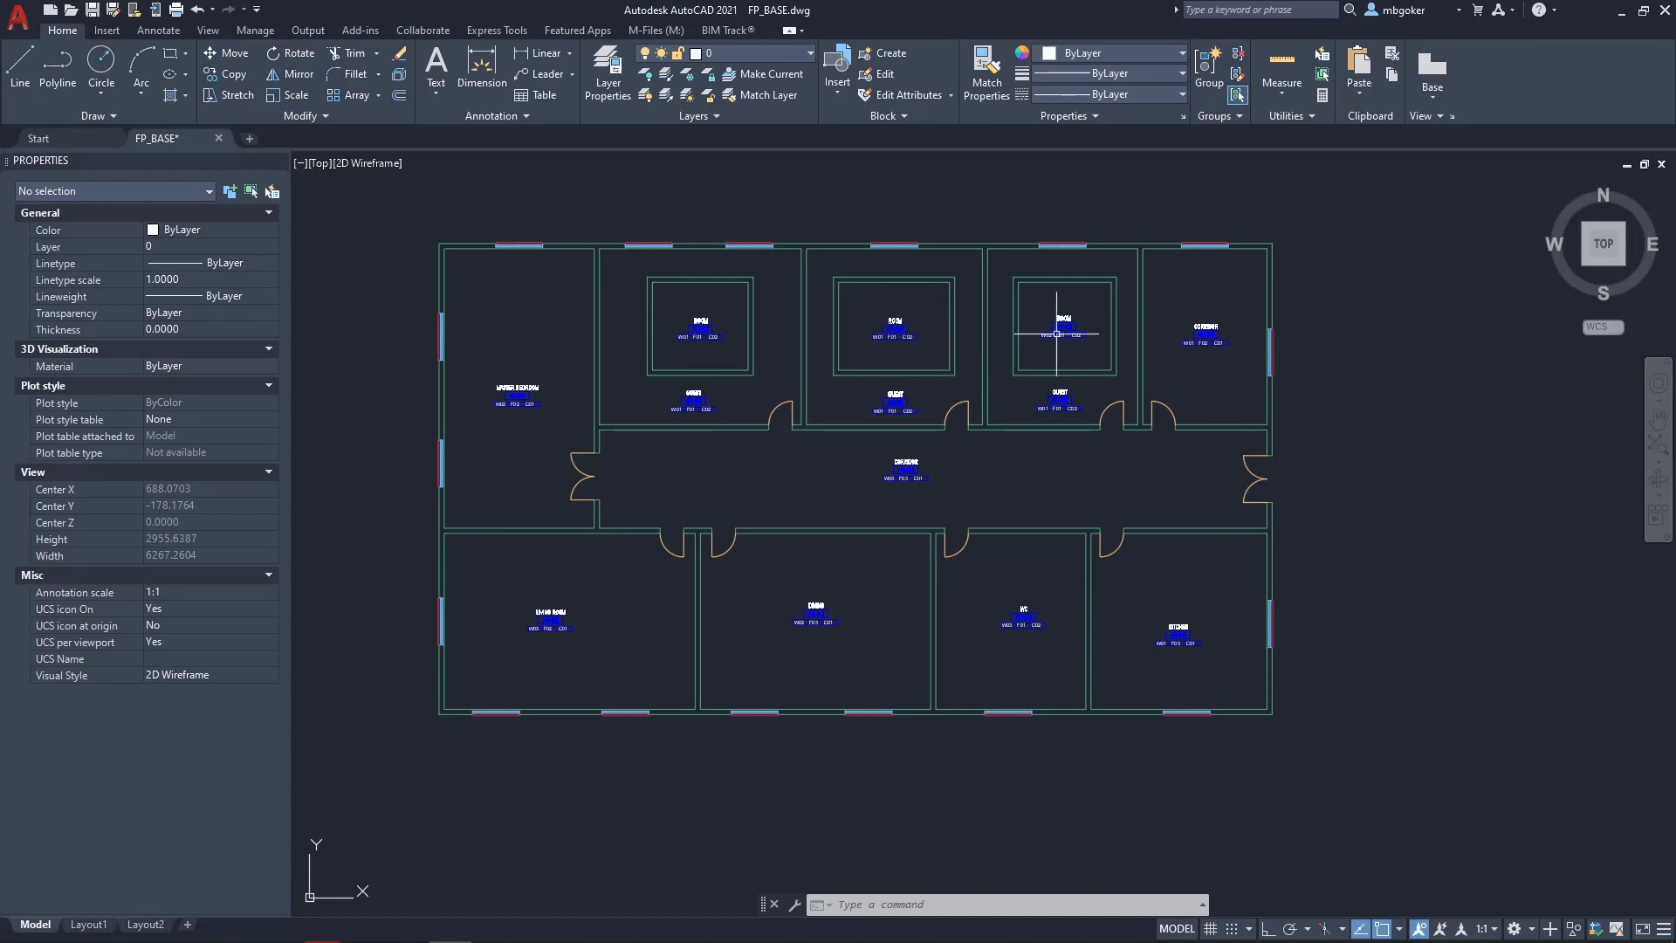
{"action": "scroll", "coordinate": [1170, 350], "scroll_direction": "up", "scroll_amount": 2}
{"action": "scroll", "coordinate": [1137, 355], "scroll_direction": "up", "scroll_amount": 4}
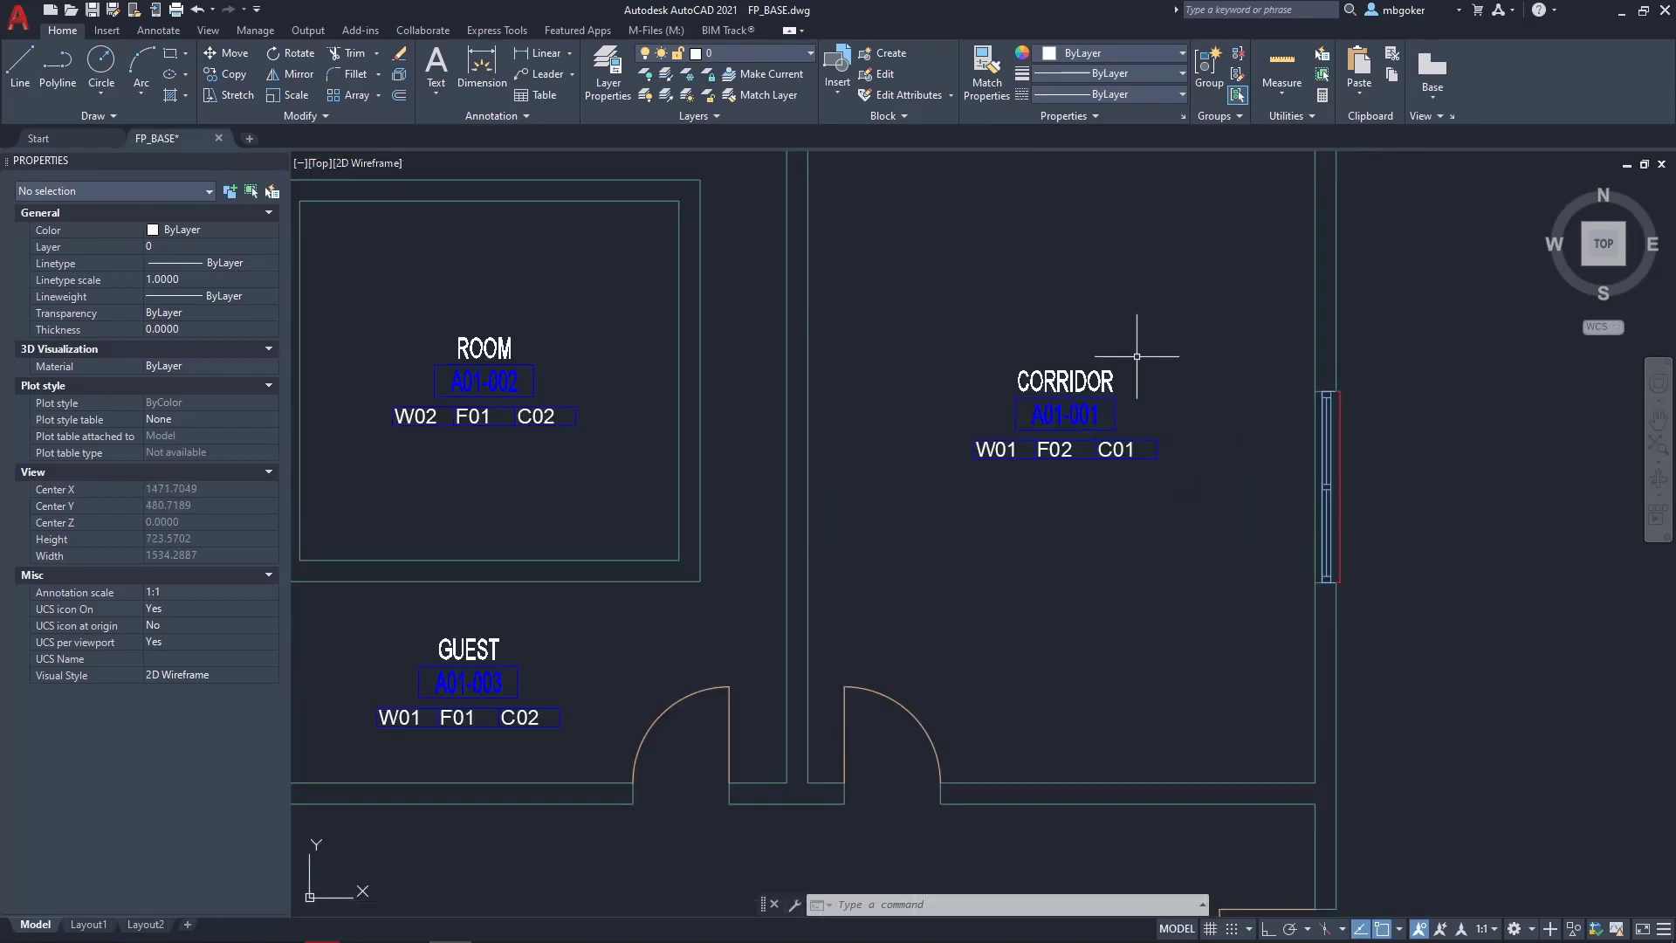
{"action": "left_click", "coordinate": [1139, 359]}
{"action": "left_click", "coordinate": [1003, 553]}
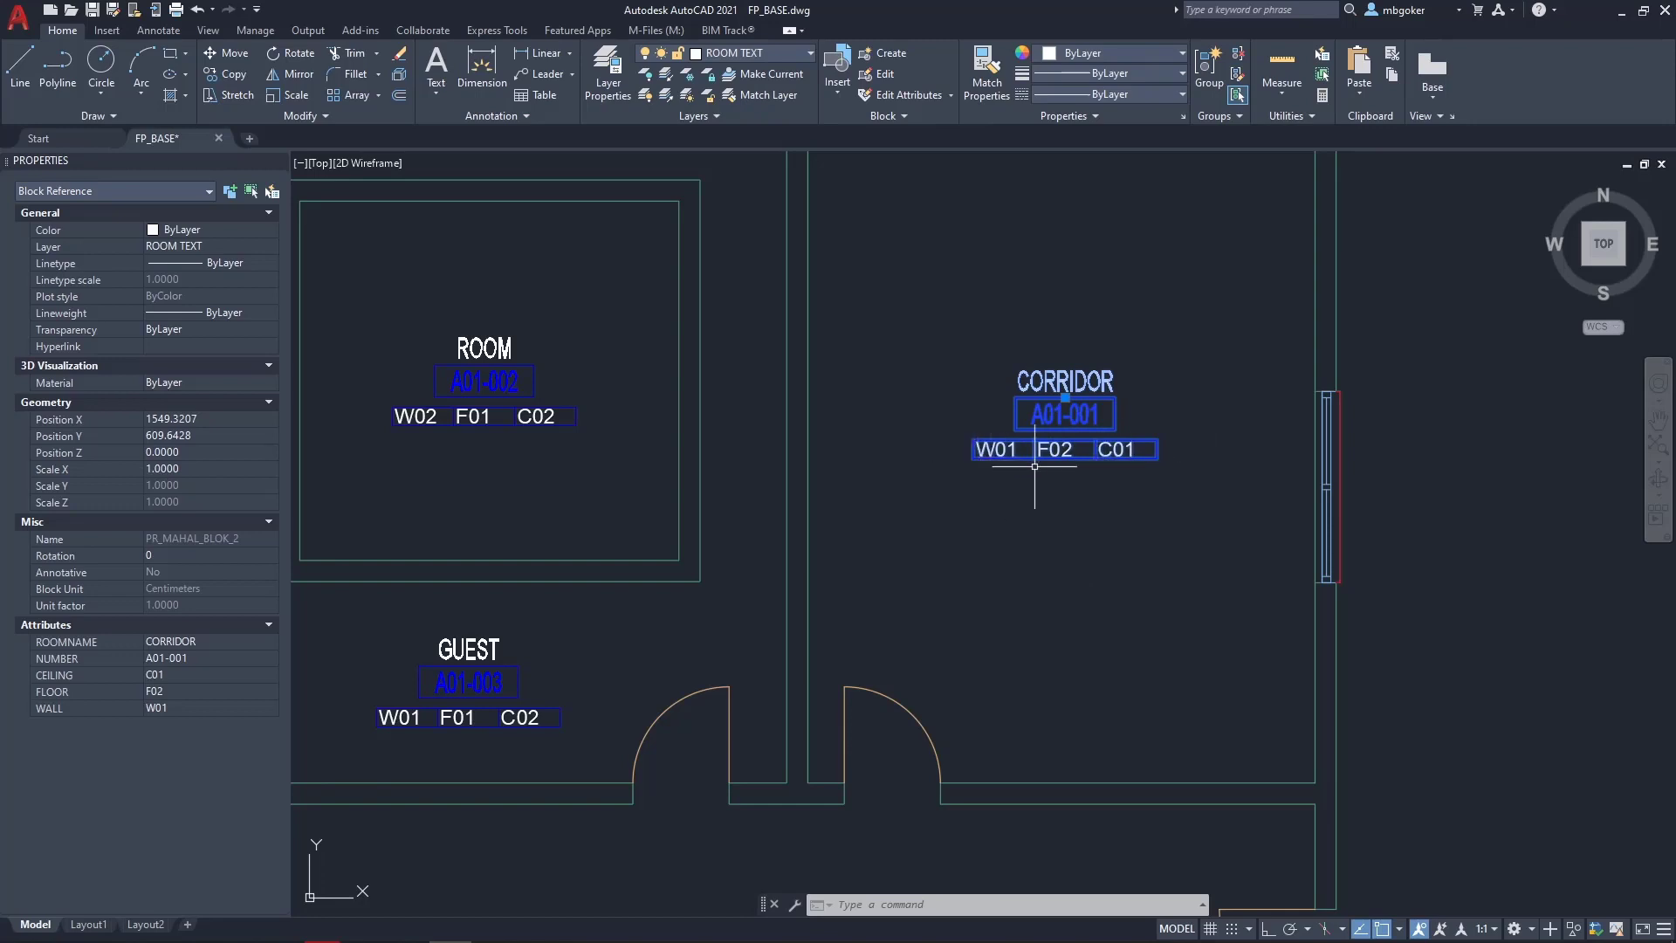
{"action": "scroll", "coordinate": [1030, 487], "scroll_direction": "down", "scroll_amount": 8}
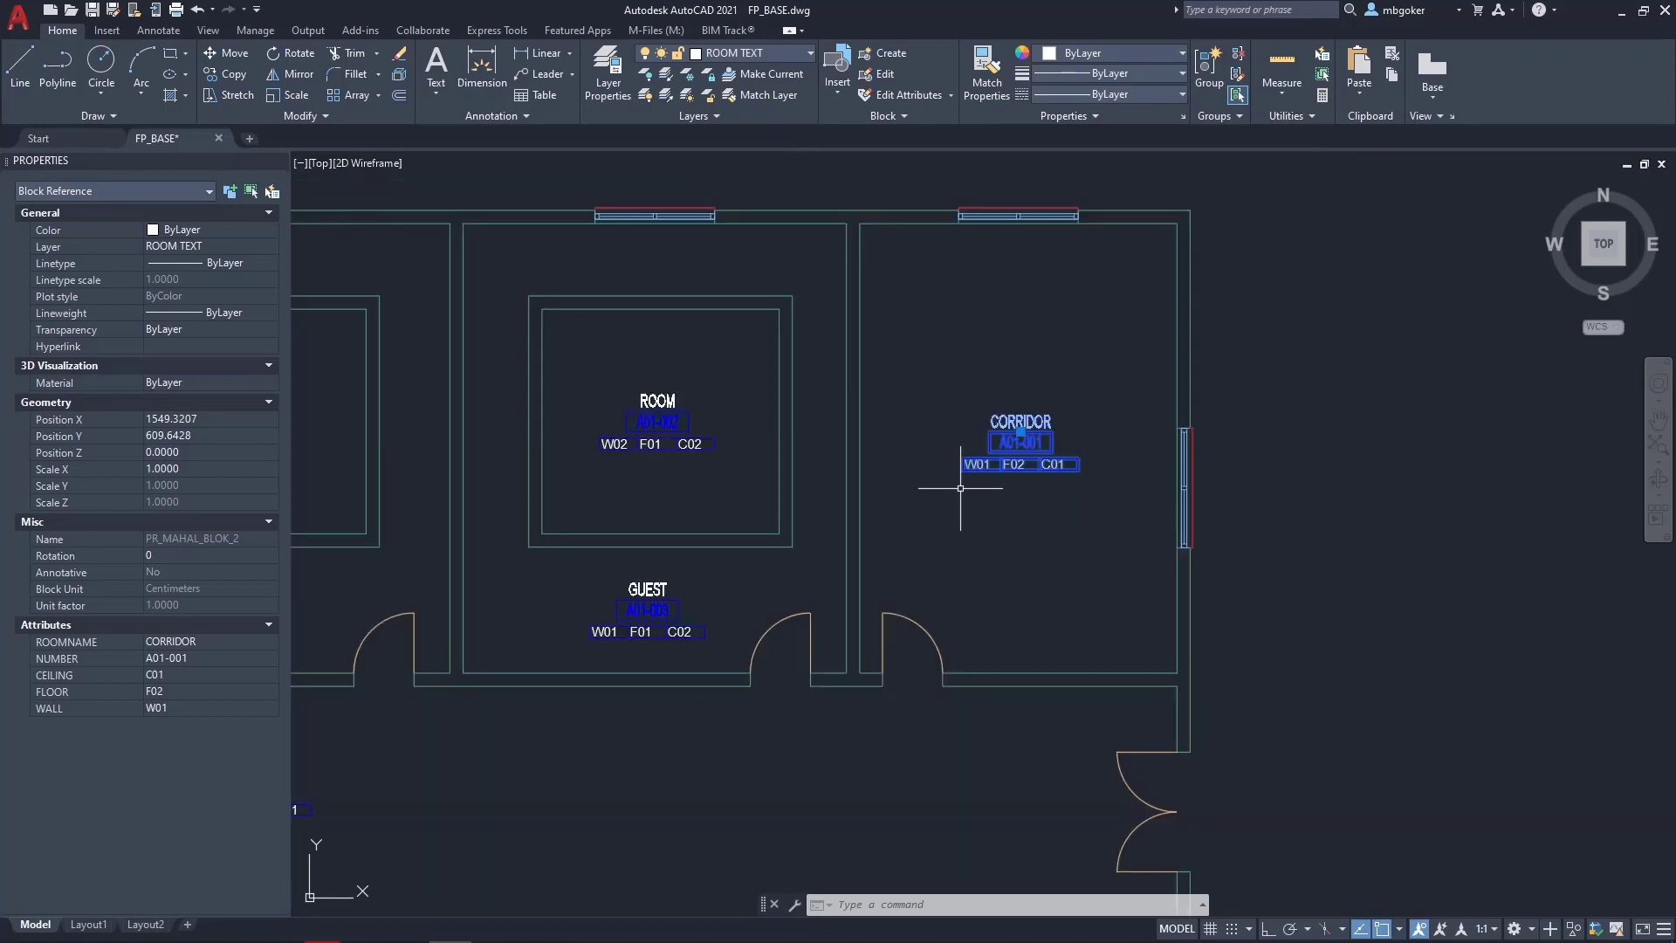
{"action": "key", "text": "Escape"}
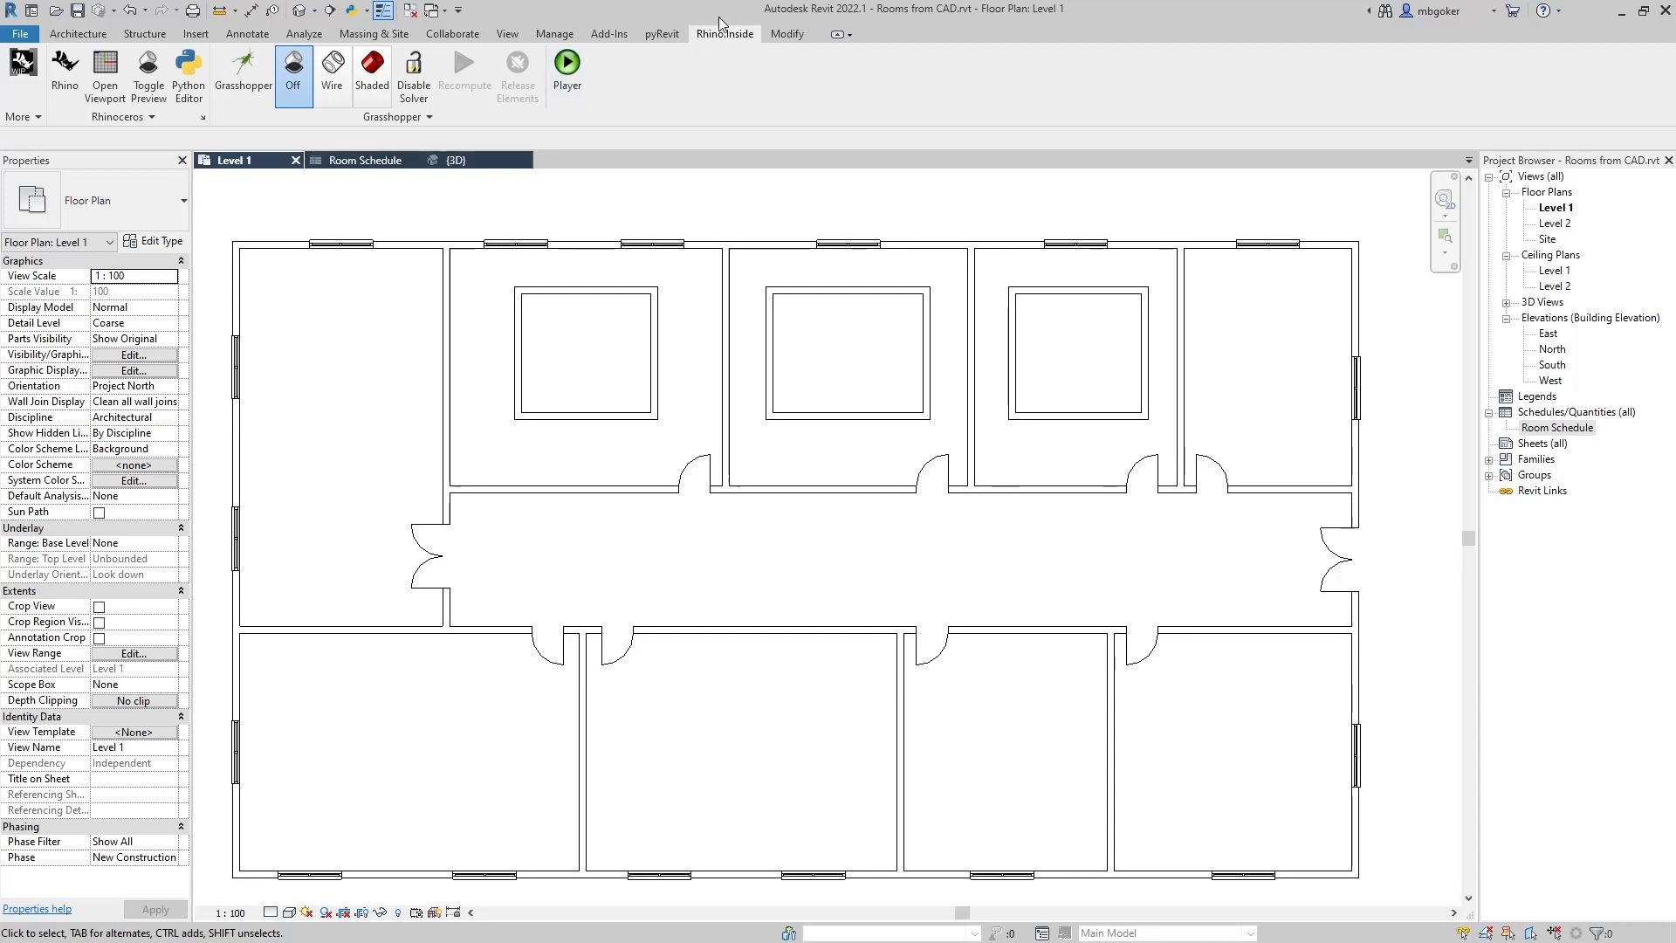
Step: Confirm the Rhino.Inside update channel stays on Daily Builds in Options > Updates
{"action": "left_click", "coordinate": [27, 120]}
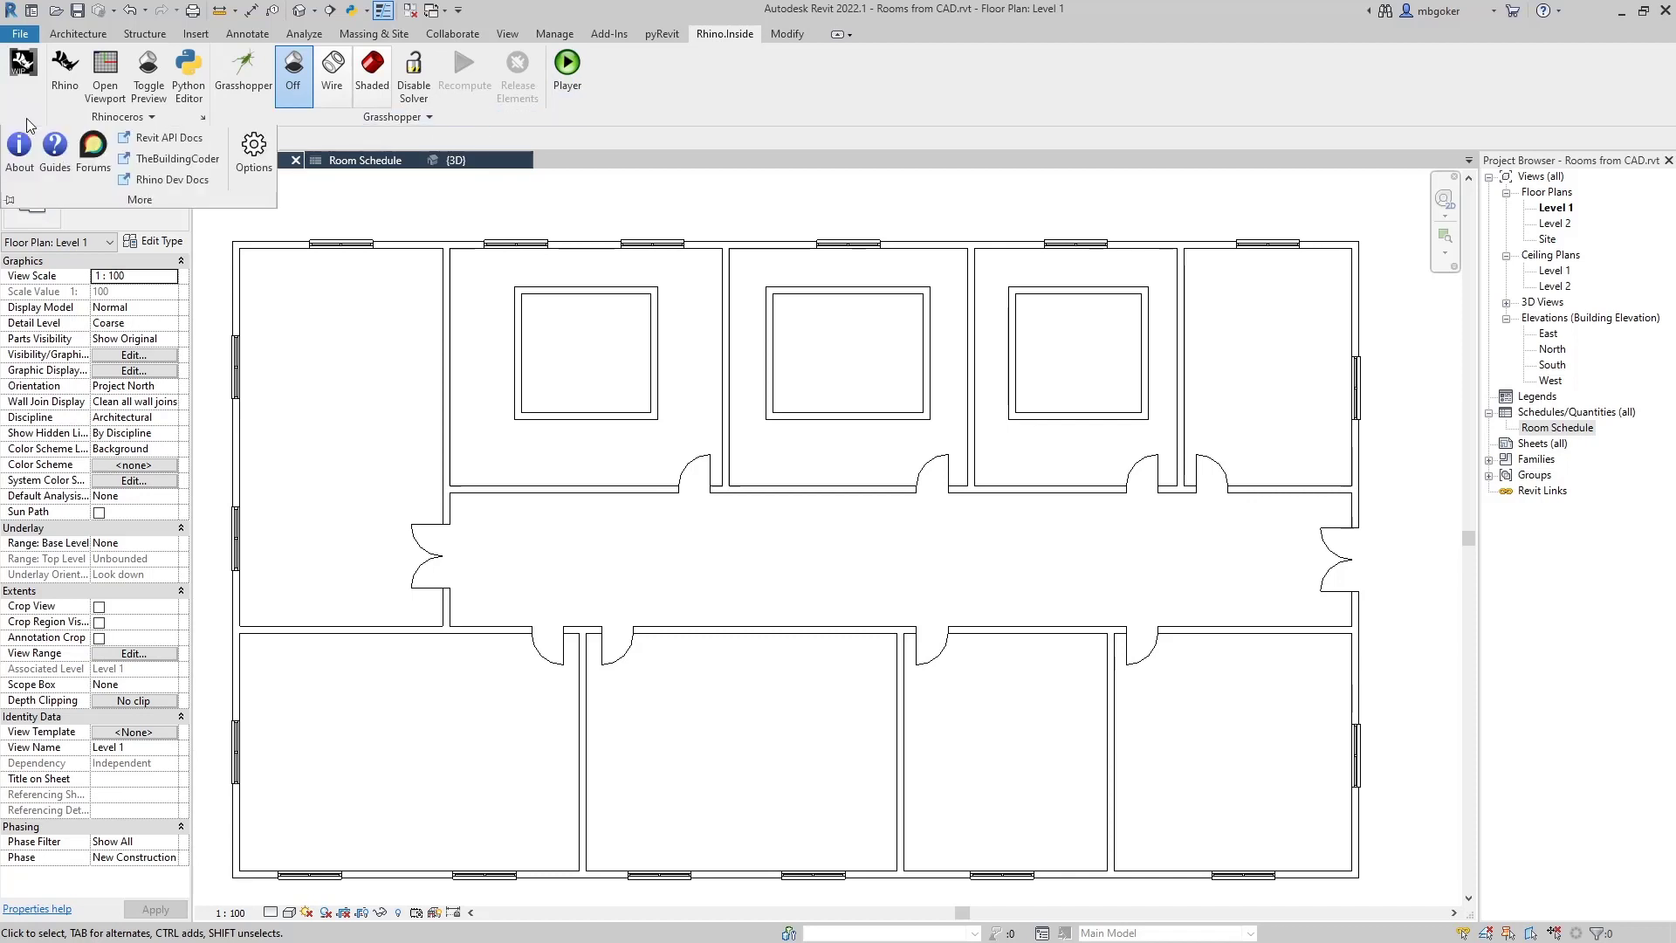
{"action": "left_click", "coordinate": [261, 171]}
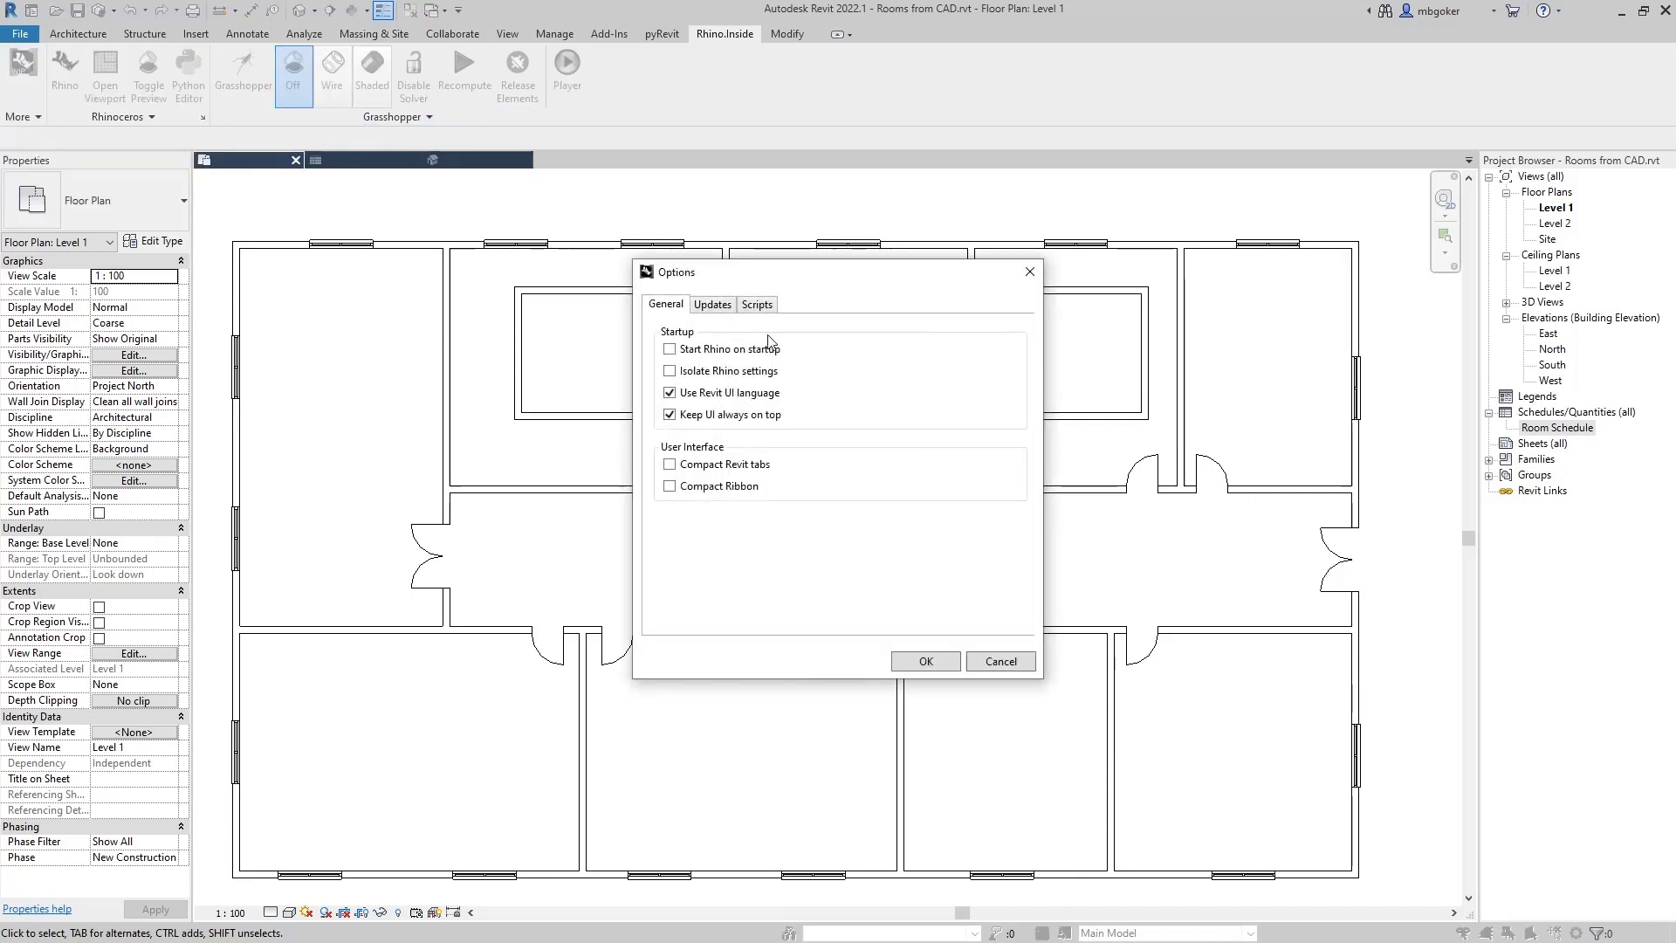
{"action": "left_click", "coordinate": [712, 306]}
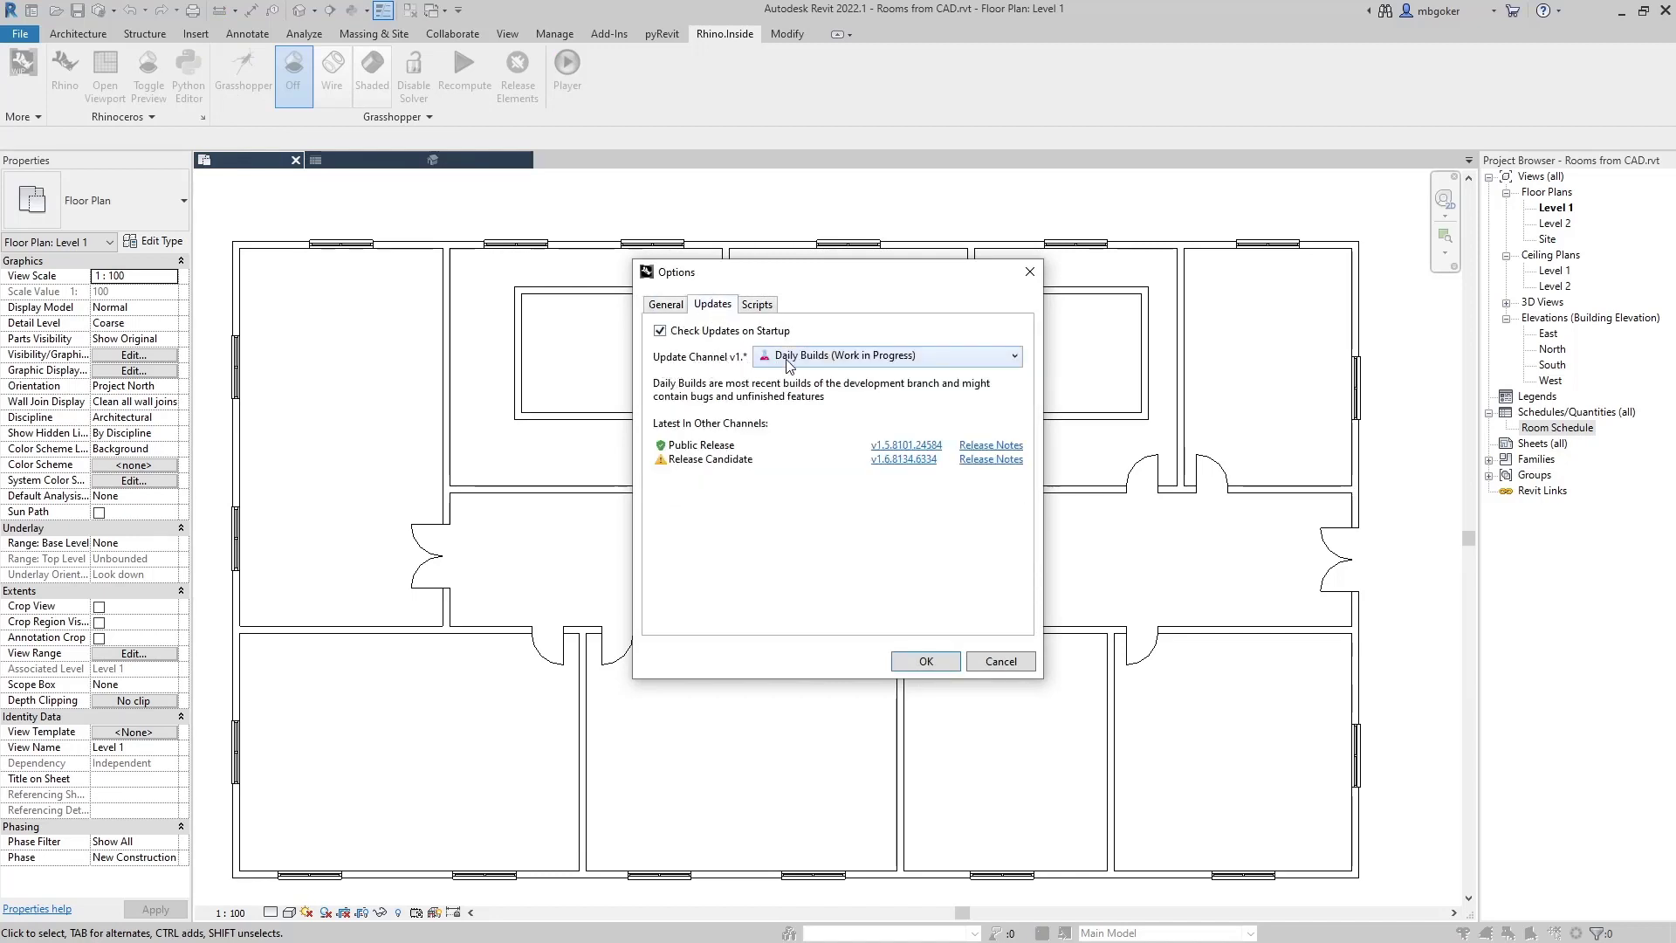
{"action": "left_click", "coordinate": [824, 359]}
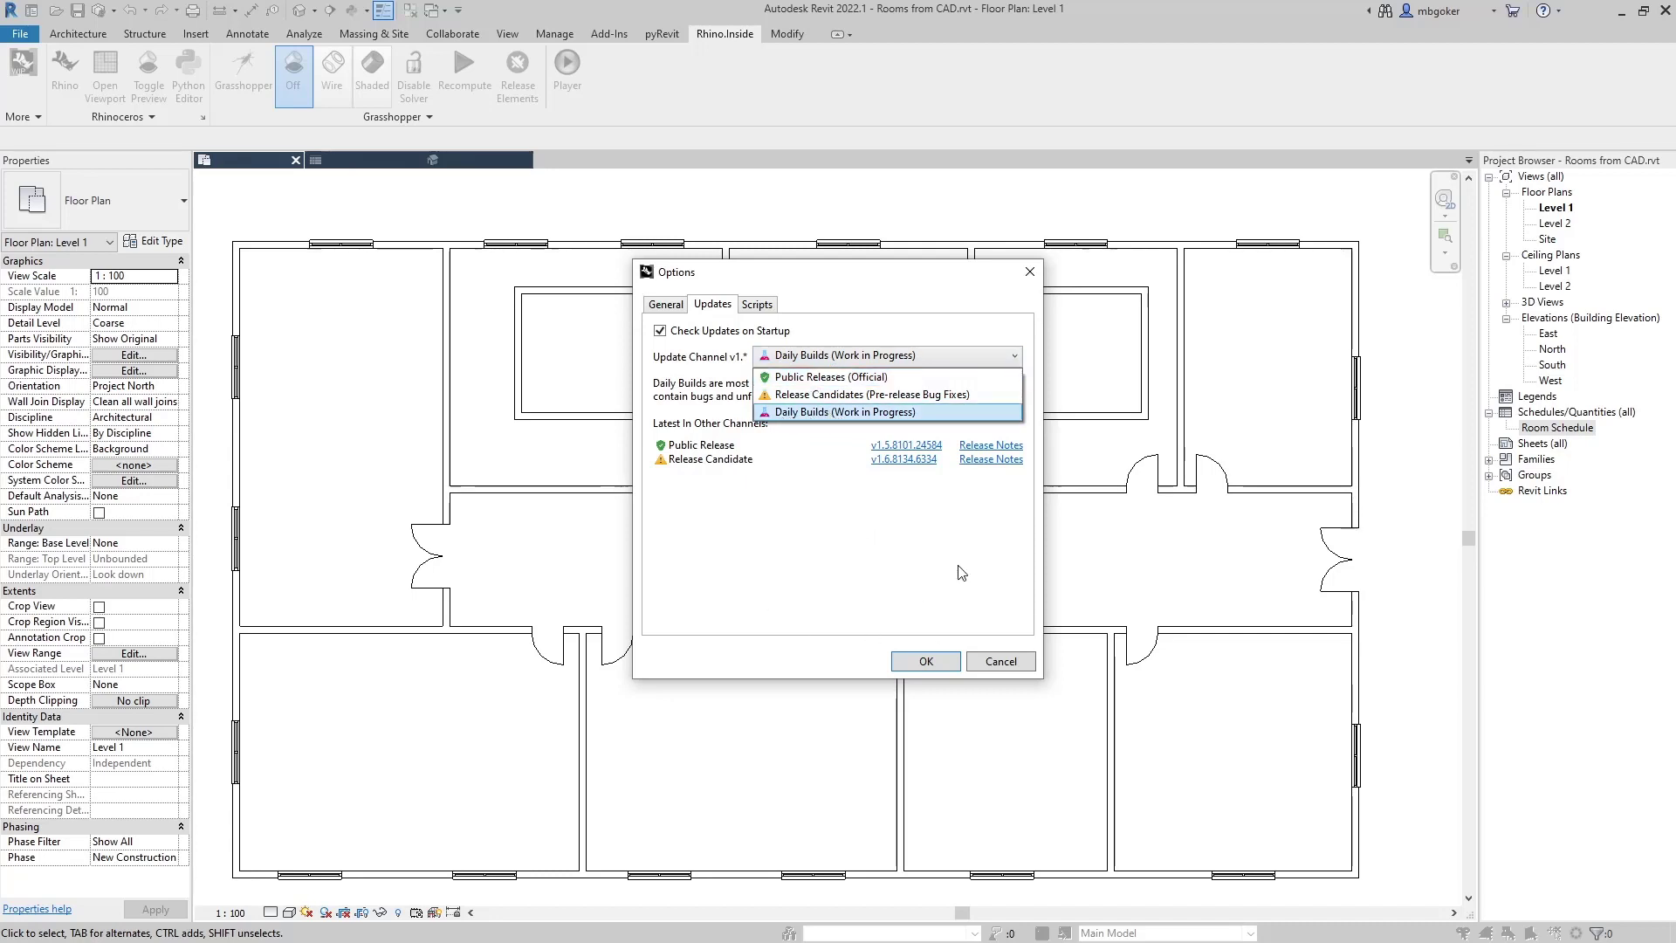
{"action": "left_click", "coordinate": [823, 566]}
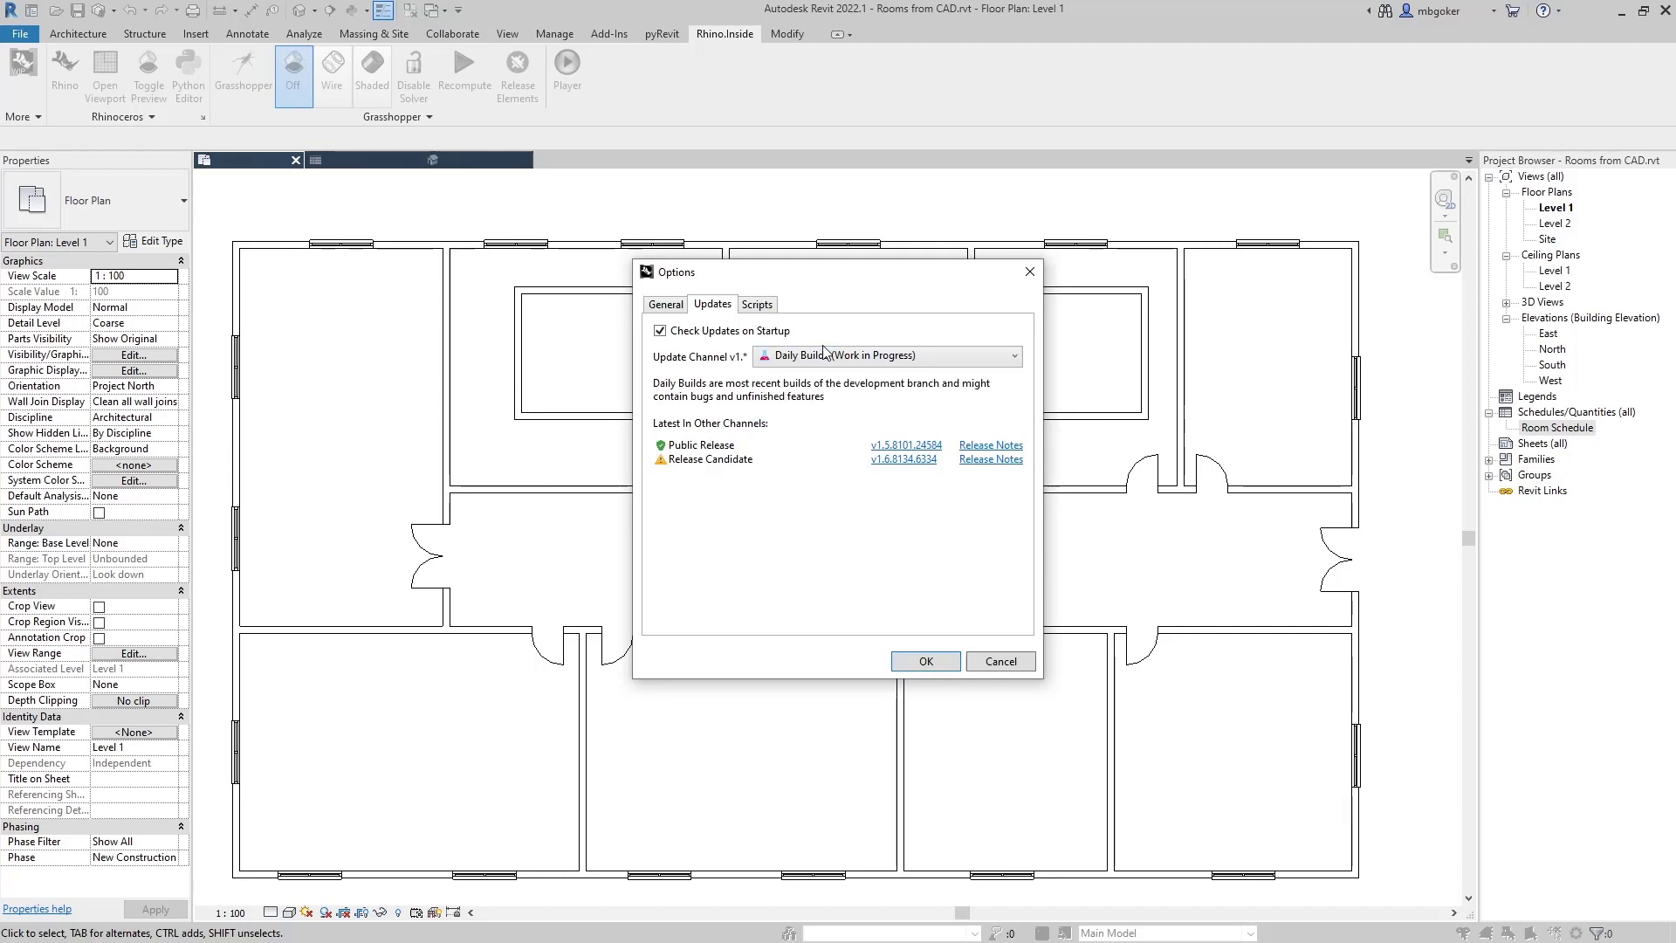
{"action": "key", "text": "Return"}
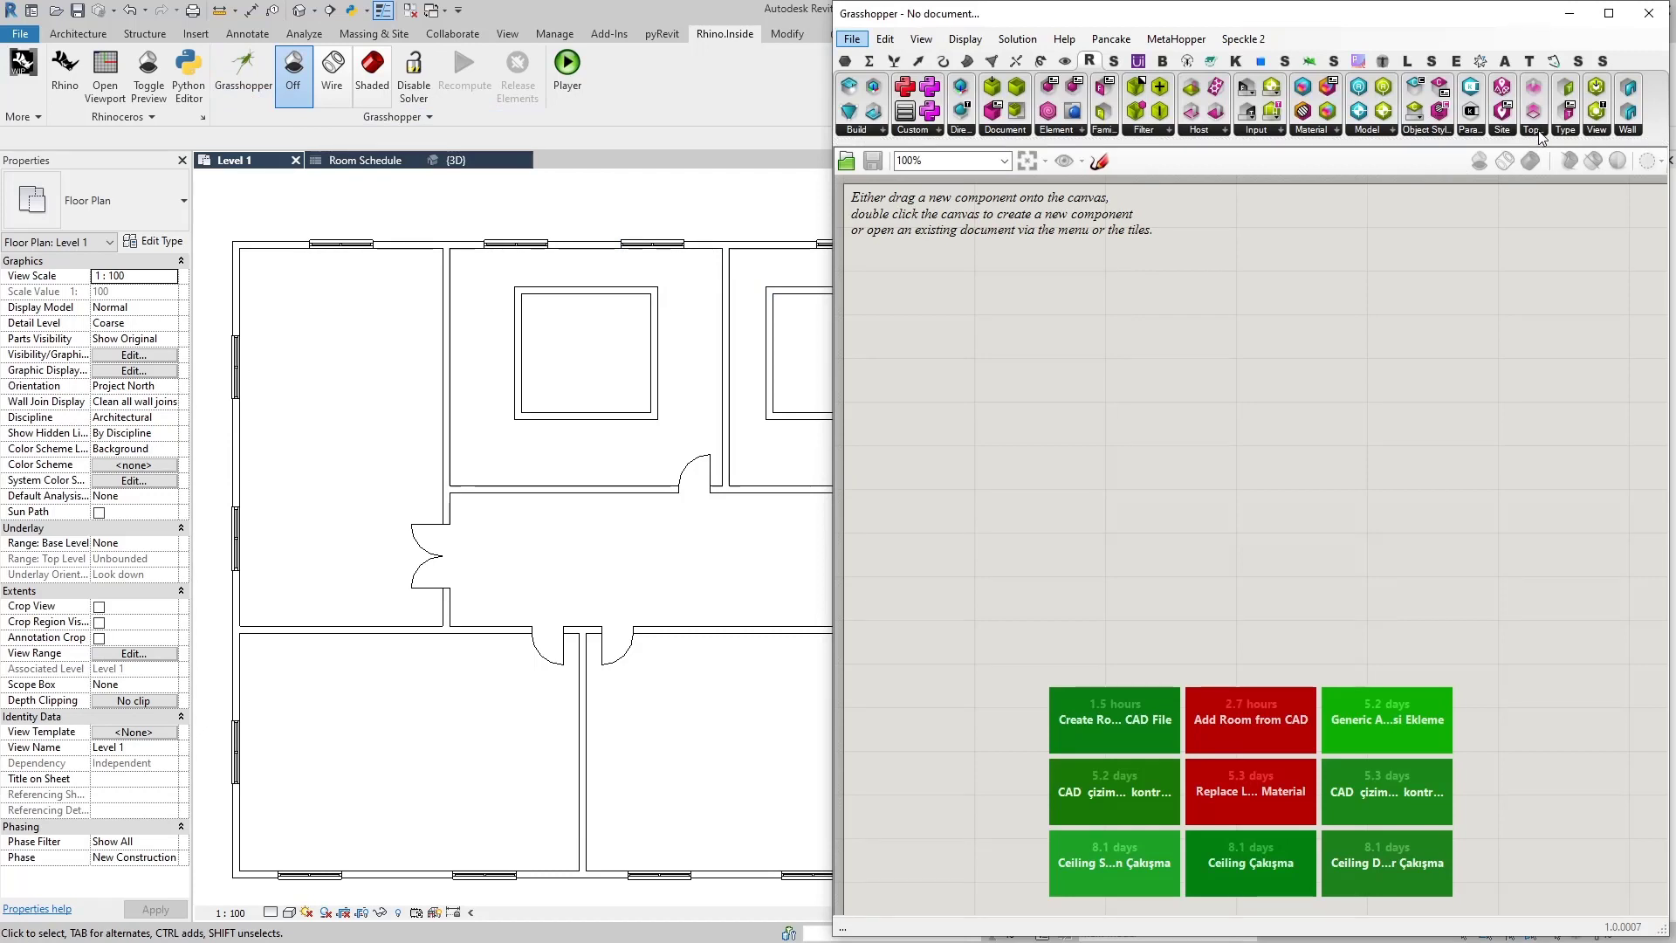
Step: Browse the Topology and View component lists, ending on the one with Add Room and Add Space
{"action": "left_click", "coordinate": [1540, 133]}
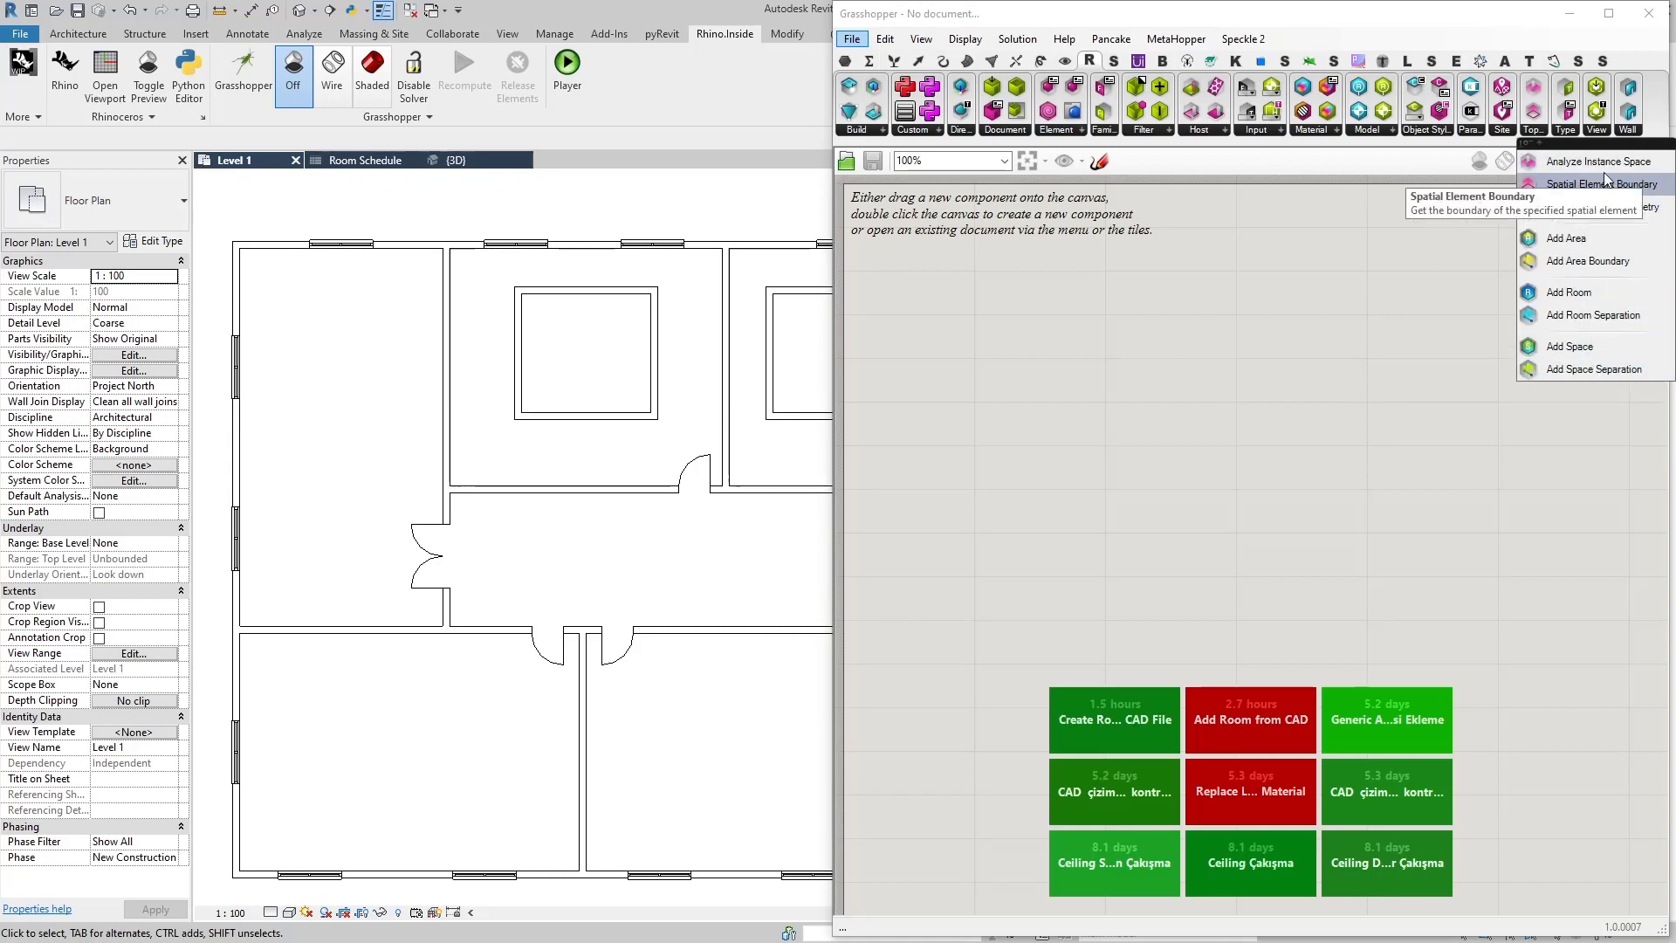
{"action": "left_click", "coordinate": [1598, 129]}
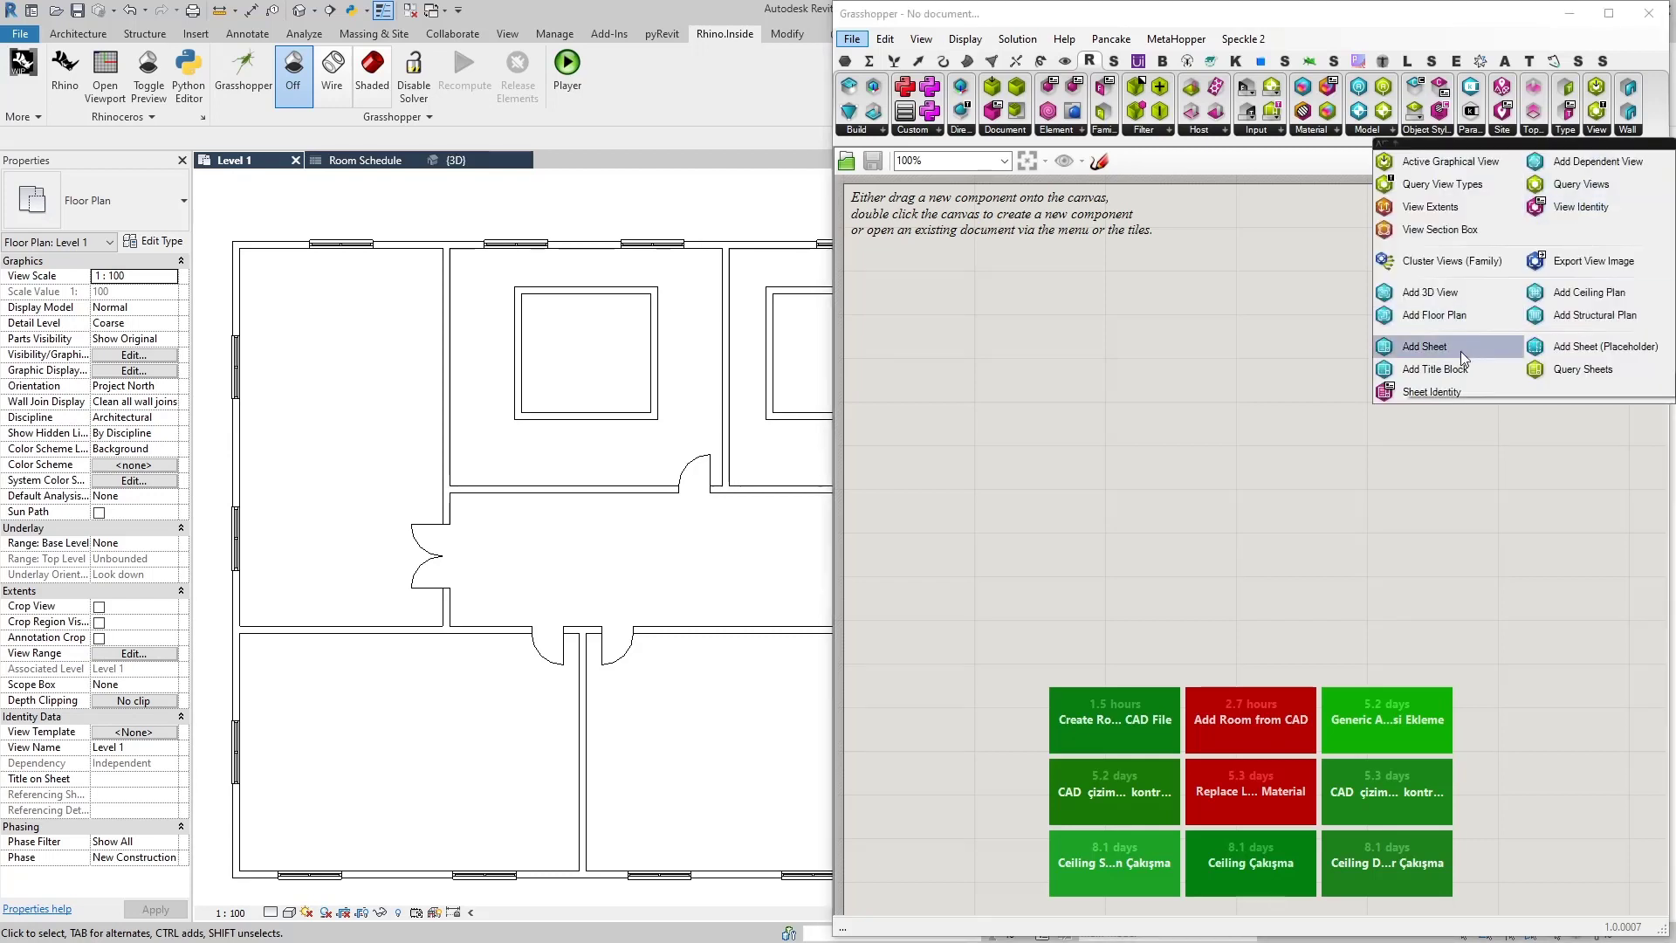
{"action": "left_click", "coordinate": [1537, 131]}
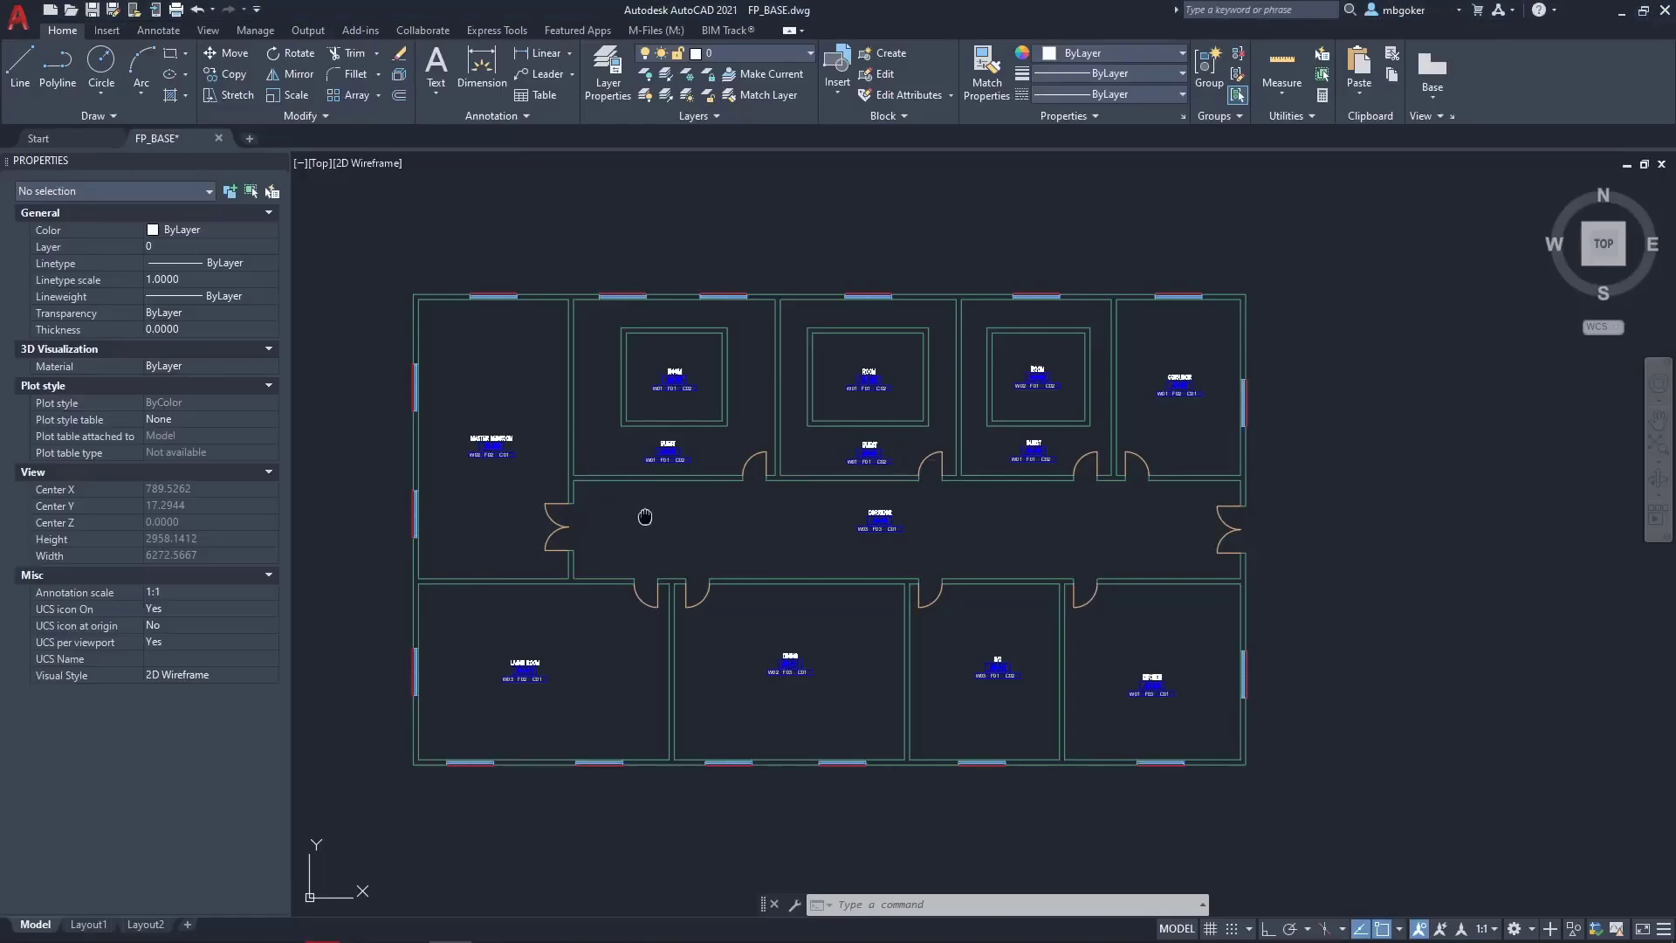
Step: Select the CORRIDOR room tag and use SELECTSIMILAR to select all 13 room-tag blocks
{"action": "middle_click_drag", "start_coordinate": [666, 501], "coordinate": [725, 468]}
{"action": "key", "text": "Escape"}
{"action": "key", "text": "Escape"}
{"action": "key", "text": "Escape"}
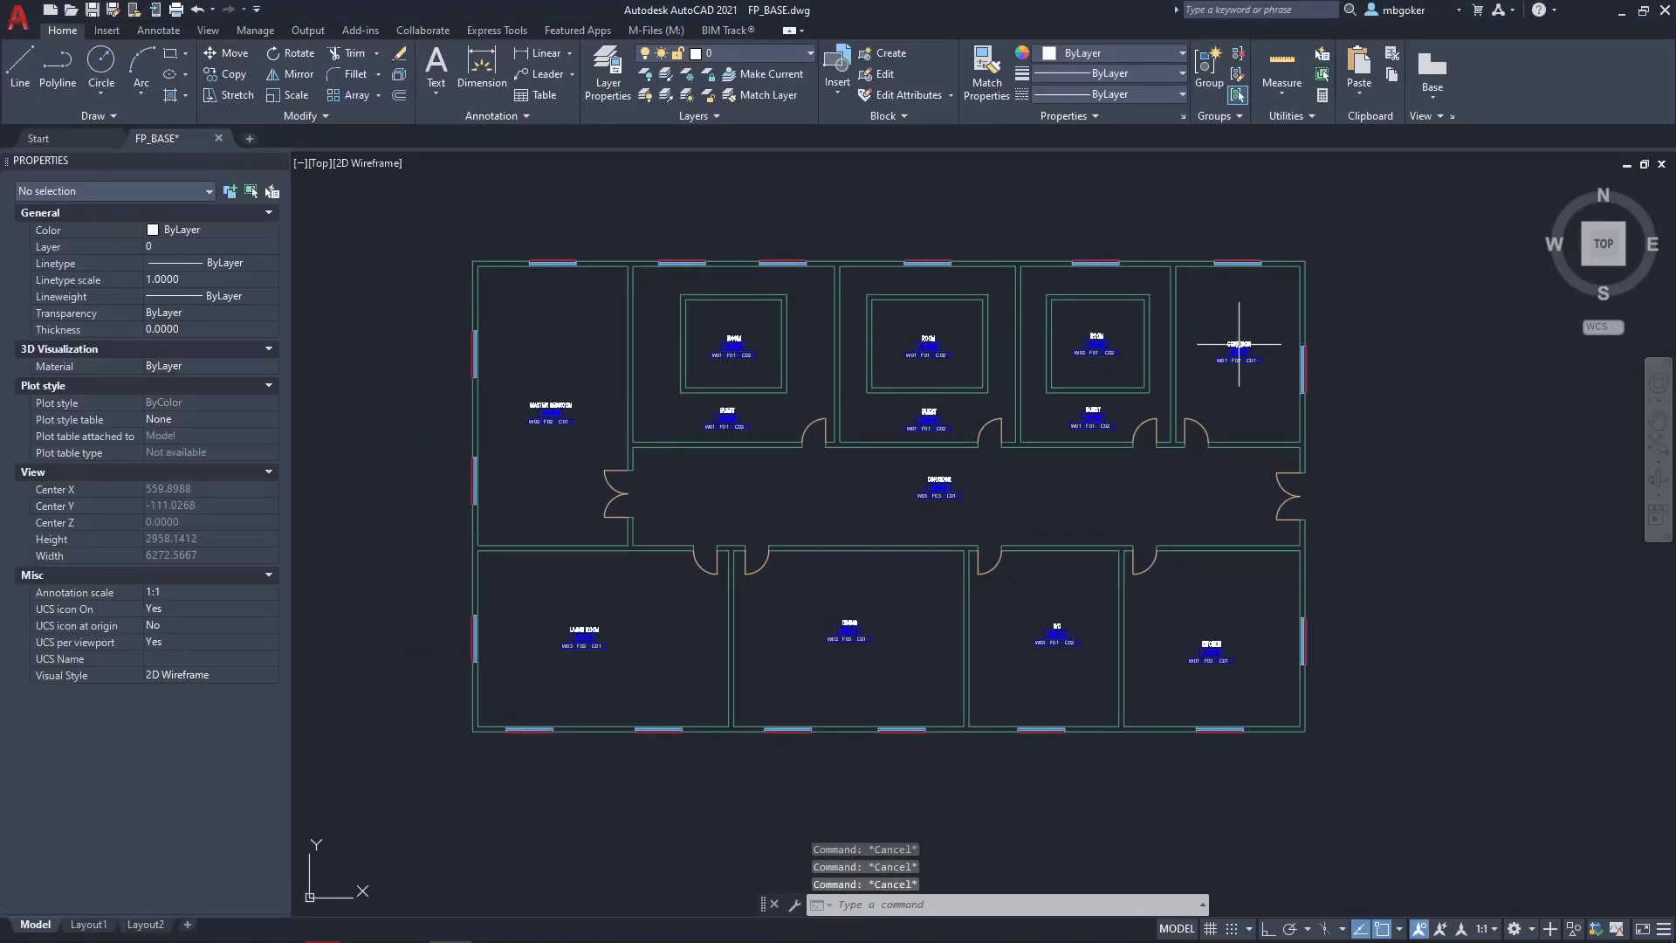
{"action": "scroll", "coordinate": [1235, 355], "scroll_direction": "up", "scroll_amount": 4}
{"action": "scroll", "coordinate": [1250, 358], "scroll_direction": "down", "scroll_amount": 4}
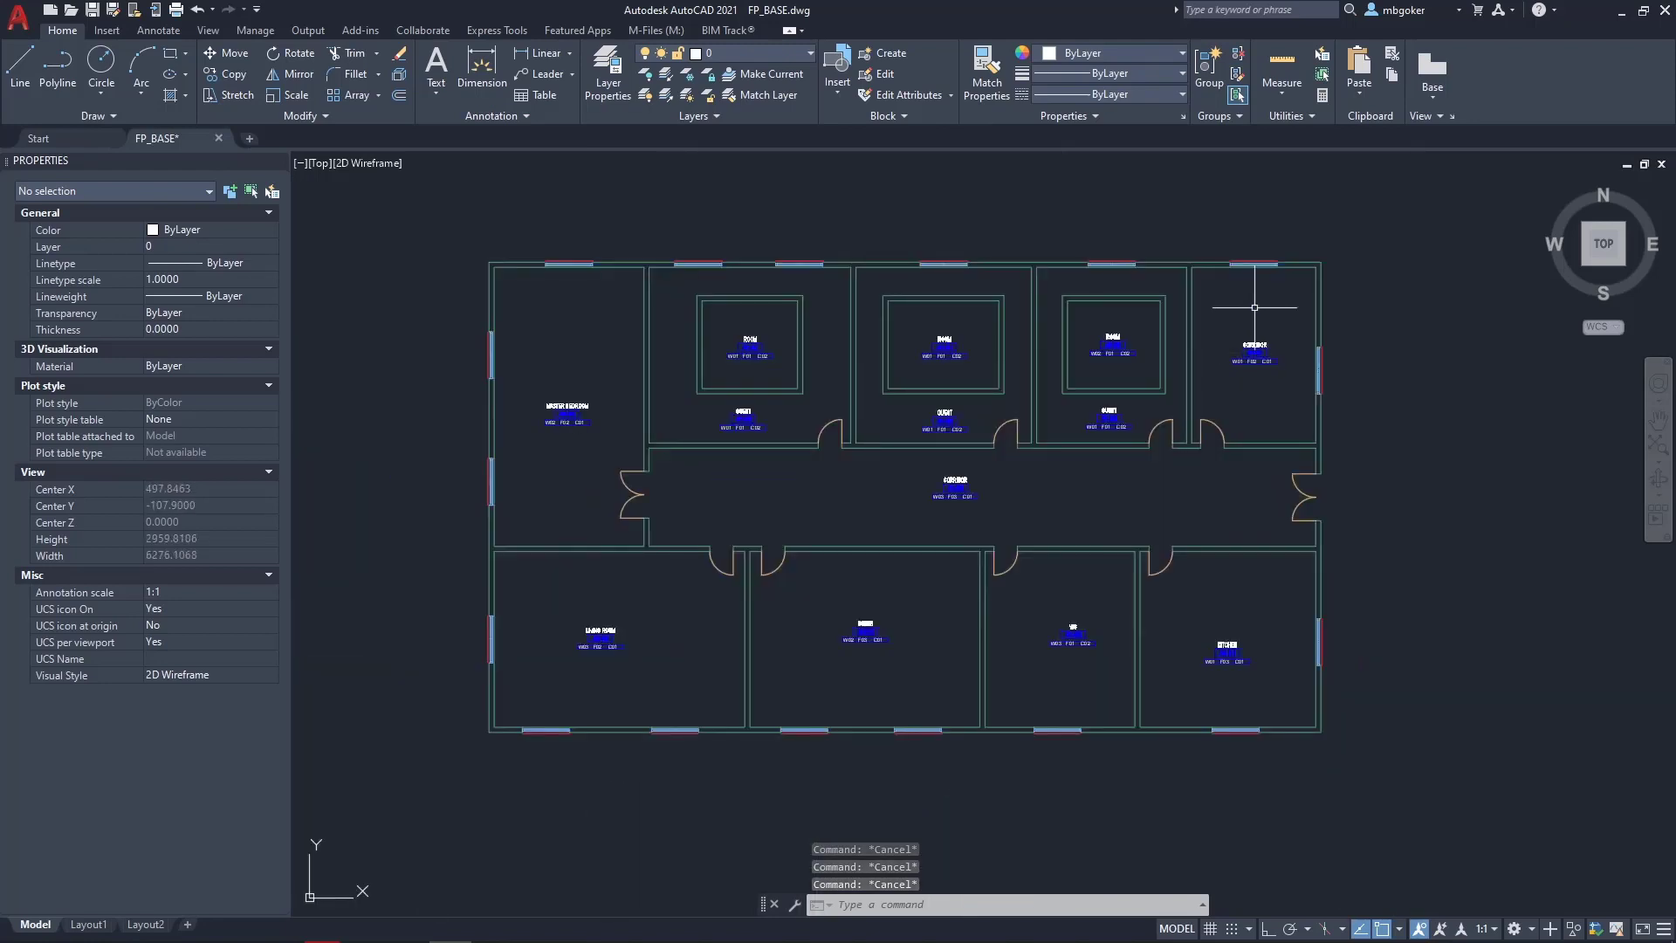
{"action": "scroll", "coordinate": [1253, 347], "scroll_direction": "up", "scroll_amount": 2}
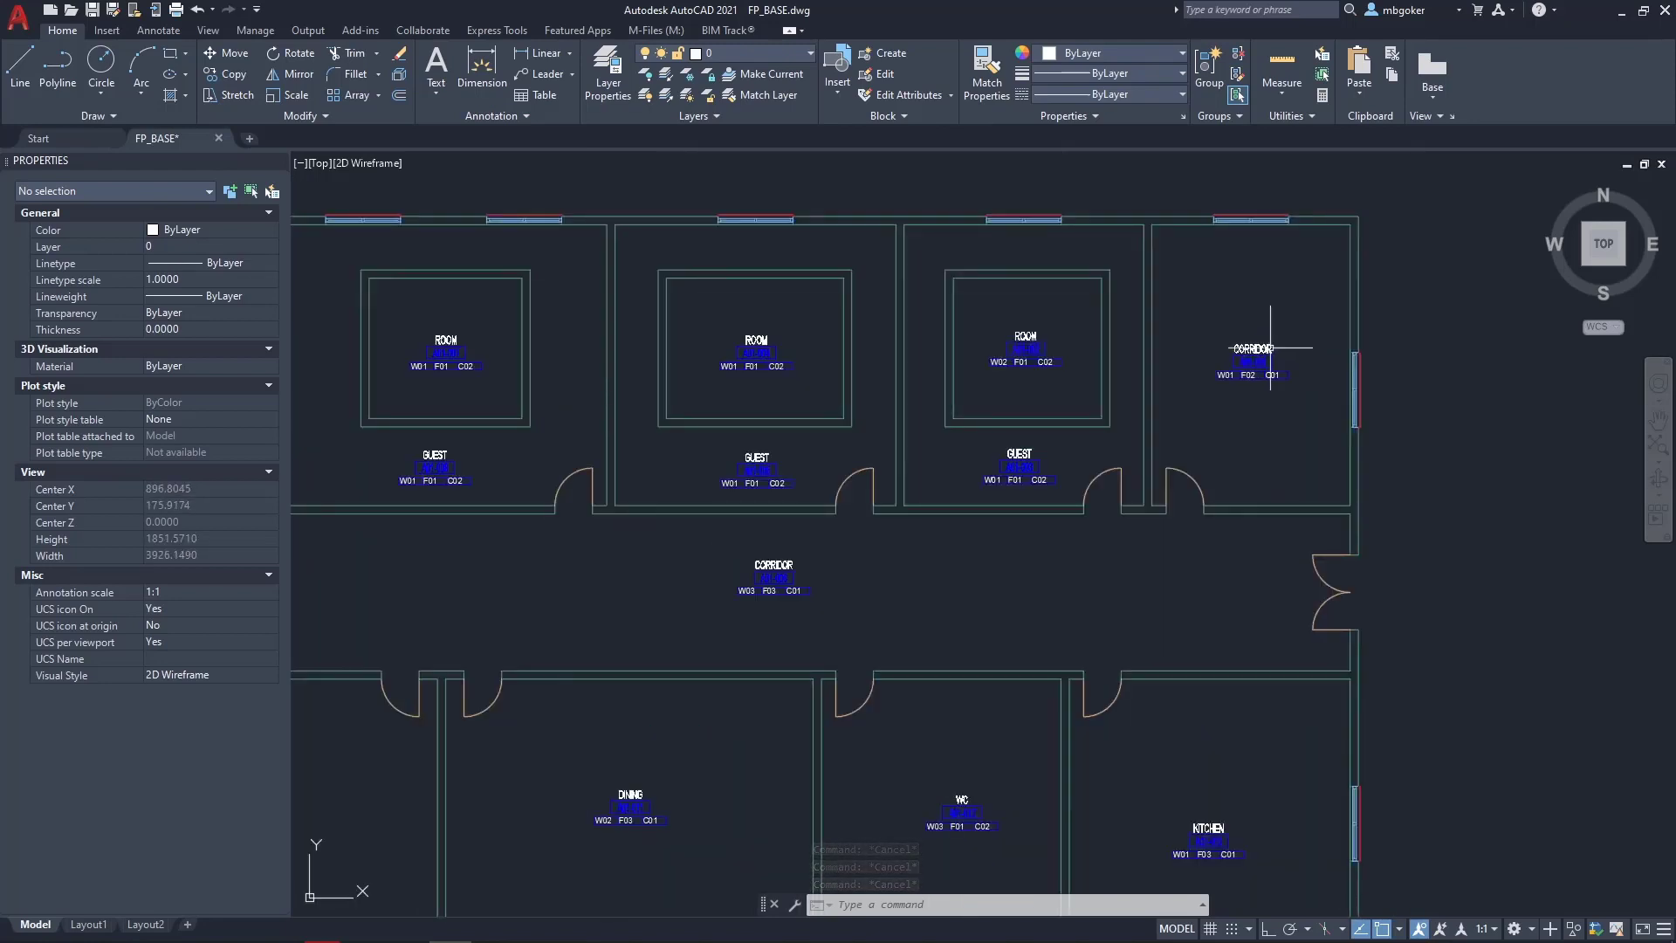
{"action": "left_click", "coordinate": [1266, 352]}
{"action": "left_click", "coordinate": [1174, 361]}
{"action": "type", "text": "selectsimilar"}
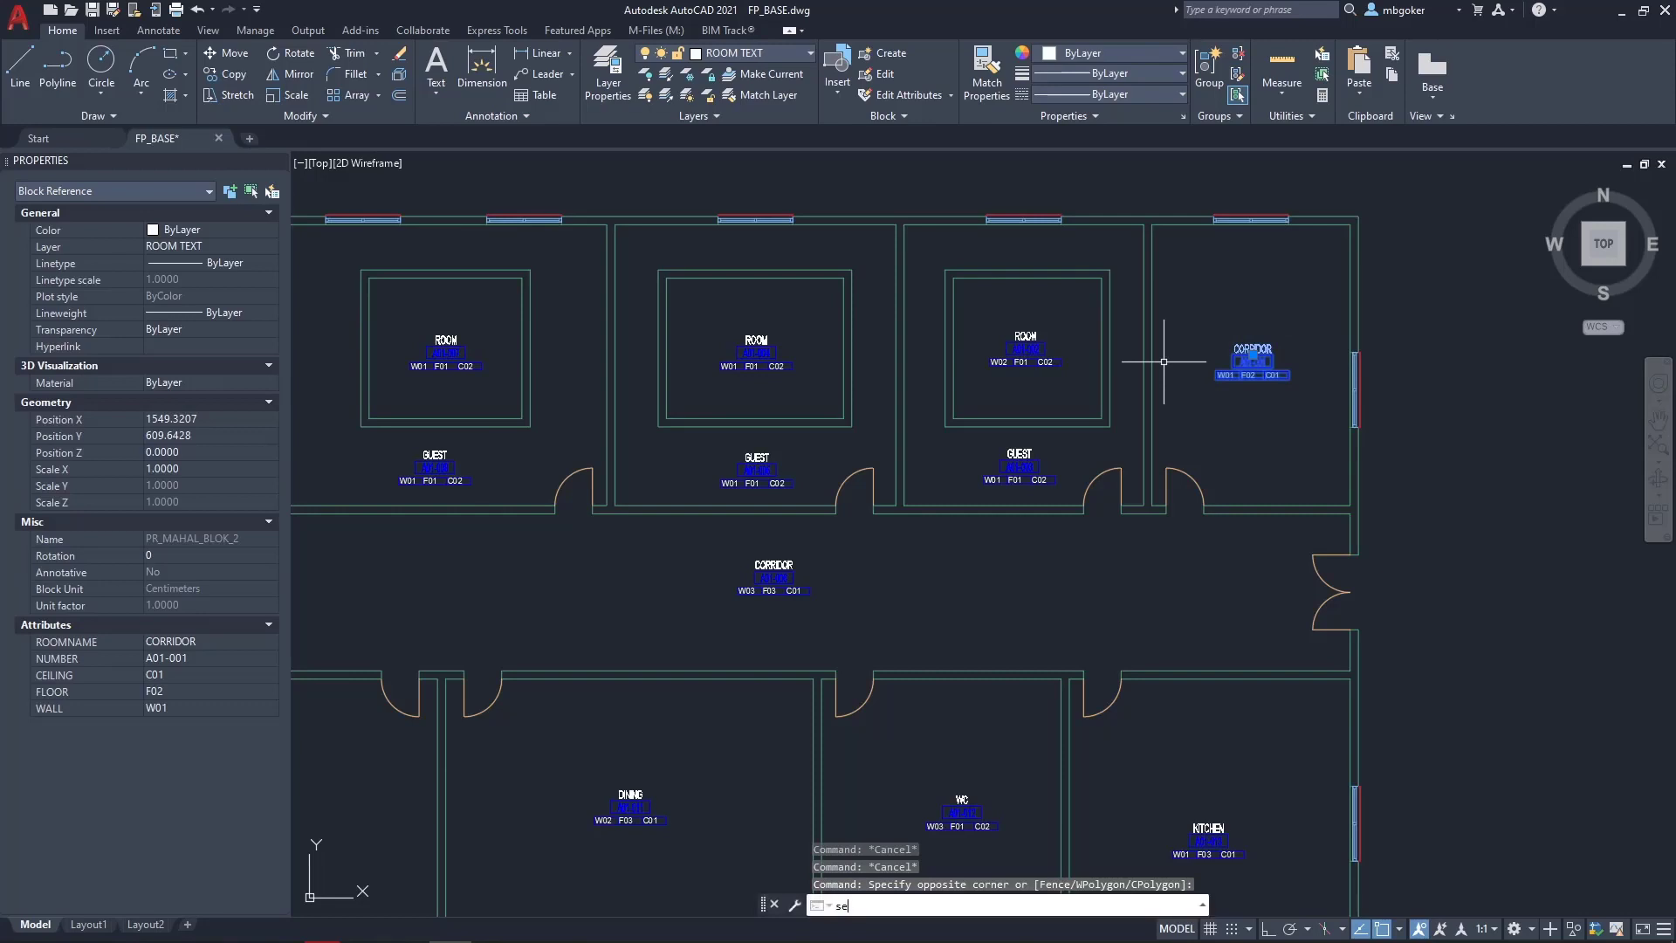
{"action": "key", "text": "Return"}
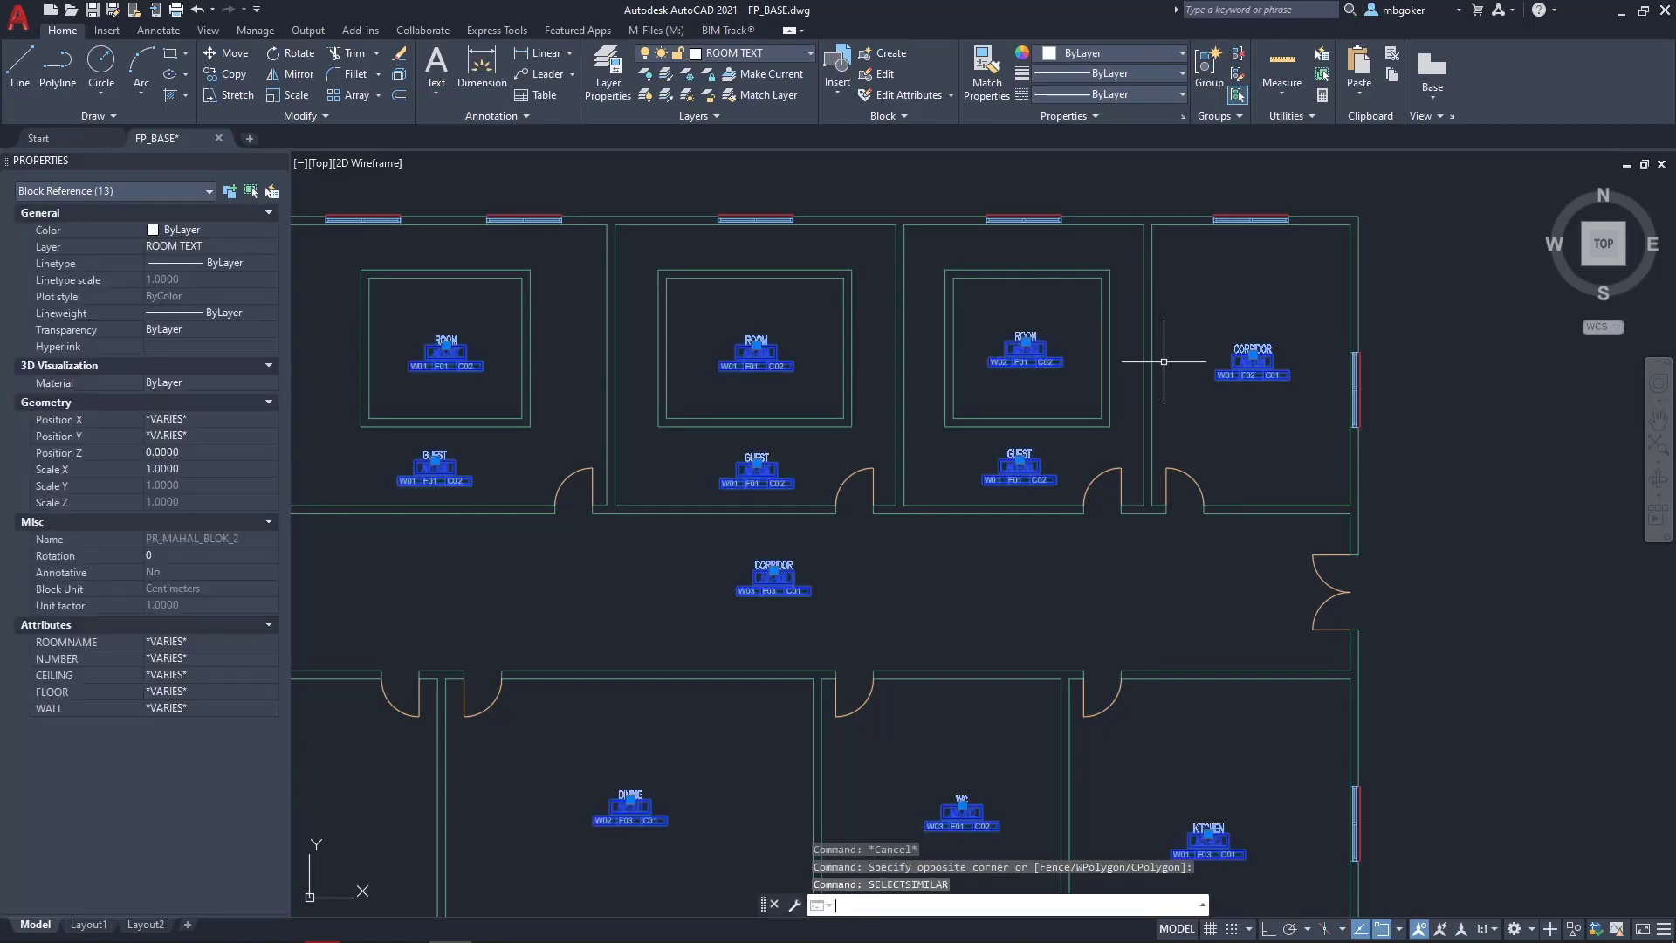
Step: WBLOCK the selected tags to FP_RM.dwg, replacing the existing file
{"action": "scroll", "coordinate": [1008, 358], "scroll_direction": "down", "scroll_amount": 3}
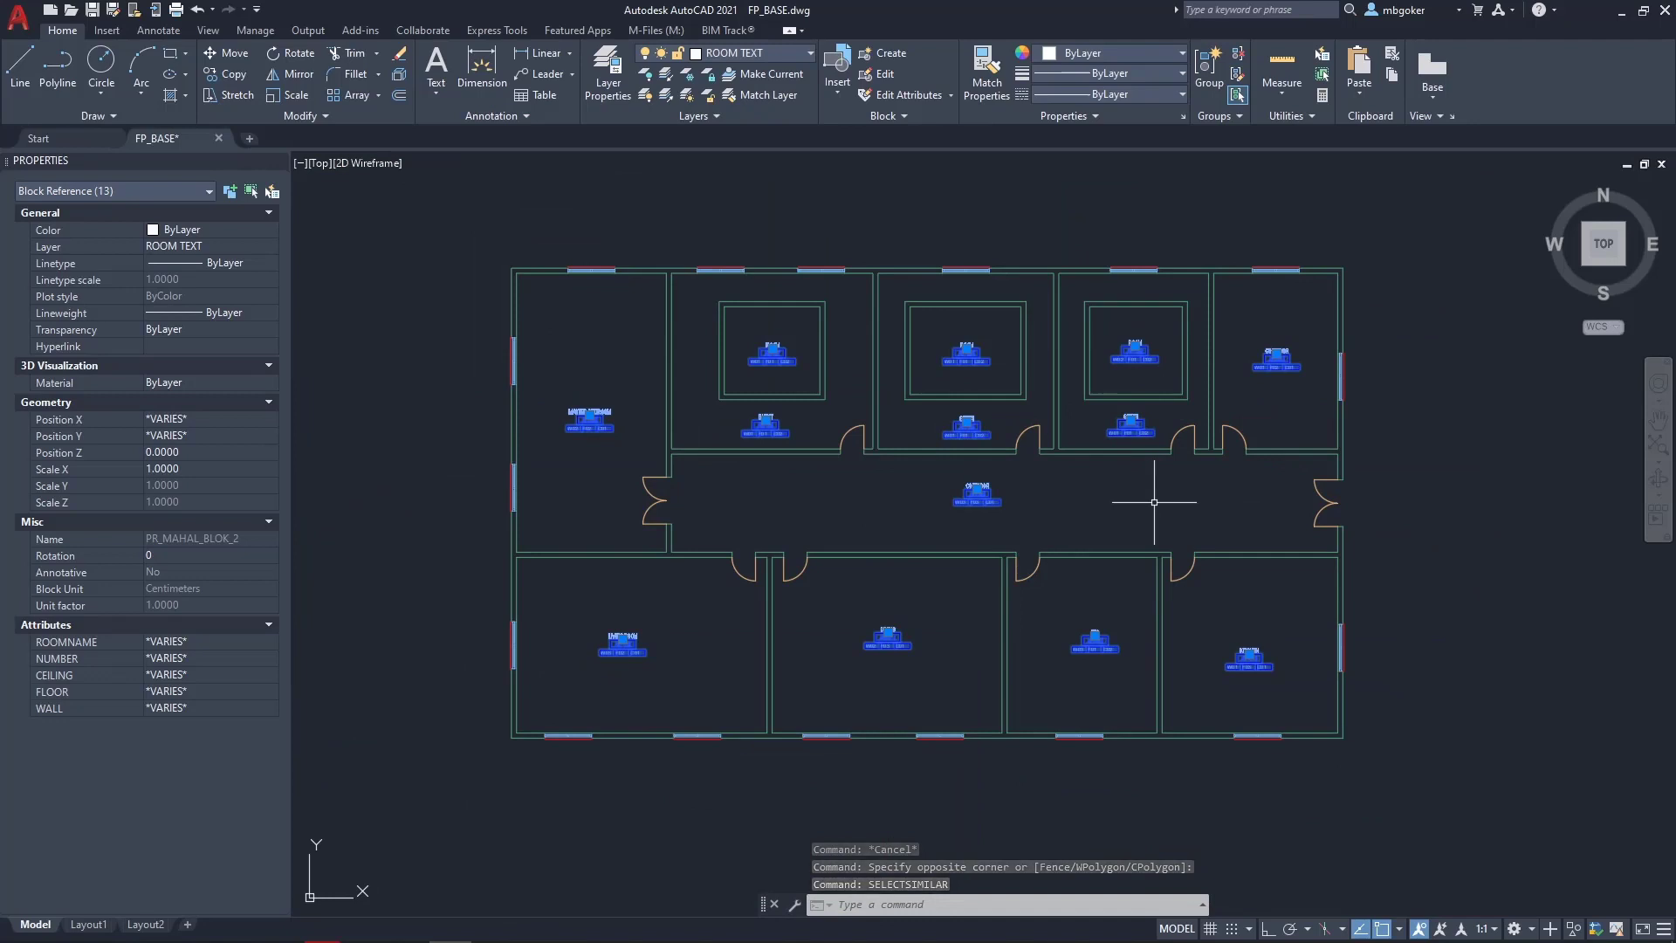
{"action": "type", "text": "wblock"}
{"action": "key", "text": "Return"}
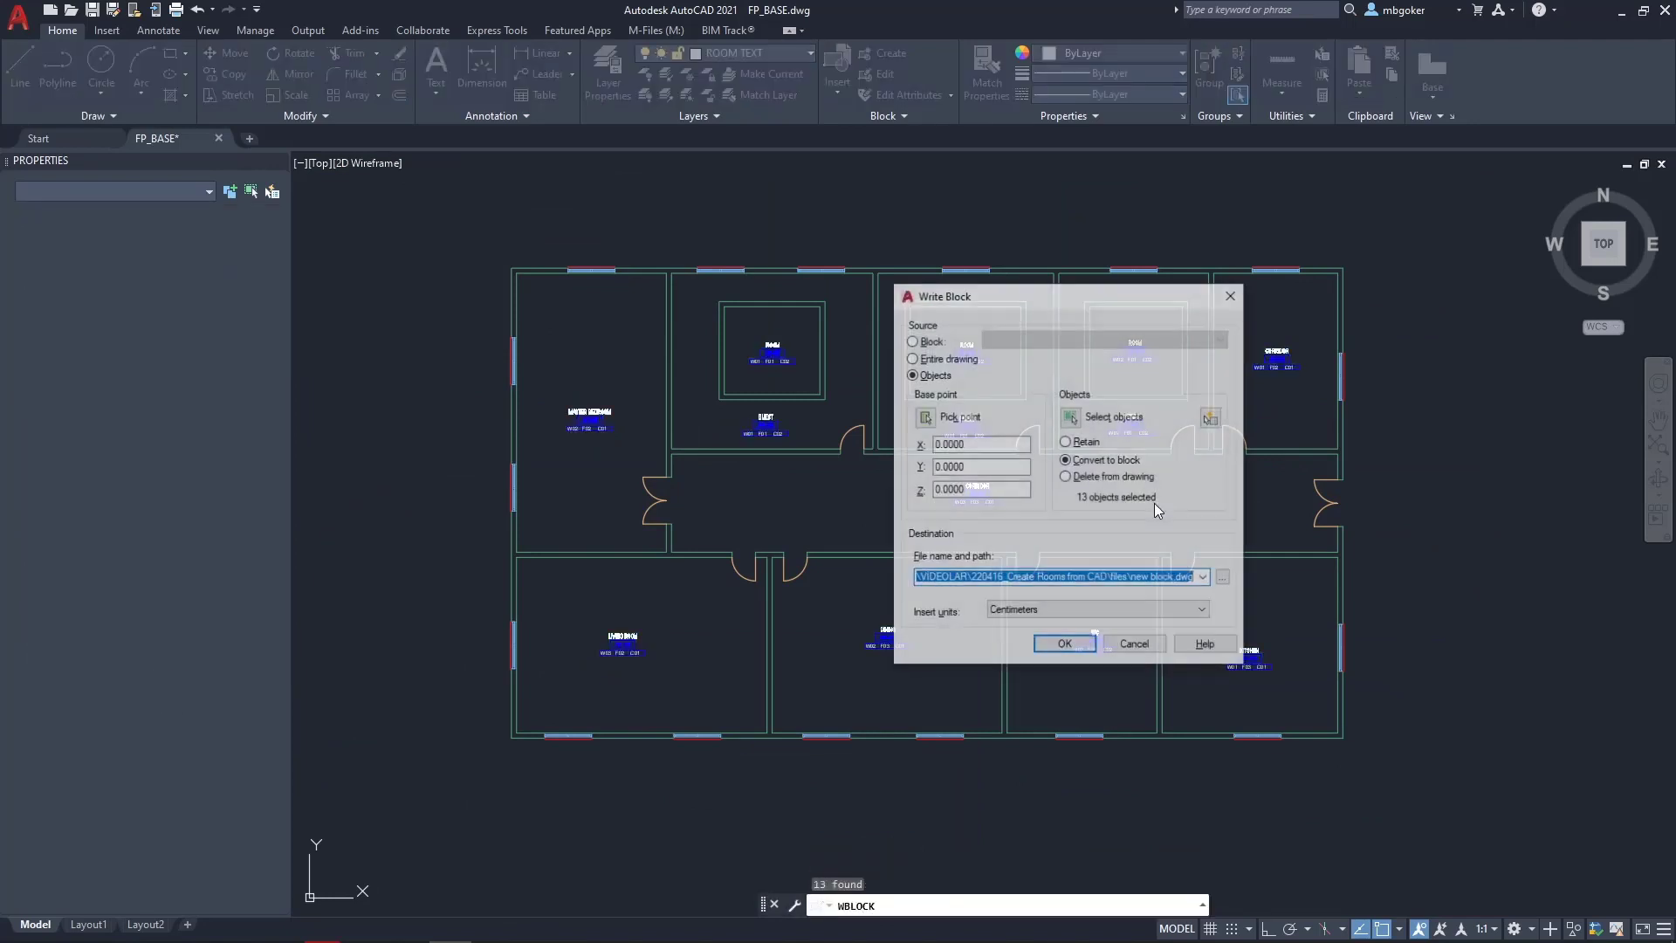
{"action": "left_click", "coordinate": [1225, 579]}
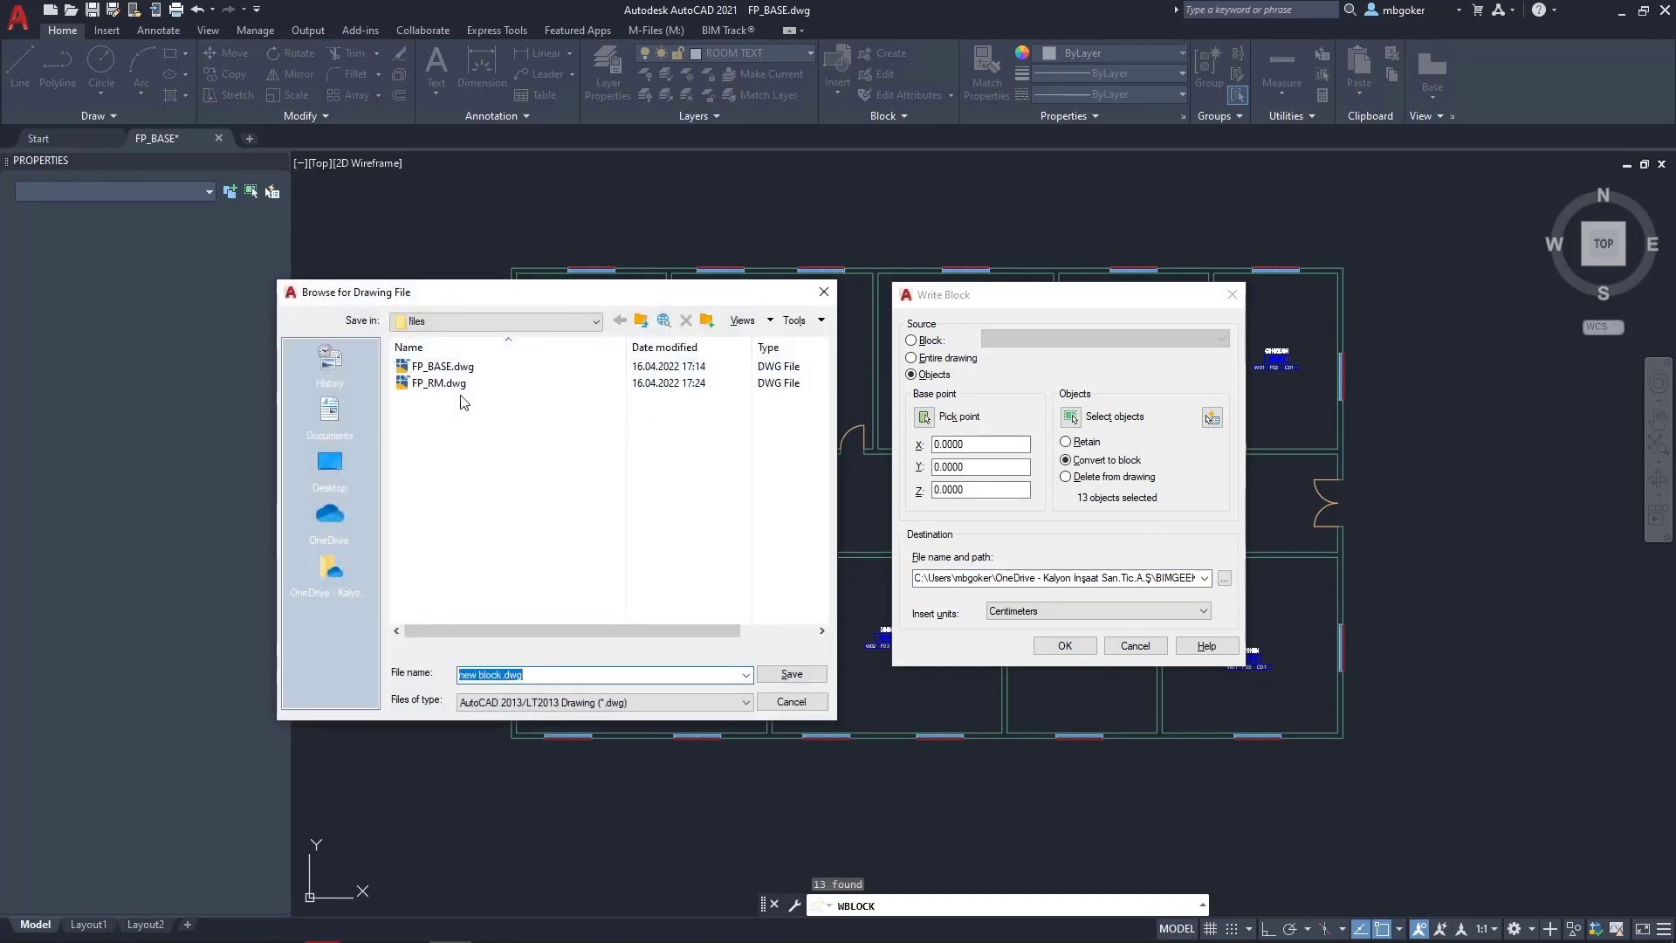
{"action": "left_click", "coordinate": [468, 415]}
{"action": "left_click", "coordinate": [447, 385]}
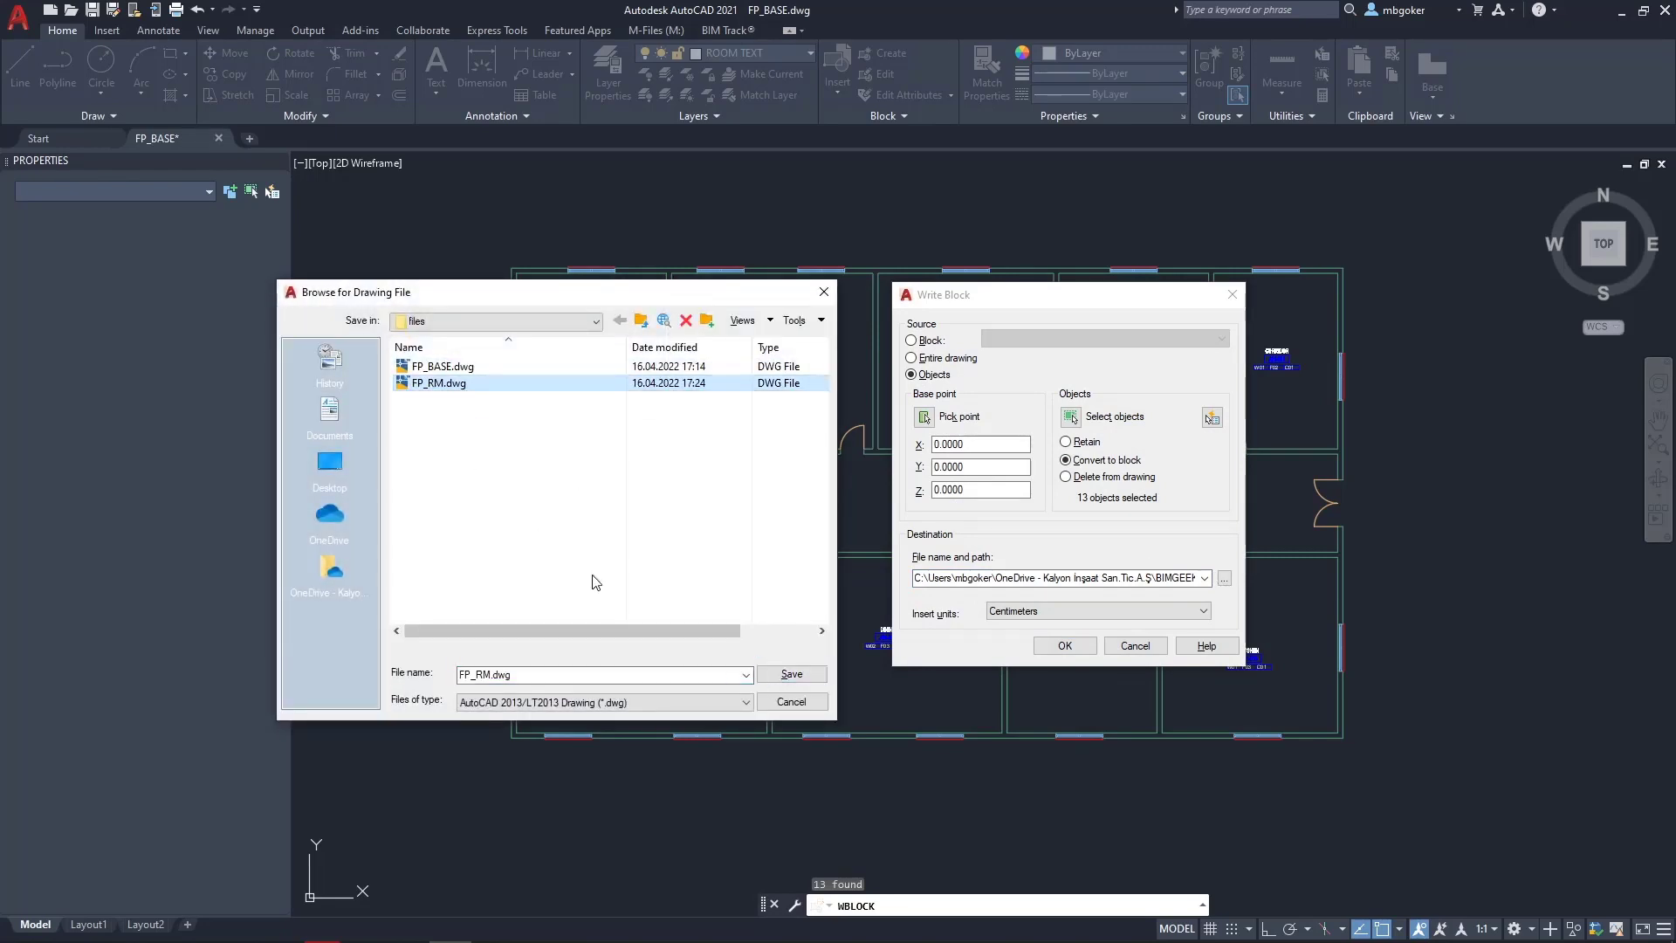
{"action": "left_click", "coordinate": [790, 674]}
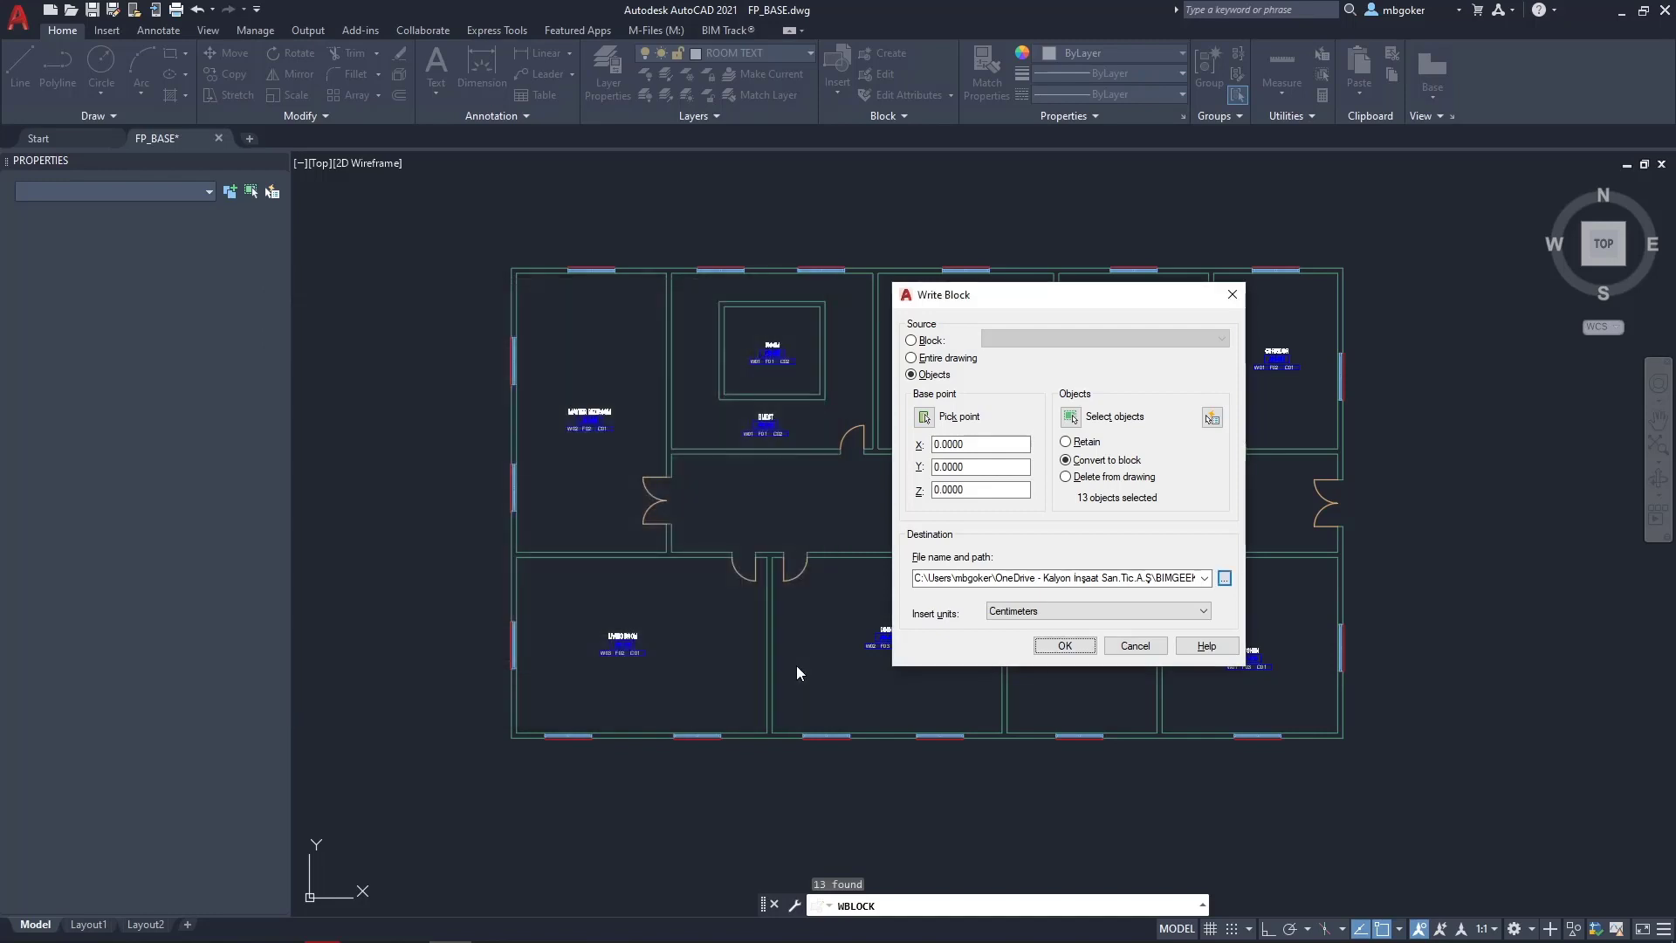
{"action": "left_click", "coordinate": [1070, 649]}
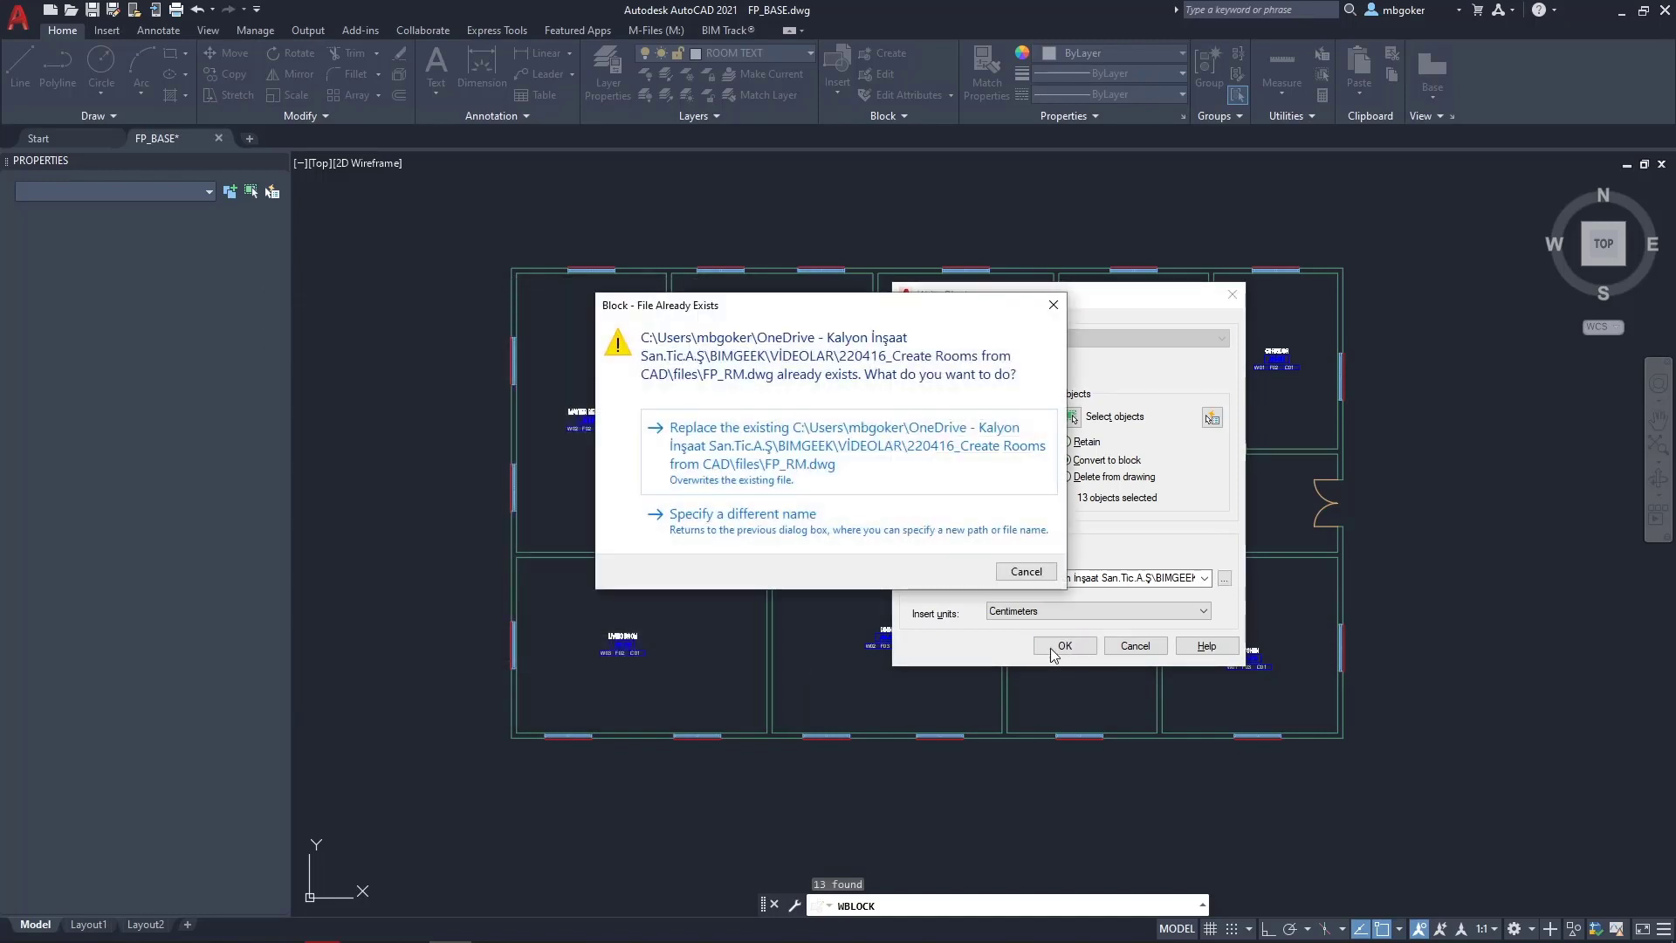
{"action": "left_click", "coordinate": [844, 459]}
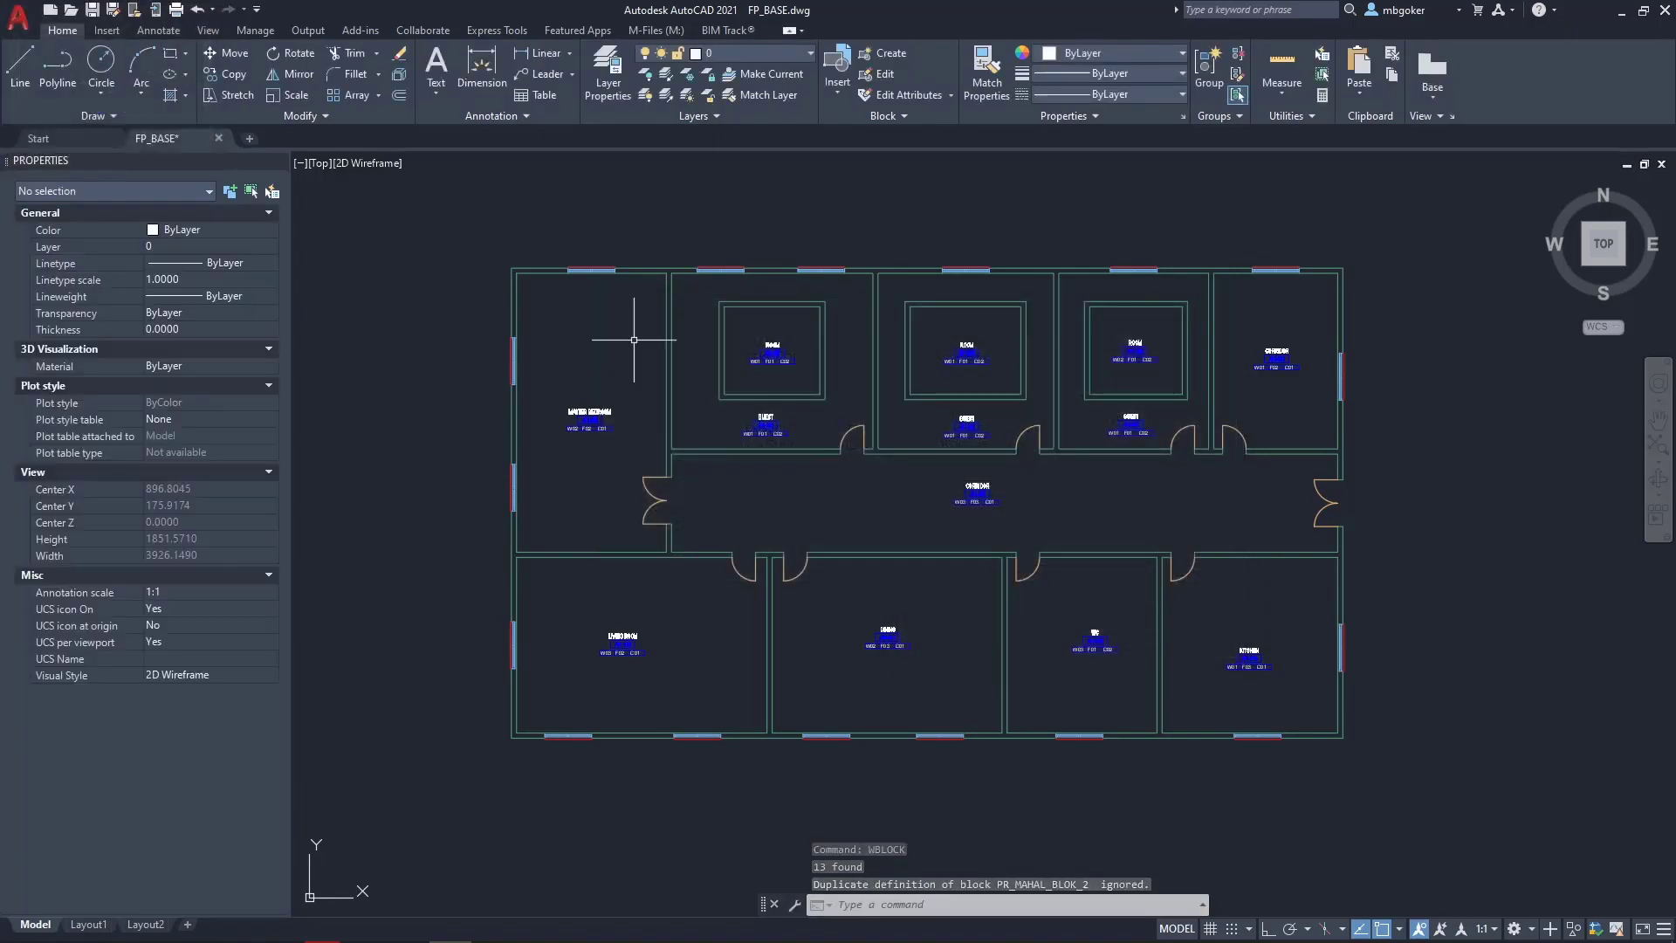
Step: Link the FP_RM.dwg room-tag drawing into the Revit Level 1 floor plan via Link CAD
{"action": "key", "text": "alt+Tab"}
{"action": "left_click", "coordinate": [718, 442]}
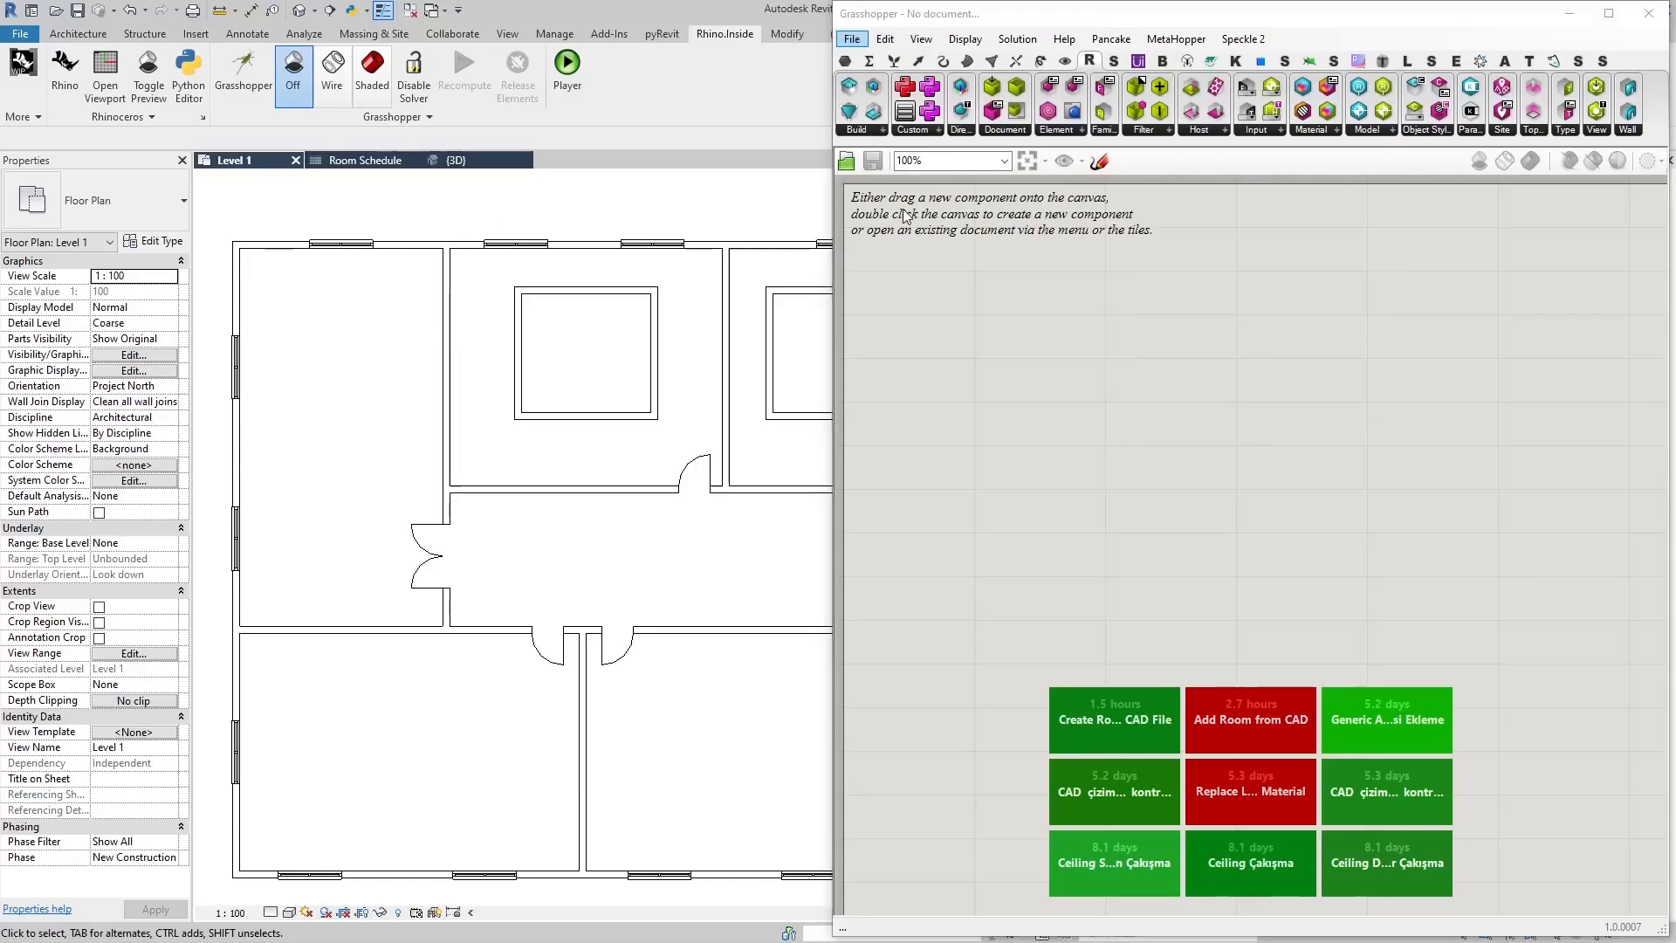
{"action": "left_click", "coordinate": [1652, 15]}
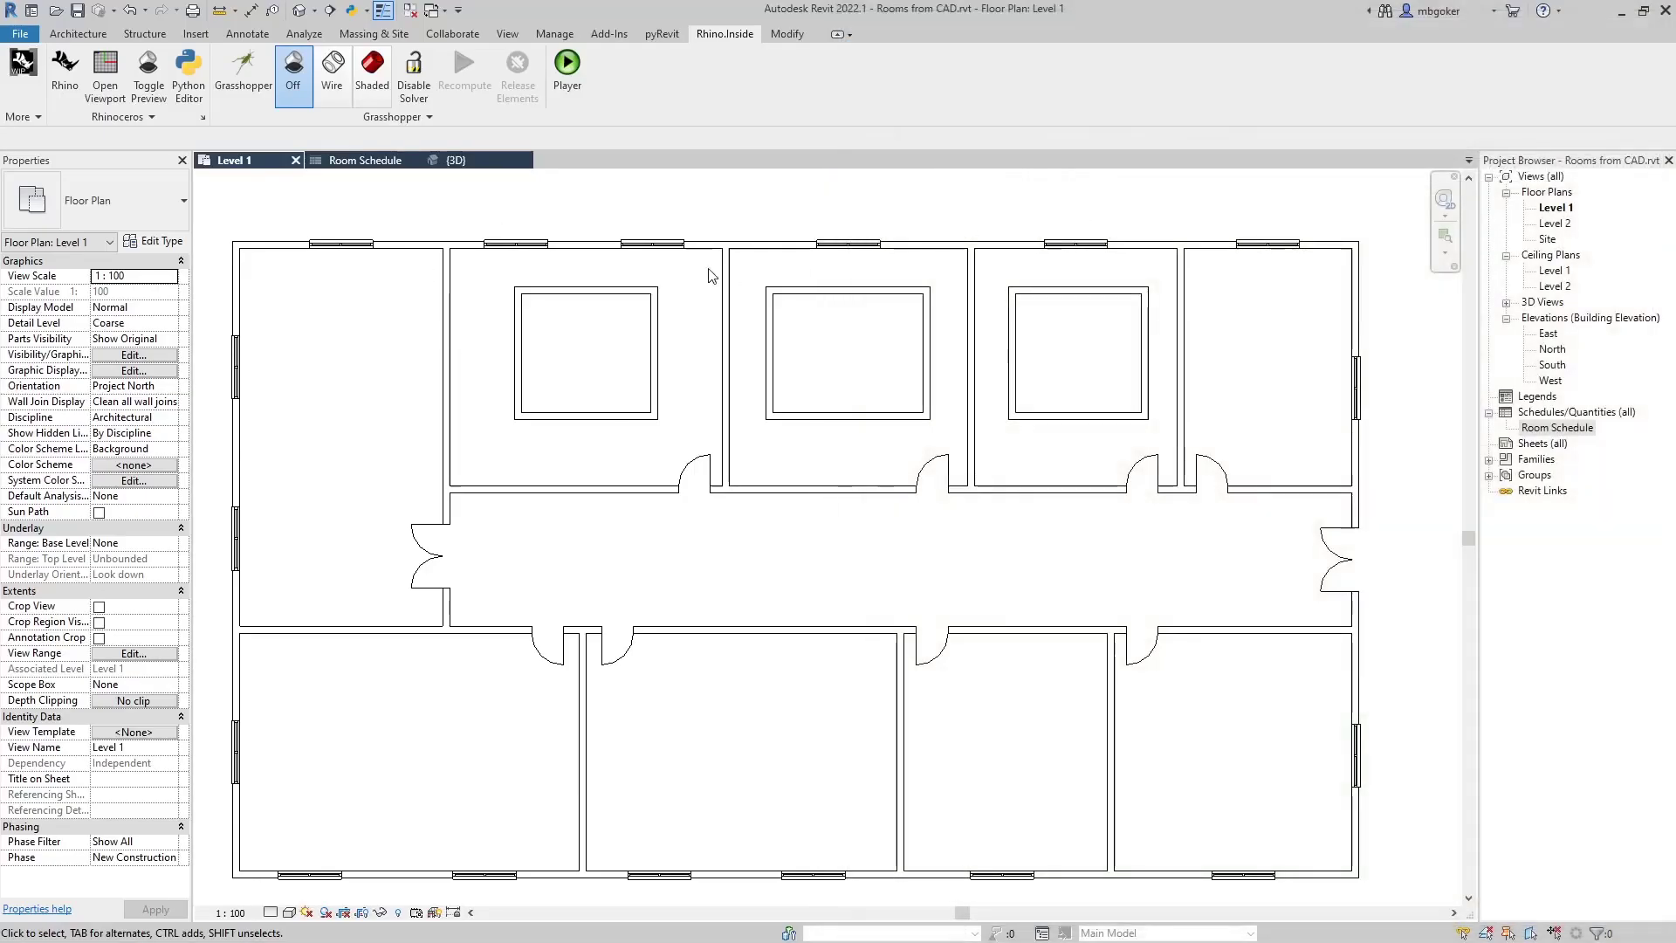
{"action": "left_click", "coordinate": [208, 37]}
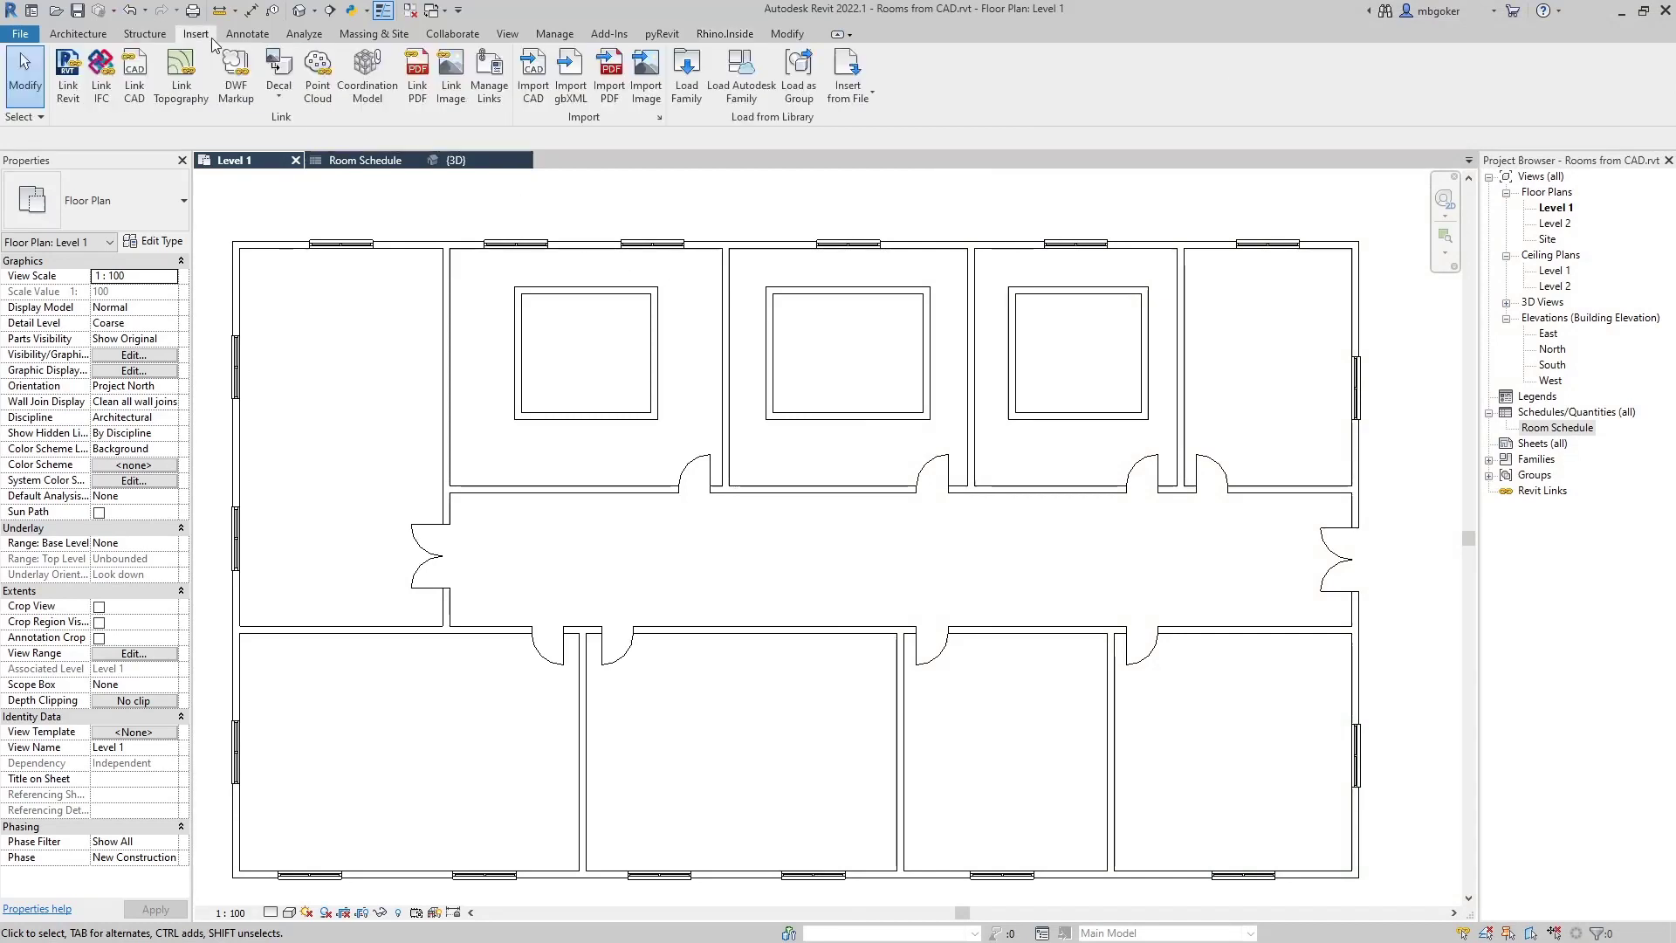
{"action": "left_click", "coordinate": [134, 77]}
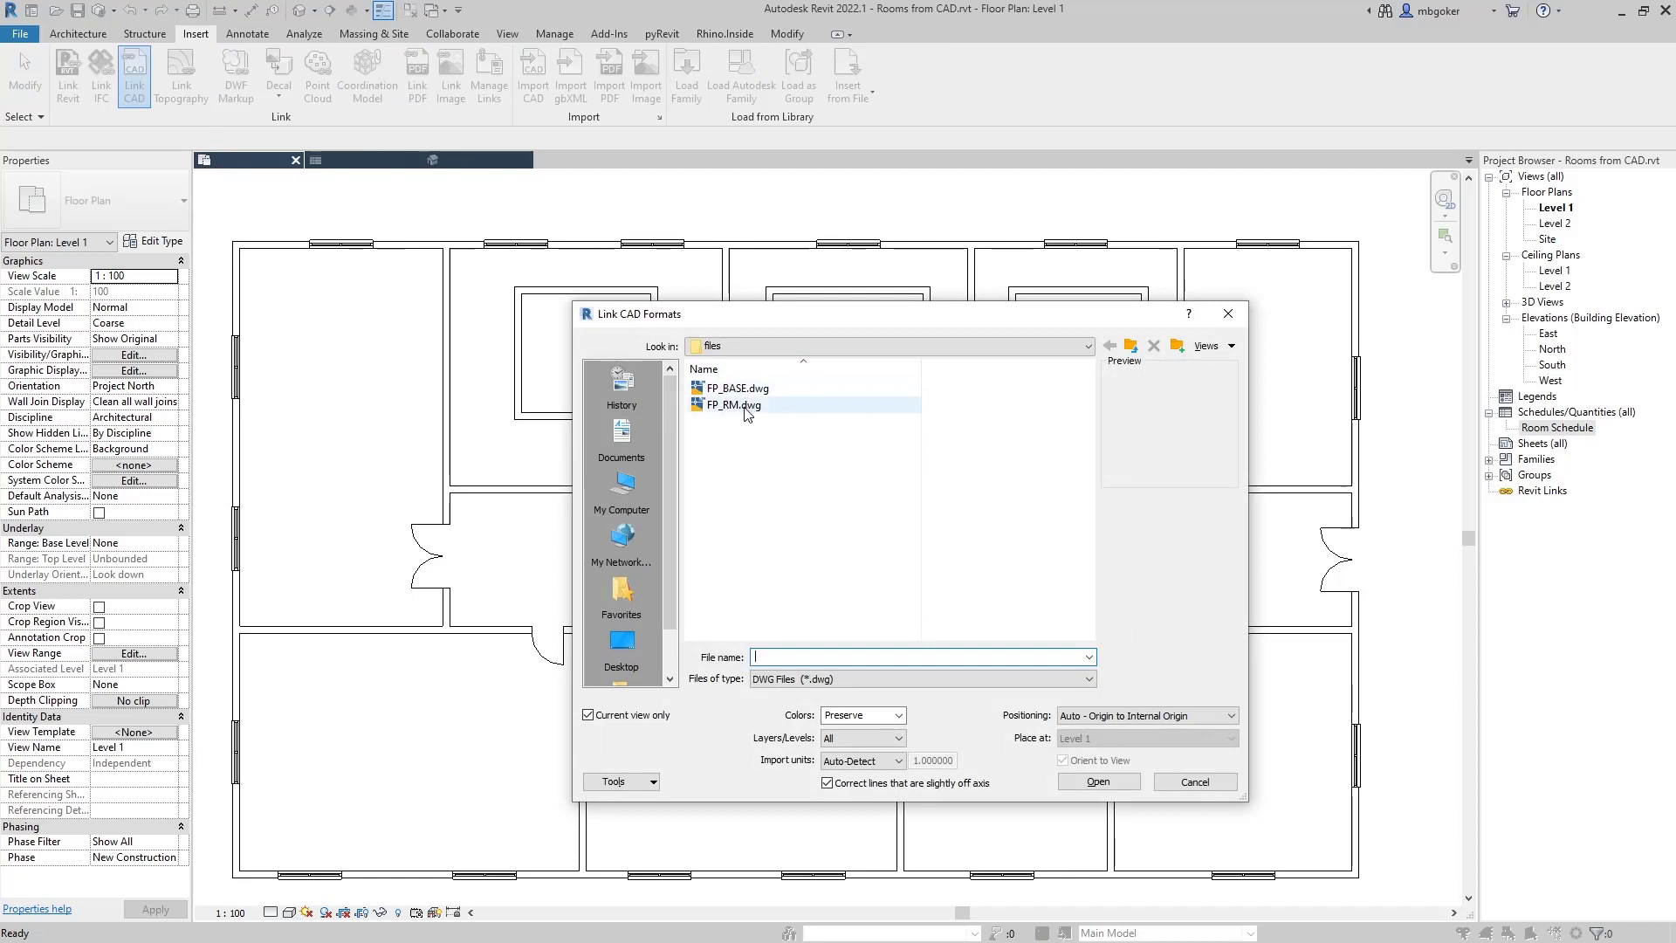
{"action": "left_click", "coordinate": [732, 406]}
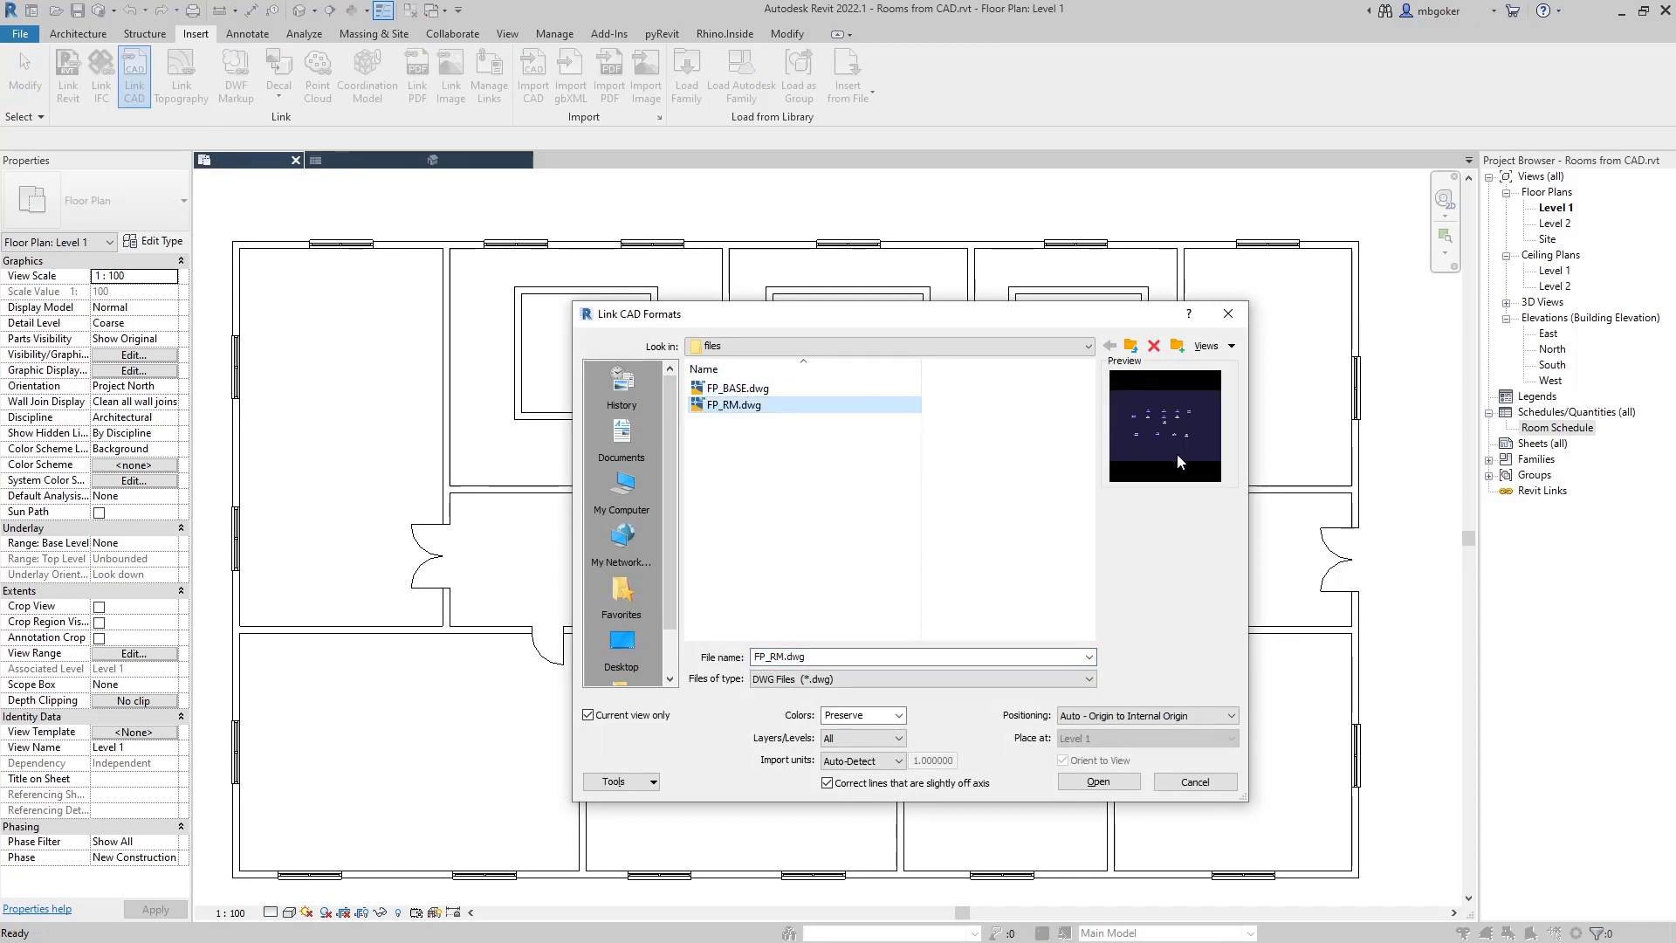
{"action": "left_click", "coordinate": [1098, 782]}
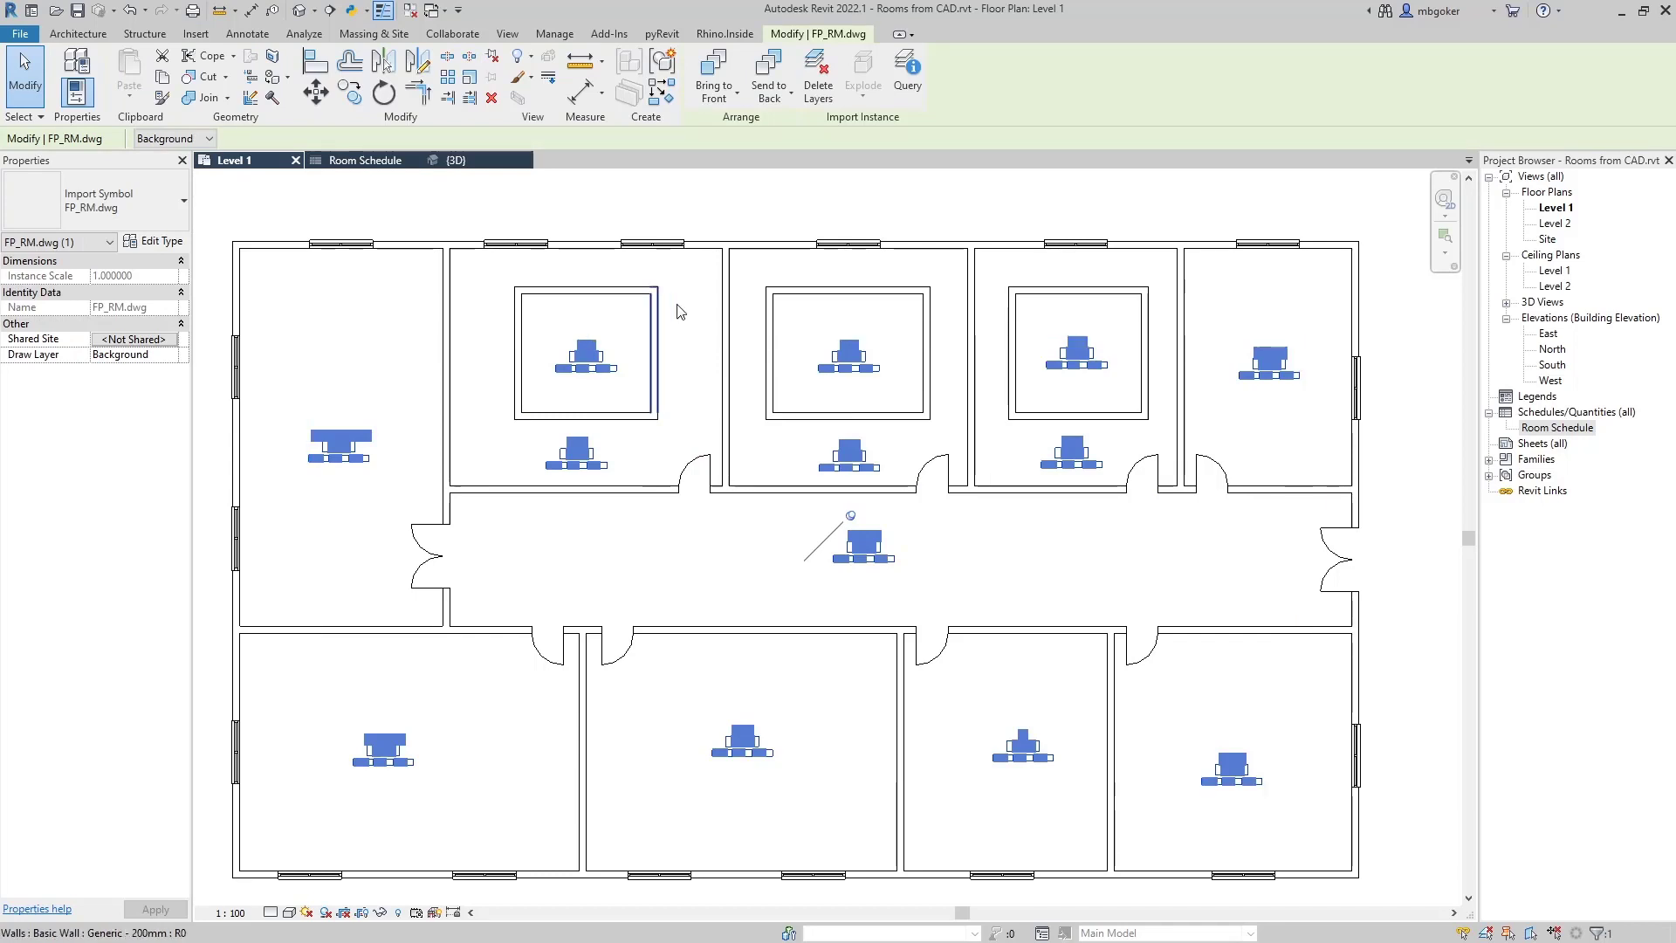
{"action": "left_click", "coordinate": [704, 207]}
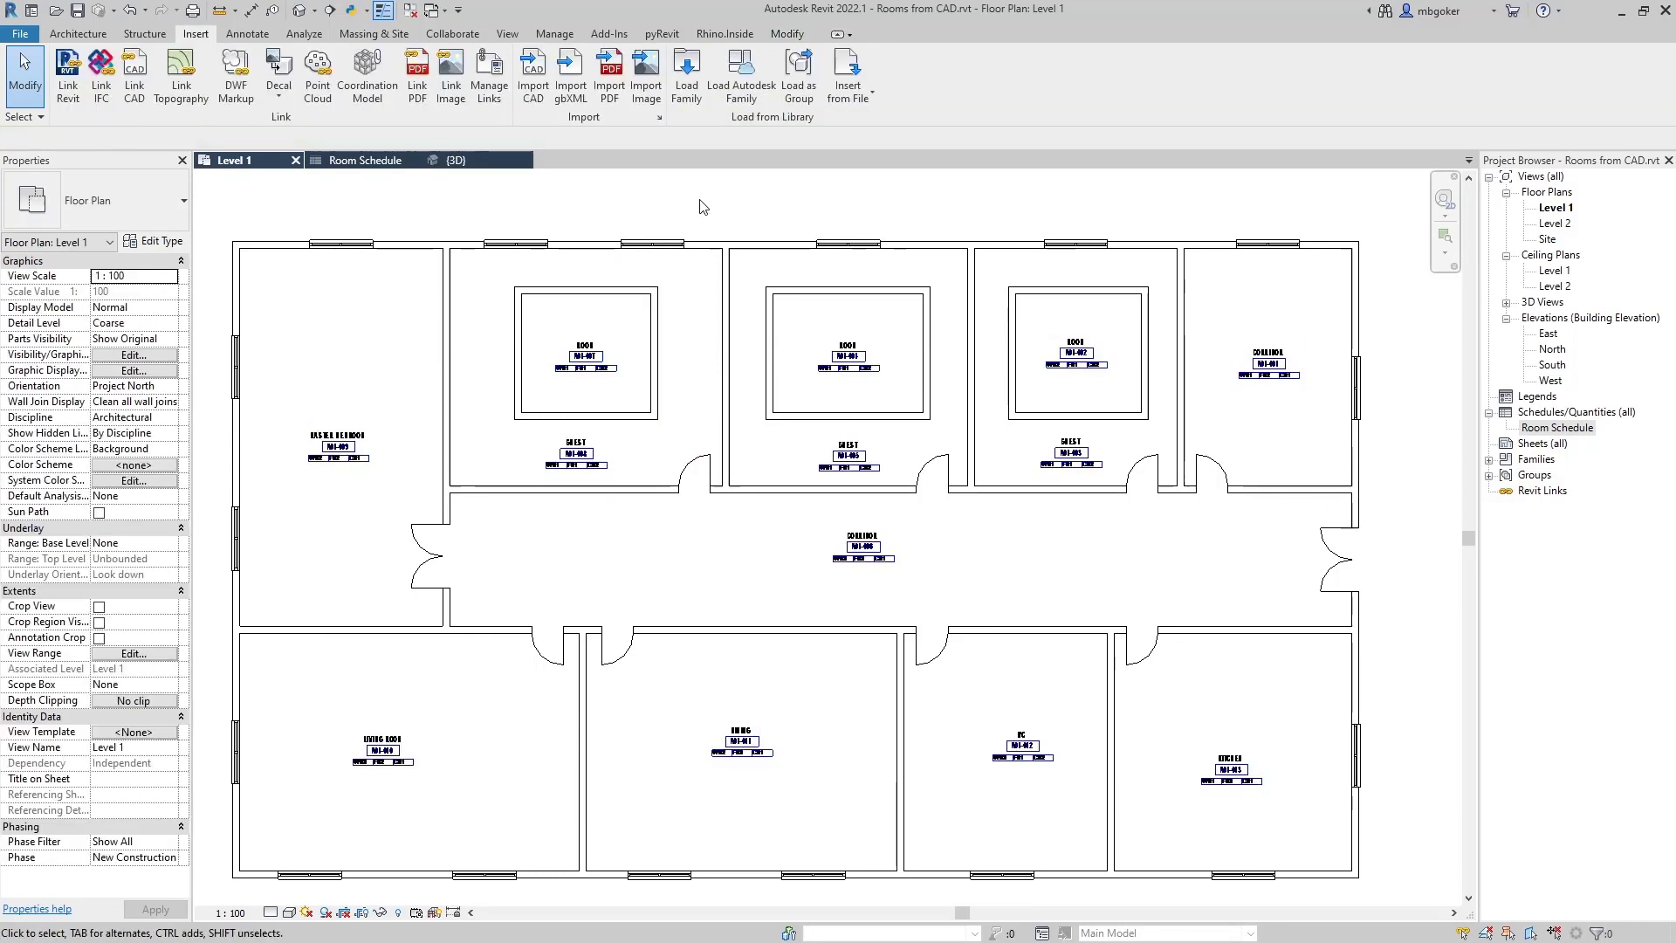
Step: Launch Rhino from Rhino.Inside and open FP_RM.dwg in it by dragging it from Explorer
{"action": "left_click", "coordinate": [723, 33]}
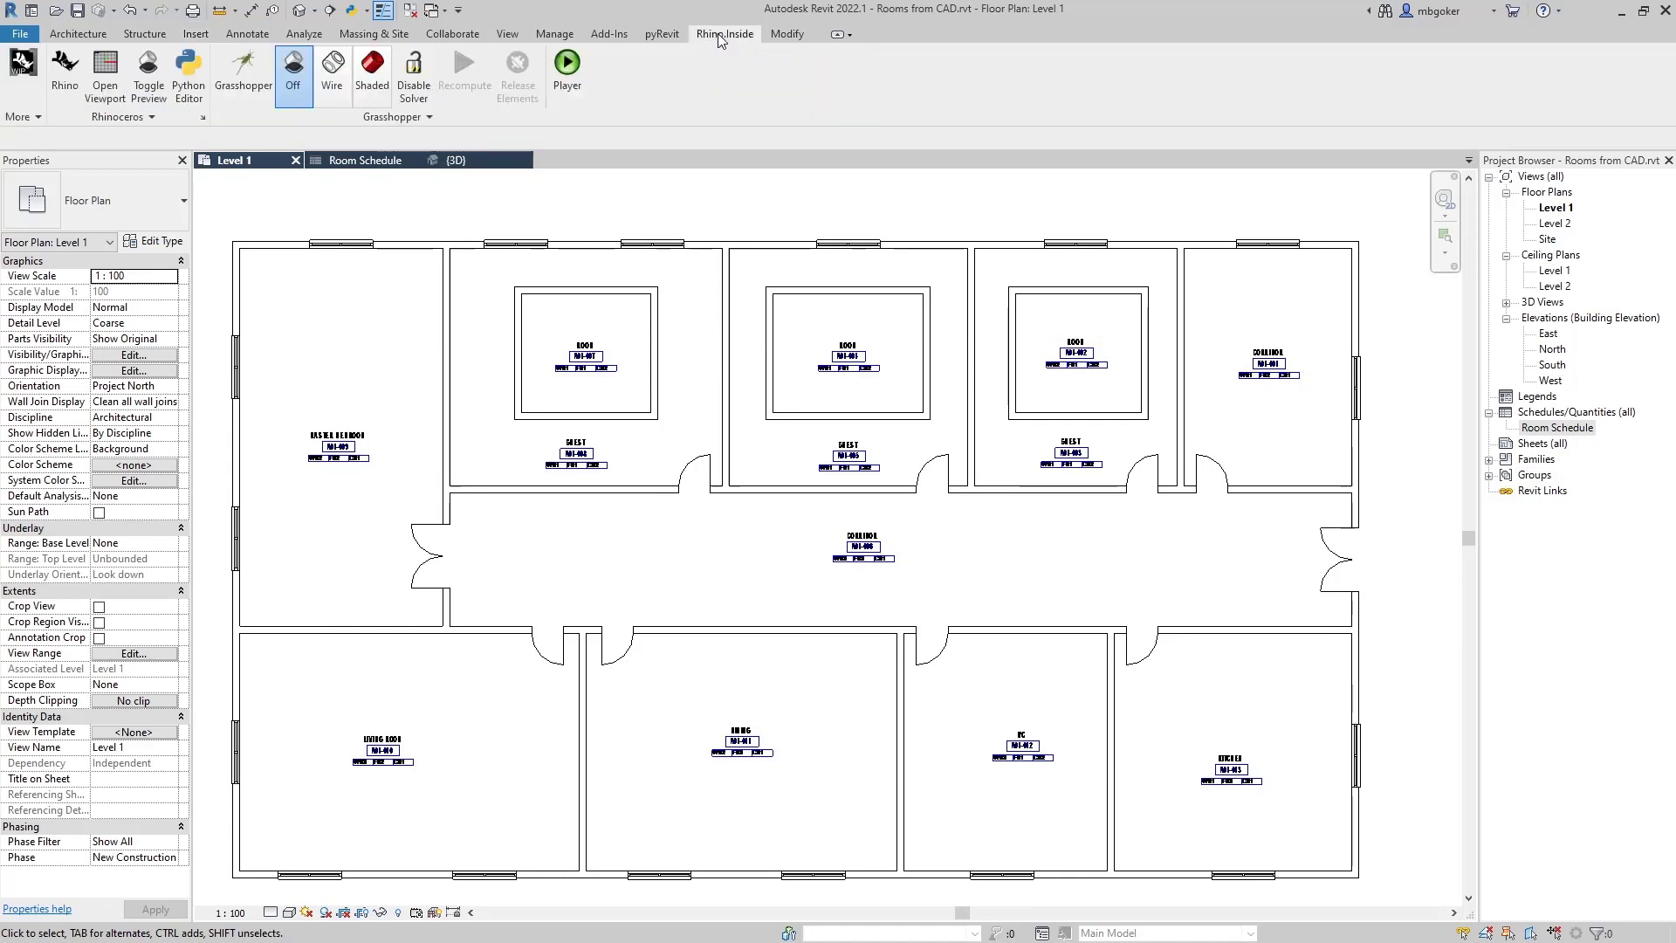
{"action": "left_click", "coordinate": [70, 73]}
{"action": "key", "text": "alt+Tab"}
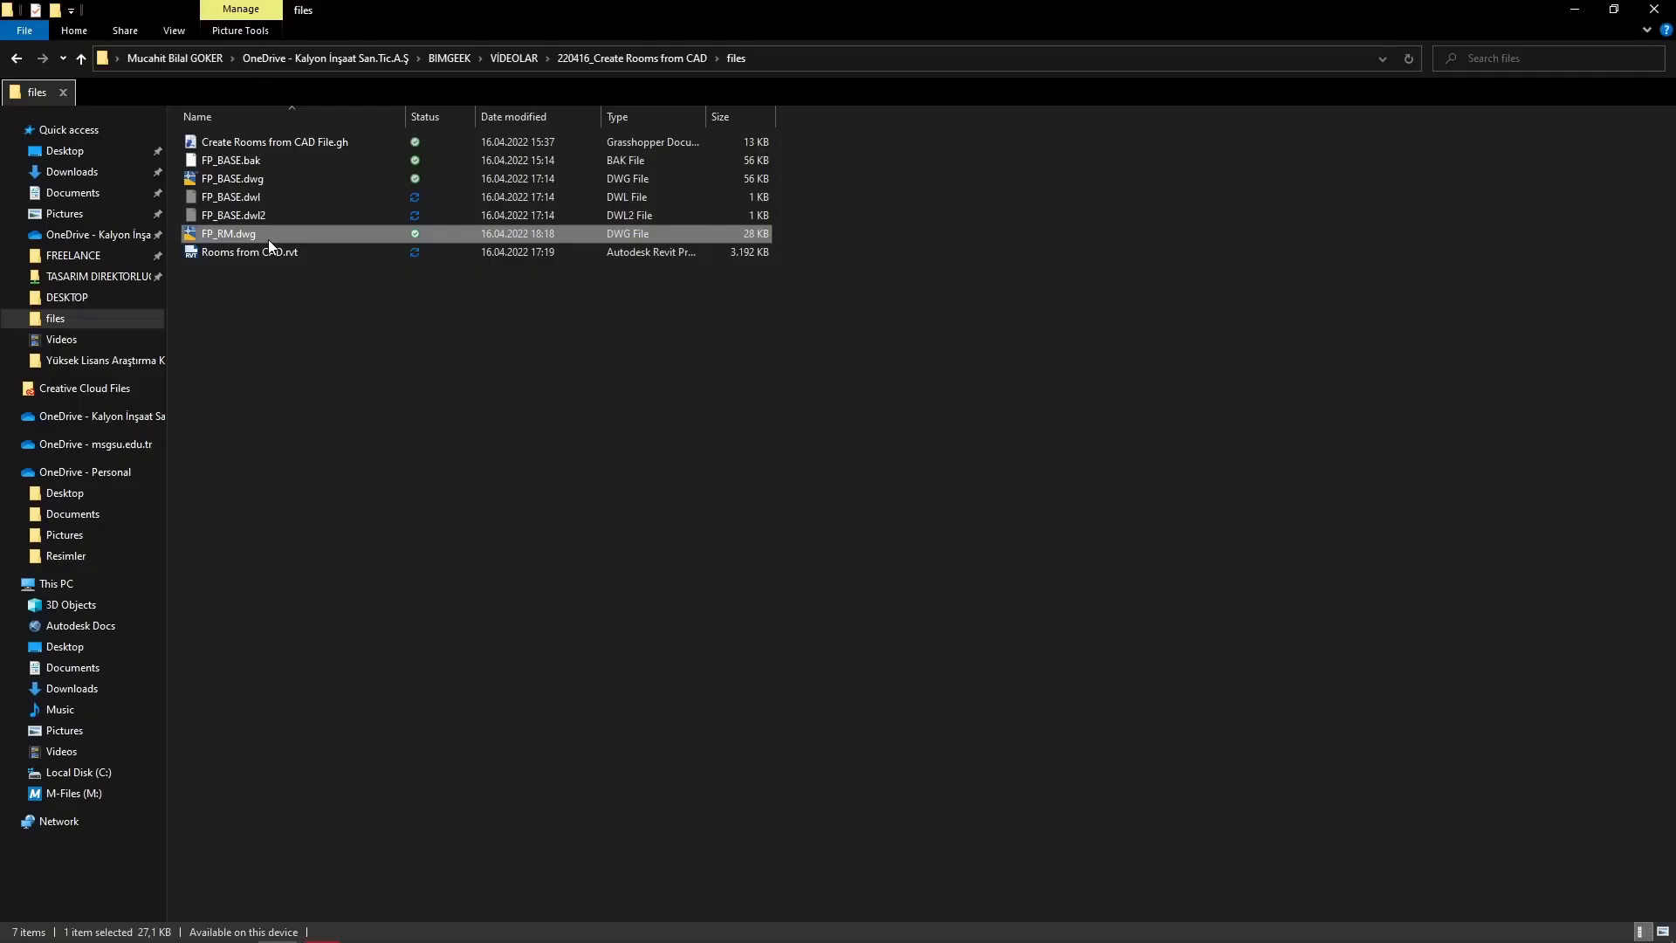
{"action": "left_click_drag", "start_coordinate": [269, 239], "coordinate": [457, 344]}
{"action": "key", "text": "alt+Tab"}
{"action": "left_click", "coordinate": [822, 522]}
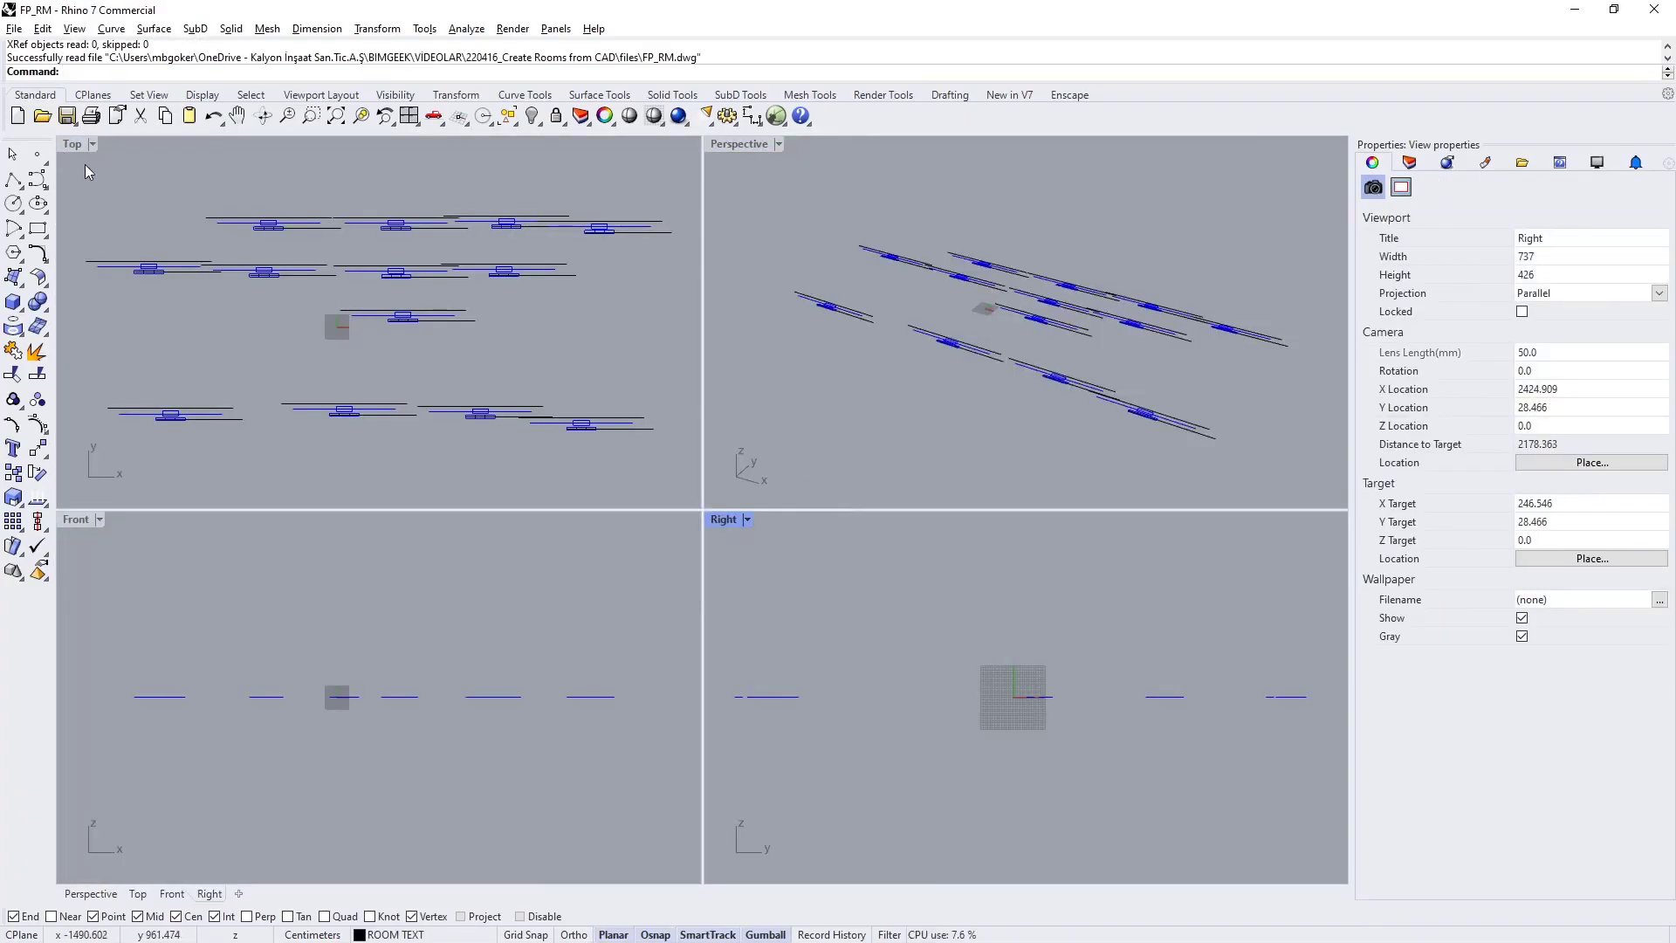
Step: Maximize the Top viewport and window-select the 13 room-tag blocks to confirm layer ROOM TEXT
{"action": "double_click", "coordinate": [73, 144]}
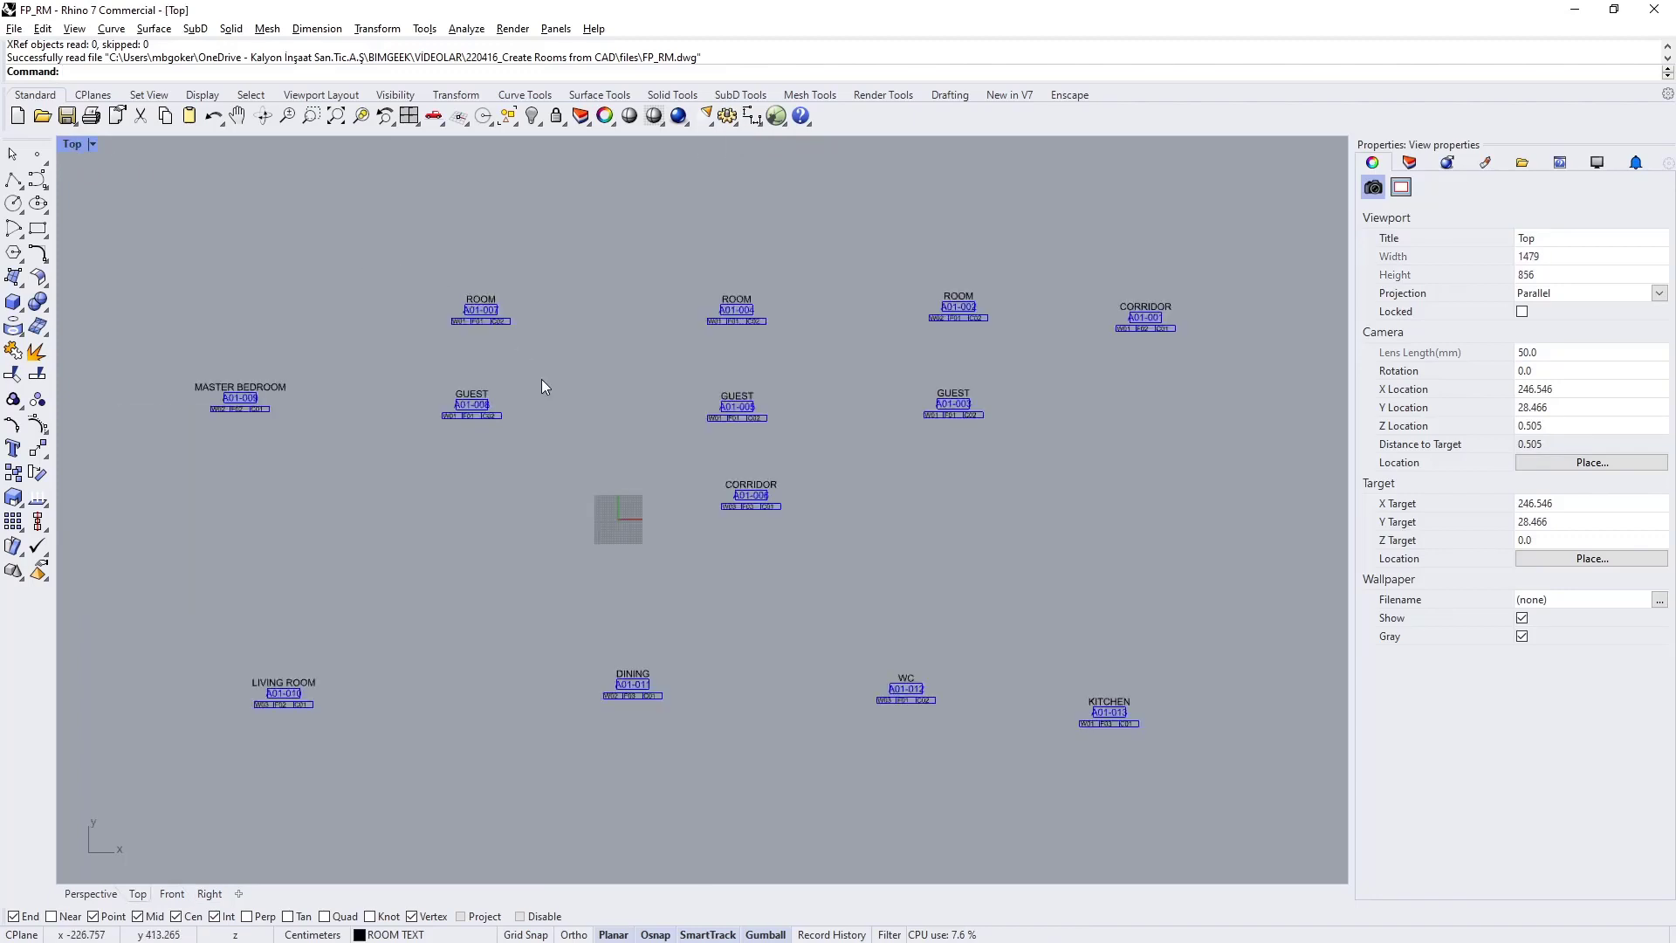
{"action": "left_click", "coordinate": [1163, 316]}
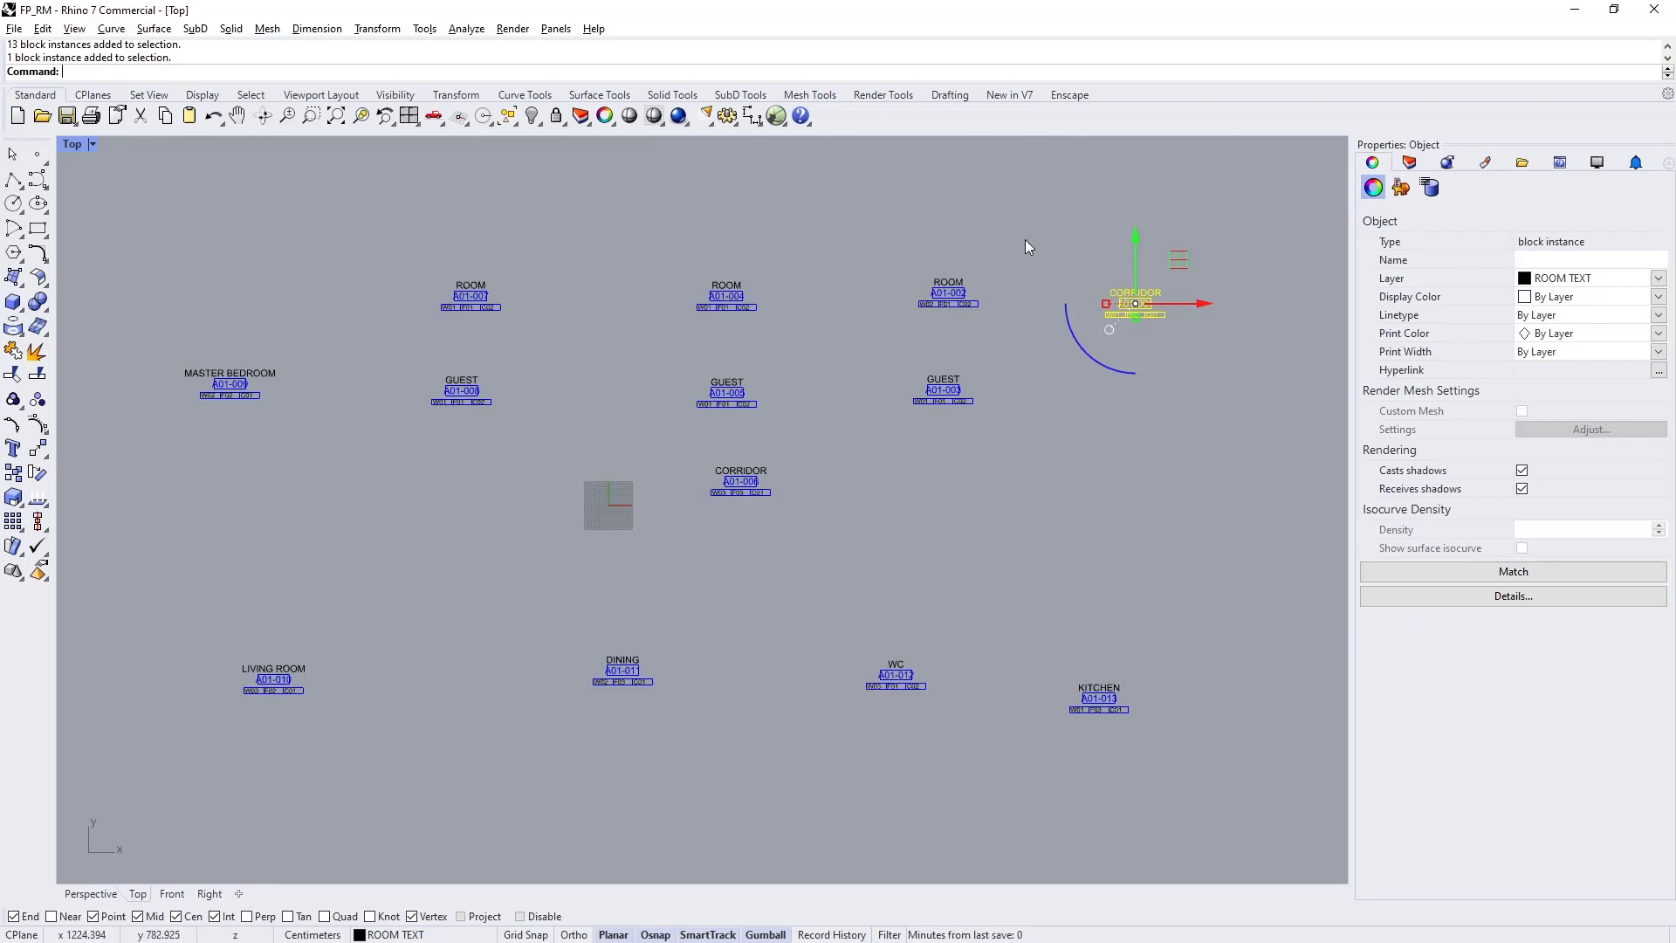
{"action": "left_click", "coordinate": [1239, 244]}
{"action": "left_click_drag", "start_coordinate": [1233, 204], "coordinate": [128, 830]}
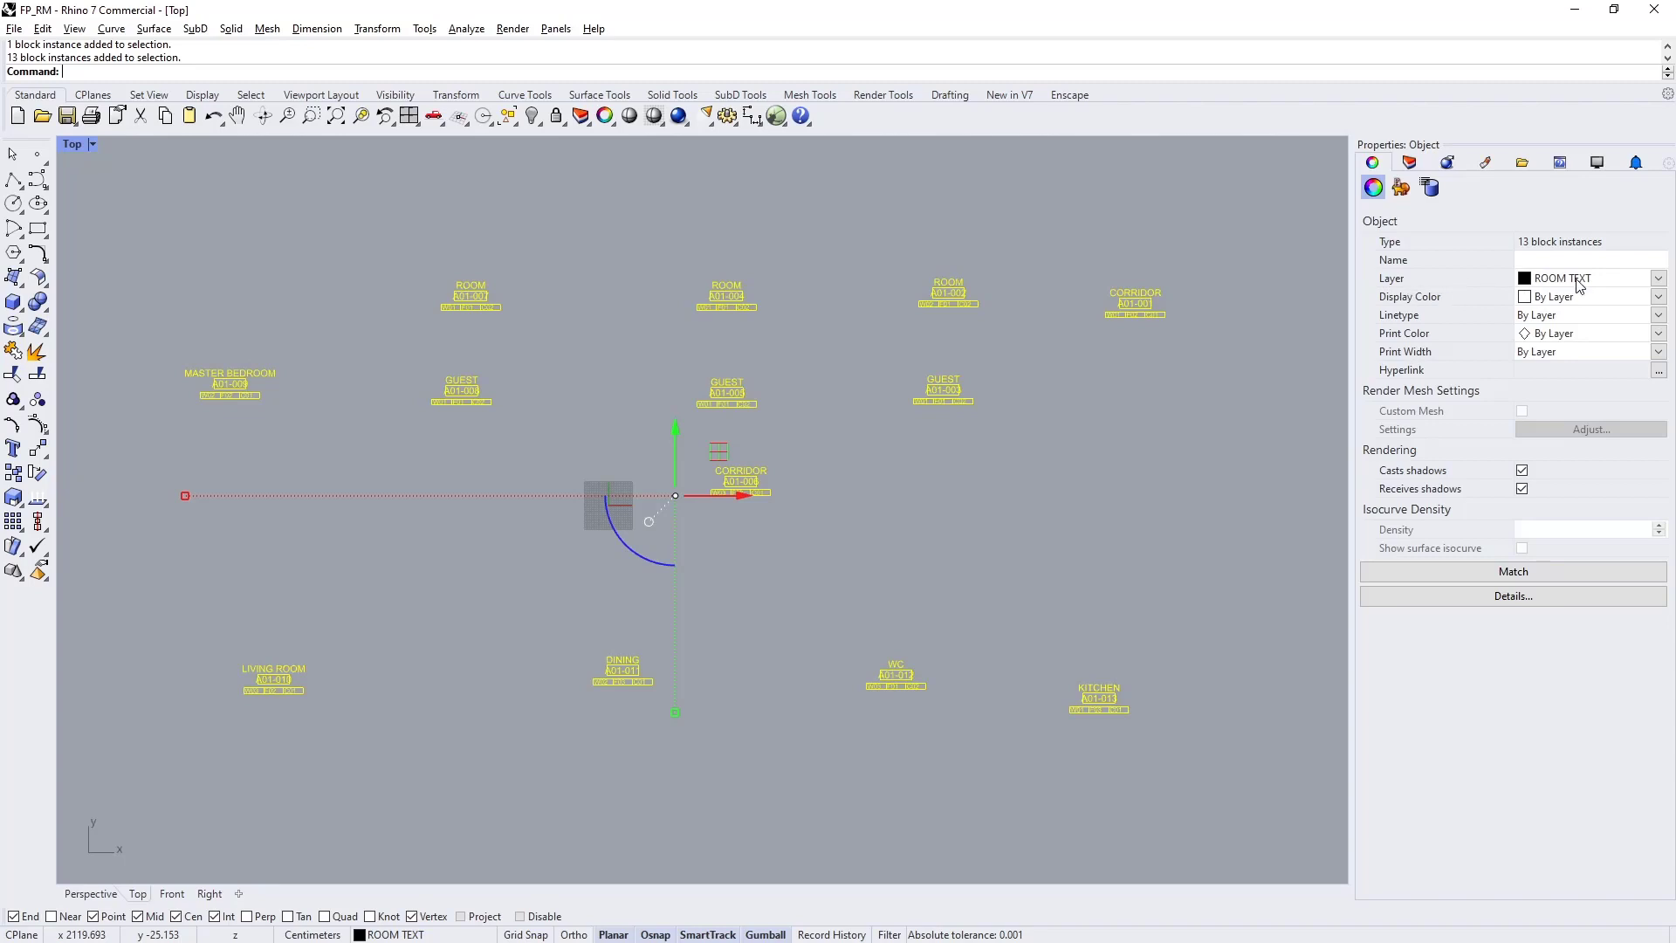
{"action": "key", "text": "Escape"}
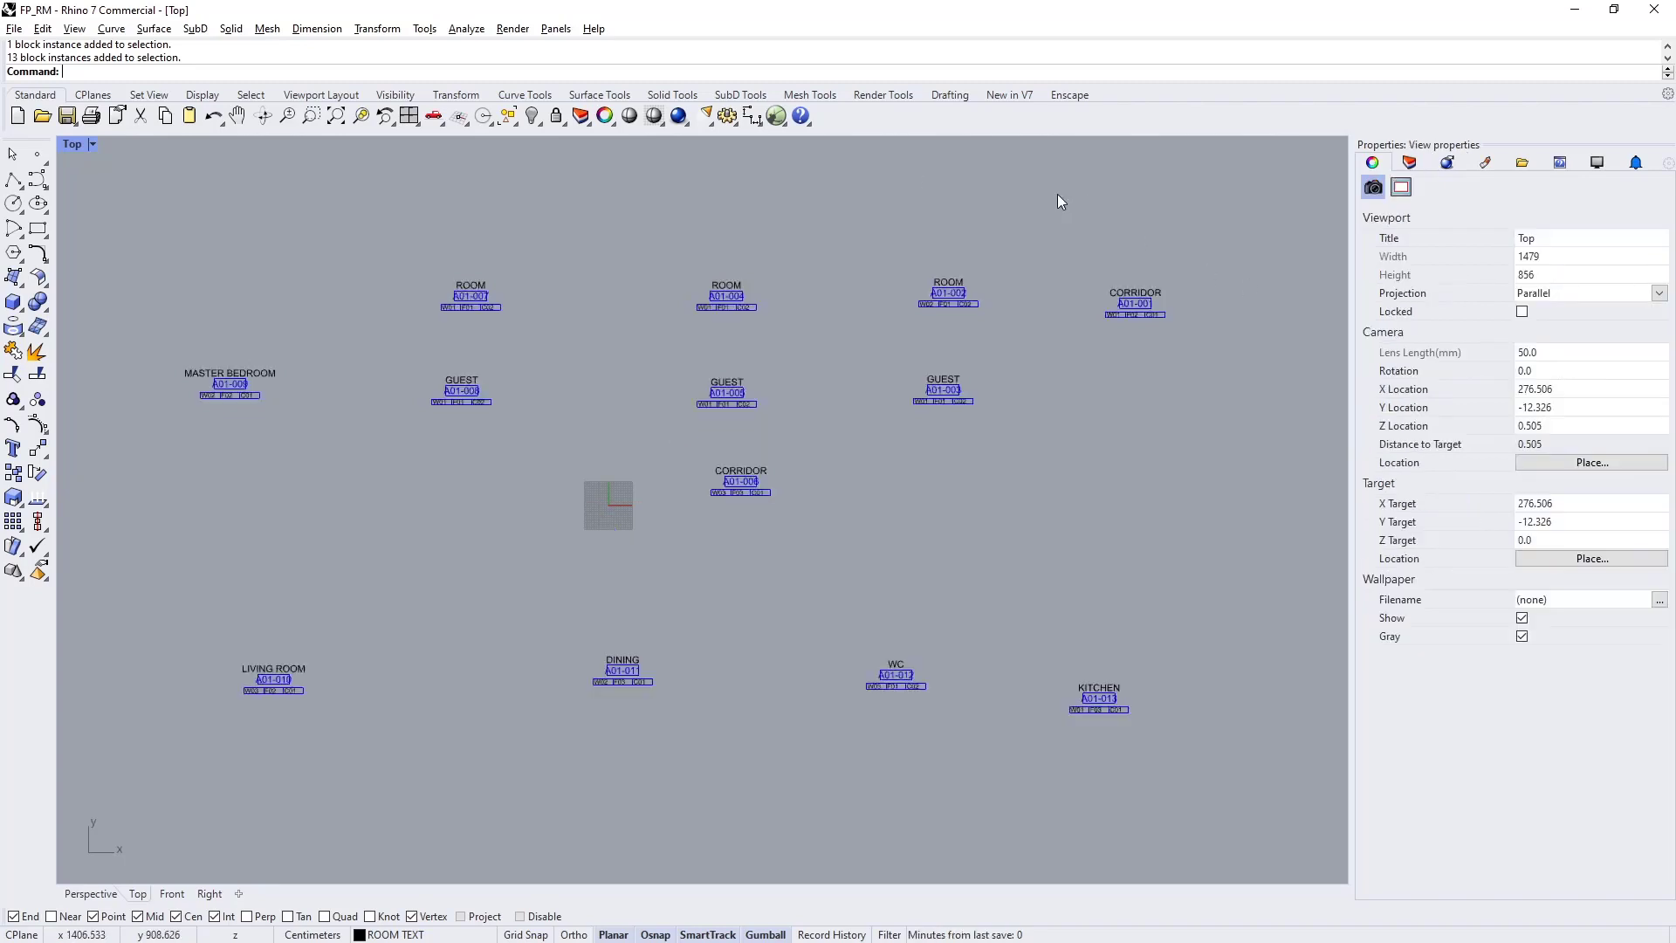
Step: Launch Grasshopper and place a Reference by Layer component on a new canvas
{"action": "left_click", "coordinate": [771, 118]}
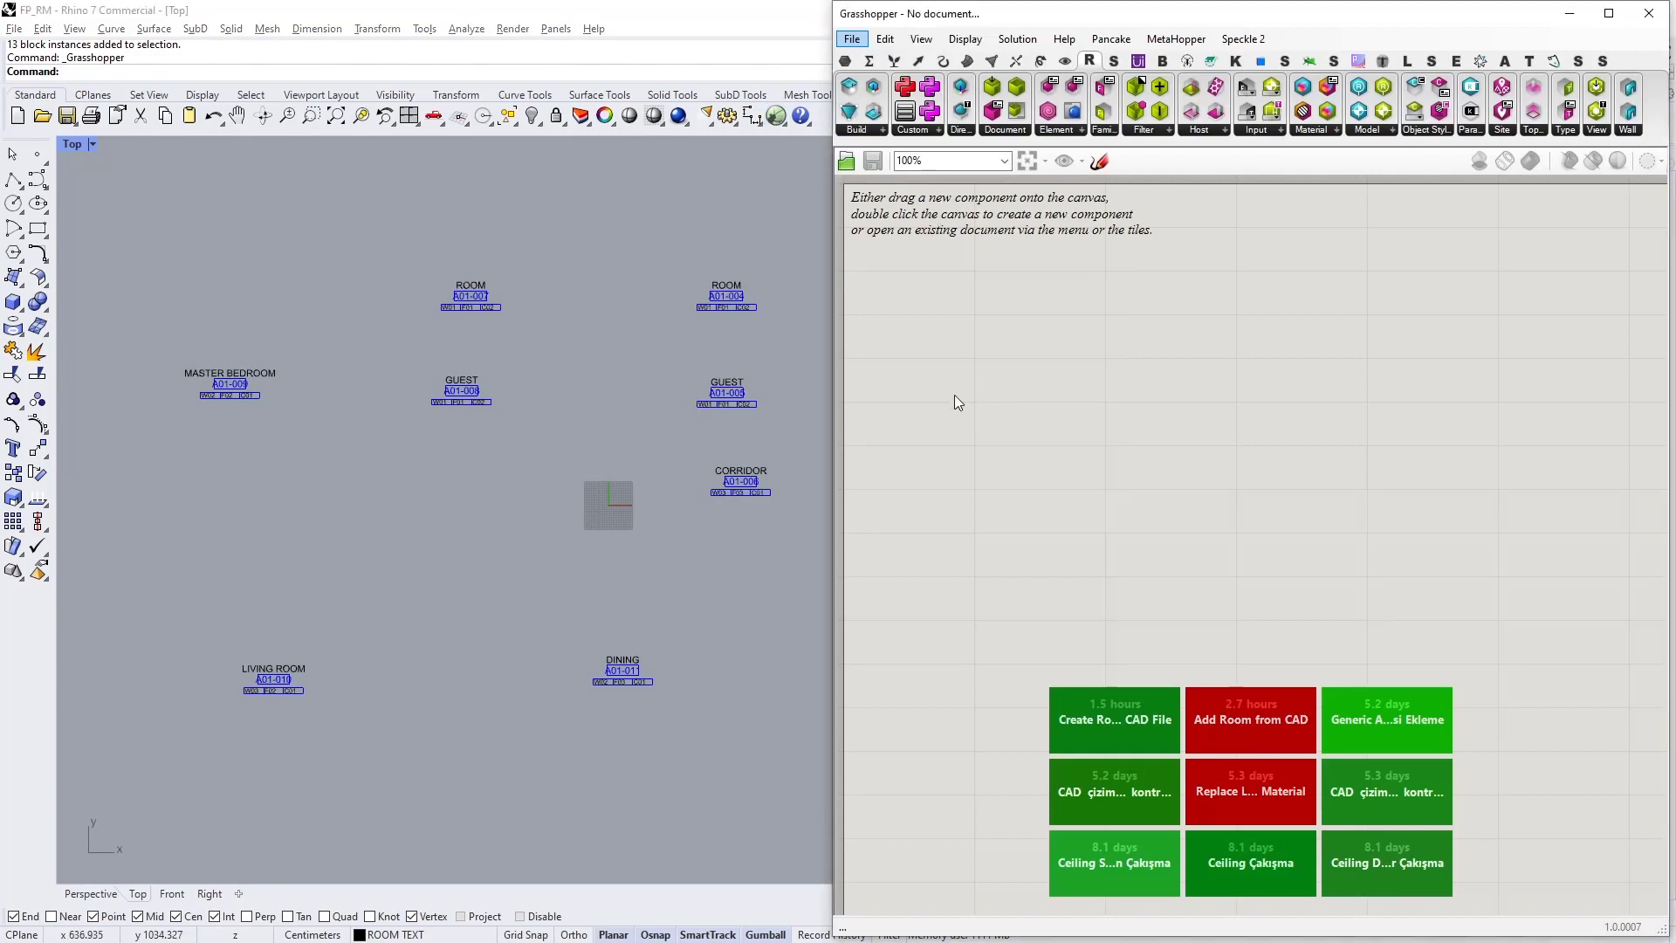
{"action": "double_click", "coordinate": [946, 373]}
{"action": "left_click", "coordinate": [1432, 62]}
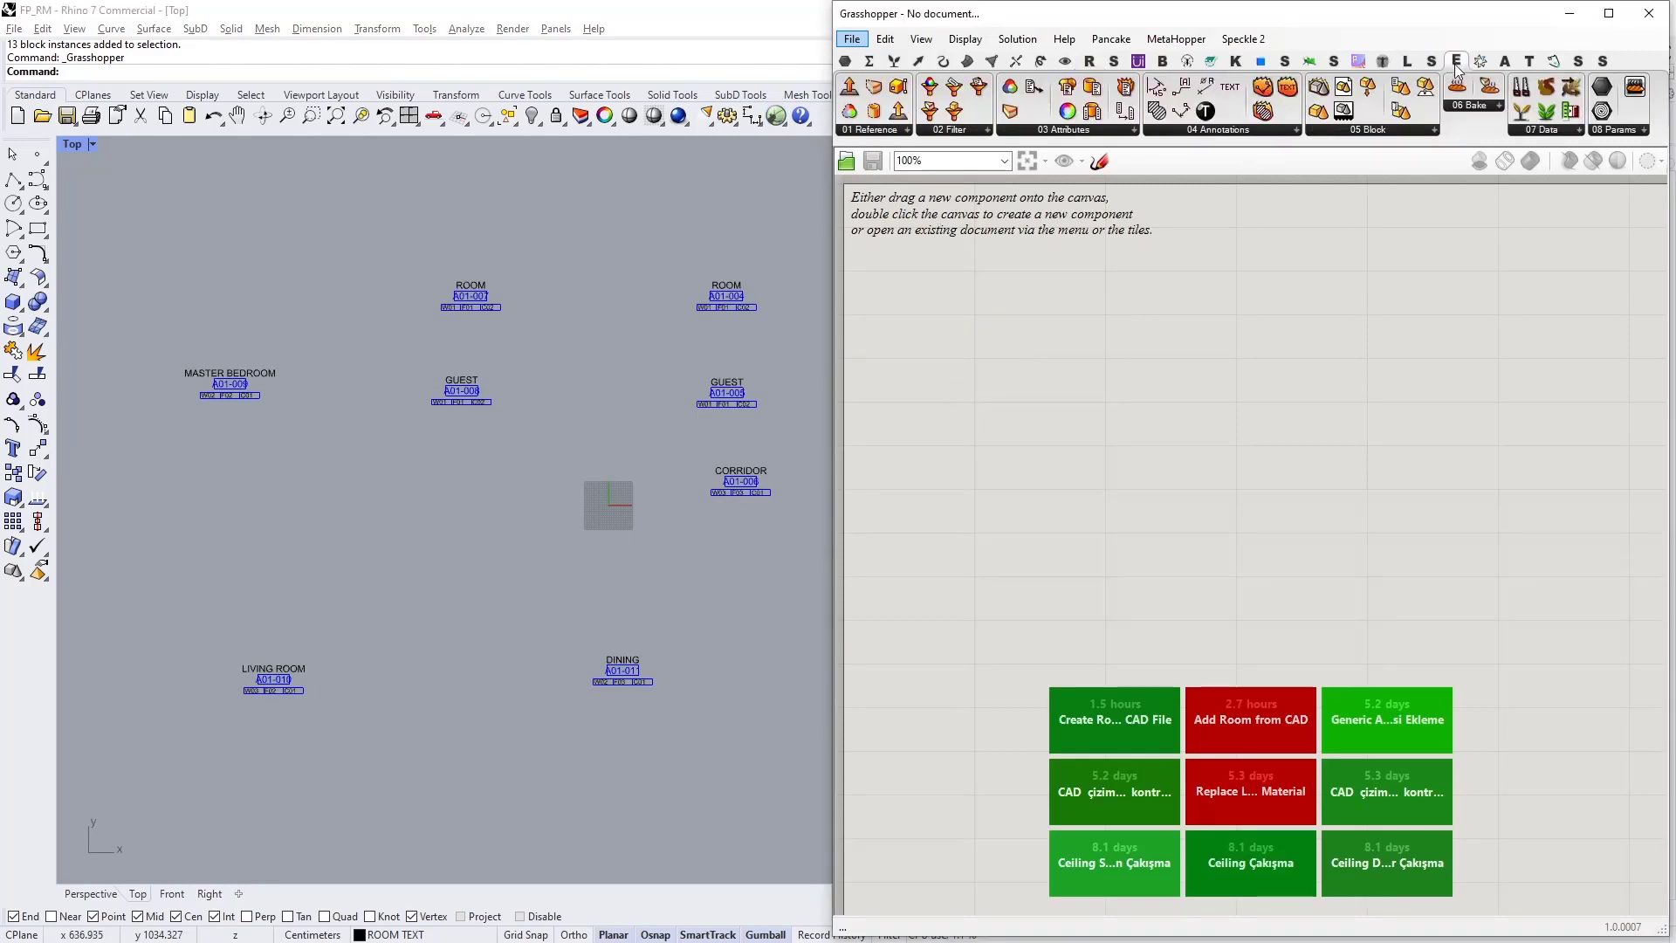
{"action": "left_click", "coordinate": [891, 133]}
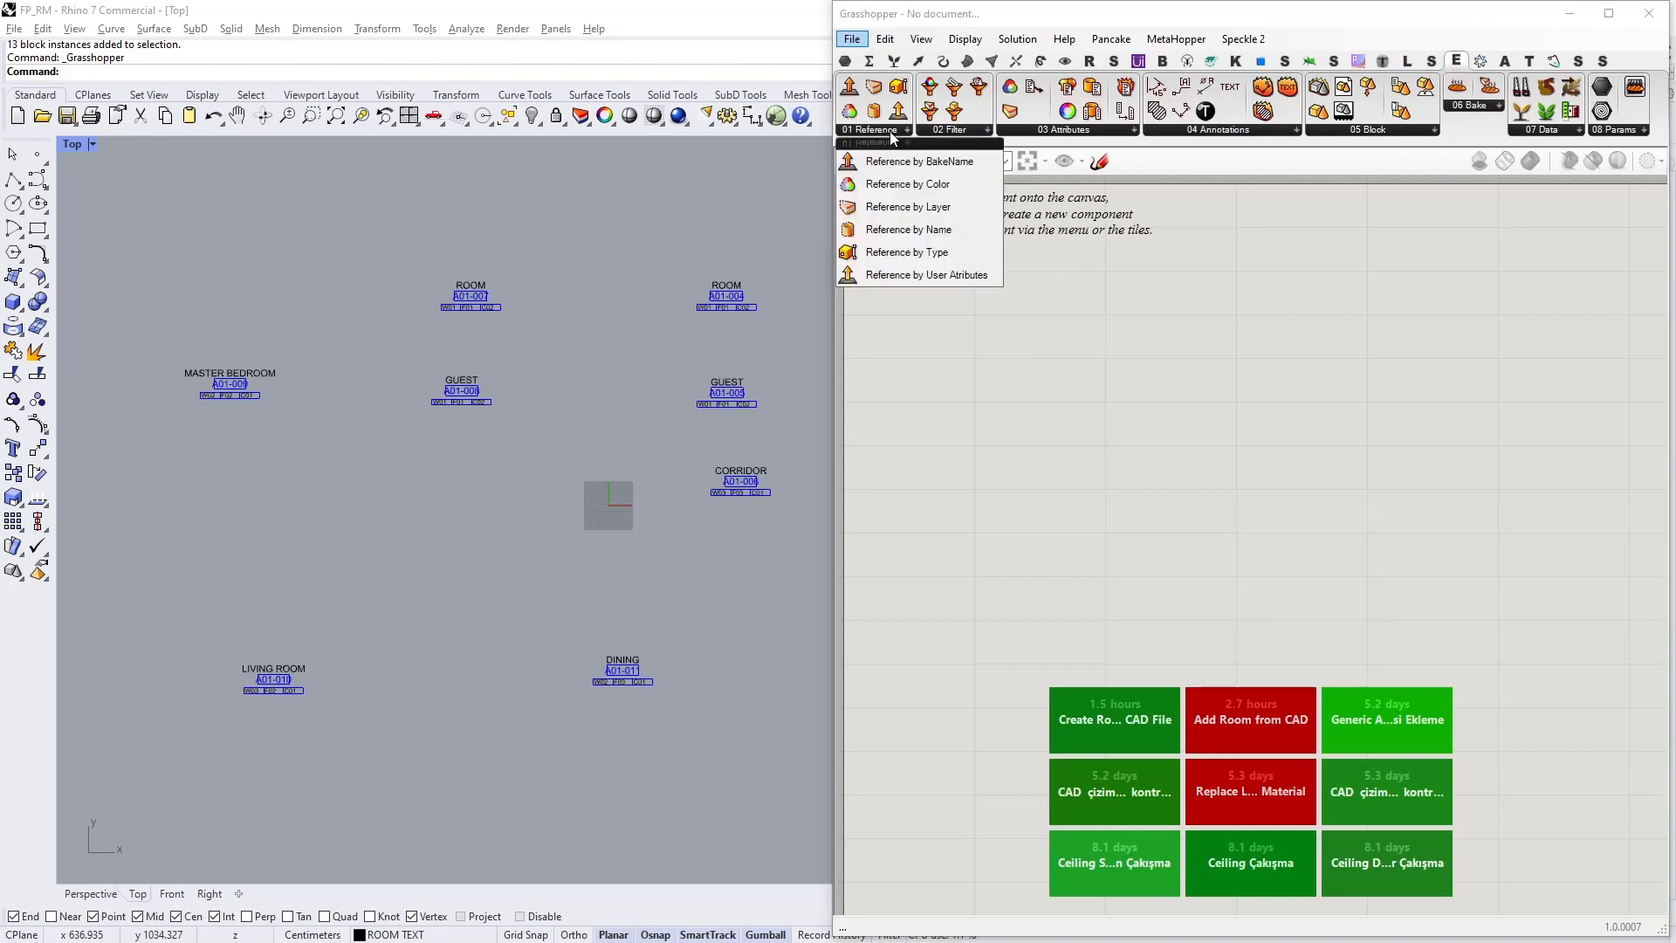
{"action": "left_click_drag", "start_coordinate": [908, 207], "coordinate": [960, 353]}
{"action": "scroll", "coordinate": [1044, 379], "scroll_direction": "up", "scroll_amount": 1}
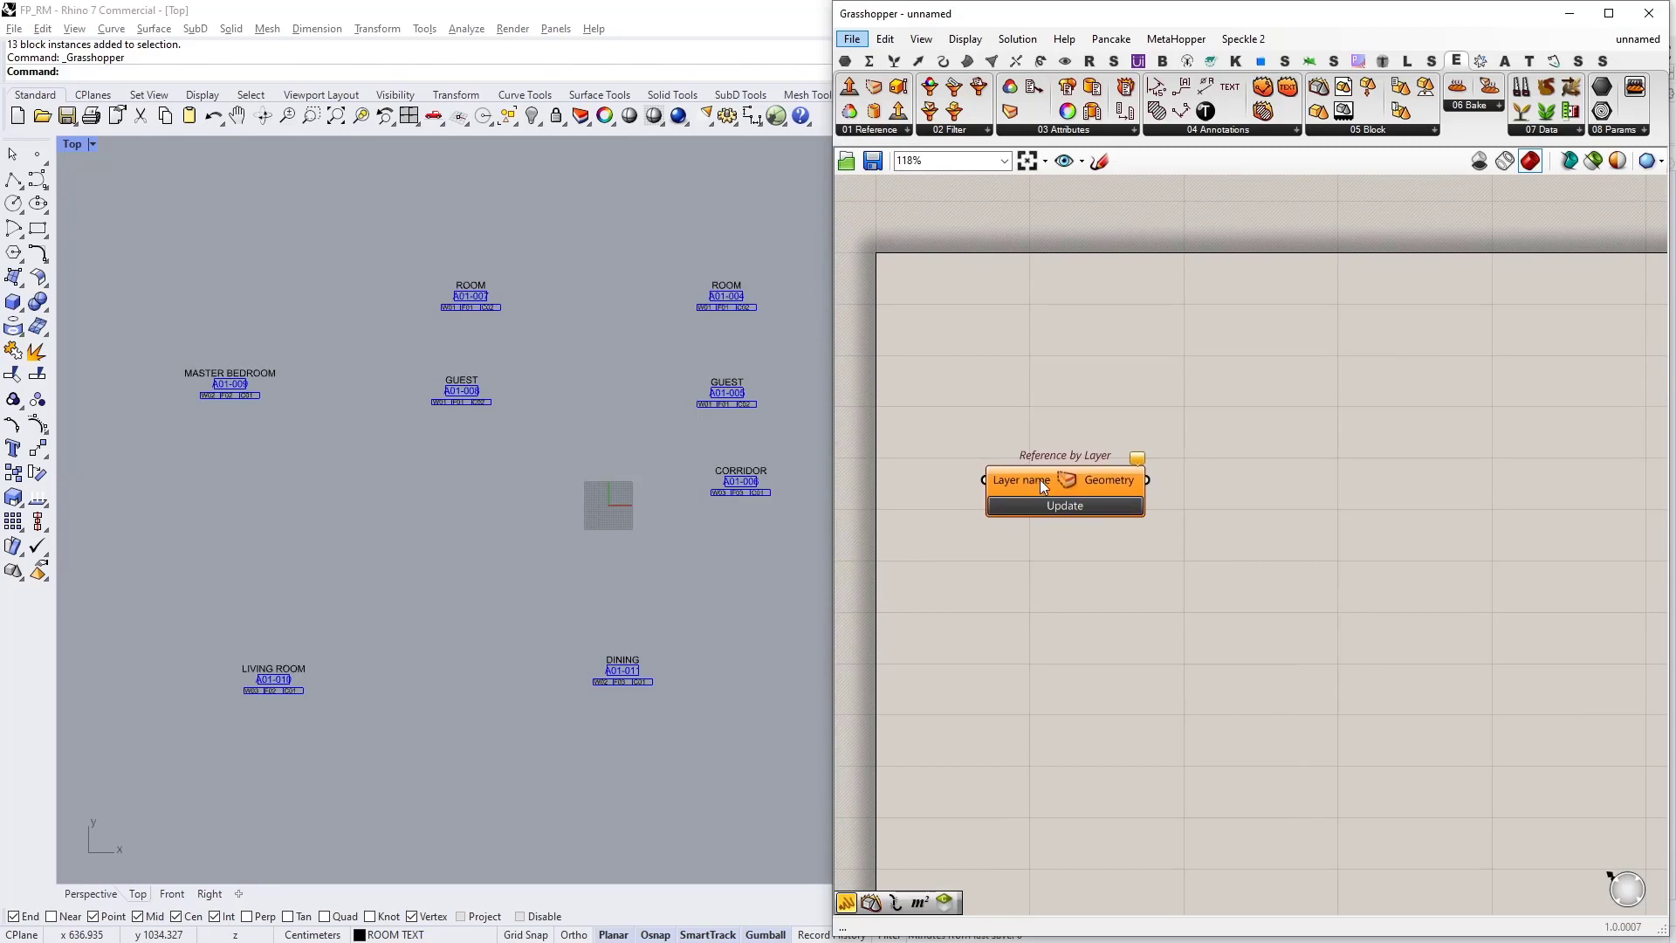
{"action": "left_click_drag", "start_coordinate": [1033, 479], "coordinate": [1201, 428]}
{"action": "left_click", "coordinate": [1135, 498]}
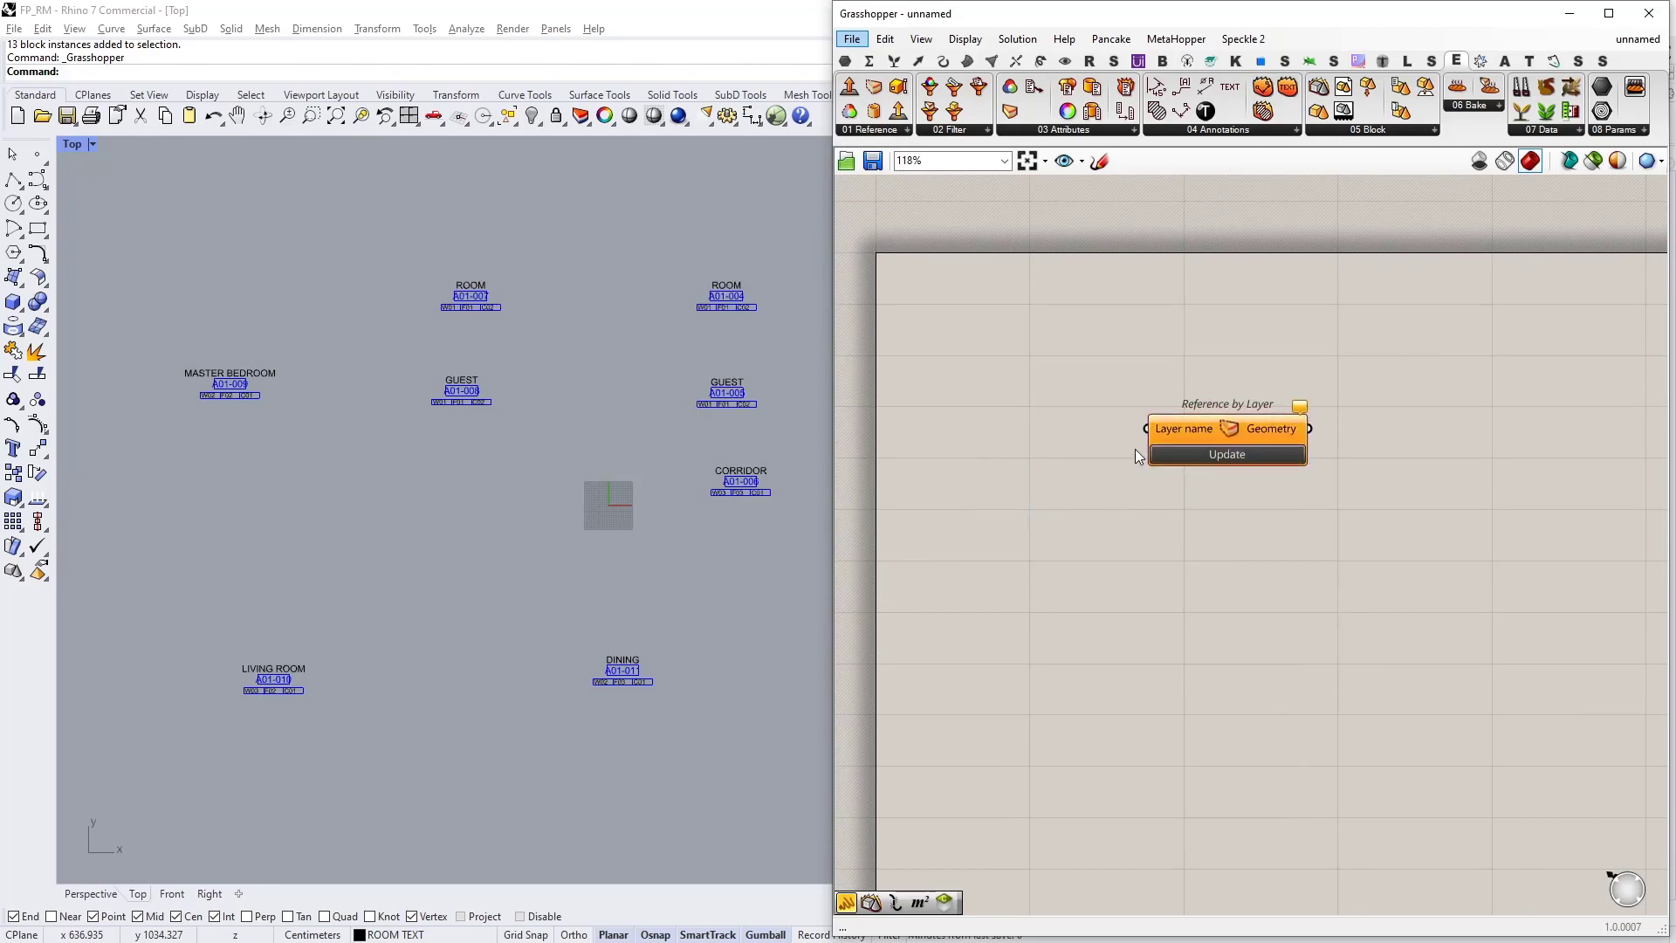
{"action": "double_click", "coordinate": [1012, 532]}
{"action": "type", "text": "value lis"}
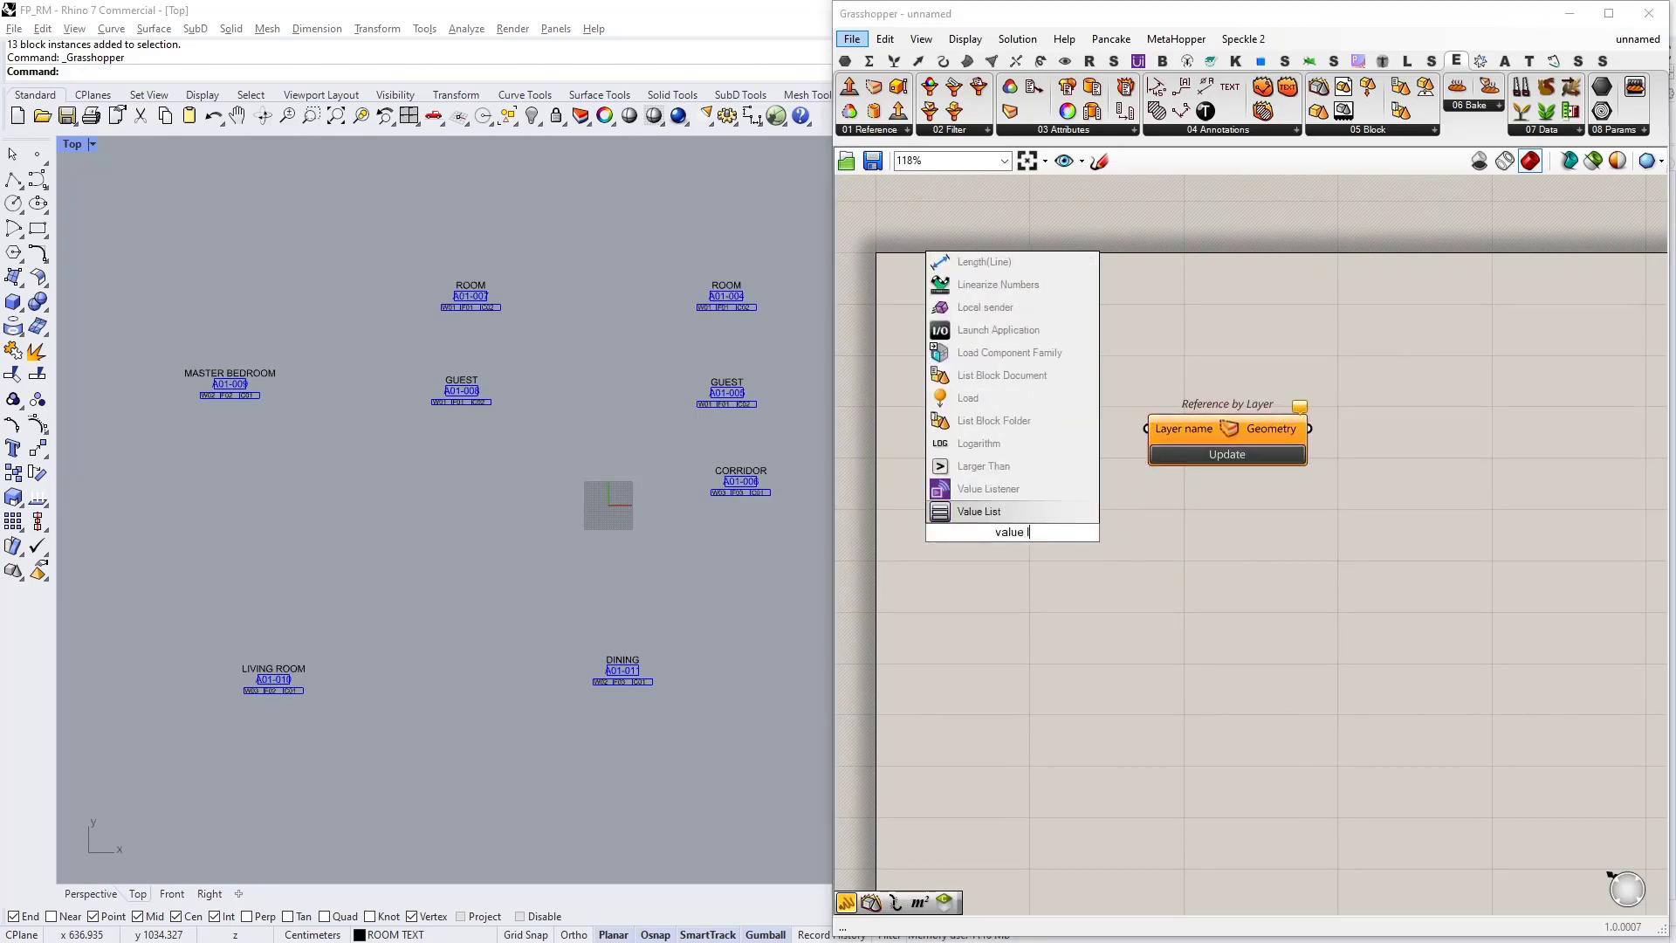
Step: Wire a Value List set to ROOM TEXT into Reference by Layer's Layer name input
{"action": "left_click", "coordinate": [1027, 521]}
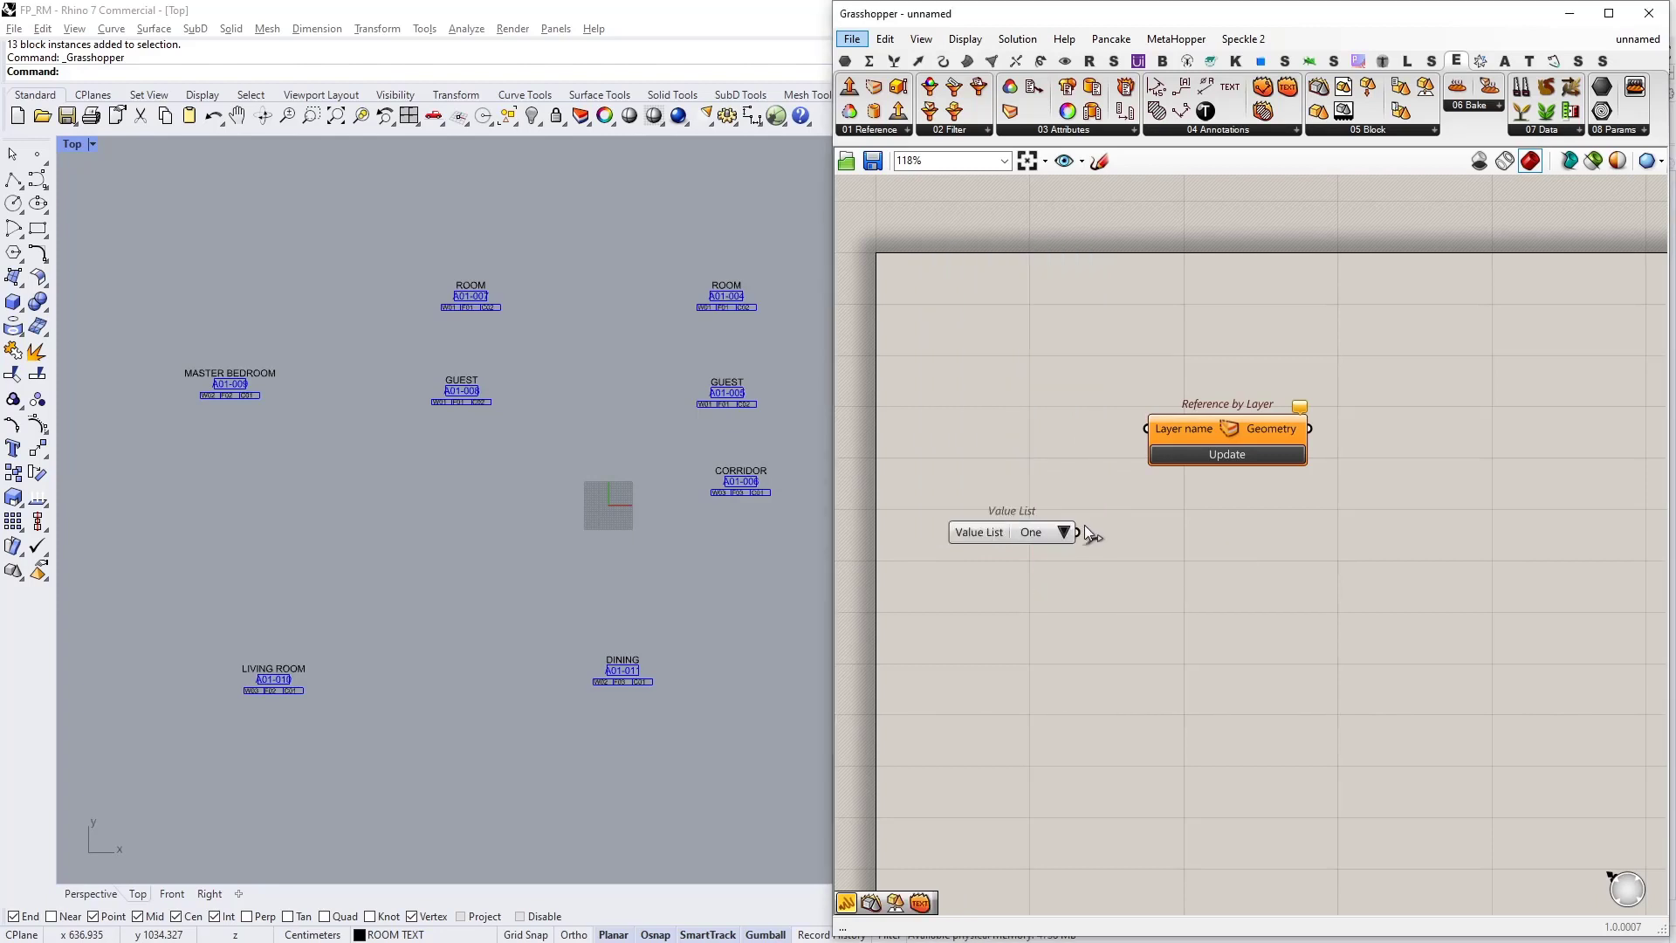
{"action": "left_click_drag", "start_coordinate": [1077, 533], "coordinate": [1154, 428]}
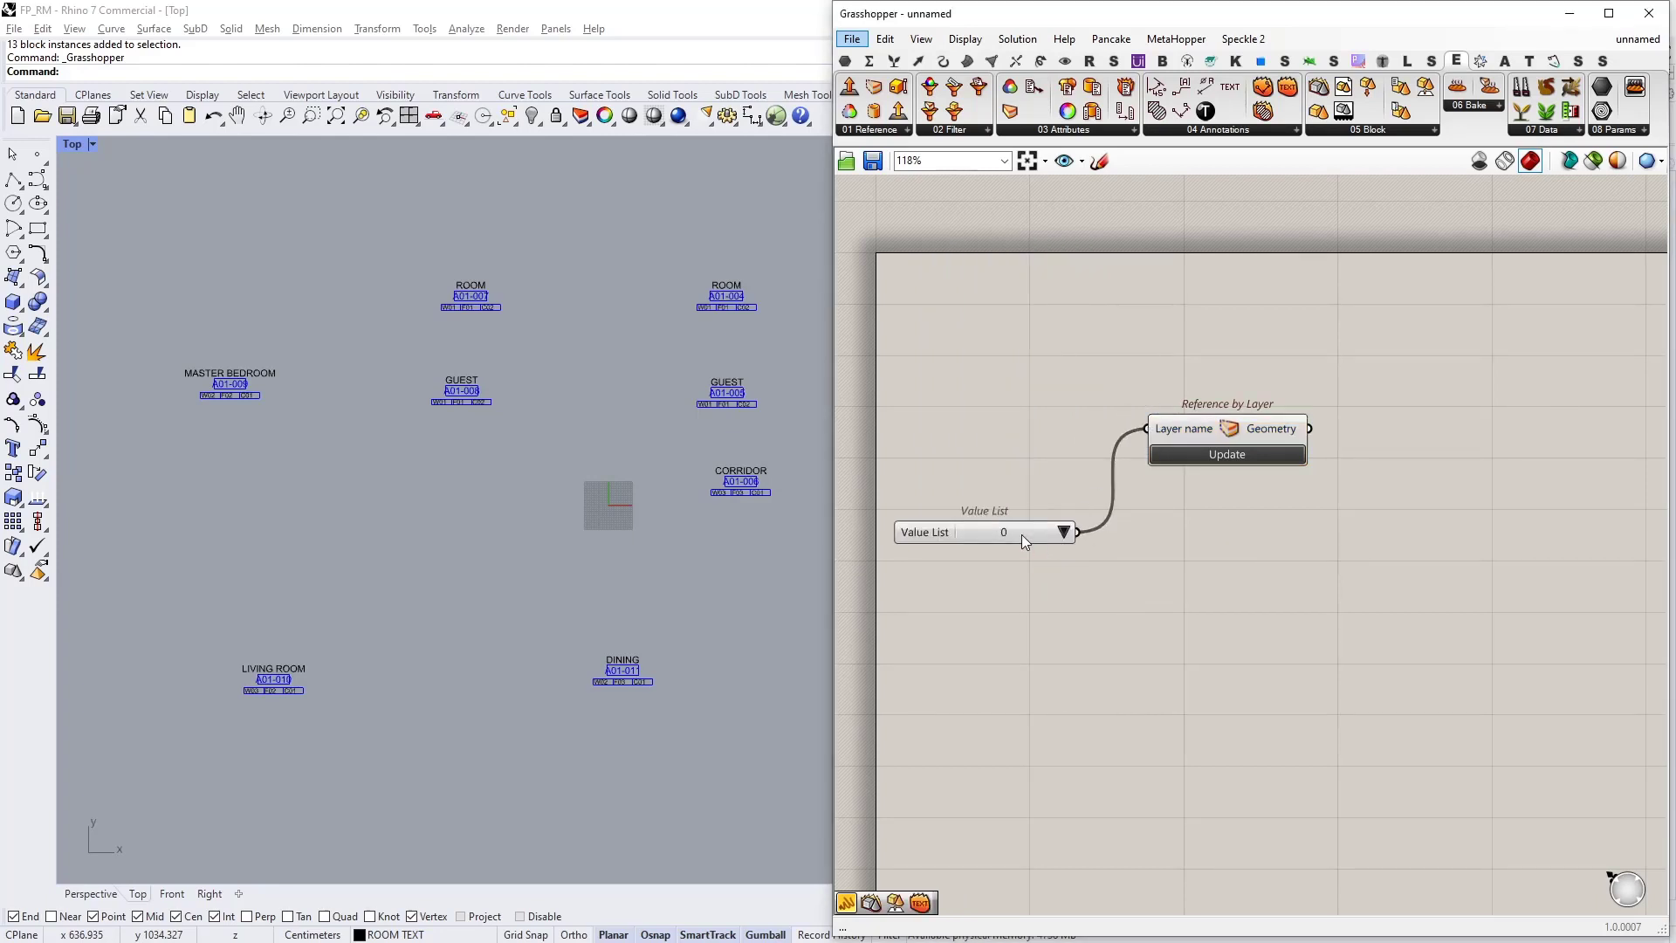
{"action": "left_click_drag", "start_coordinate": [1018, 534], "coordinate": [1019, 431]}
{"action": "left_click", "coordinate": [1077, 428]}
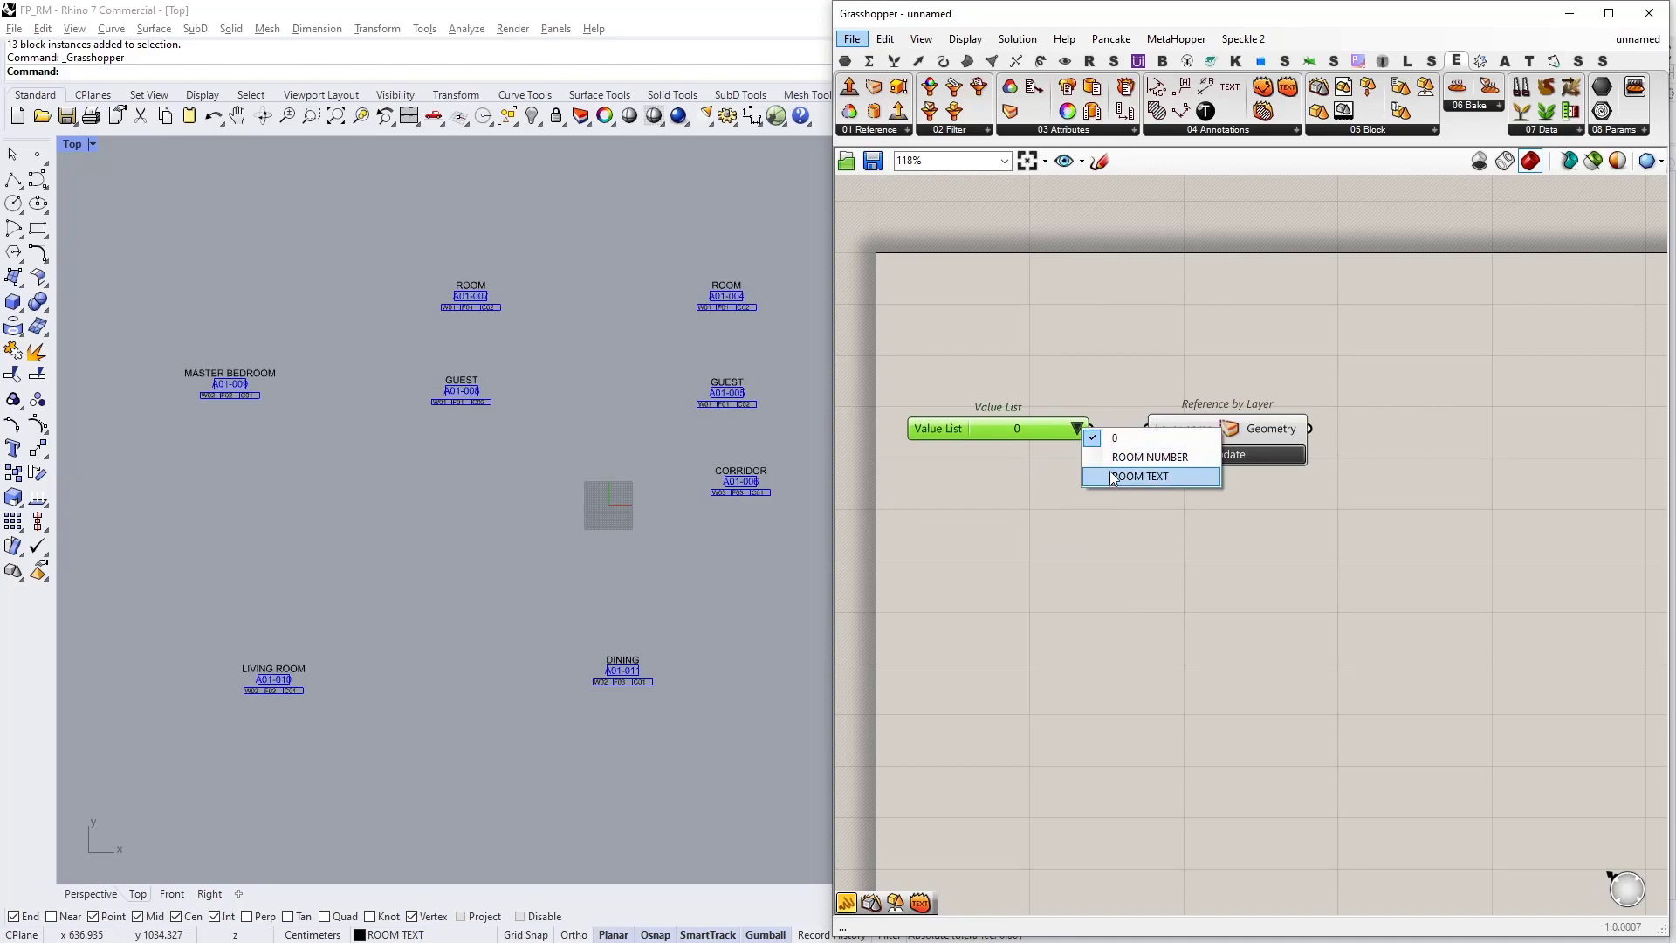
{"action": "left_click", "coordinate": [1146, 477]}
{"action": "left_click", "coordinate": [1113, 496]}
{"action": "right_click_drag", "start_coordinate": [1112, 496], "coordinate": [1034, 541]}
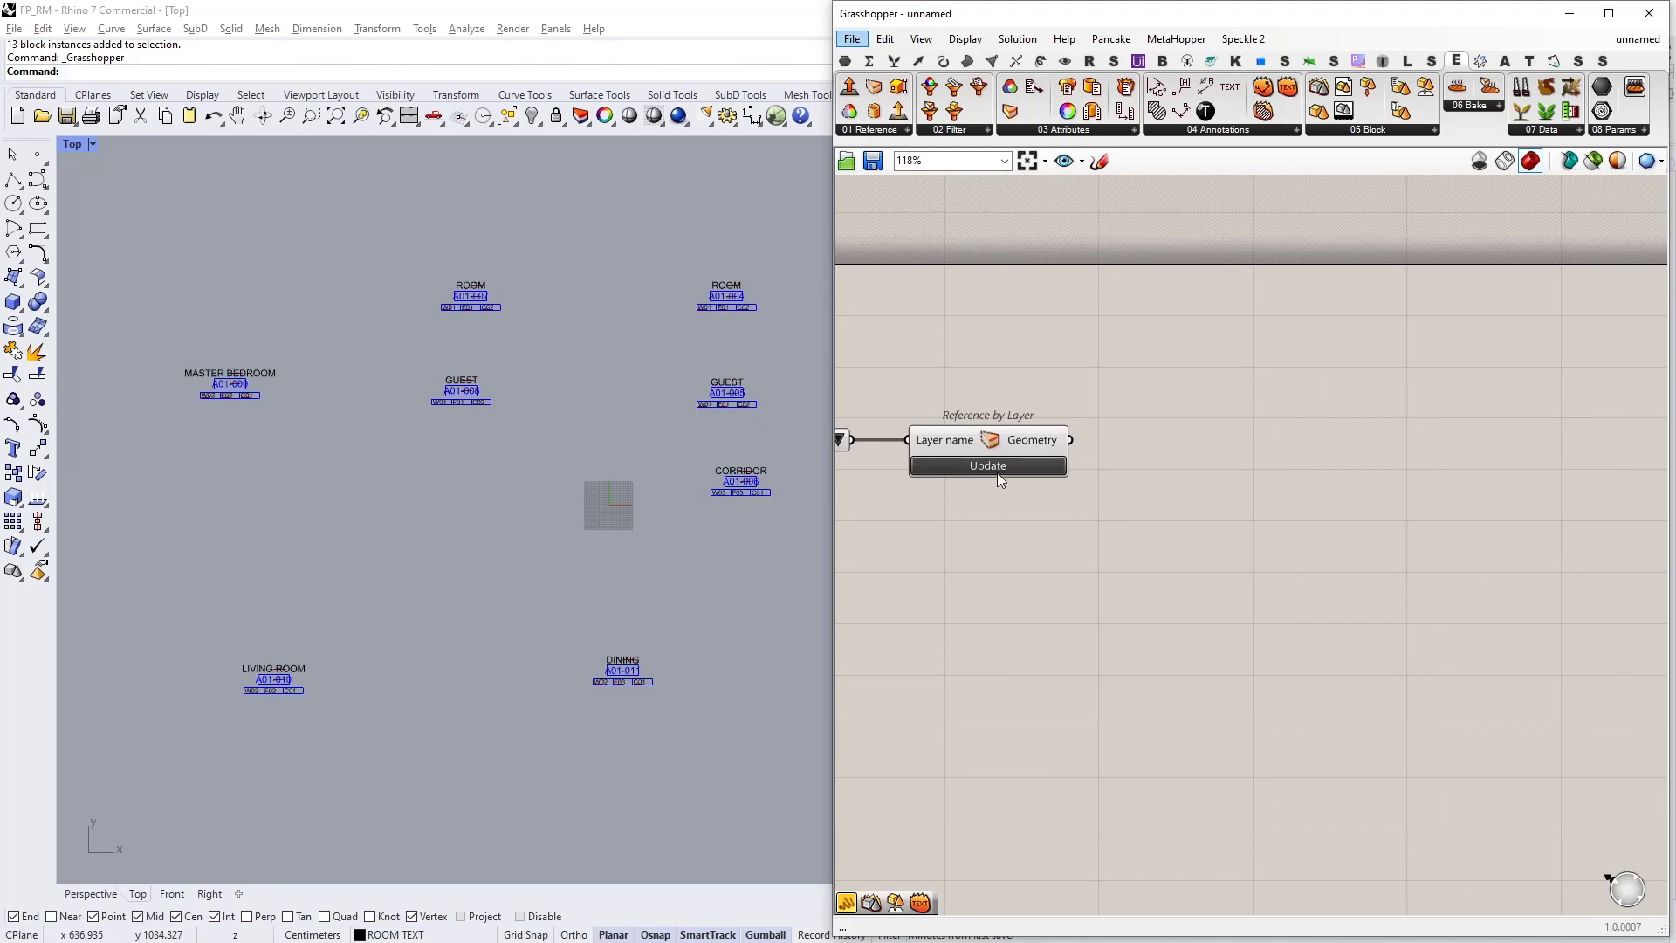
{"action": "mouse_move", "coordinate": [1036, 446]}
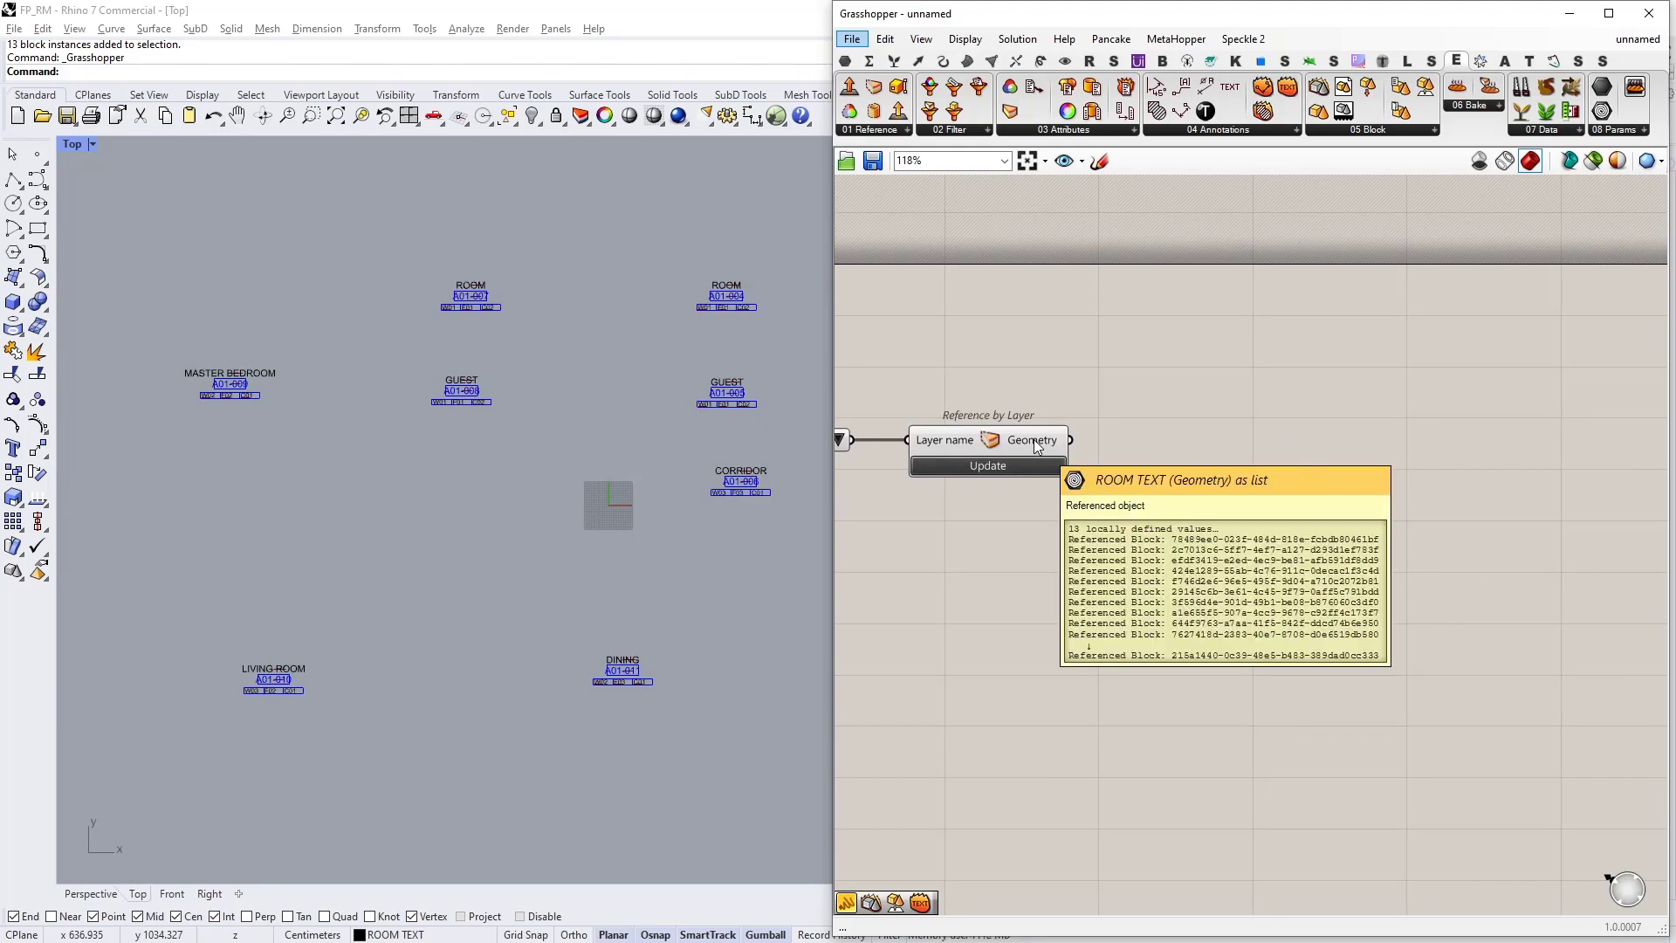
{"action": "right_click_drag", "start_coordinate": [857, 457], "coordinate": [1004, 447]}
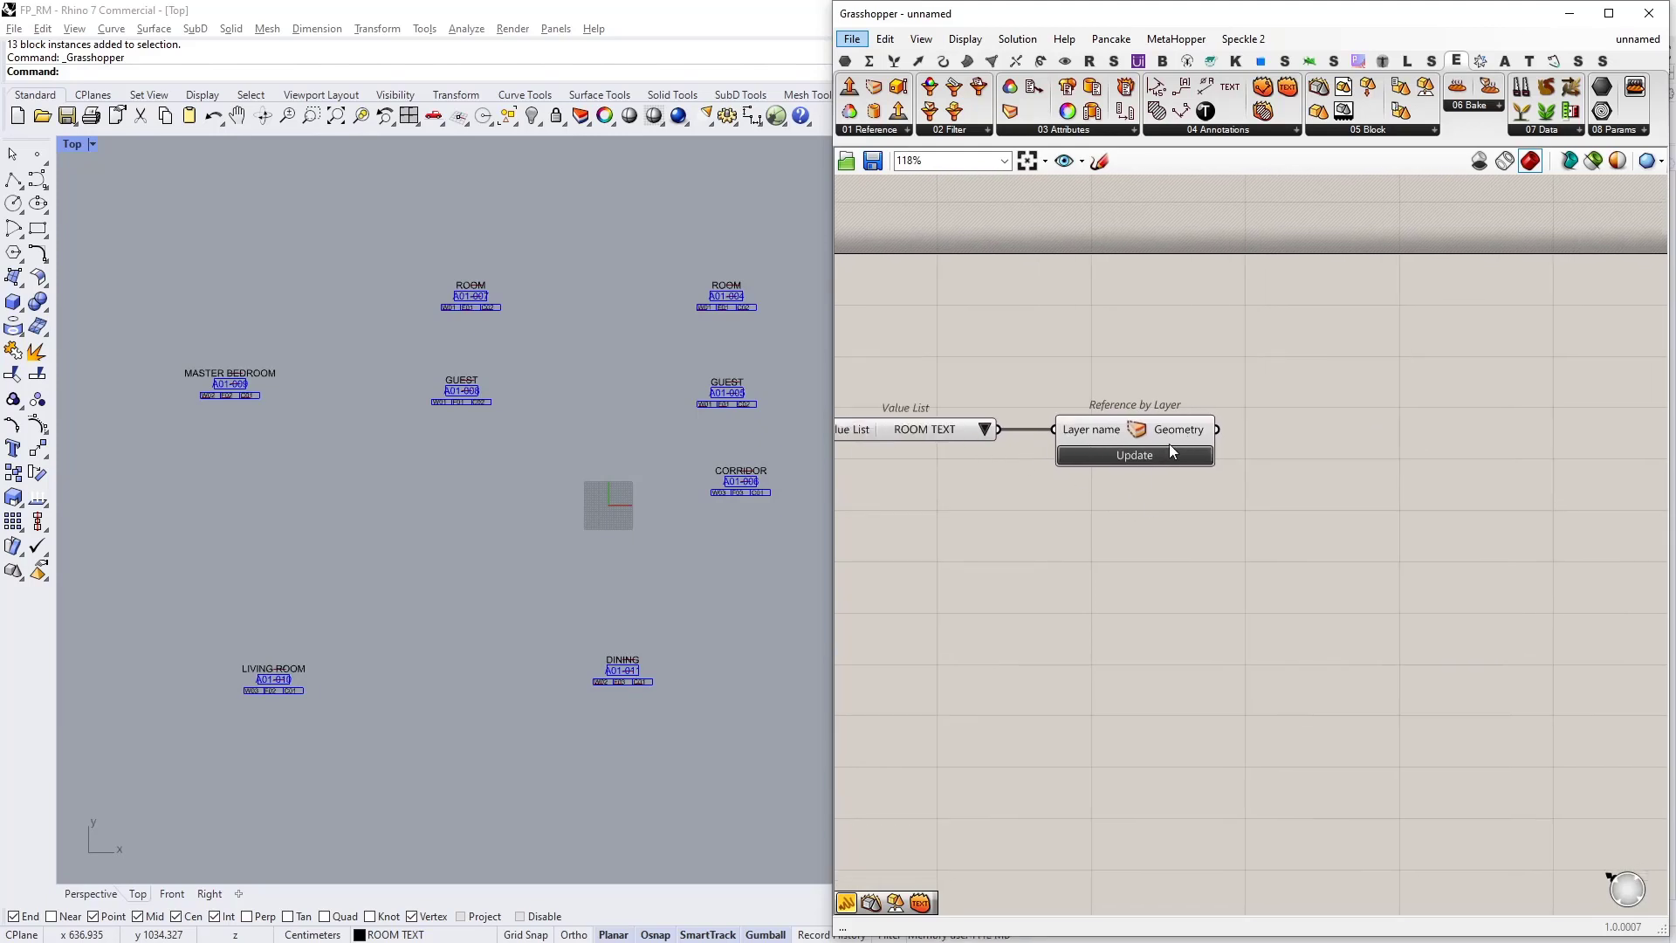
{"action": "mouse_move", "coordinate": [1180, 433]}
{"action": "mouse_move", "coordinate": [1265, 458]}
{"action": "right_mouse_down"}
{"action": "mouse_move", "coordinate": [1255, 449]}
{"action": "mouse_move", "coordinate": [1268, 455]}
{"action": "right_mouse_up"}
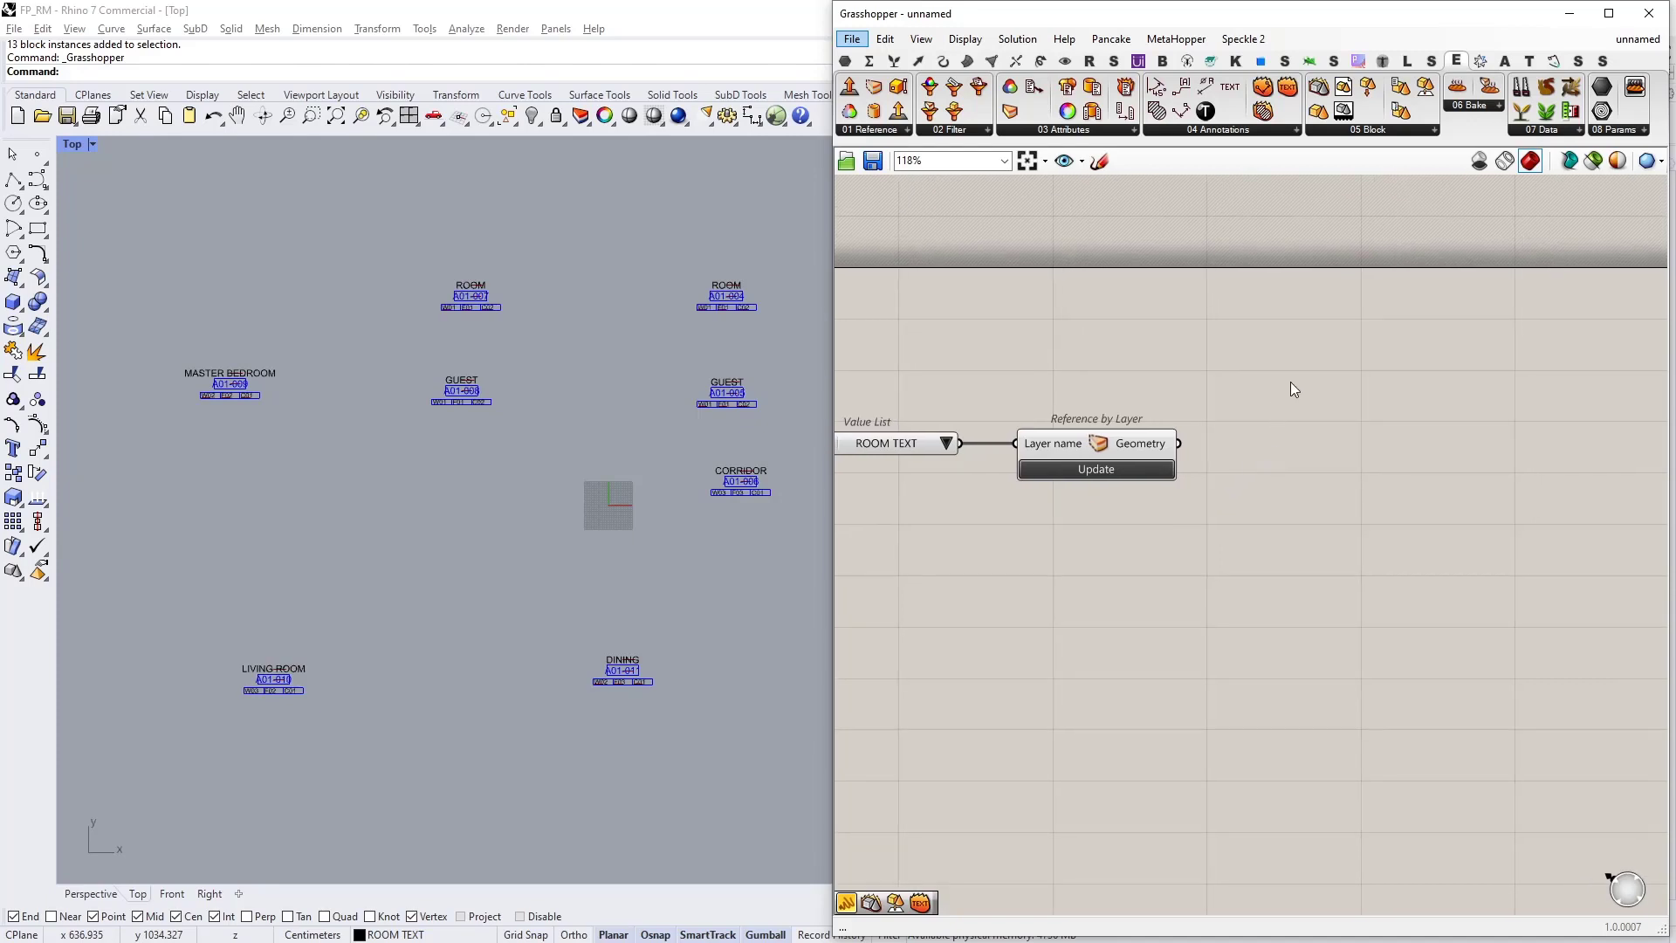
Step: Add a Deconstruct Block component fed by the referenced room-tag blocks
{"action": "left_click", "coordinate": [1373, 137]}
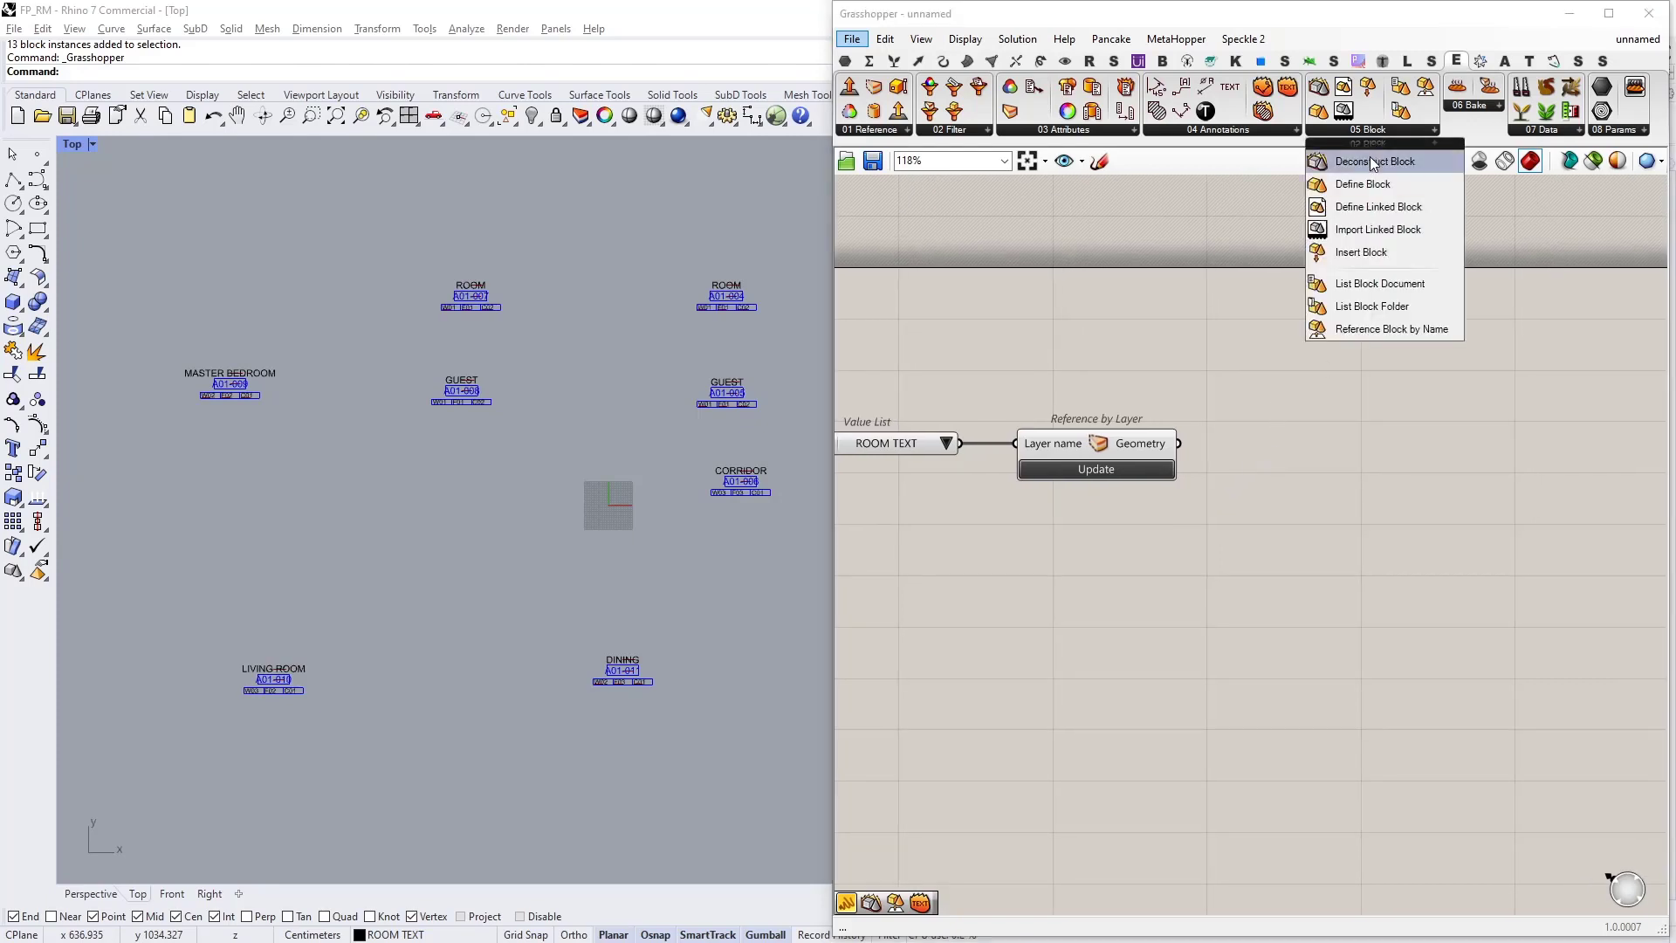
{"action": "left_click_drag", "start_coordinate": [1370, 156], "coordinate": [1349, 401]}
{"action": "scroll", "coordinate": [1239, 396], "scroll_direction": "up", "scroll_amount": 2}
{"action": "left_click_drag", "start_coordinate": [1101, 518], "coordinate": [1252, 520]}
{"action": "left_click", "coordinate": [1178, 405]}
{"action": "left_click", "coordinate": [1248, 522]}
{"action": "scroll", "coordinate": [1309, 489], "scroll_direction": "up", "scroll_amount": 2}
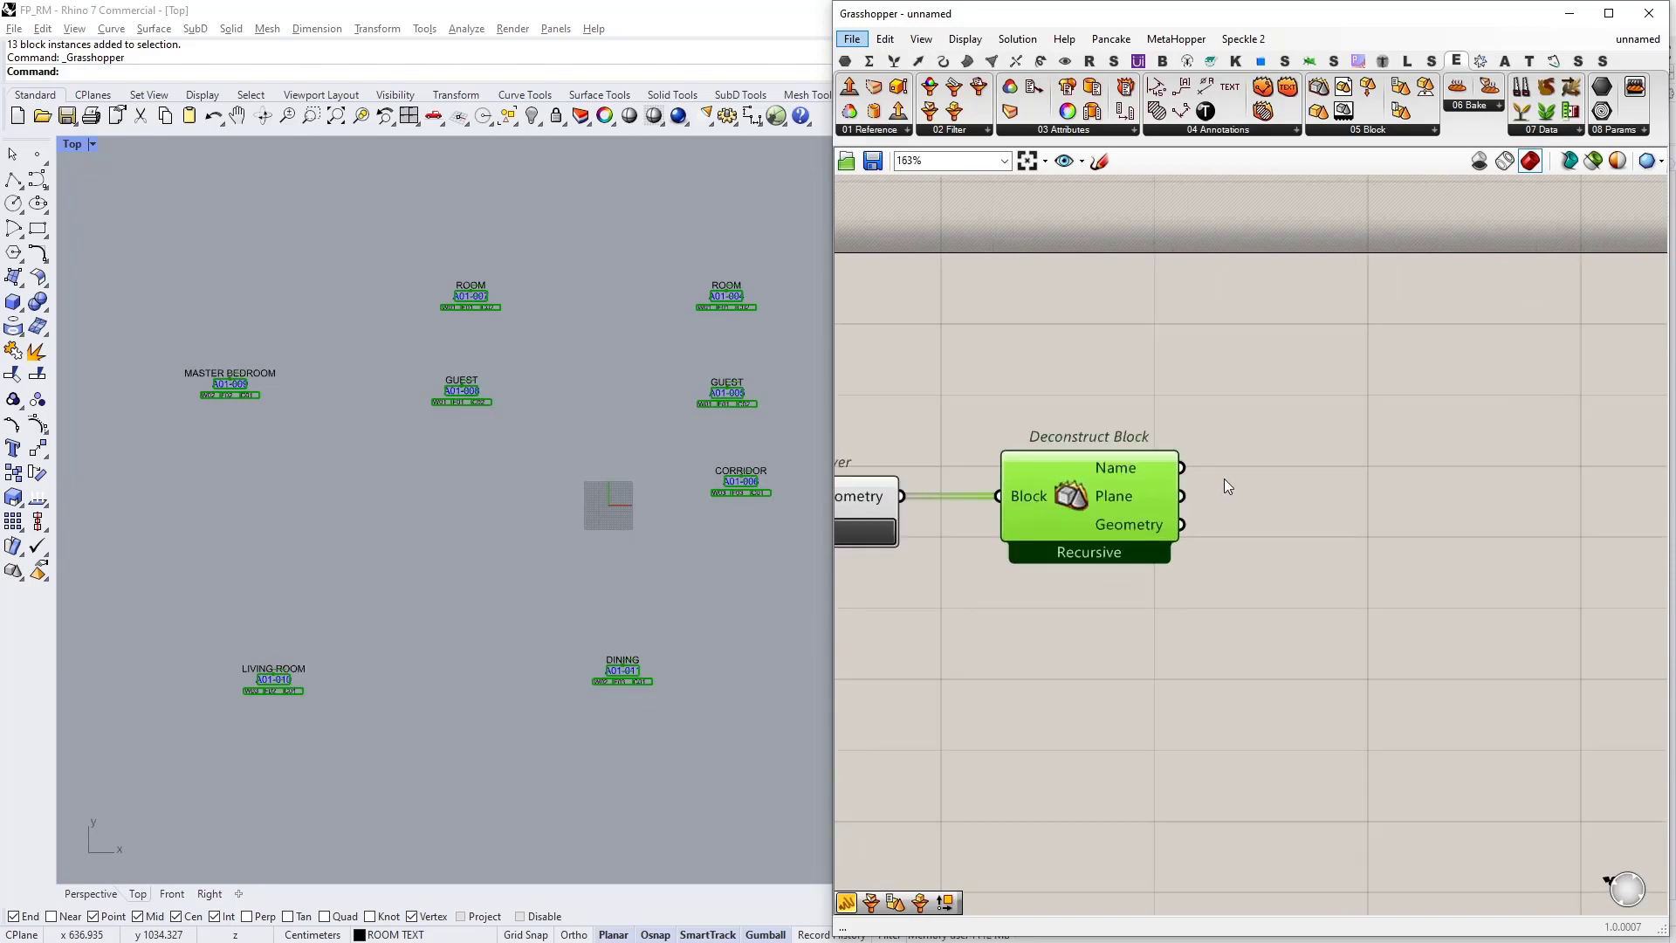
Step: Add a Panel showing Deconstruct Block's Plane output, each tag's insertion plane
{"action": "double_click", "coordinate": [1360, 426]}
{"action": "type", "text": "//"}
{"action": "key", "text": "Return"}
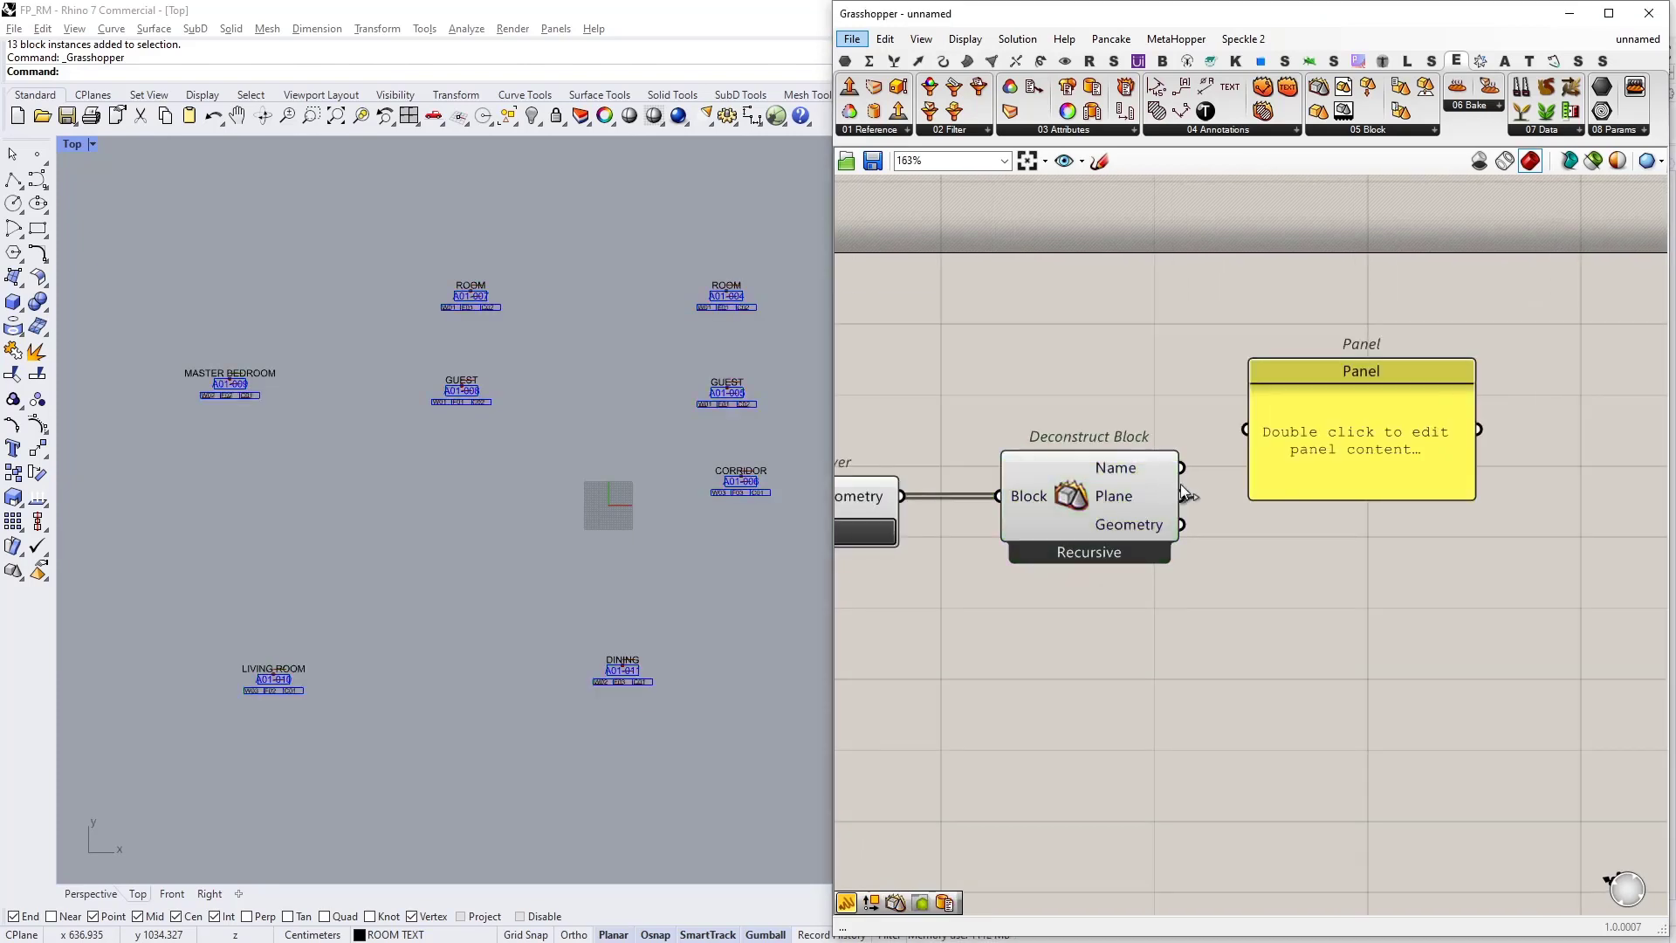
{"action": "left_click_drag", "start_coordinate": [1182, 468], "coordinate": [1240, 430]}
{"action": "left_click_drag", "start_coordinate": [1320, 432], "coordinate": [1312, 499]}
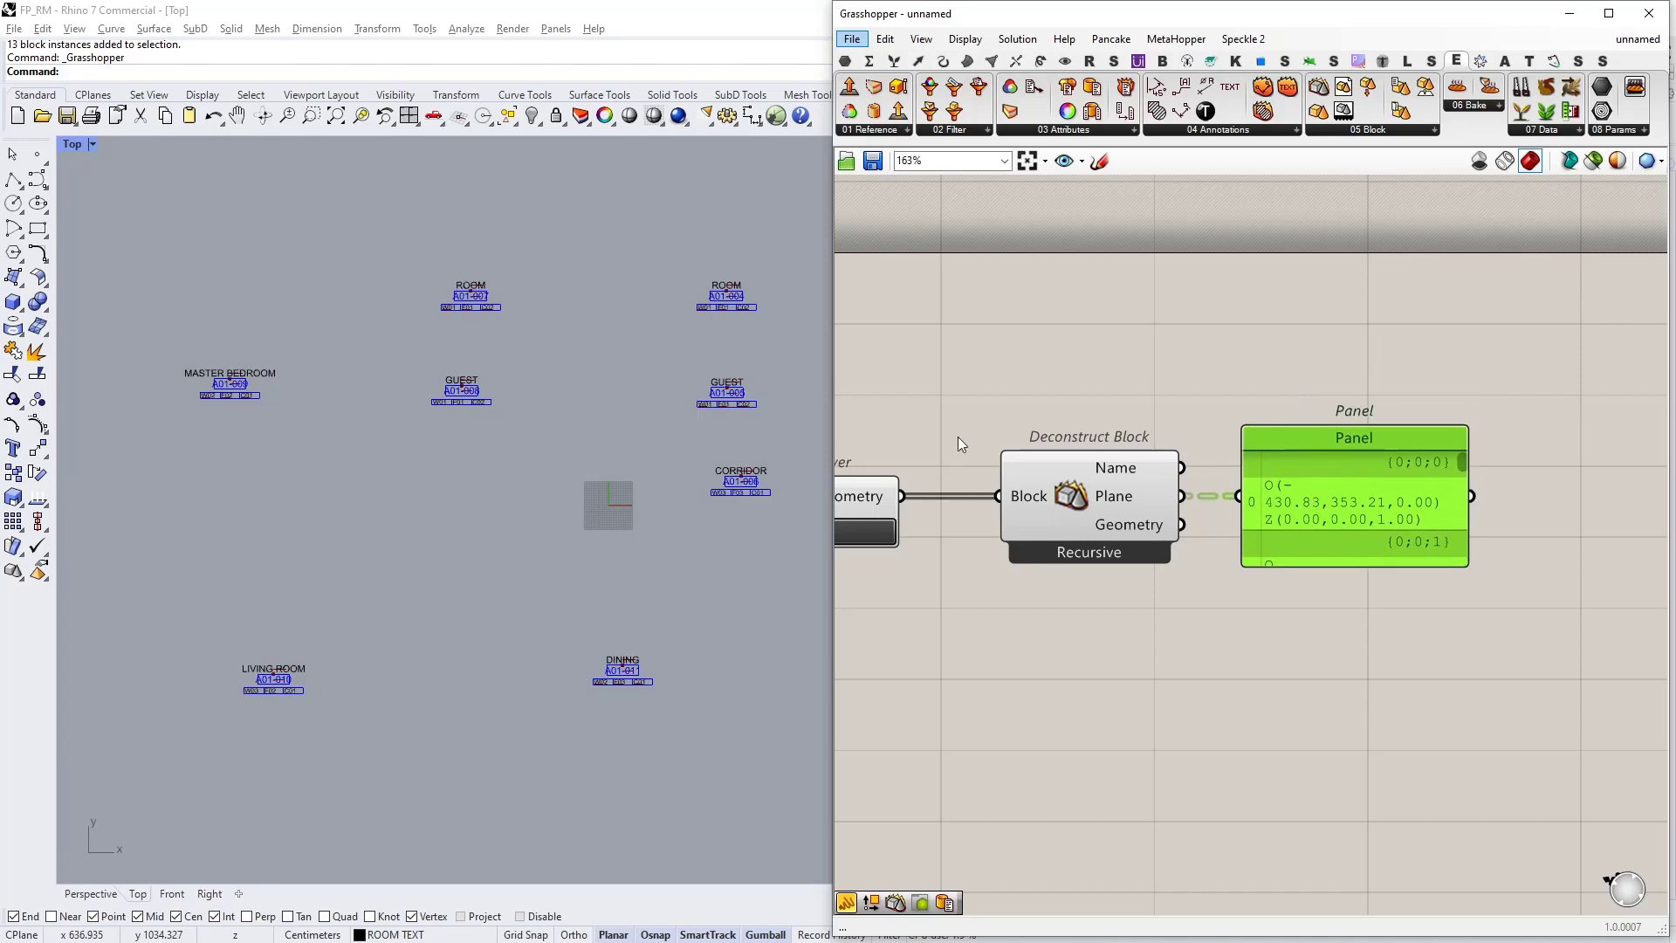
{"action": "scroll", "coordinate": [598, 393], "scroll_direction": "up", "scroll_amount": 10}
{"action": "scroll", "coordinate": [568, 394], "scroll_direction": "up", "scroll_amount": 1}
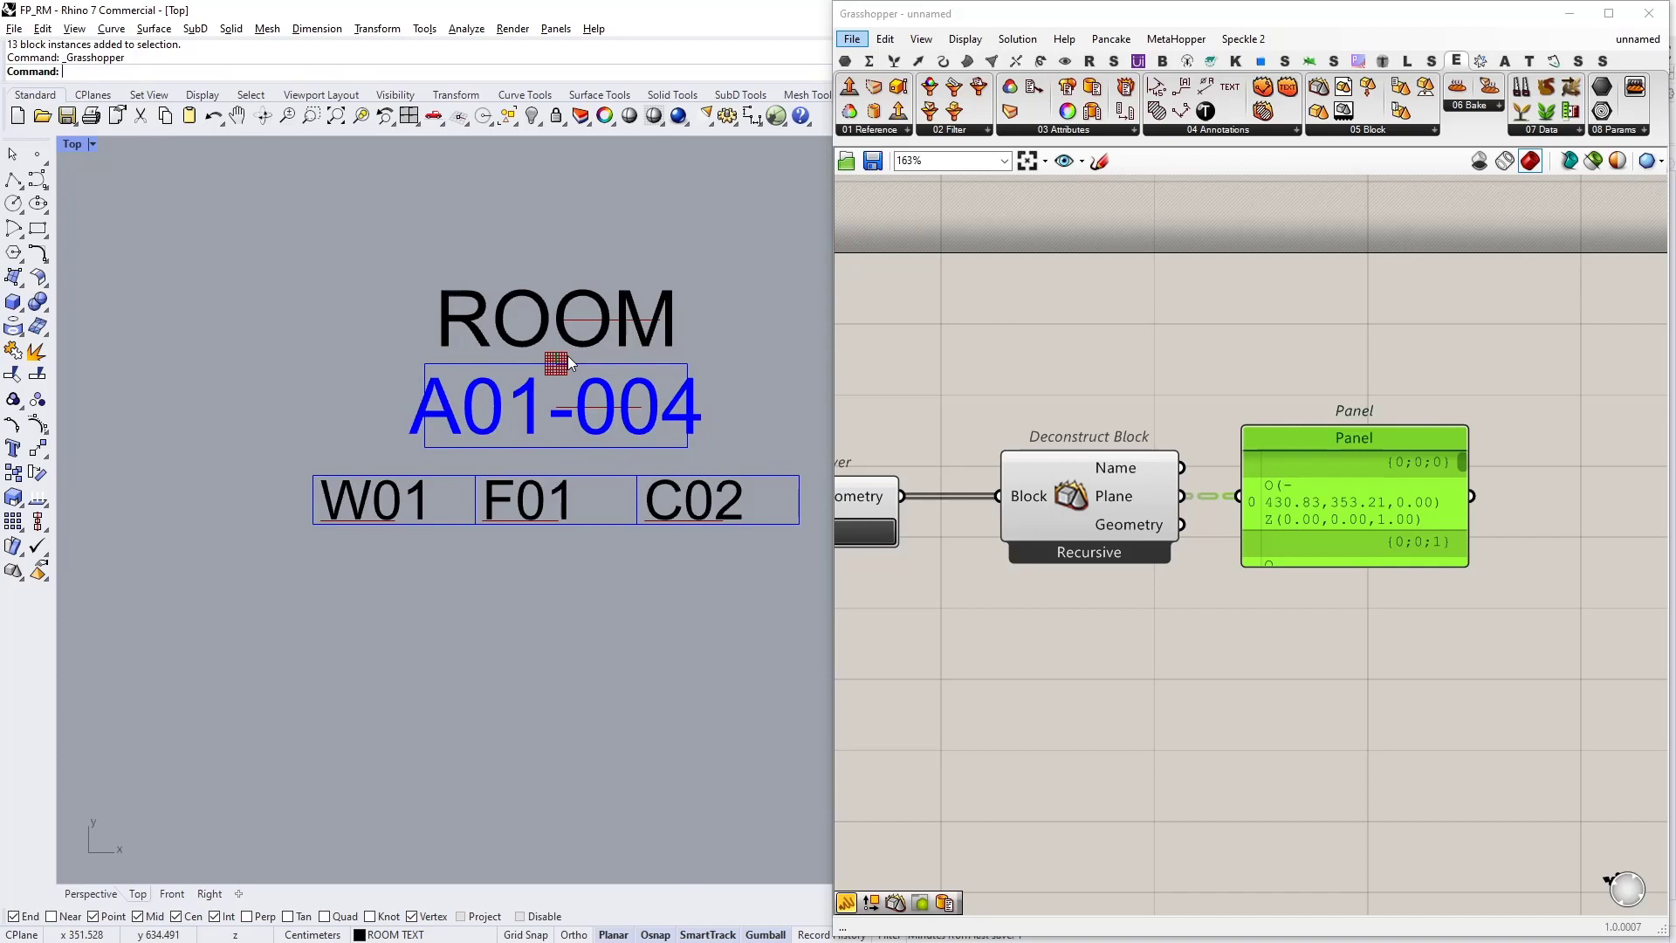
{"action": "scroll", "coordinate": [573, 389], "scroll_direction": "down", "scroll_amount": 1}
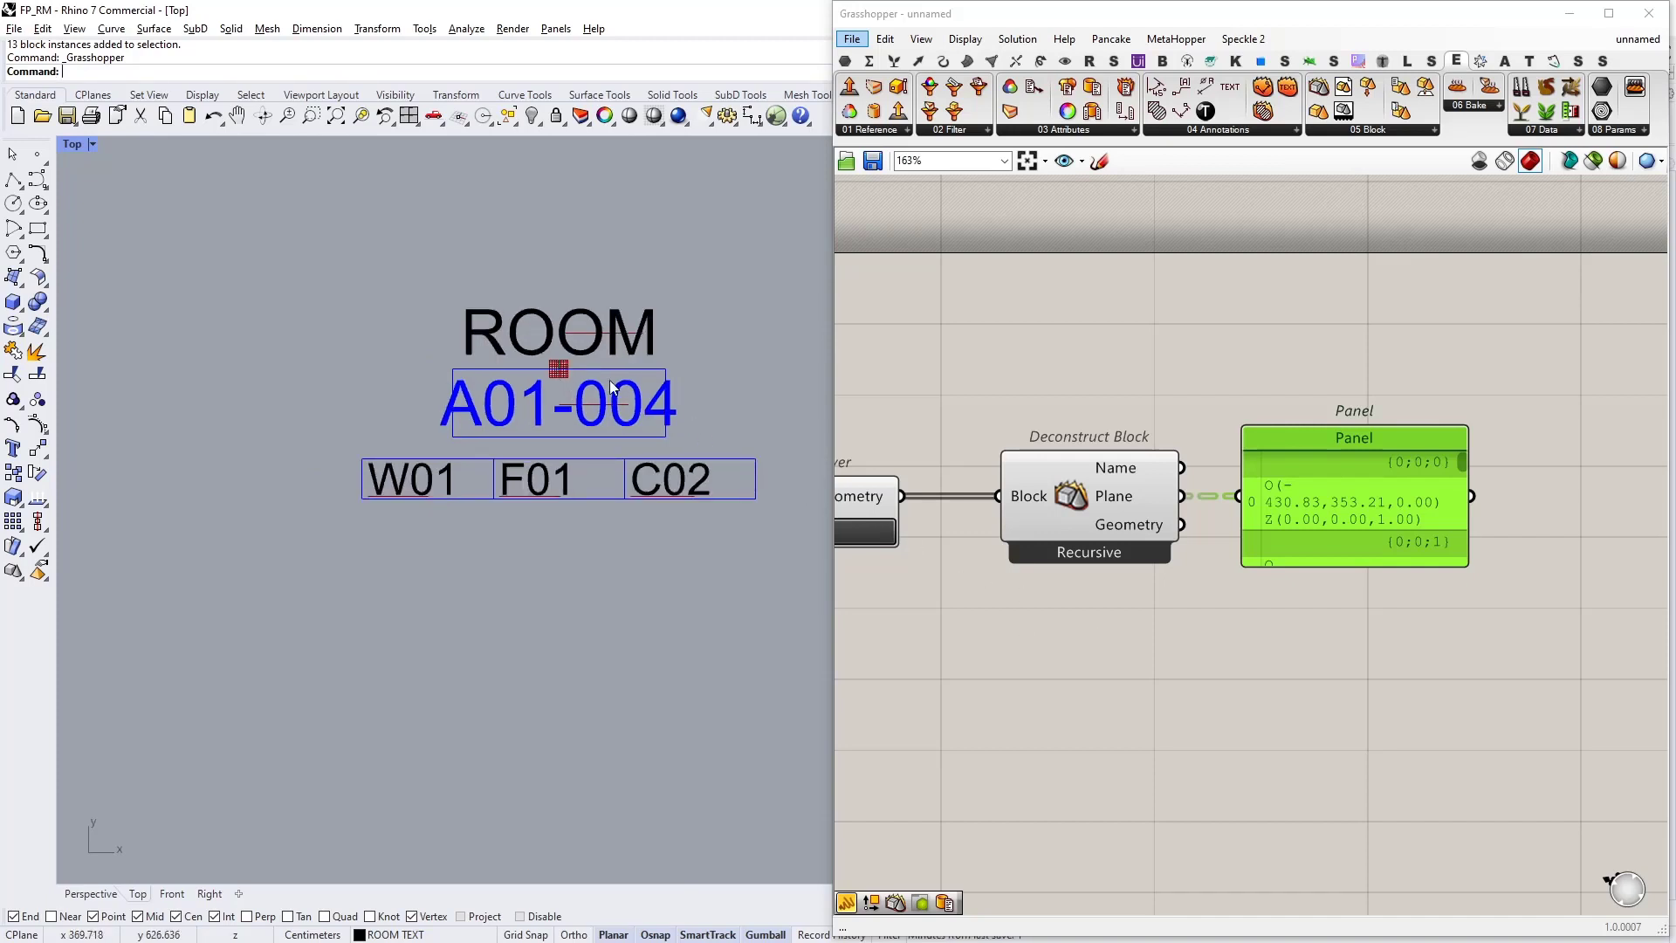
{"action": "right_click_drag", "start_coordinate": [1226, 672], "coordinate": [1086, 683]}
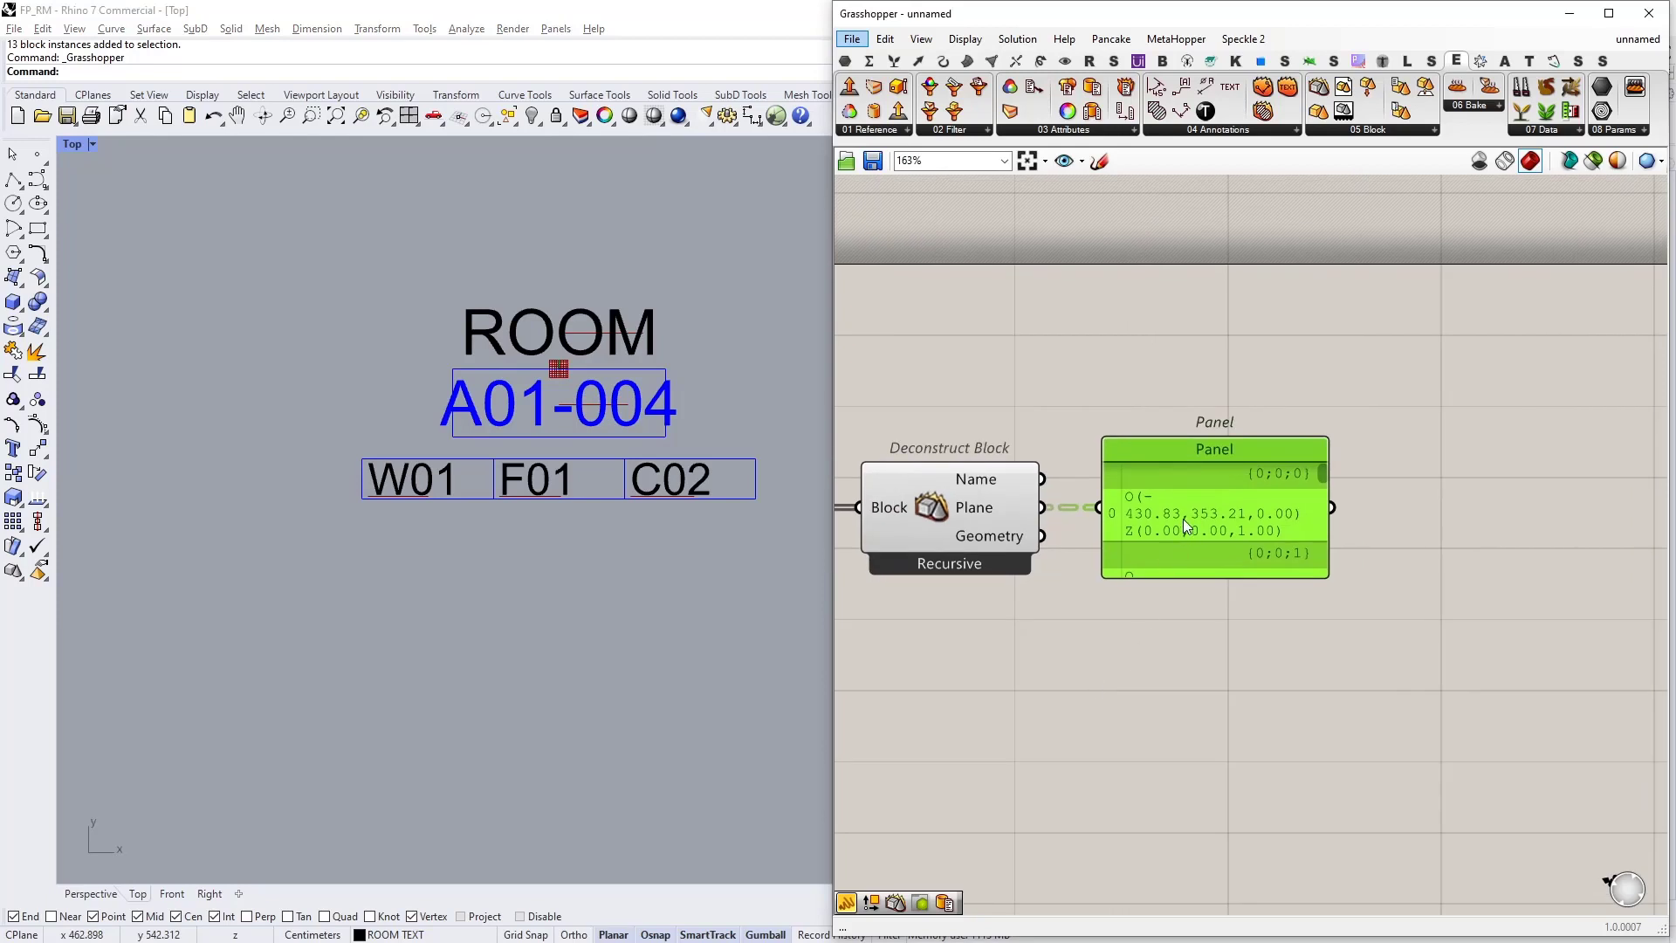
{"action": "left_click_drag", "start_coordinate": [1189, 514], "coordinate": [1261, 328]}
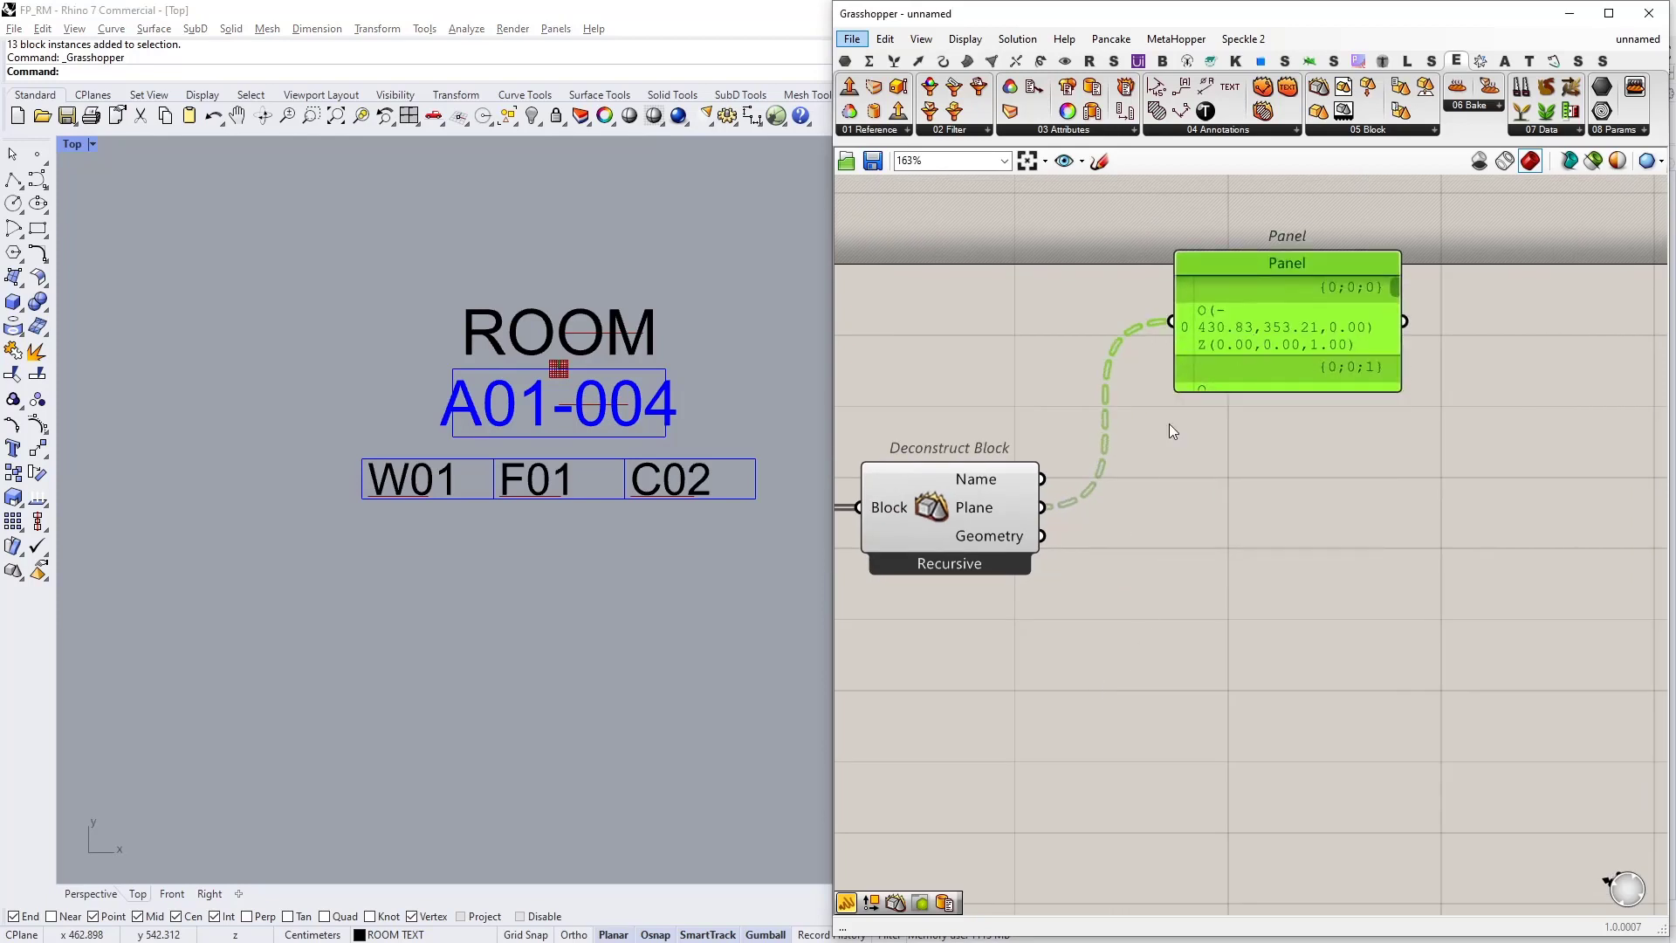
Step: Add Deconstruct Plane on the block planes and send its Origin points to the Panel
{"action": "double_click", "coordinate": [1191, 527]}
{"action": "type", "text": "plane decon"}
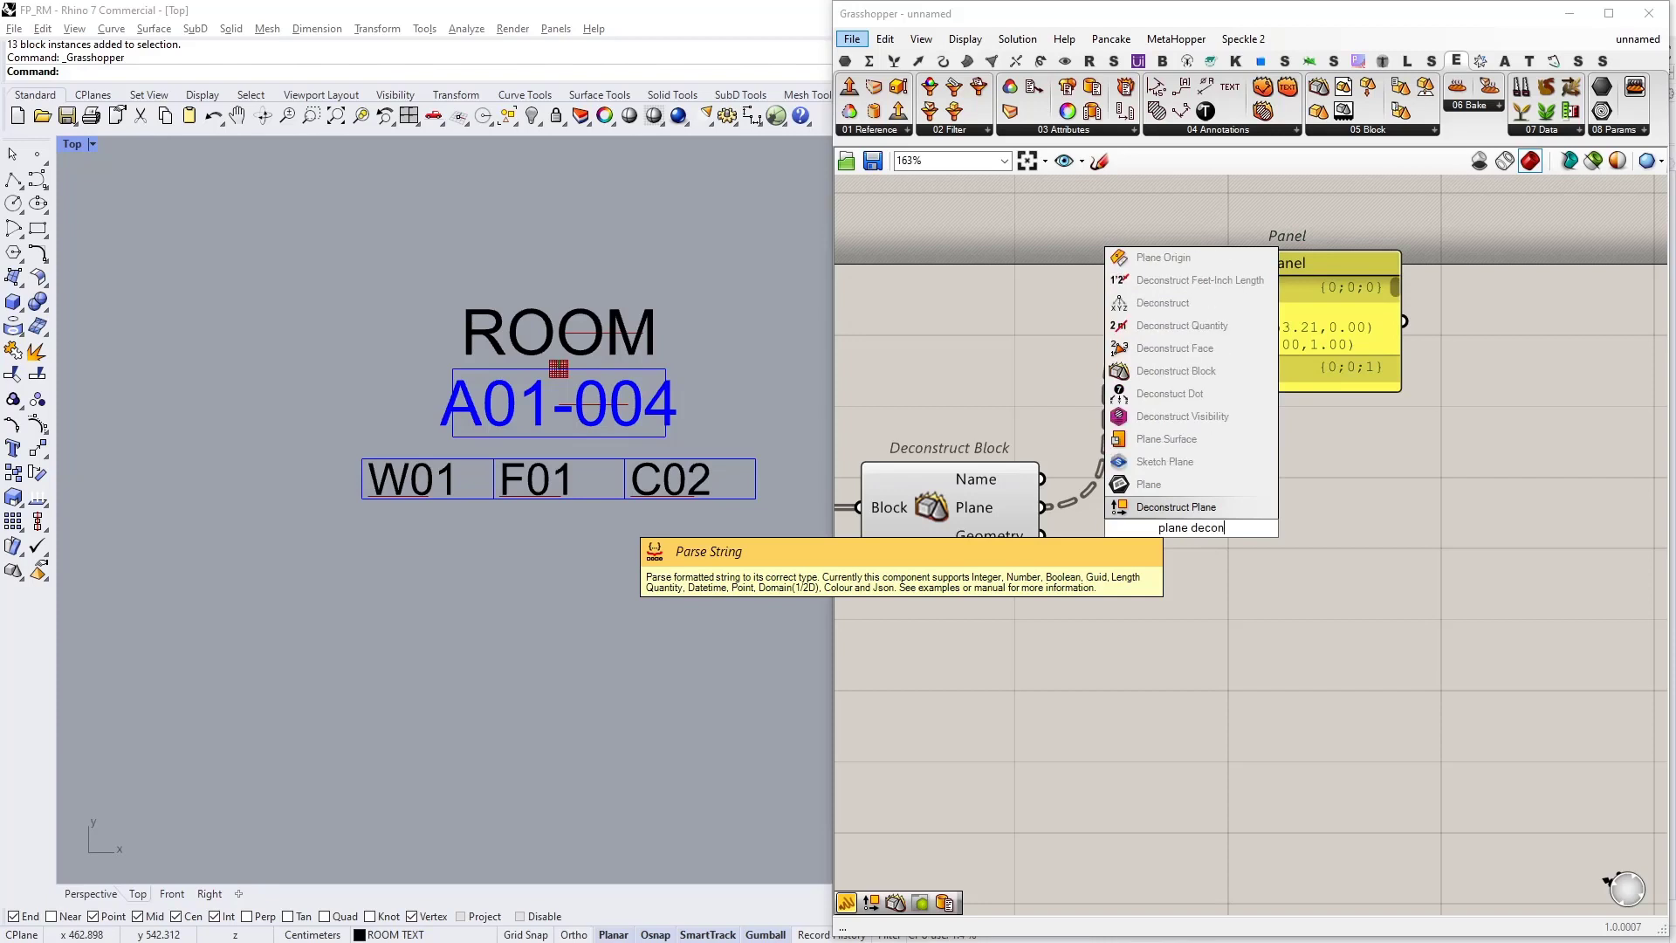
{"action": "key", "text": "Return"}
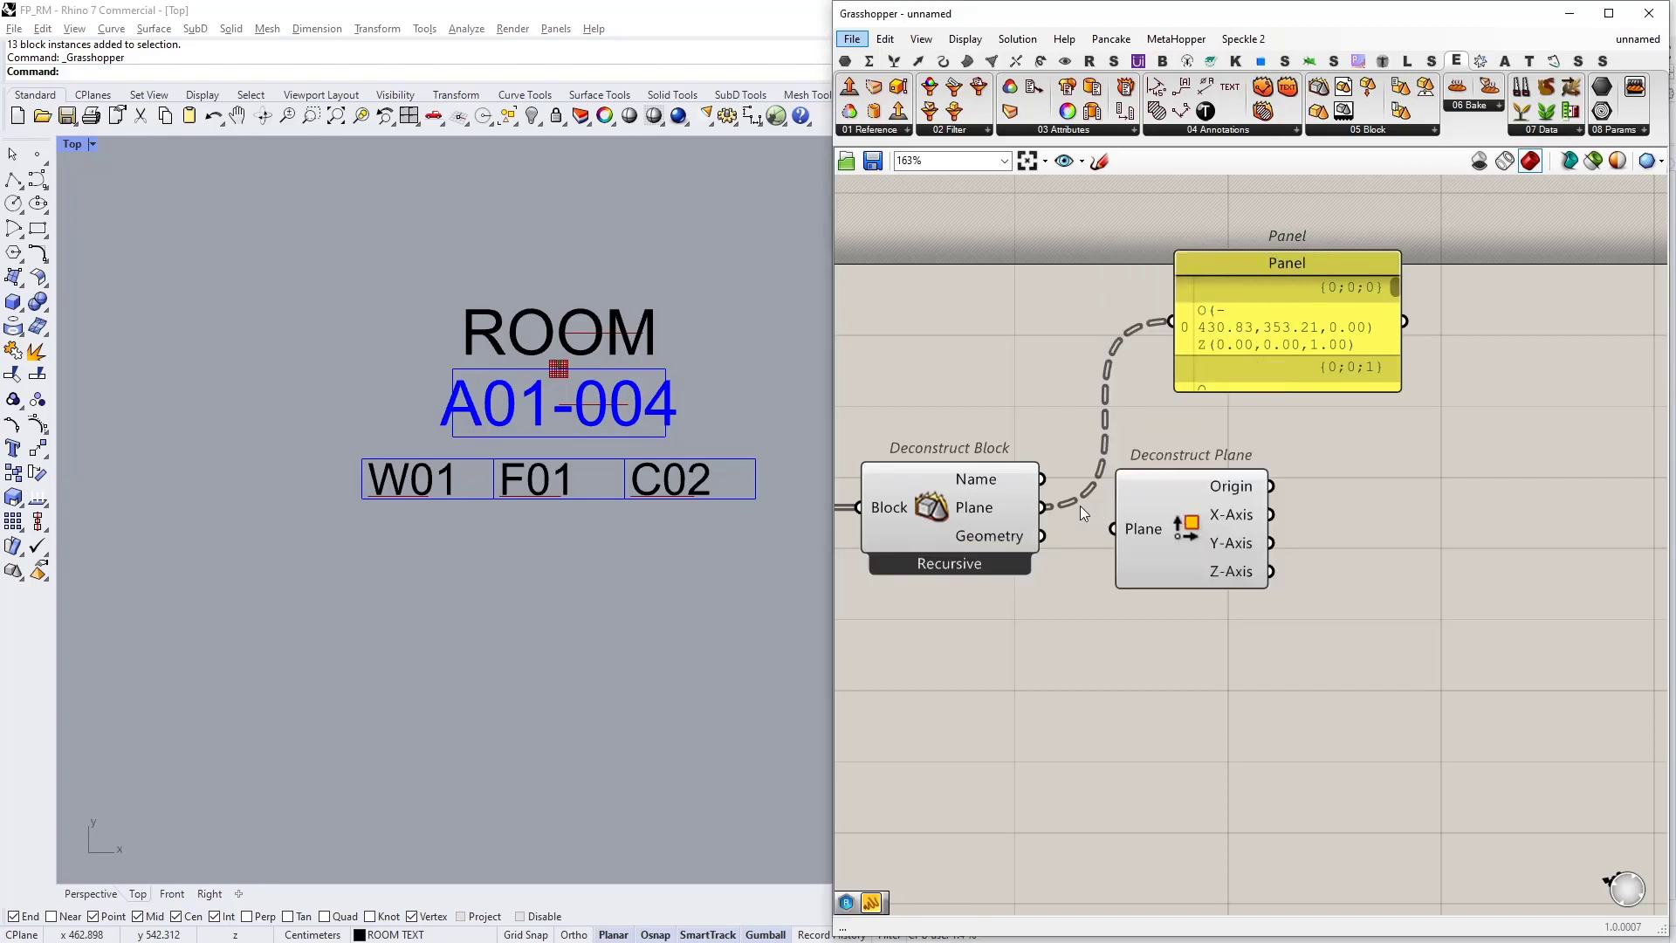
{"action": "left_click_drag", "start_coordinate": [1041, 507], "coordinate": [1113, 516]}
{"action": "left_click_drag", "start_coordinate": [1242, 466], "coordinate": [1380, 473]}
{"action": "left_click", "coordinate": [1349, 584]}
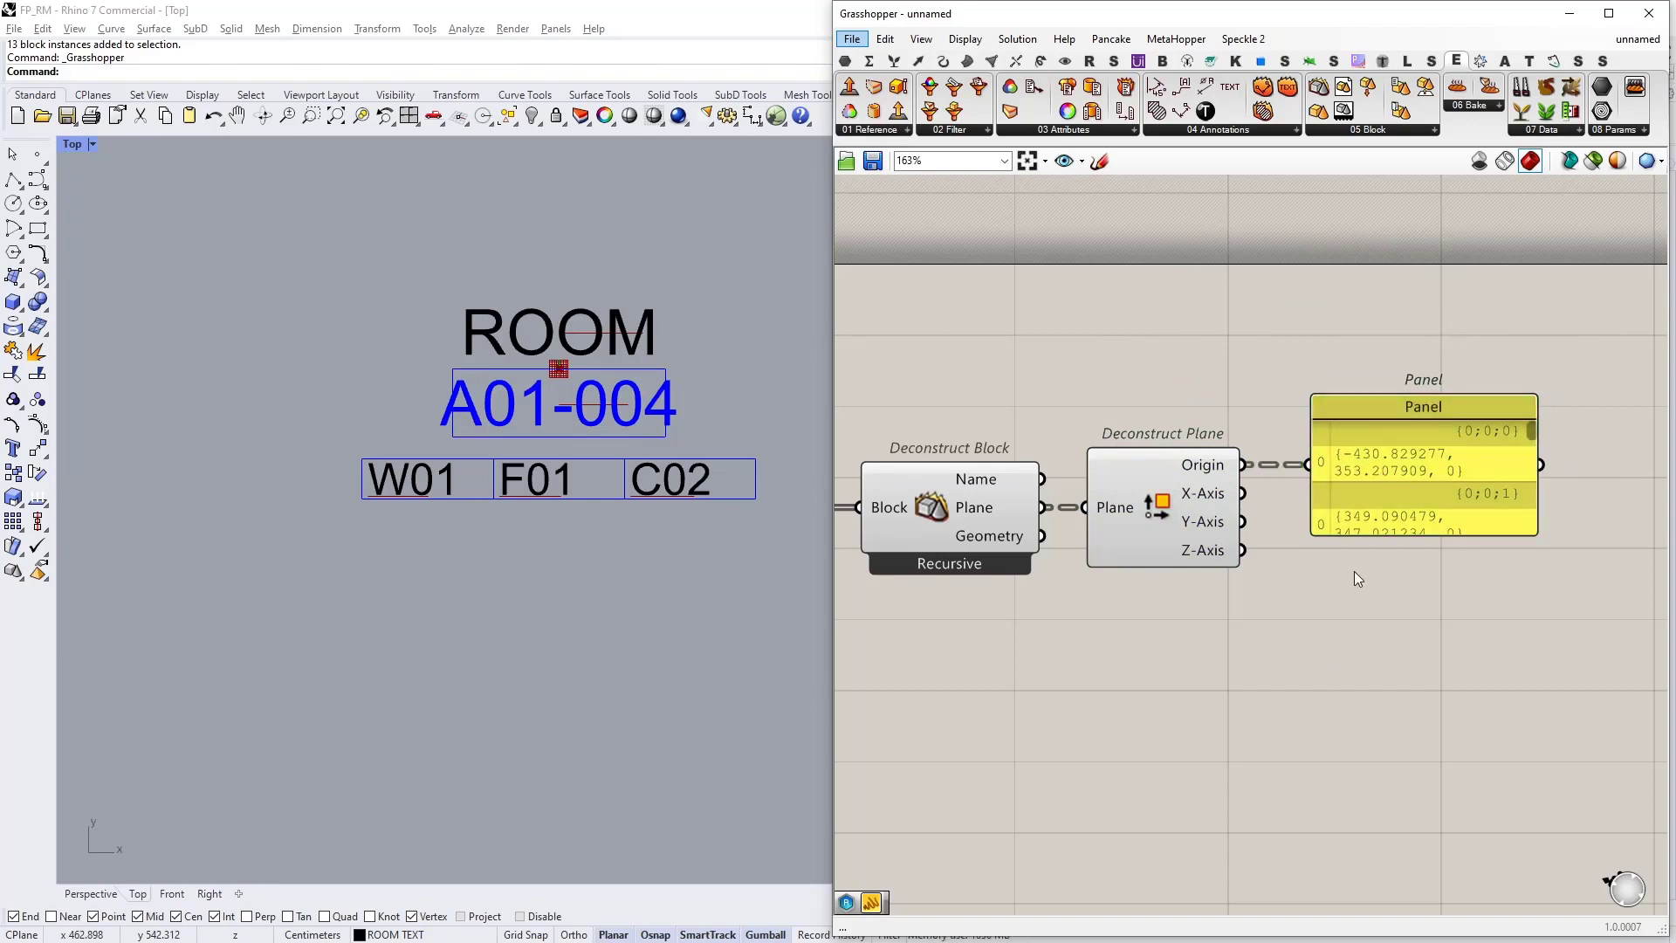
{"action": "left_click", "coordinate": [475, 494]}
{"action": "scroll", "coordinate": [536, 442], "scroll_direction": "down", "scroll_amount": 10}
{"action": "left_click", "coordinate": [606, 508]}
{"action": "right_click_drag", "start_coordinate": [1376, 673], "coordinate": [1295, 674]}
{"action": "scroll", "coordinate": [1308, 603], "scroll_direction": "down", "scroll_amount": 3}
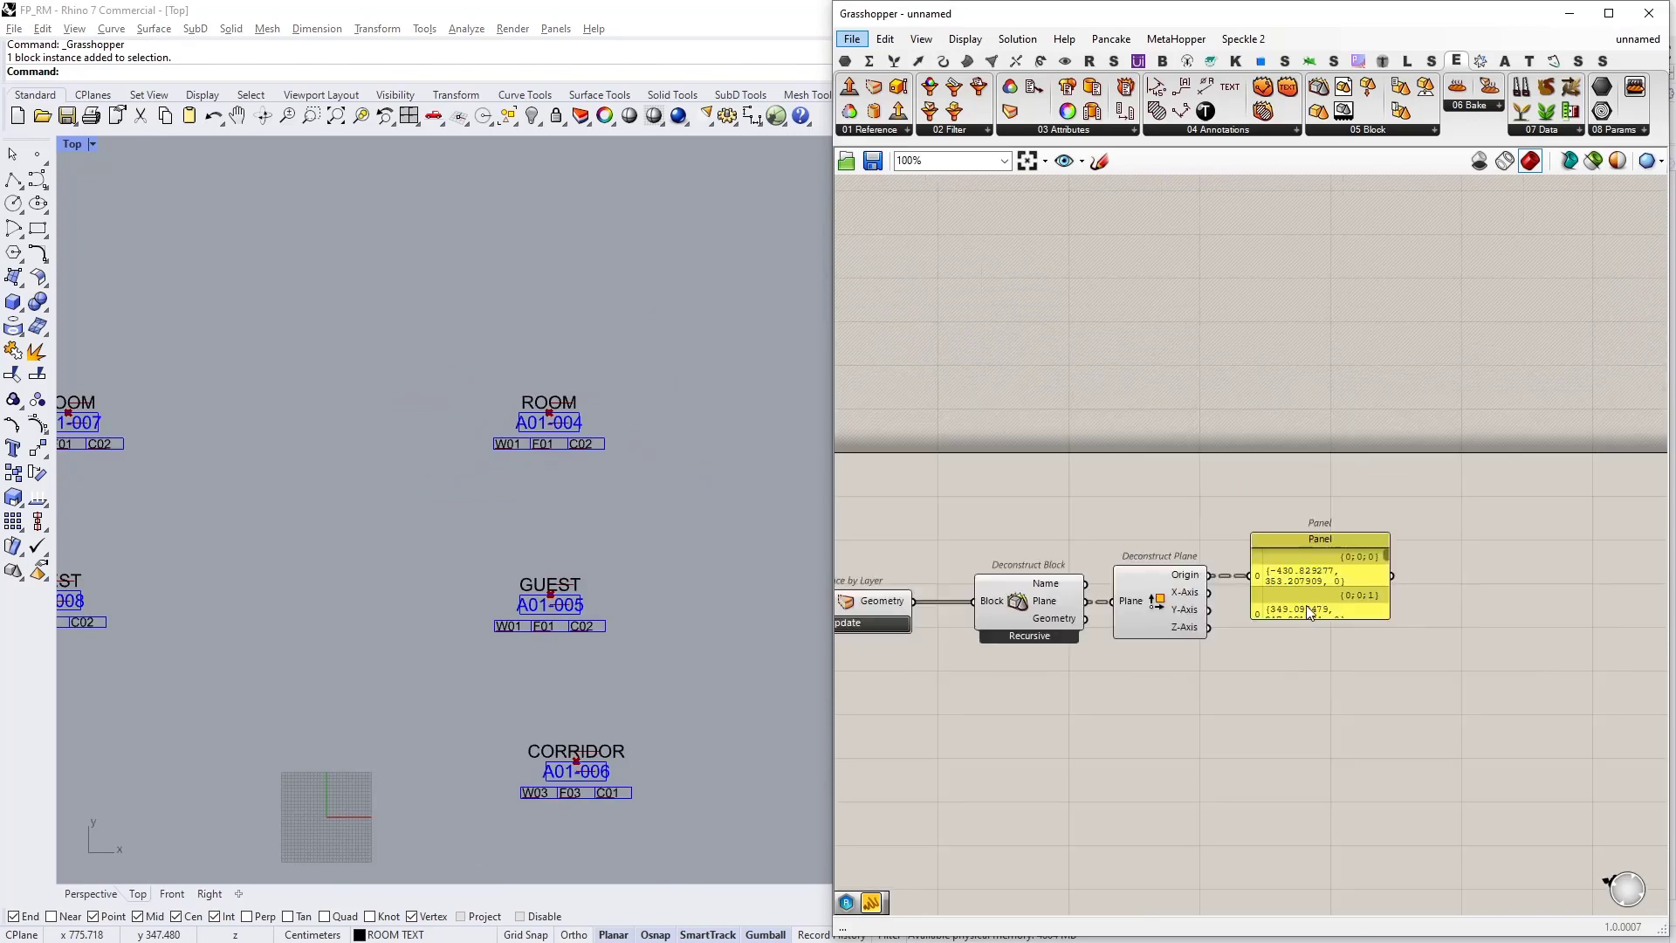
{"action": "left_click_drag", "start_coordinate": [1307, 602], "coordinate": [1327, 427]}
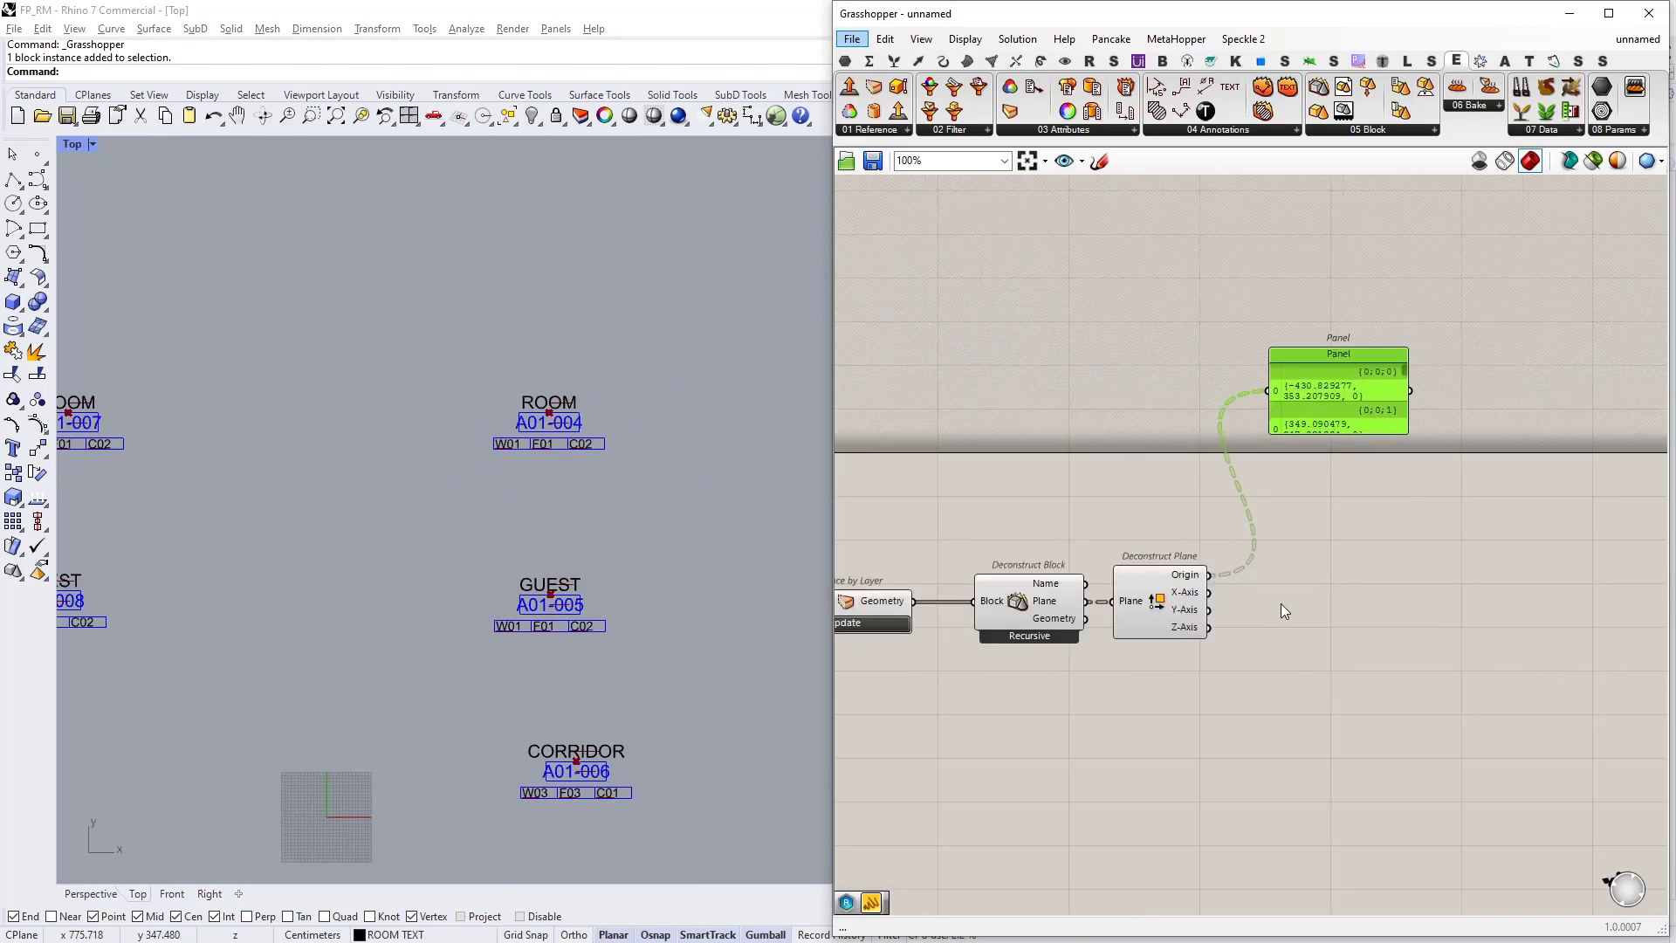
Step: Place an Add Room component on the canvas via search
{"action": "double_click", "coordinate": [1350, 620]}
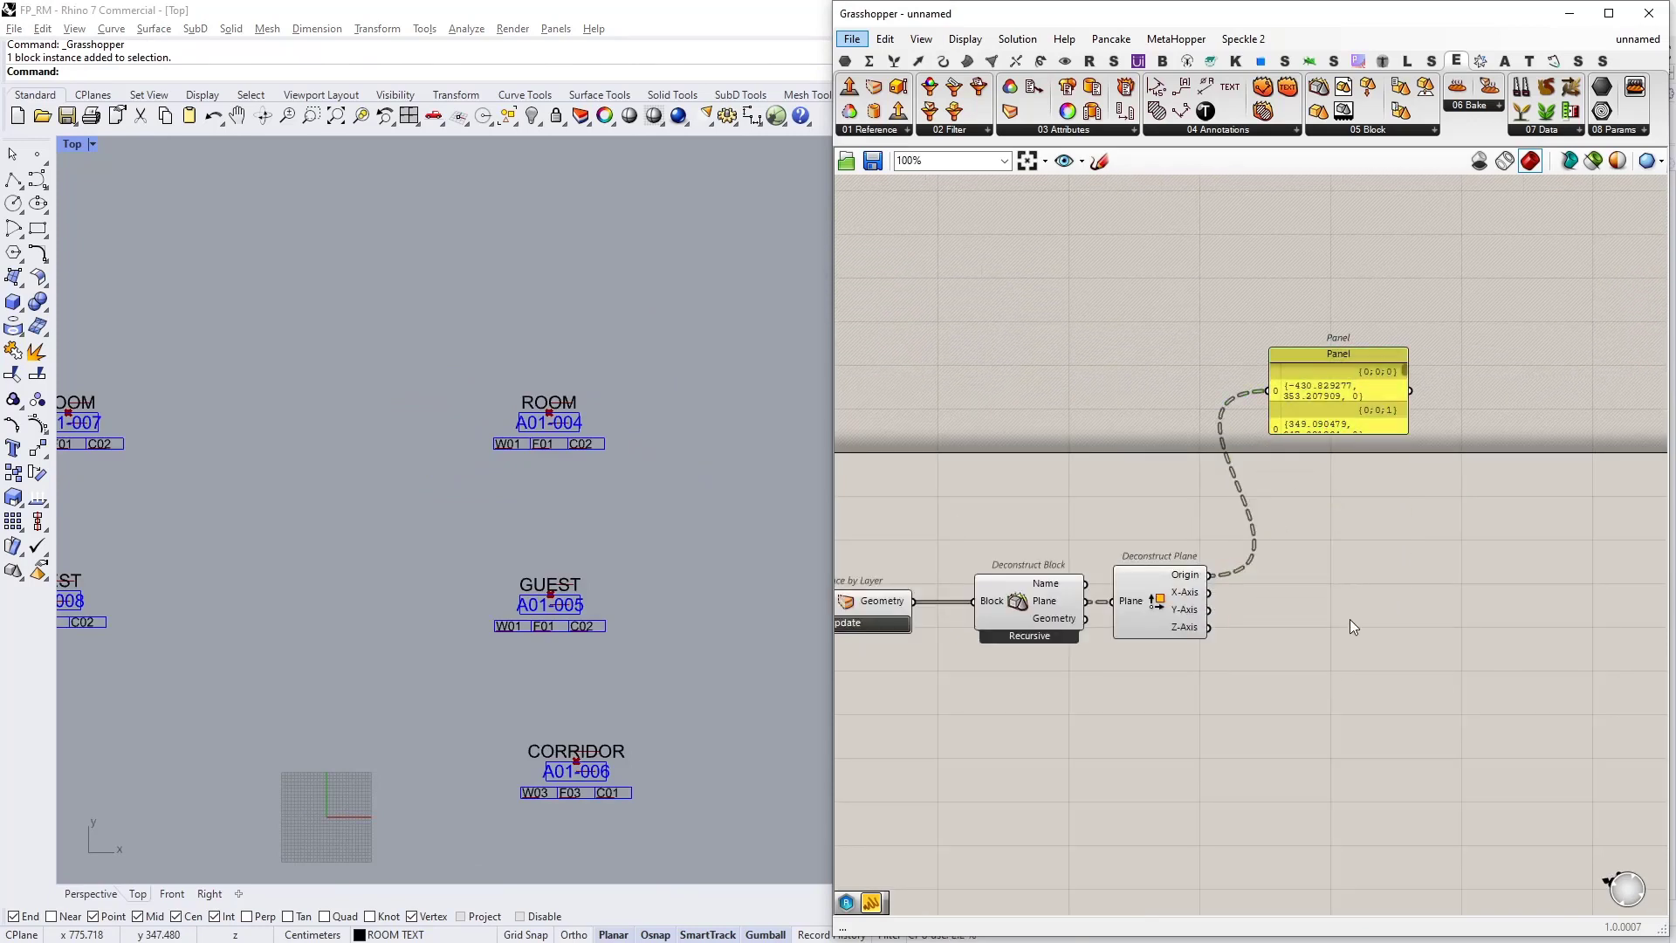
{"action": "type", "text": "add room"}
{"action": "key", "text": "Return"}
{"action": "scroll", "coordinate": [1347, 618], "scroll_direction": "up", "scroll_amount": 4}
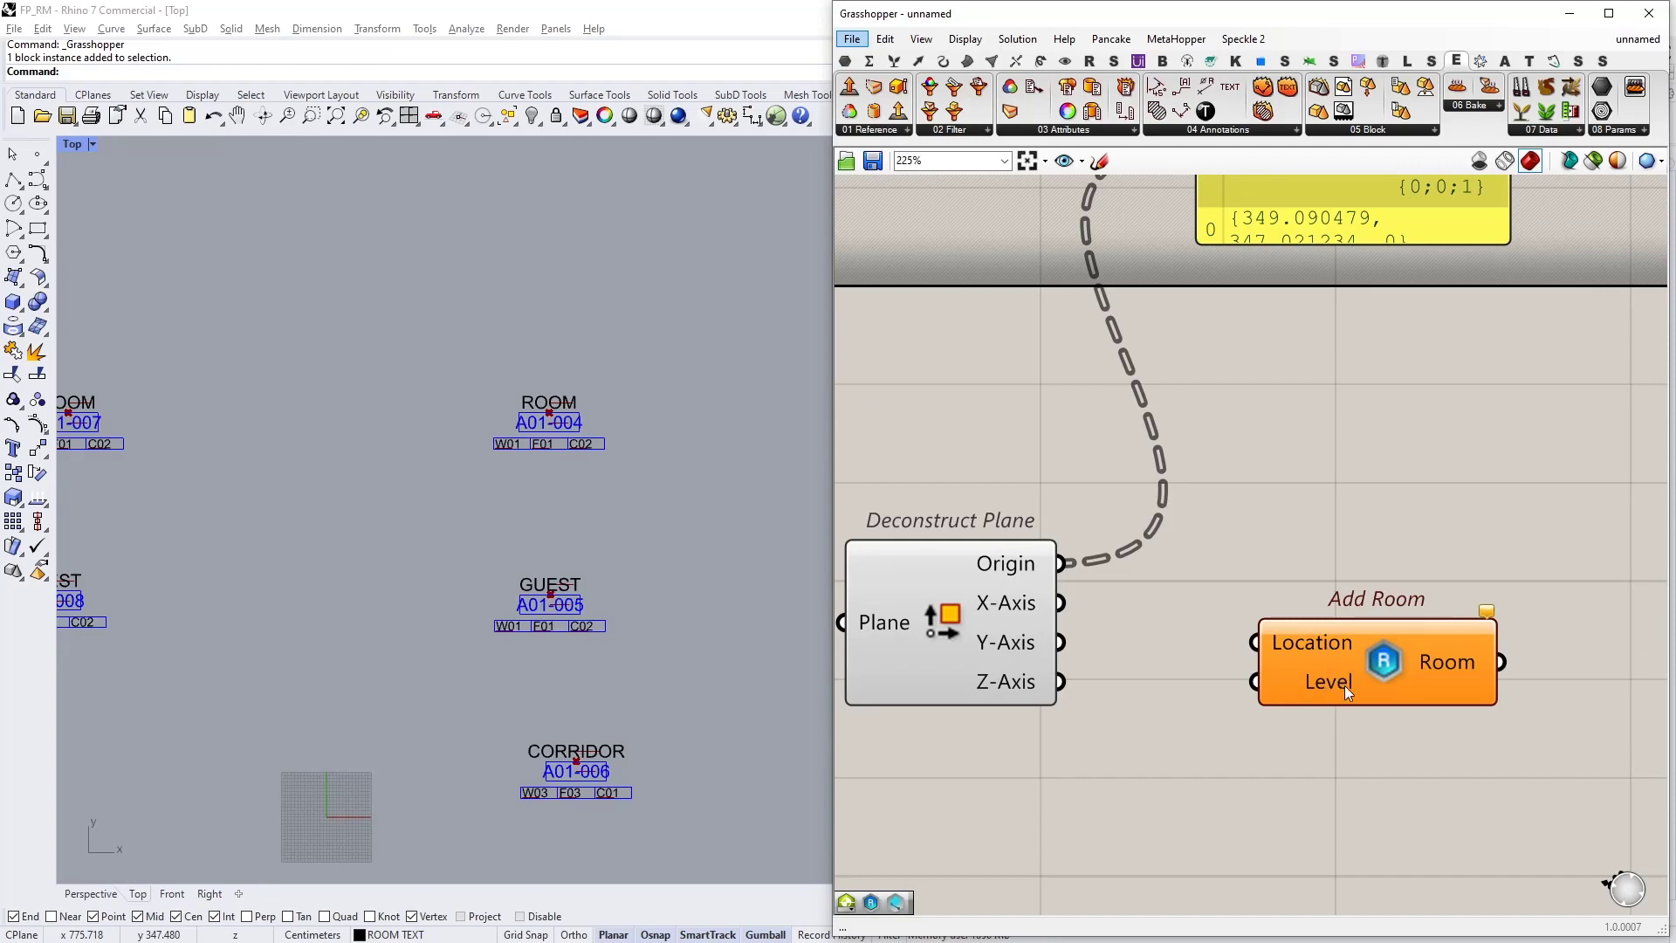
{"action": "left_click_drag", "start_coordinate": [1343, 684], "coordinate": [1360, 665]}
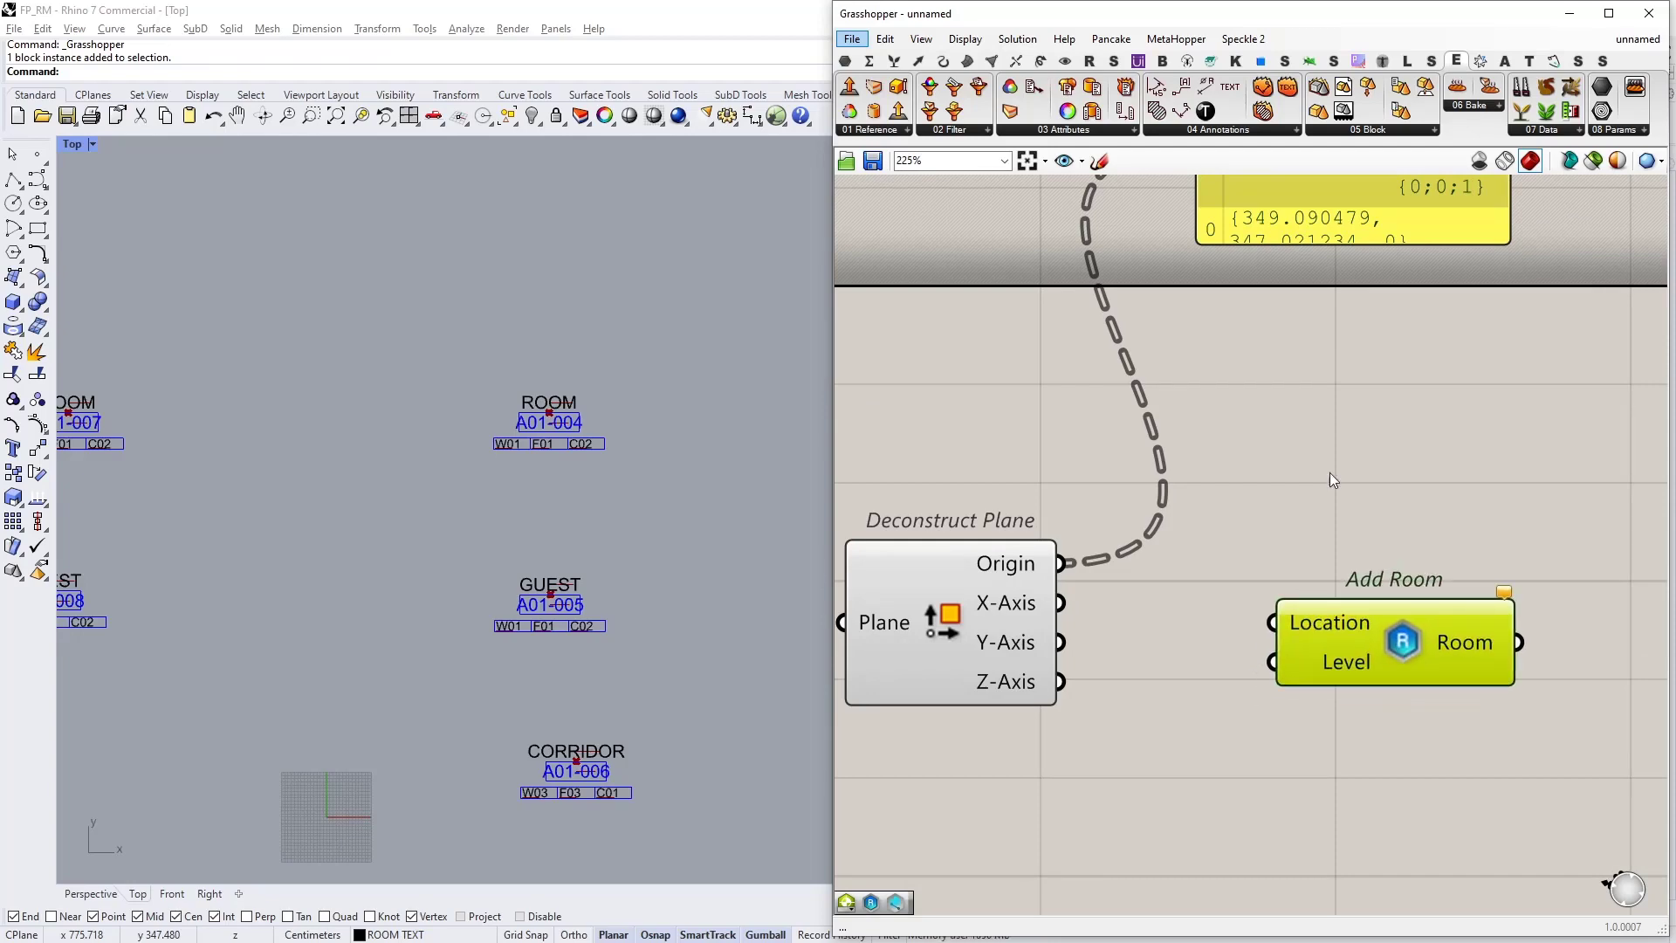
Step: Minimize Grasshopper and Rhino, then snap Grasshopper to the right half beside the Revit plan
{"action": "left_click", "coordinate": [1569, 13]}
{"action": "left_click", "coordinate": [1574, 8]}
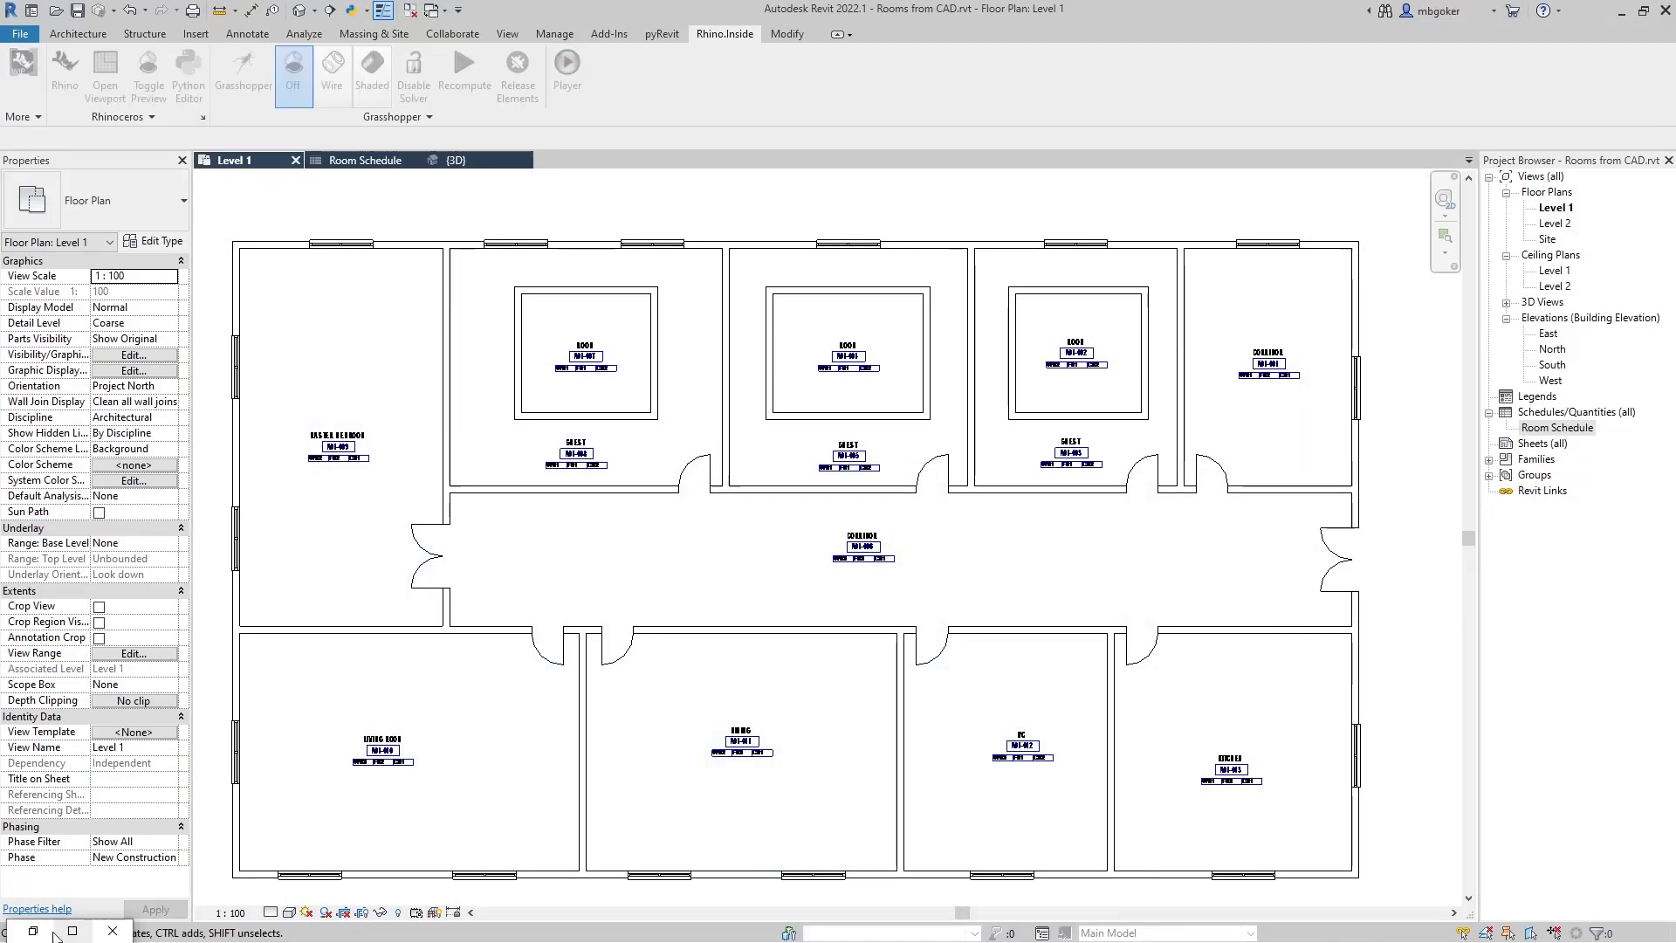
{"action": "left_click", "coordinate": [48, 932]}
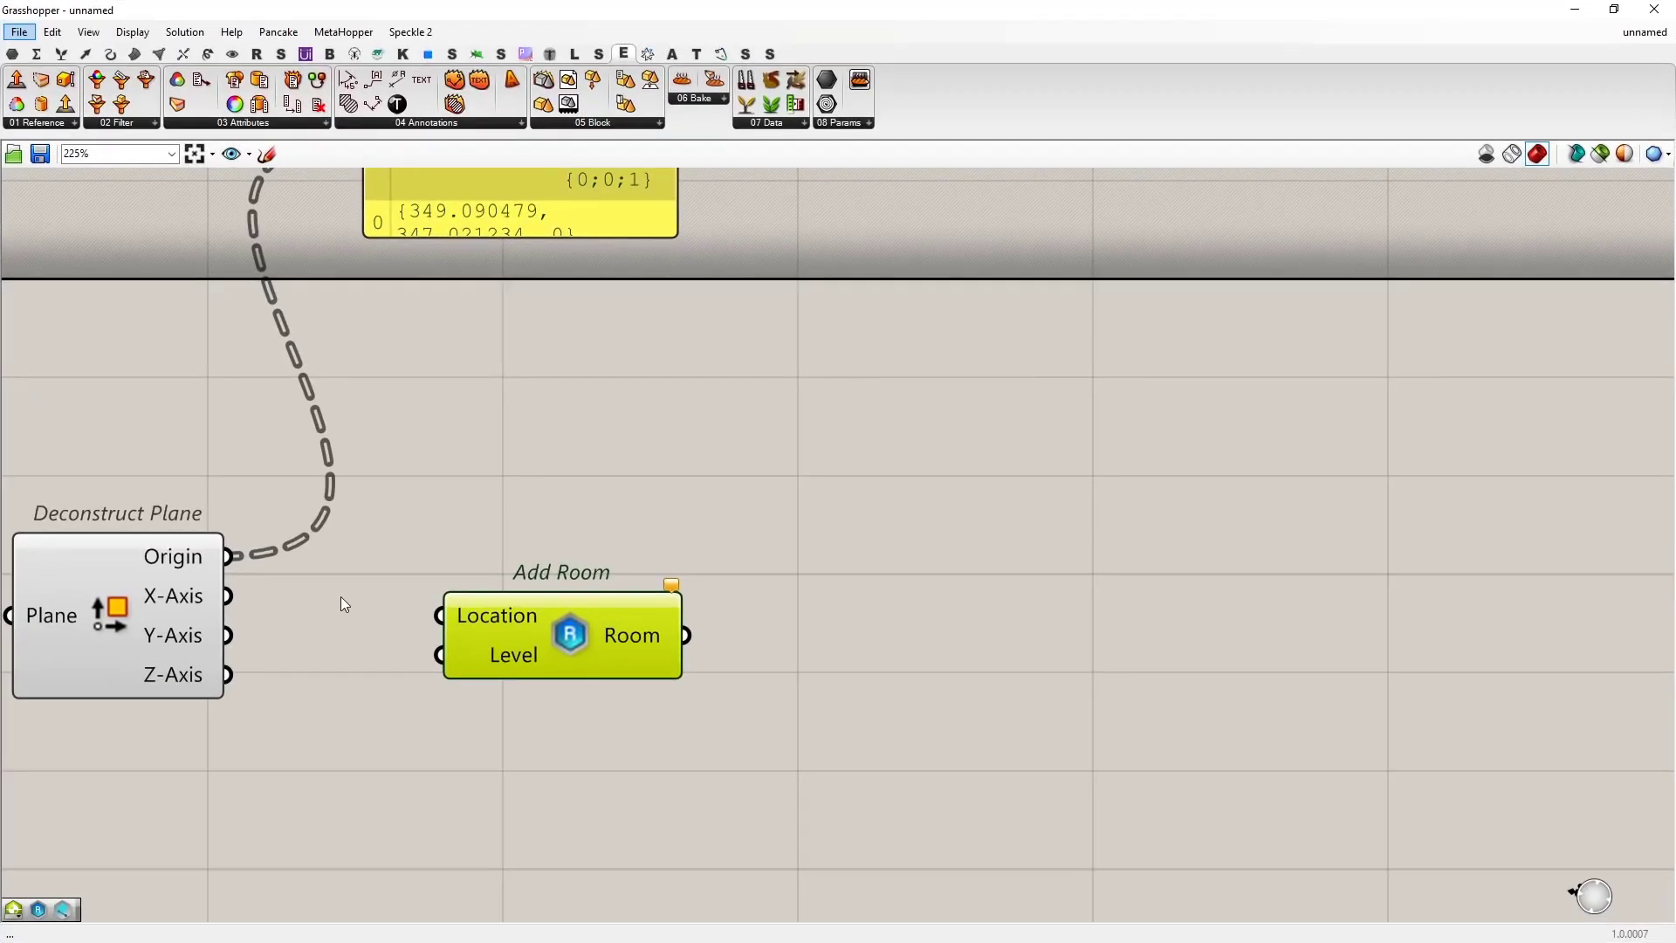
{"action": "key", "text": "super+Right"}
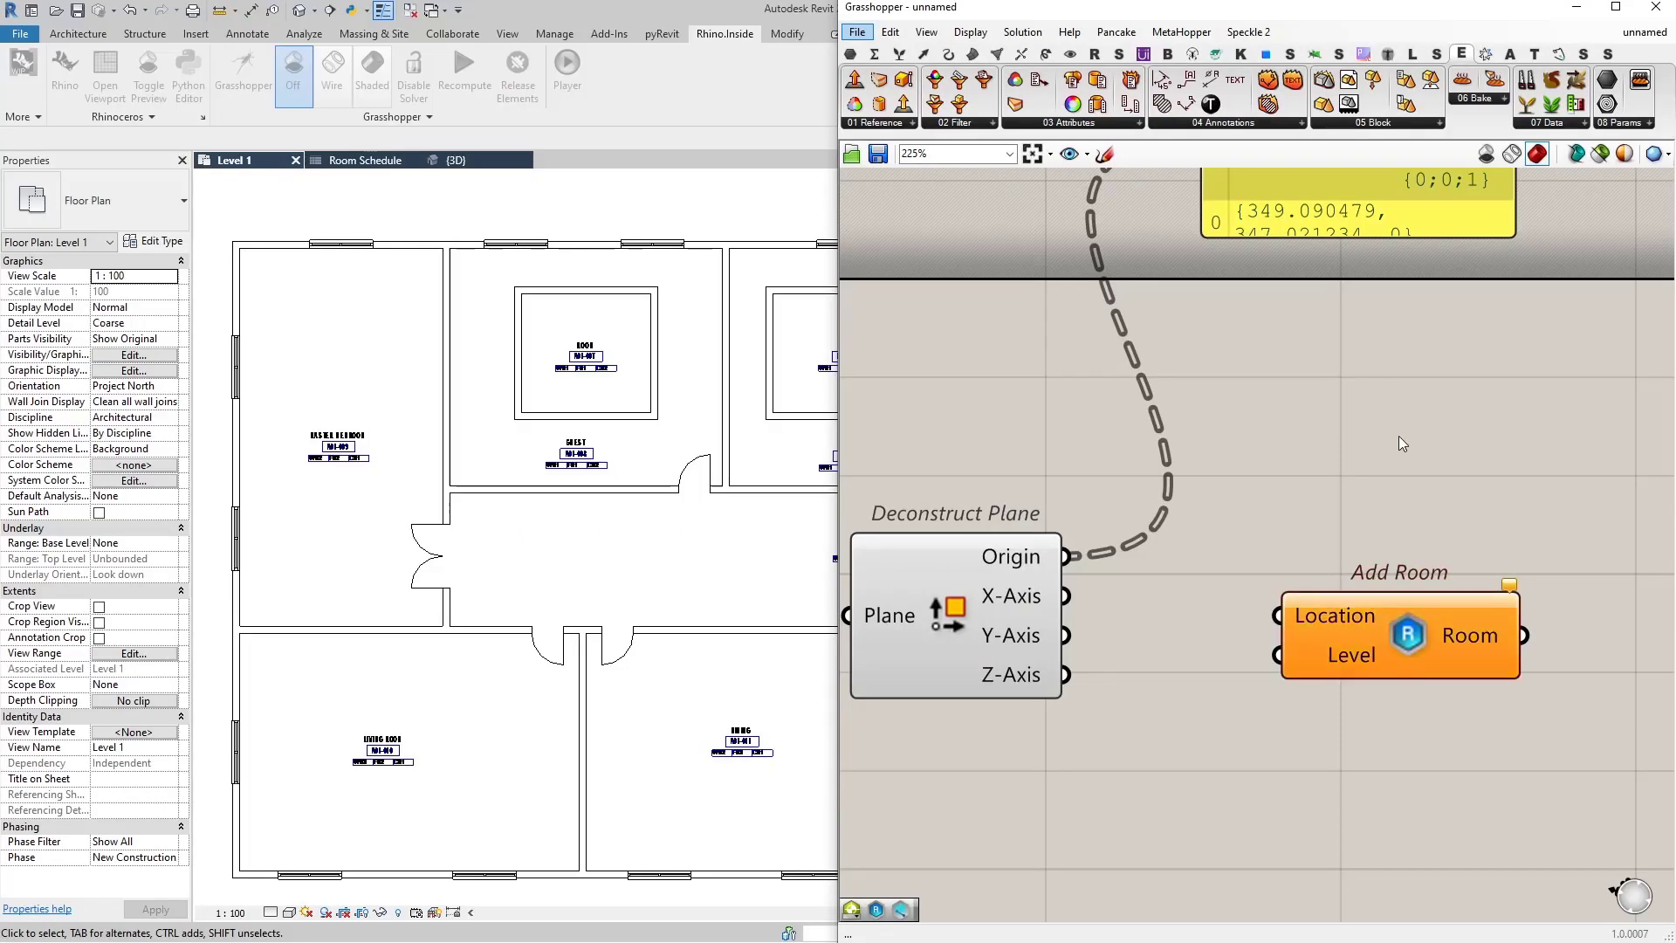
Step: Add a Levels Picker with Level 1 checked and wire it into Add Room's Level input
{"action": "right_click_drag", "start_coordinate": [1204, 478], "coordinate": [1307, 513]}
{"action": "double_click", "coordinate": [1082, 419]}
{"action": "type", "text": "levels pic"}
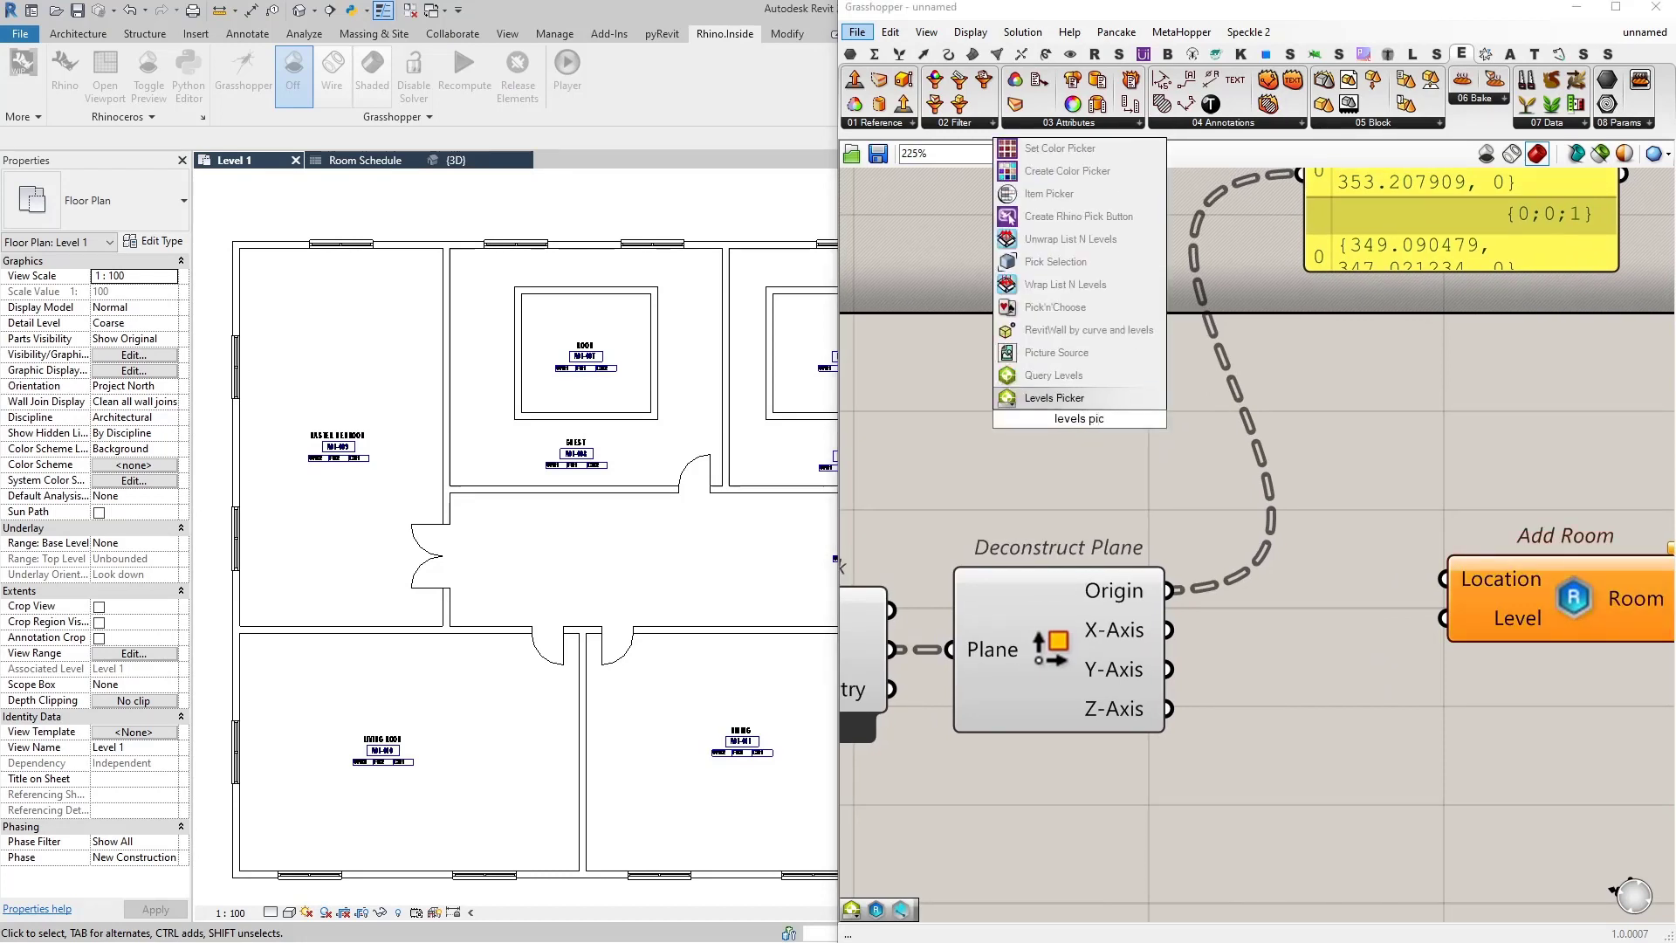
{"action": "key", "text": "Return"}
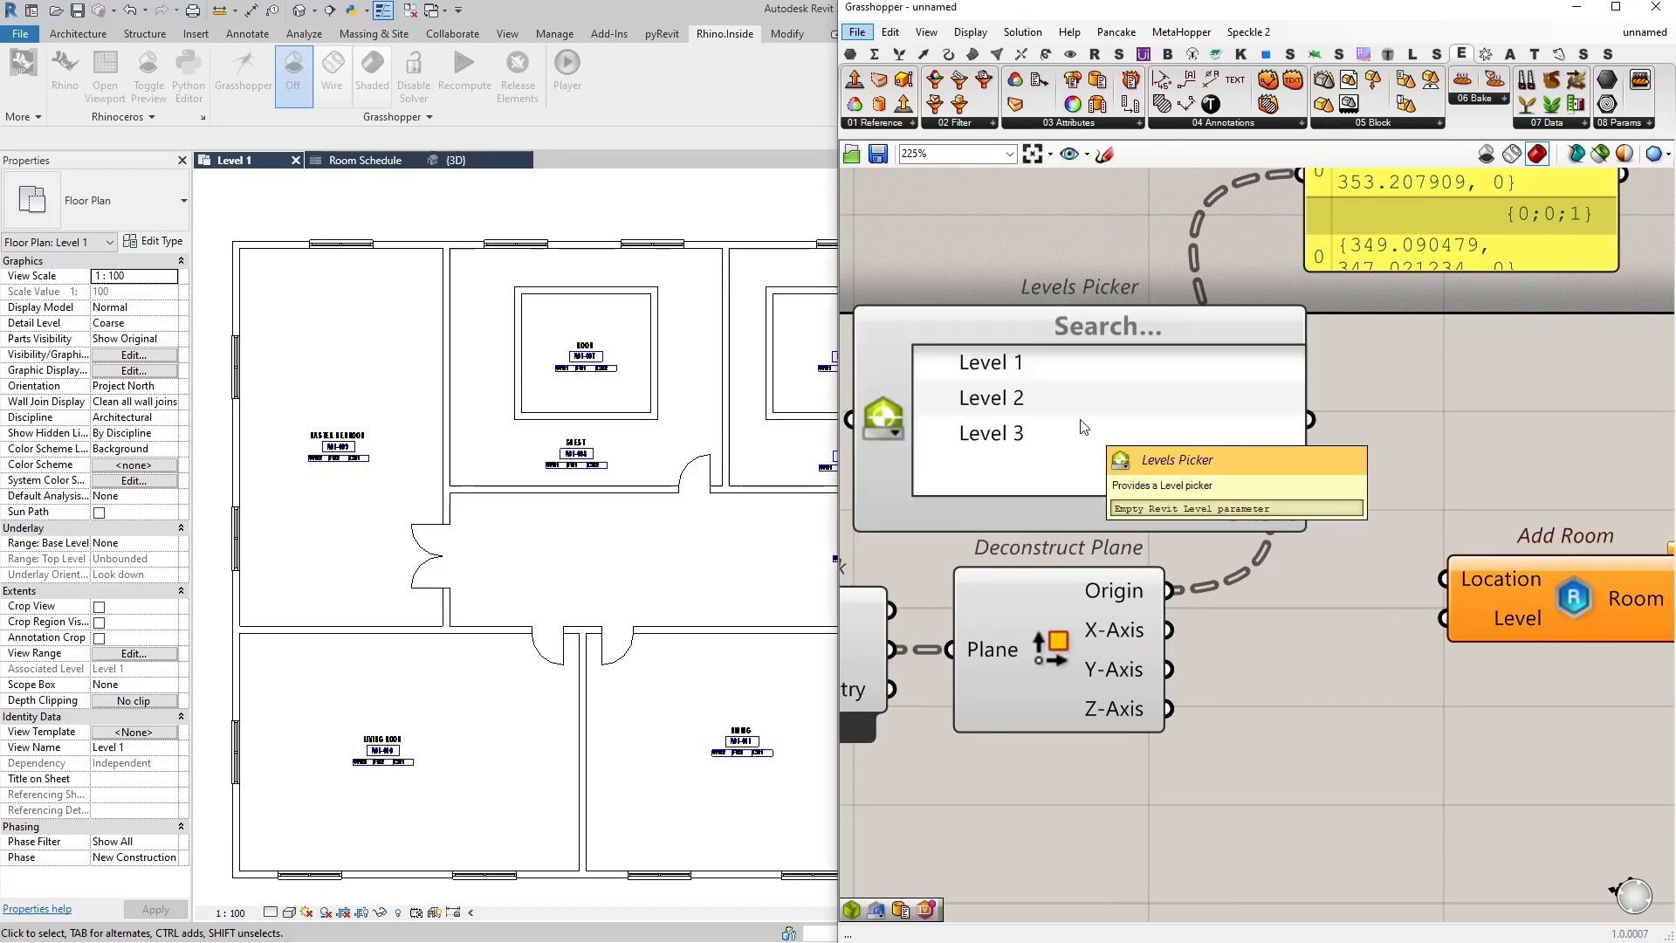
{"action": "left_click", "coordinate": [932, 370]}
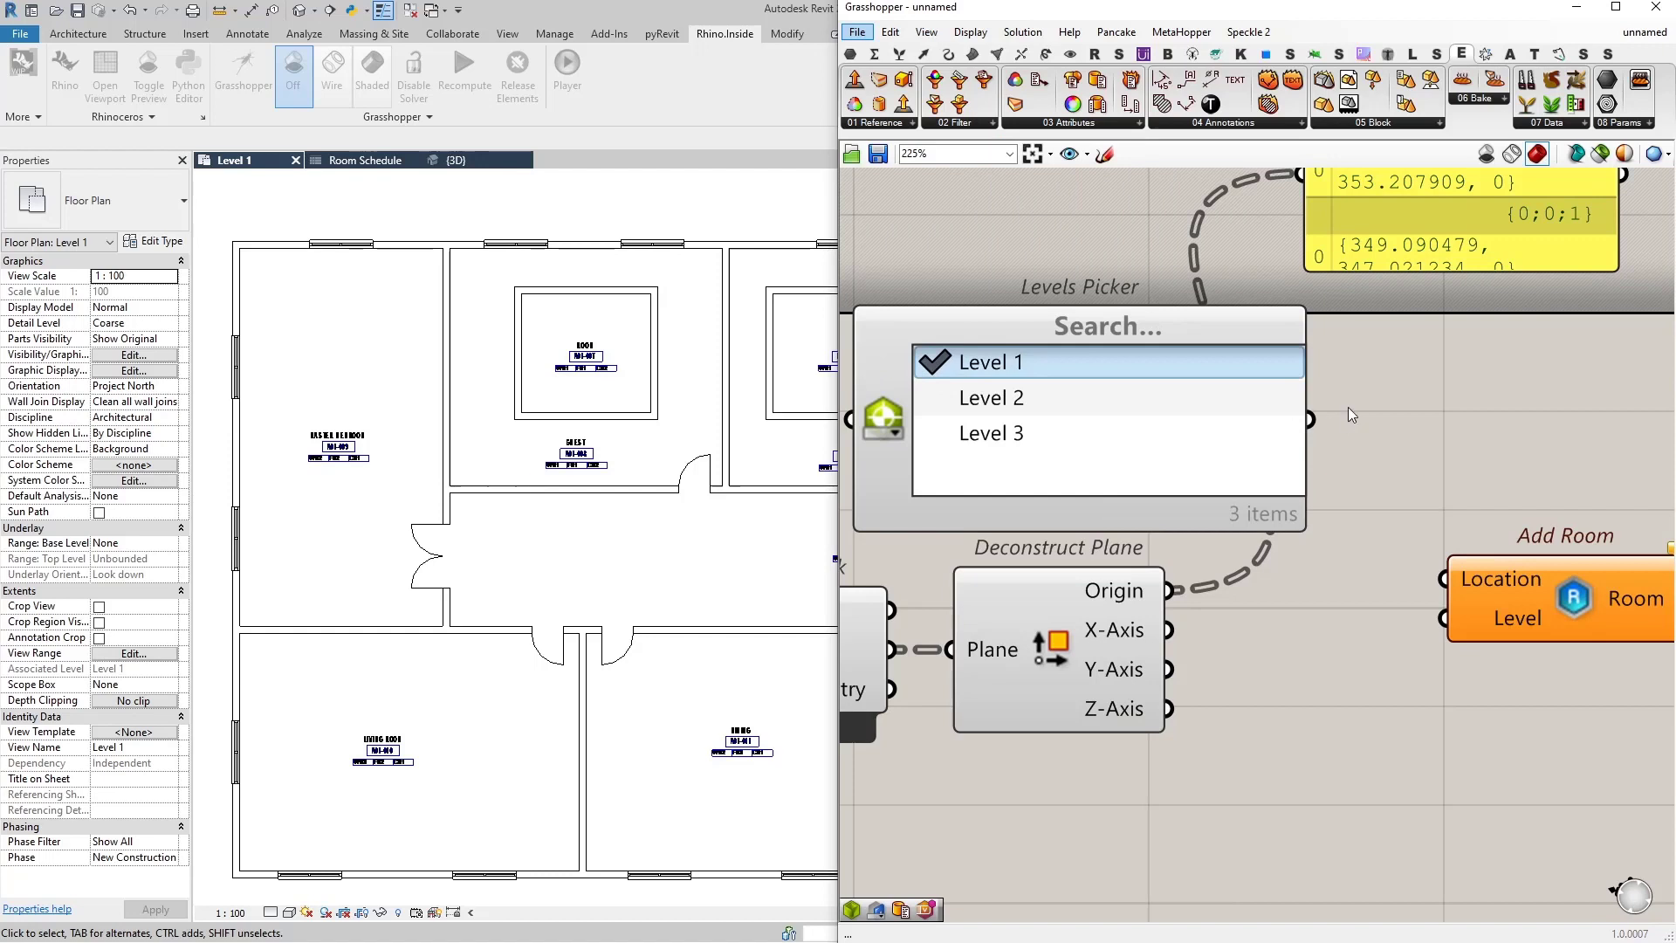
{"action": "left_click_drag", "start_coordinate": [1299, 388], "coordinate": [1447, 619]}
{"action": "right_click_drag", "start_coordinate": [1464, 659], "coordinate": [1273, 654]}
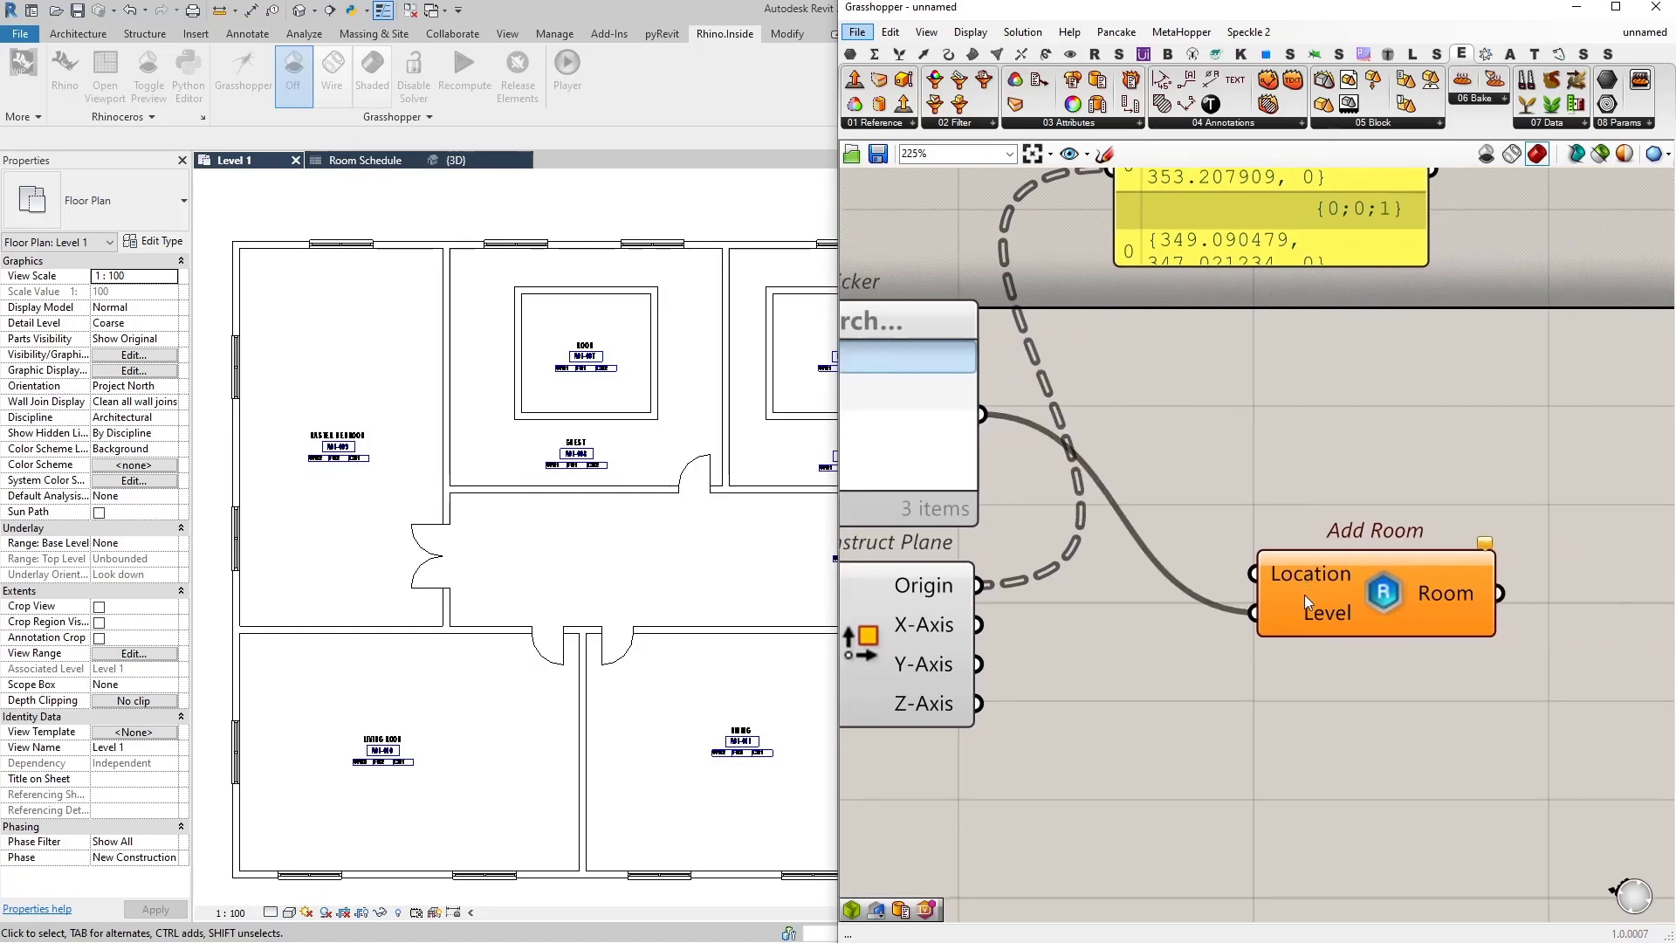
{"action": "mouse_move", "coordinate": [1326, 581]}
Step: Wire the plane origins into Add Room's Location so rooms appear in the Level 1 plan
{"action": "left_click_drag", "start_coordinate": [978, 585], "coordinate": [1281, 563]}
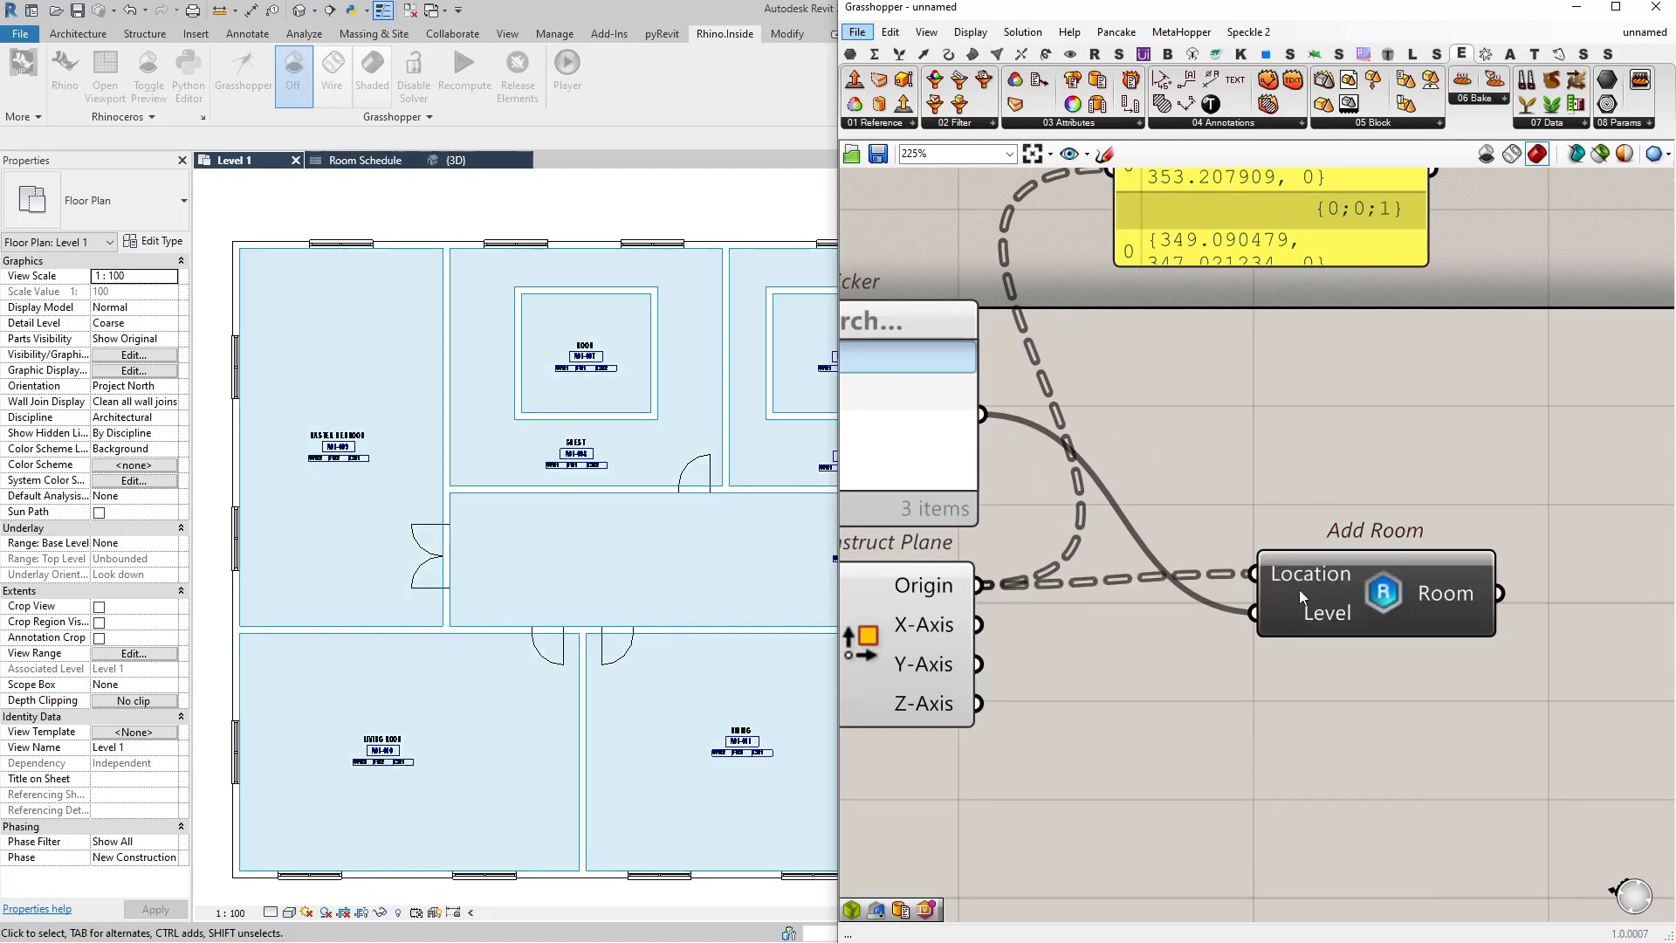
{"action": "mouse_move", "coordinate": [1308, 590]}
{"action": "left_mouse_down"}
{"action": "mouse_move", "coordinate": [1370, 596]}
{"action": "mouse_move", "coordinate": [1300, 601]}
{"action": "left_mouse_up"}
{"action": "middle_click_drag", "start_coordinate": [591, 553], "coordinate": [499, 501]}
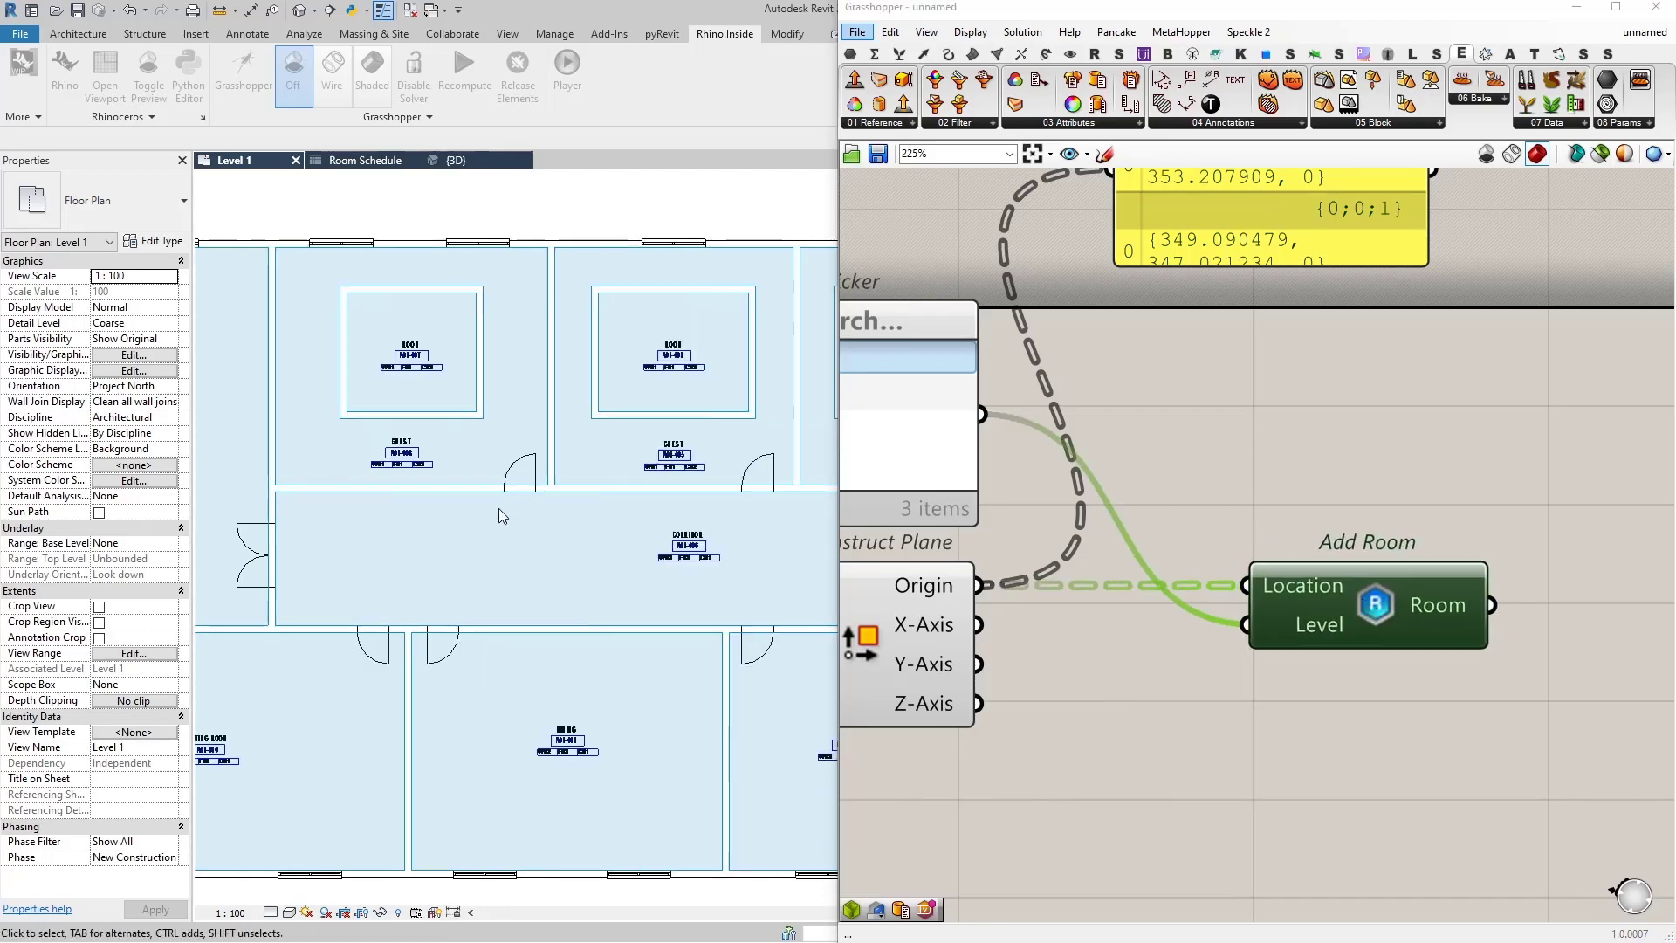
{"action": "scroll", "coordinate": [779, 417], "scroll_direction": "up", "scroll_amount": 2}
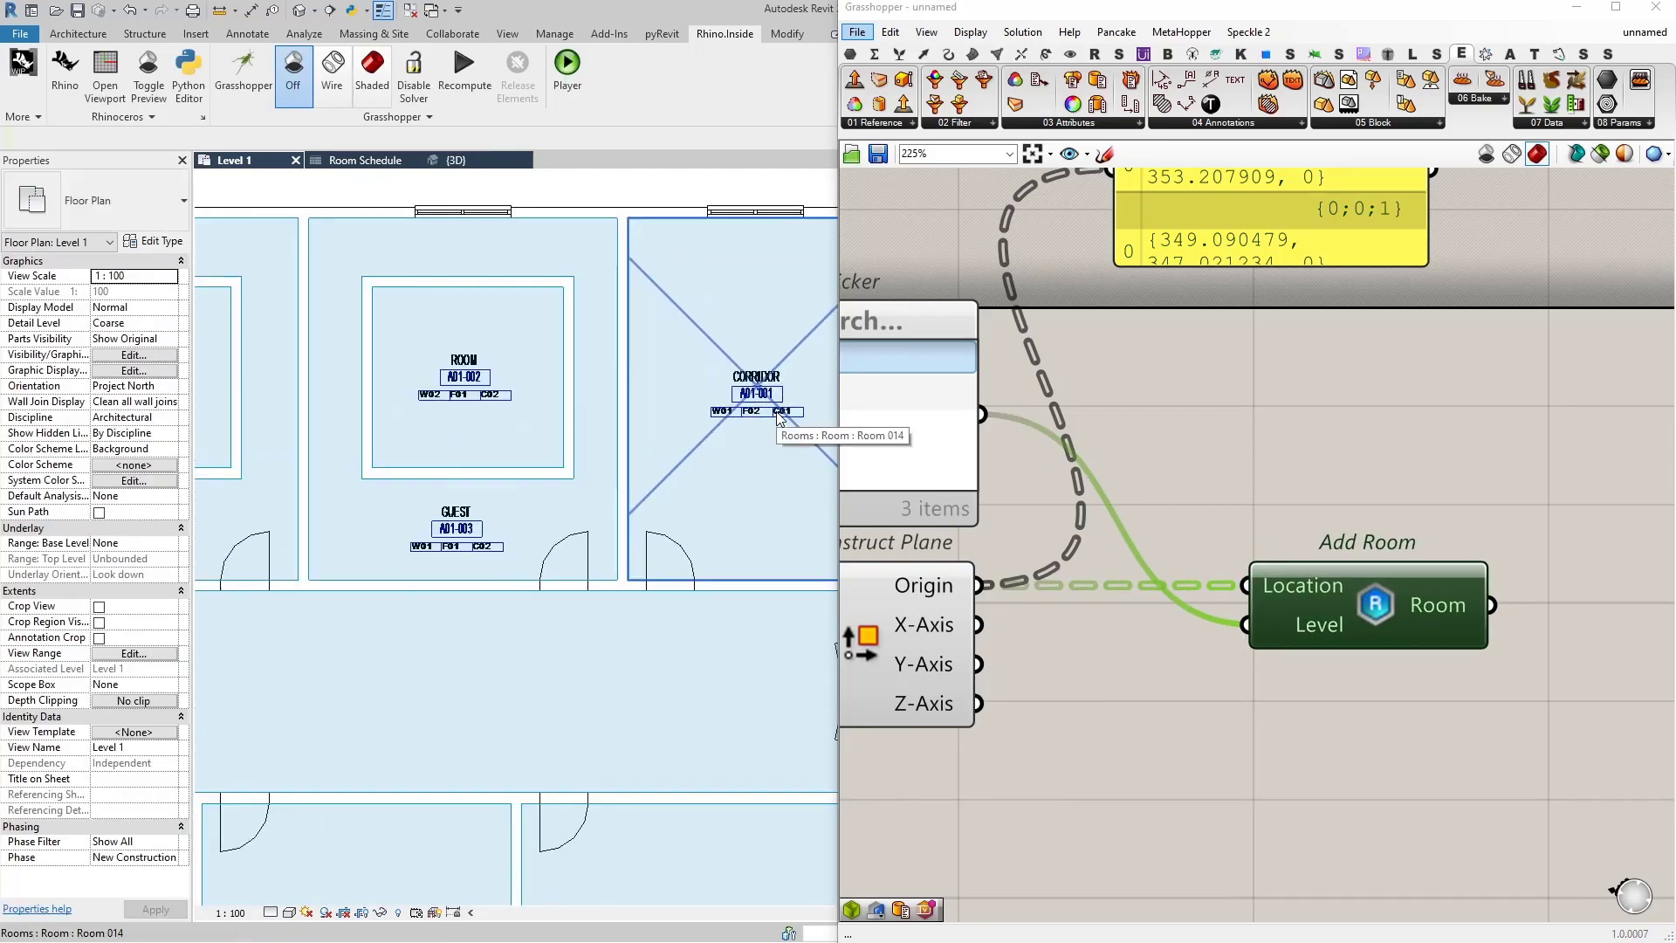
{"action": "scroll", "coordinate": [780, 416], "scroll_direction": "up", "scroll_amount": 1}
Step: Select the A01-006 corridor room and confirm it is number 015, named Room, 98.040 m²
{"action": "left_click", "coordinate": [773, 400]}
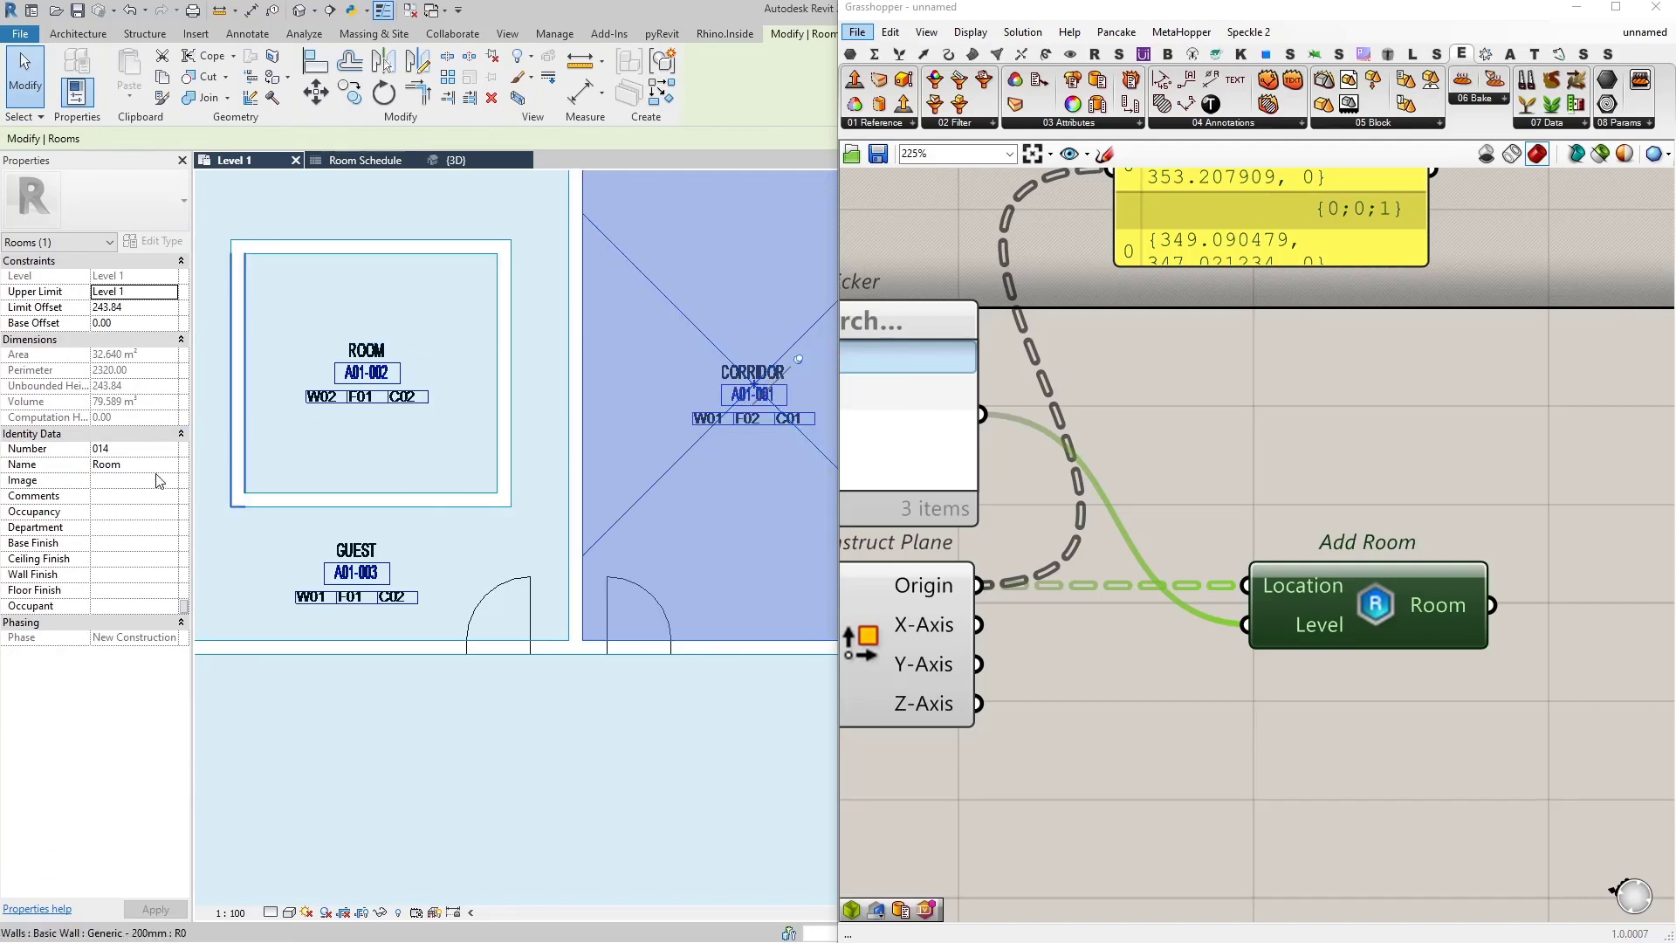
{"action": "left_click", "coordinate": [384, 550]}
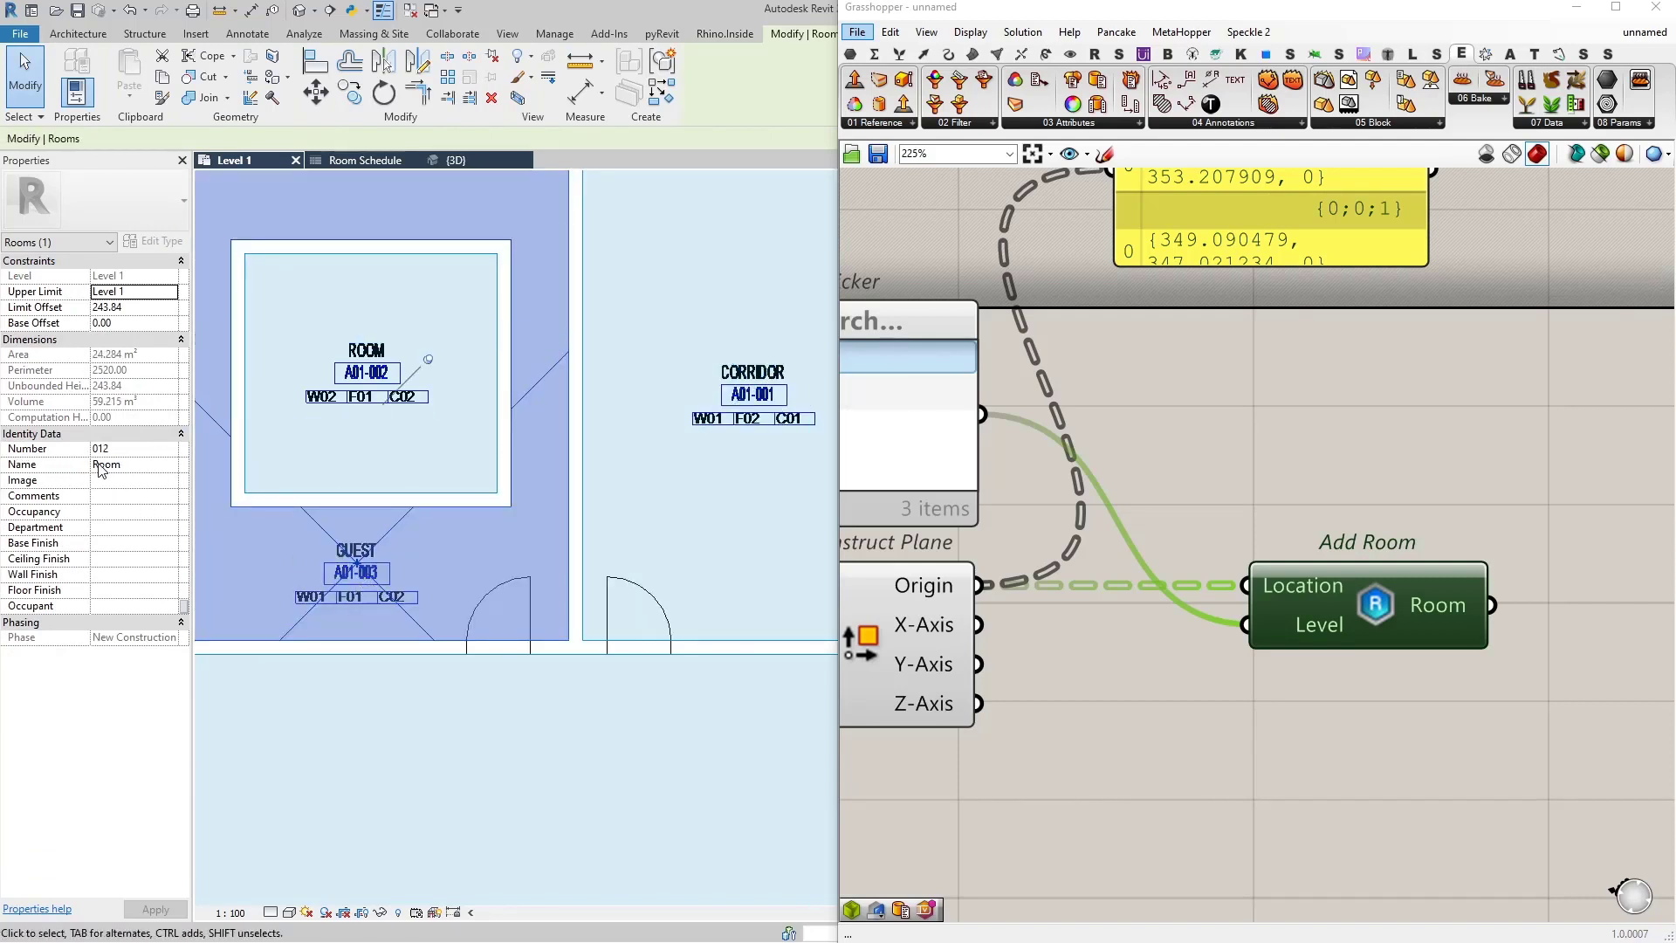
{"action": "middle_click_drag", "start_coordinate": [393, 399], "coordinate": [531, 479]}
{"action": "scroll", "coordinate": [530, 479], "scroll_direction": "down", "scroll_amount": 2}
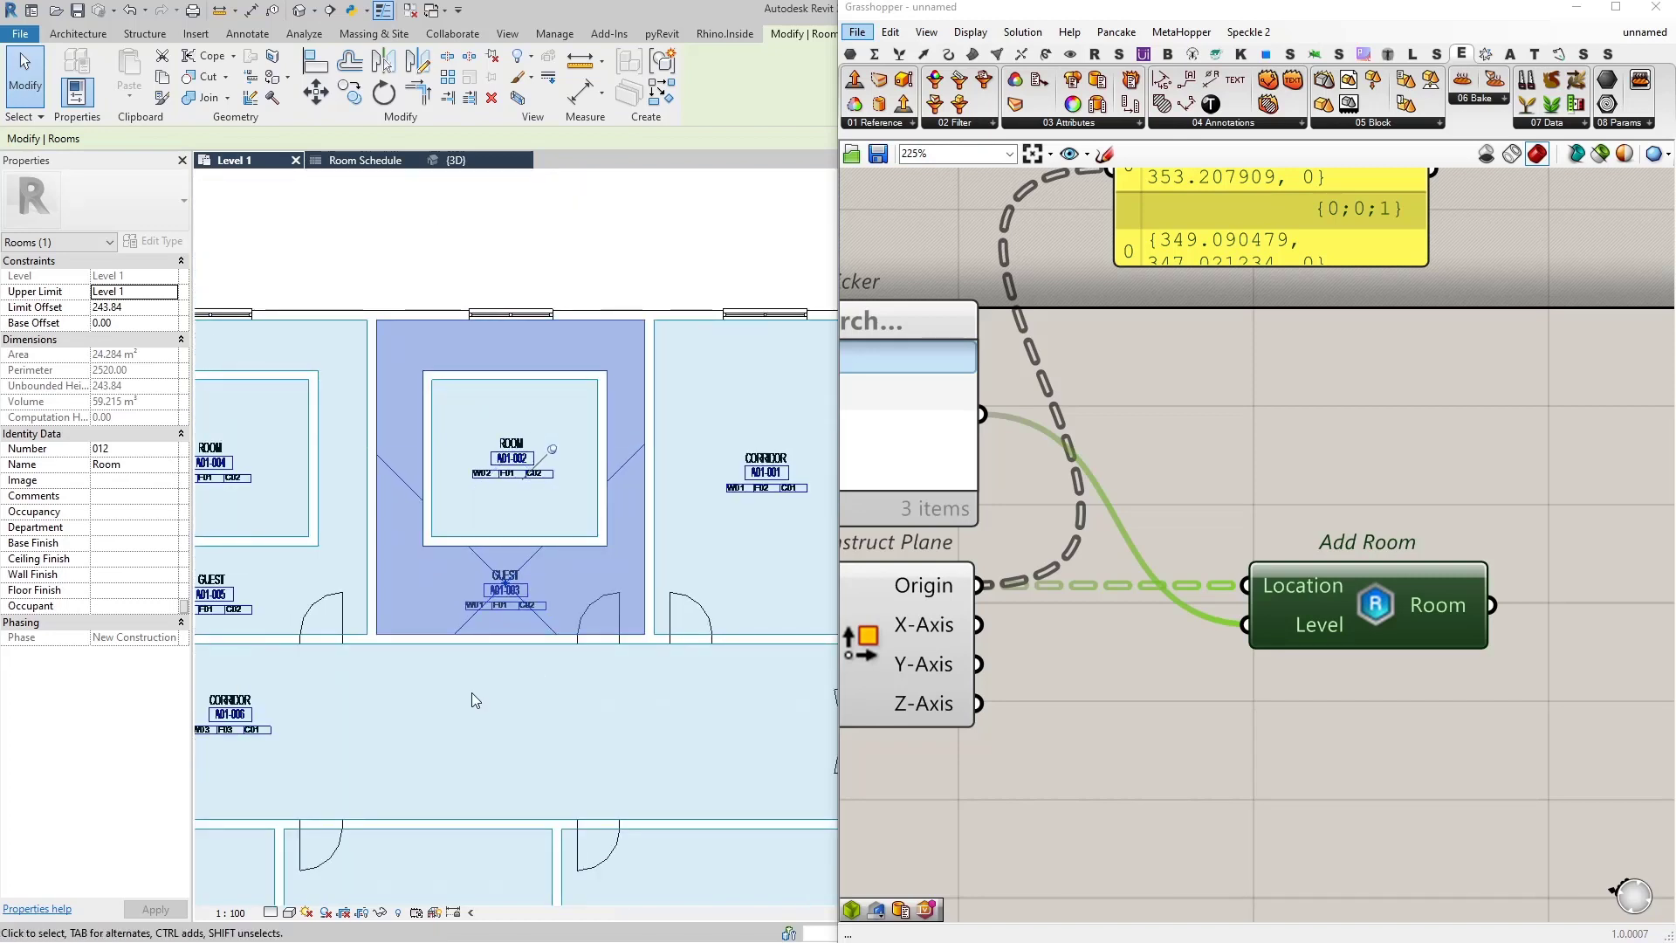
{"action": "middle_click_drag", "start_coordinate": [344, 700], "coordinate": [502, 620]}
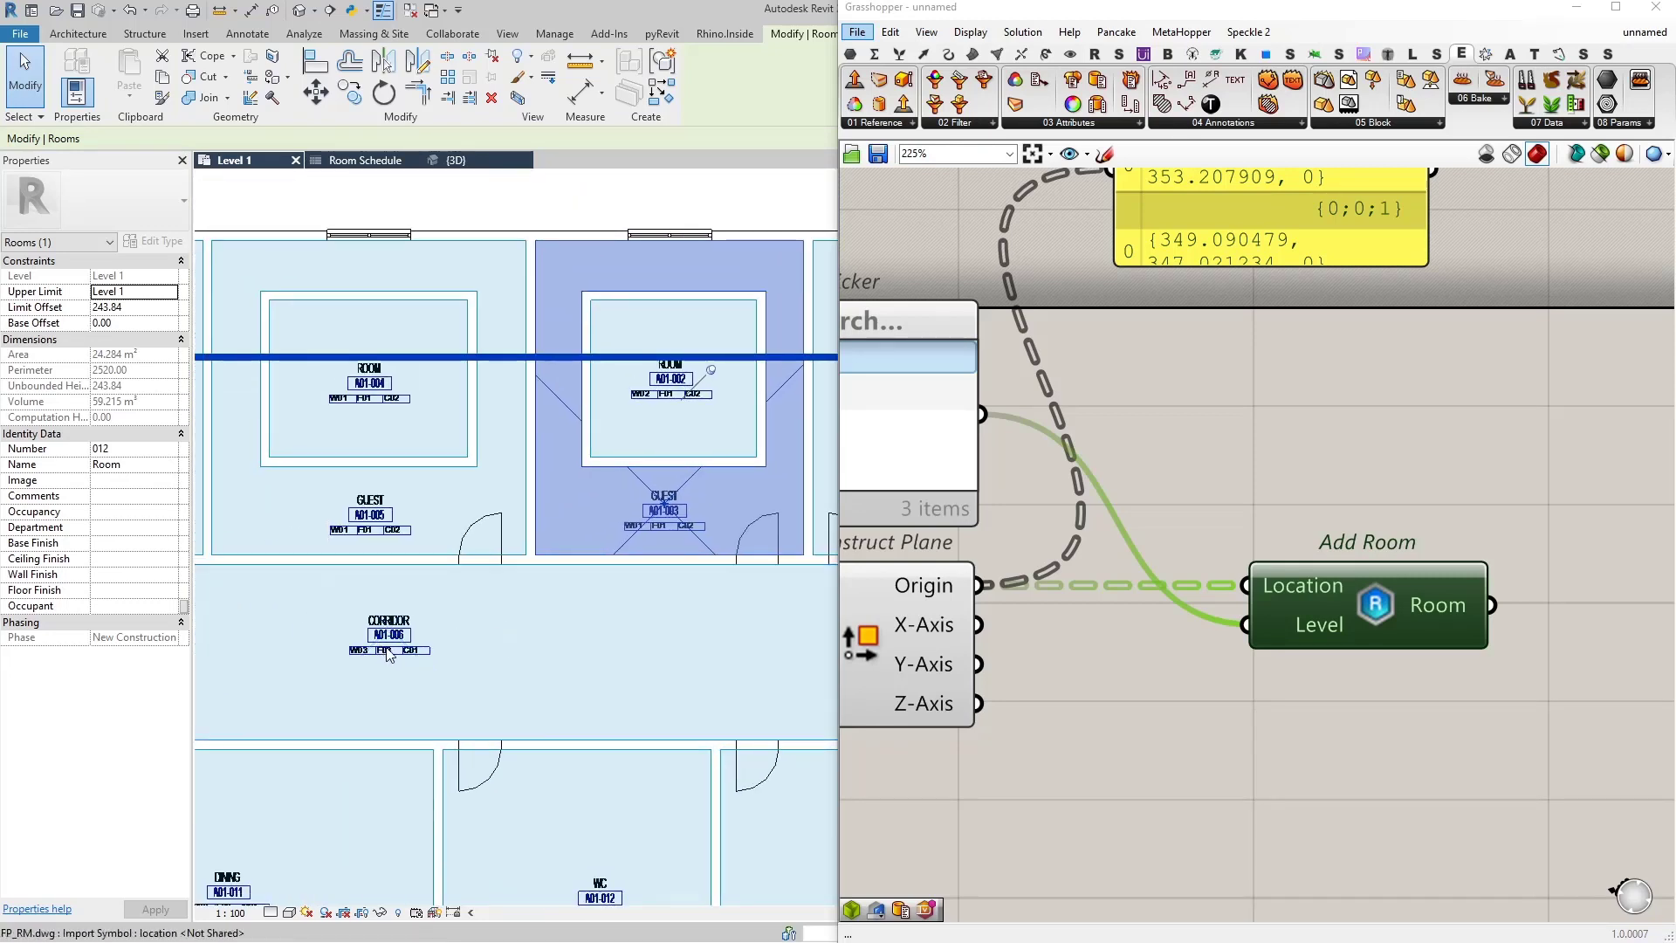
{"action": "scroll", "coordinate": [389, 653], "scroll_direction": "up", "scroll_amount": 3}
{"action": "left_click", "coordinate": [358, 634]}
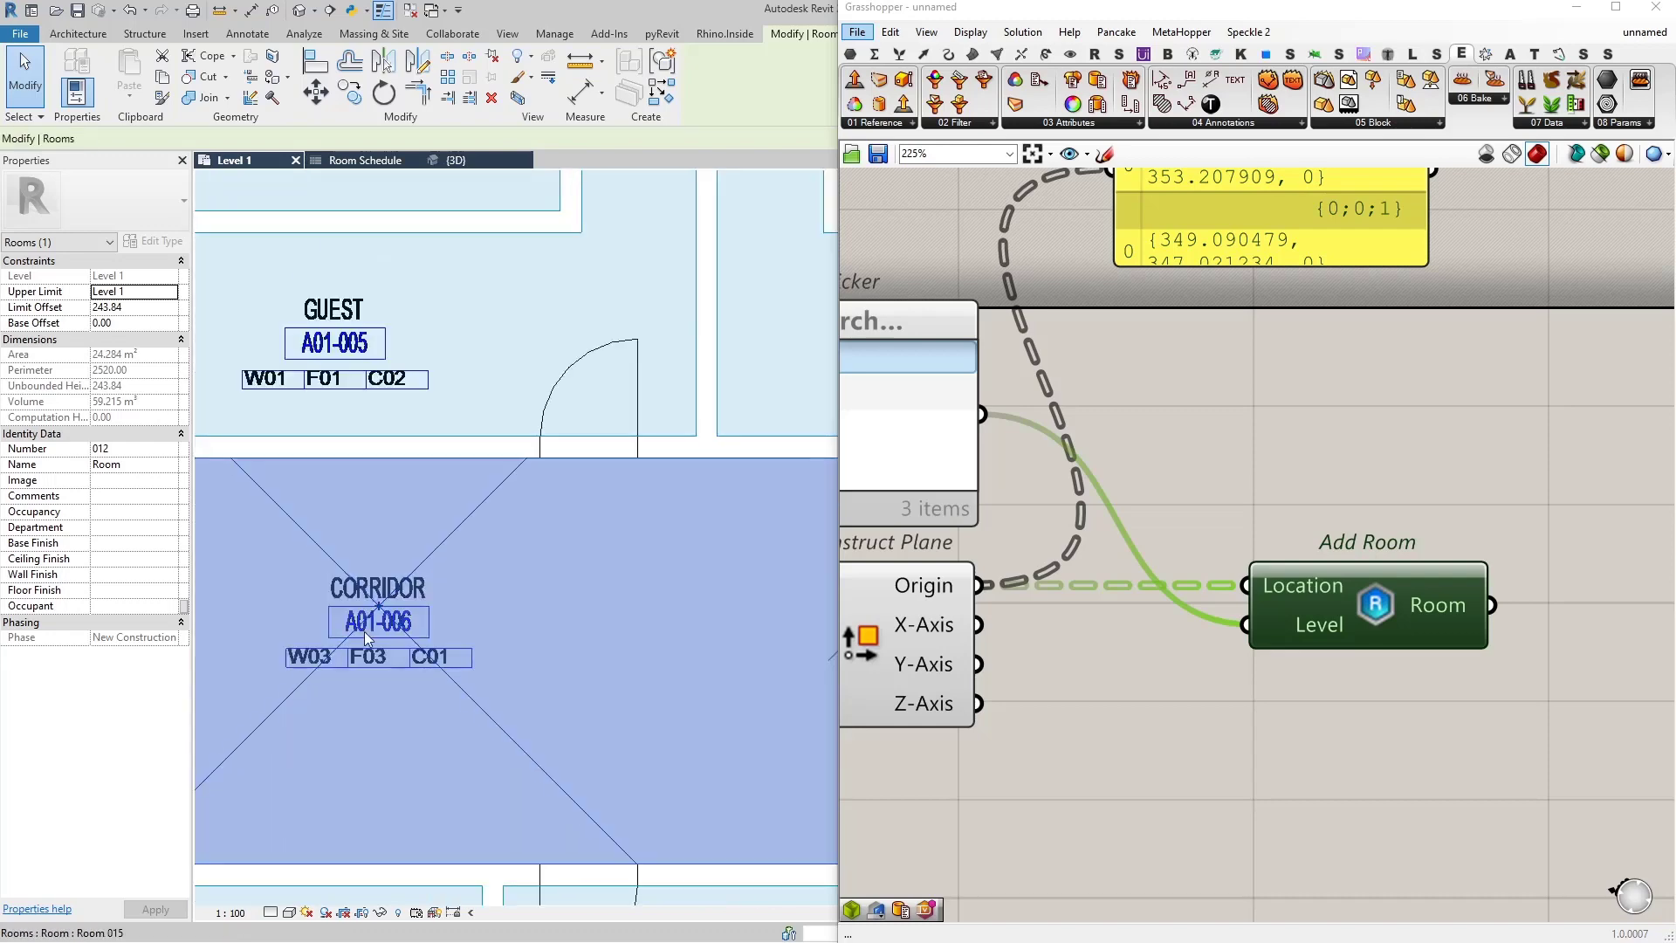
{"action": "scroll", "coordinate": [330, 668], "scroll_direction": "up", "scroll_amount": 2}
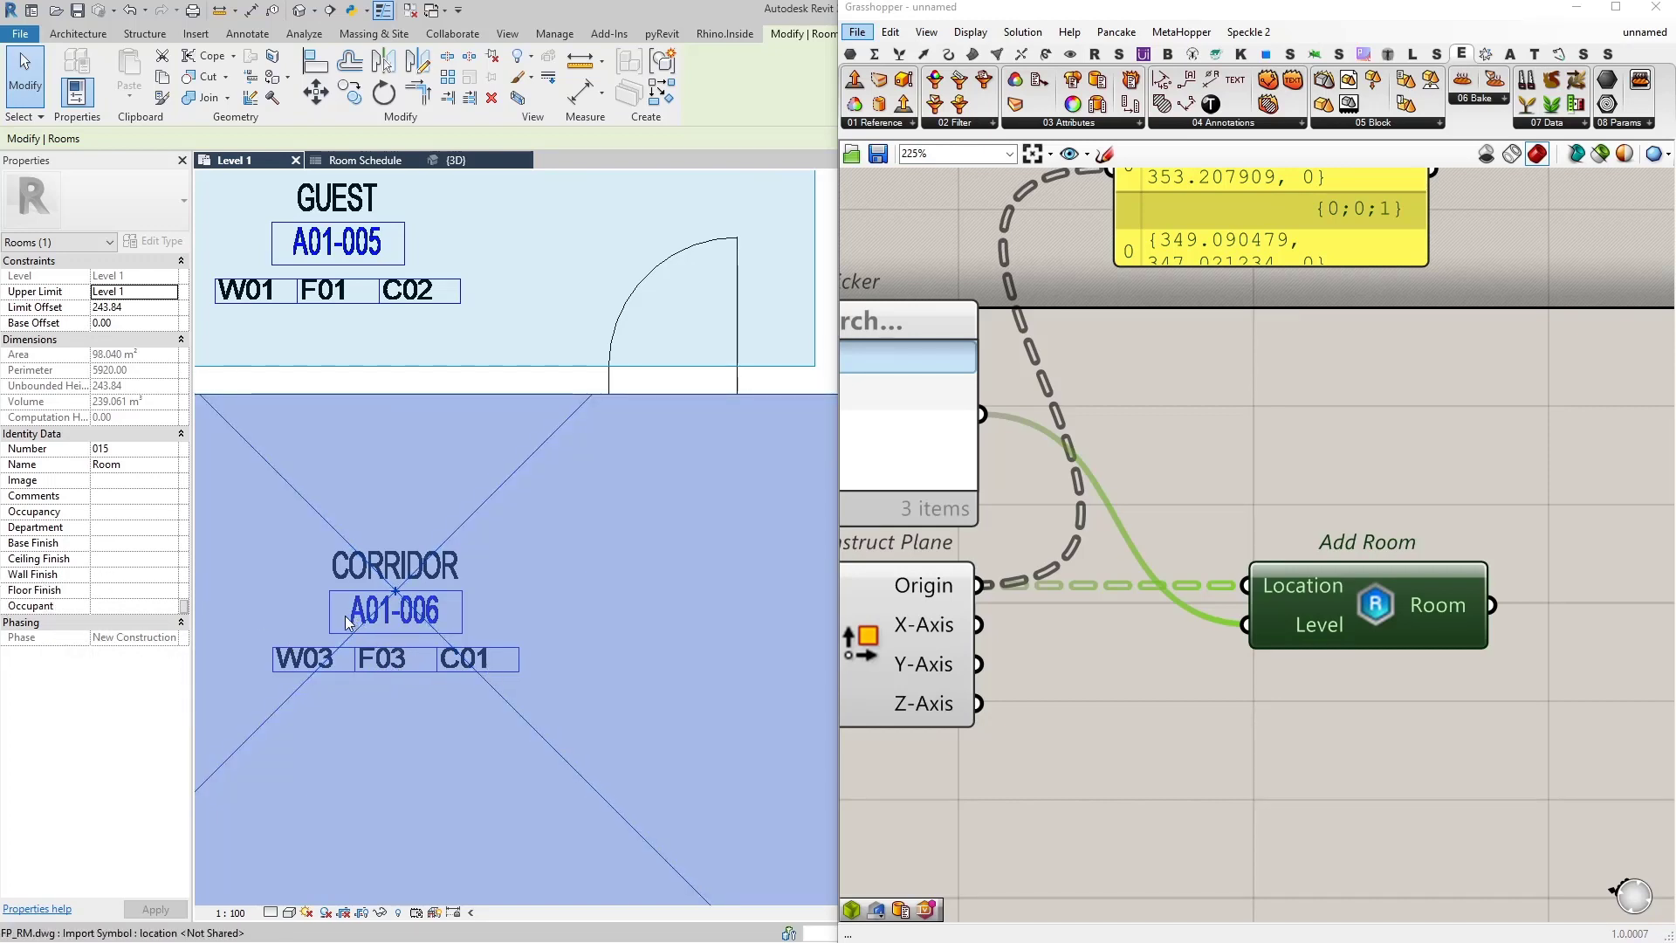
{"action": "scroll", "coordinate": [369, 576], "scroll_direction": "down", "scroll_amount": 3}
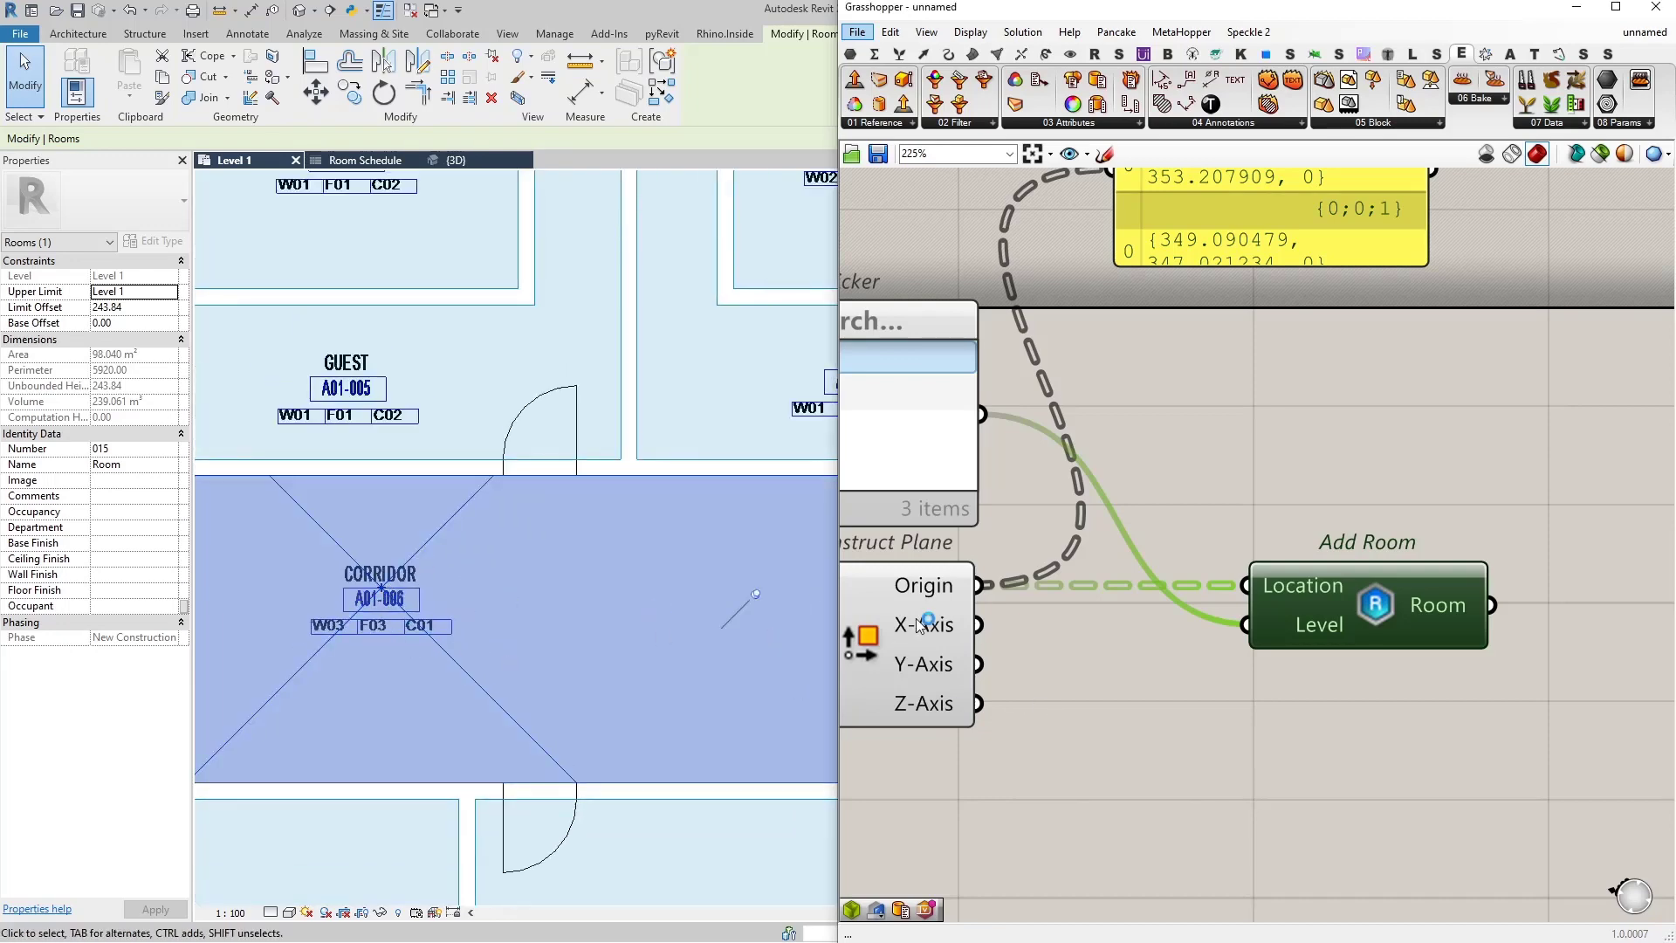
{"action": "scroll", "coordinate": [971, 624], "scroll_direction": "down", "scroll_amount": 3}
{"action": "right_click_drag", "start_coordinate": [1004, 772], "coordinate": [1222, 650]}
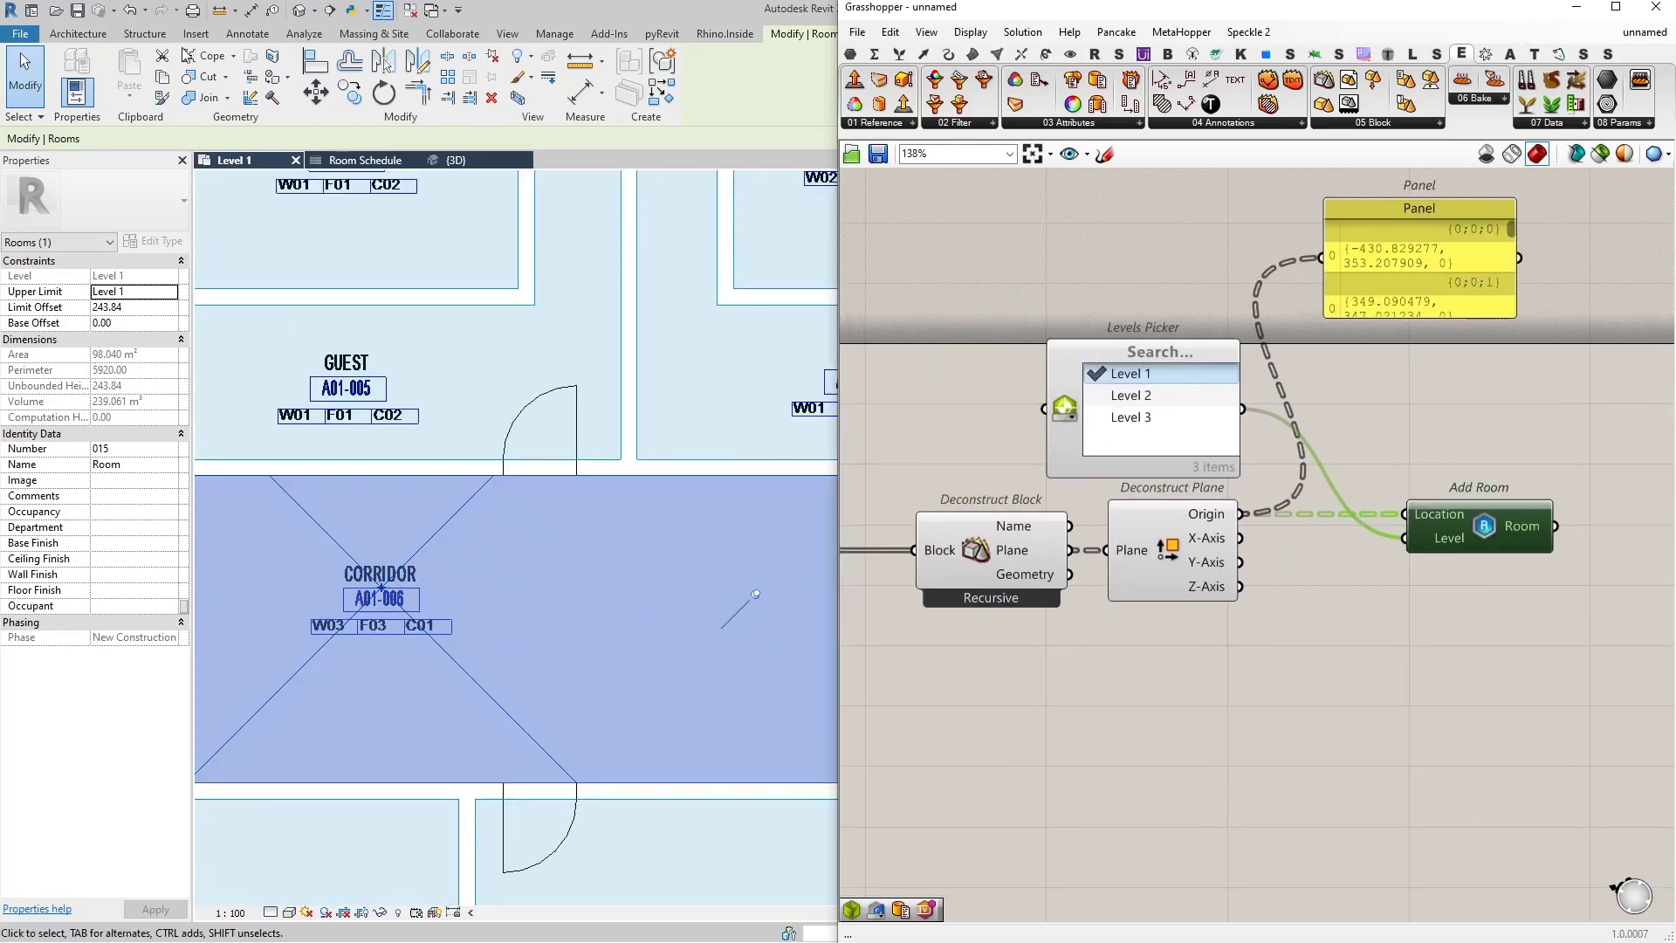
Step: Bring up Rhino 7 from the Rhino.Inside tab with Grasshopper set aside
{"action": "left_click", "coordinate": [724, 33]}
{"action": "left_click", "coordinate": [63, 70]}
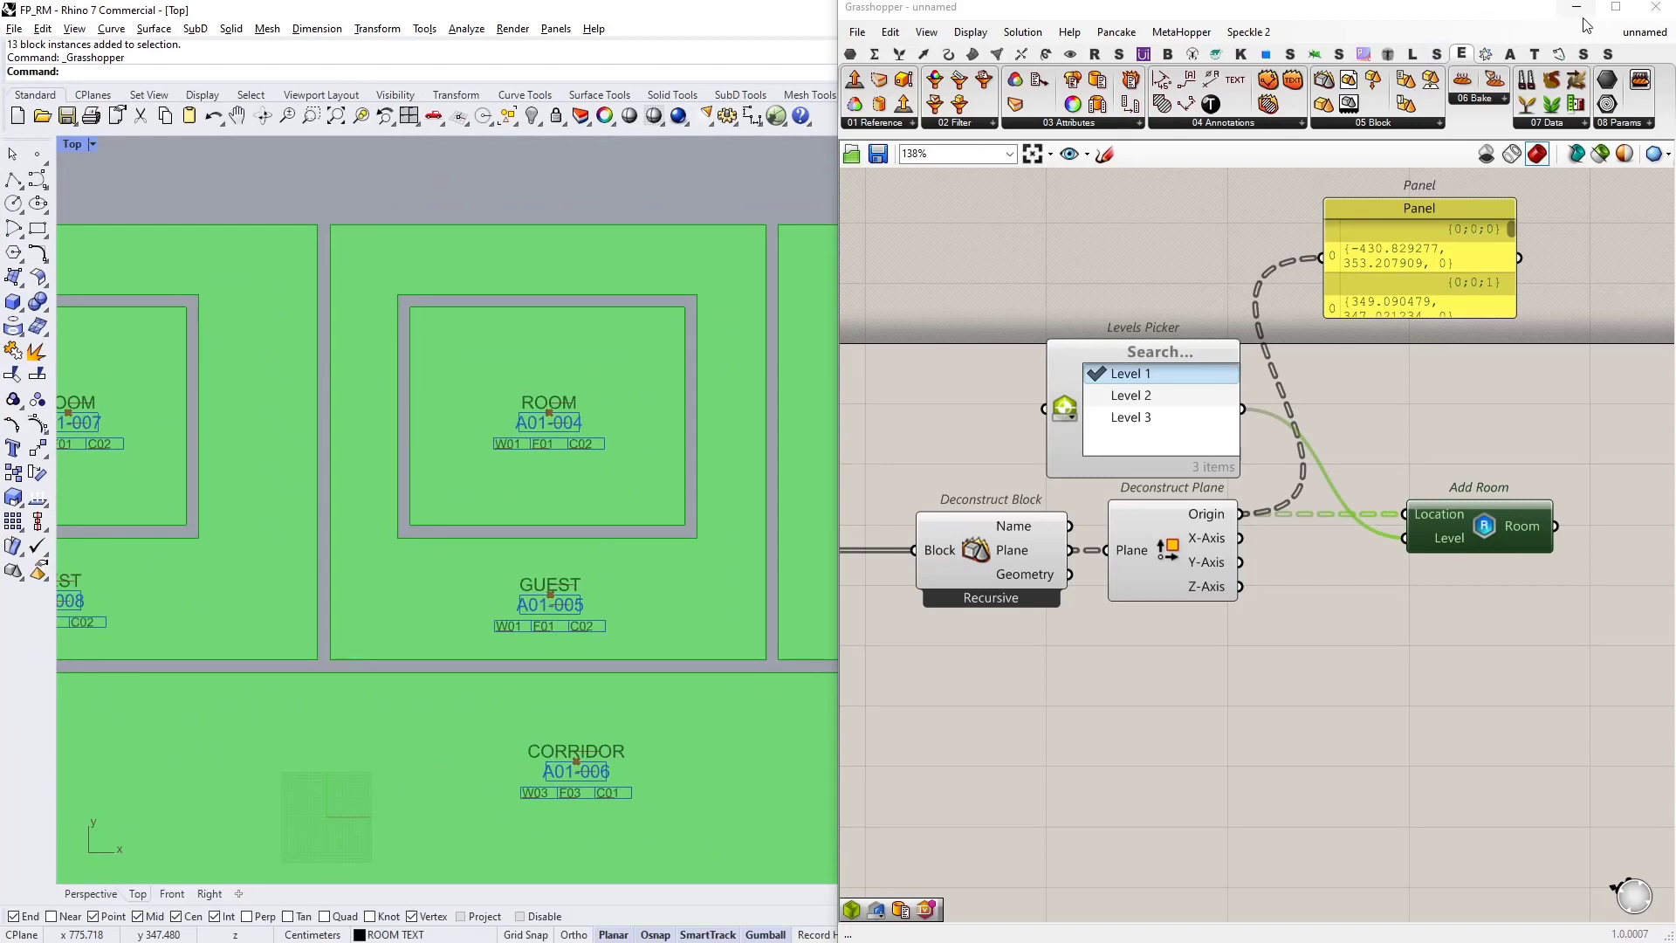
{"action": "left_click", "coordinate": [1577, 7]}
{"action": "scroll", "coordinate": [930, 393], "scroll_direction": "down", "scroll_amount": 3}
{"action": "scroll", "coordinate": [794, 408], "scroll_direction": "up", "scroll_amount": 5}
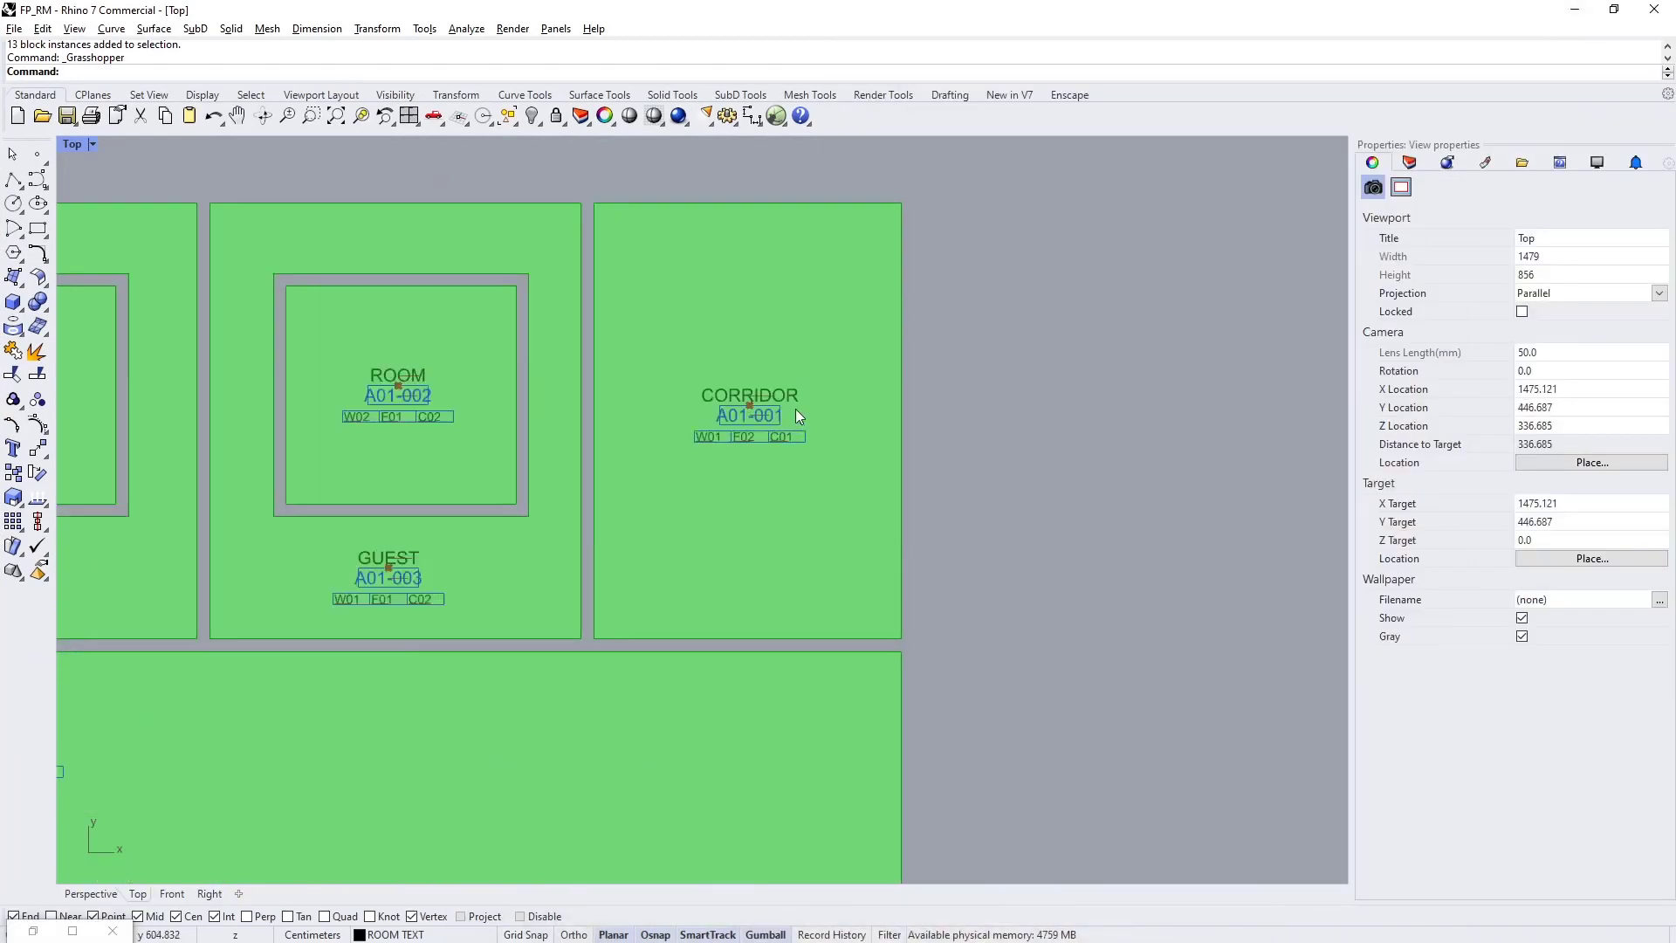
Step: Review the CORRIDOR block's ROOMNAME, NUMBER, WALL, FLOOR and CEILING attributes, then restore Grasshopper
{"action": "left_click", "coordinate": [756, 421]}
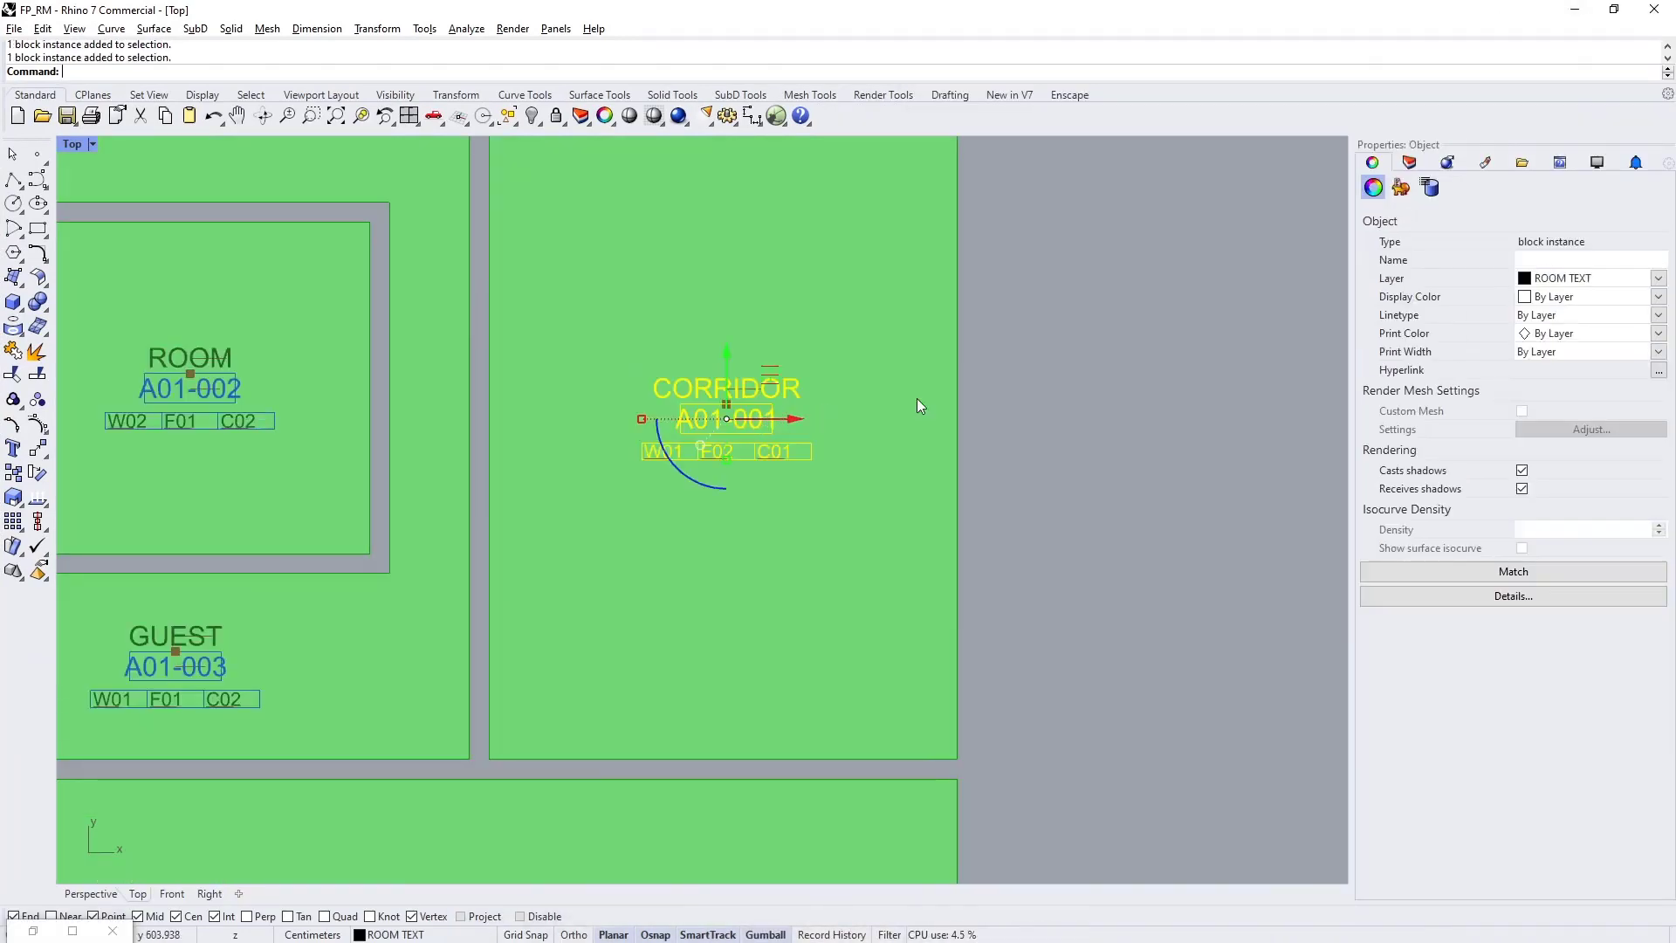
{"action": "left_click", "coordinate": [1403, 190]}
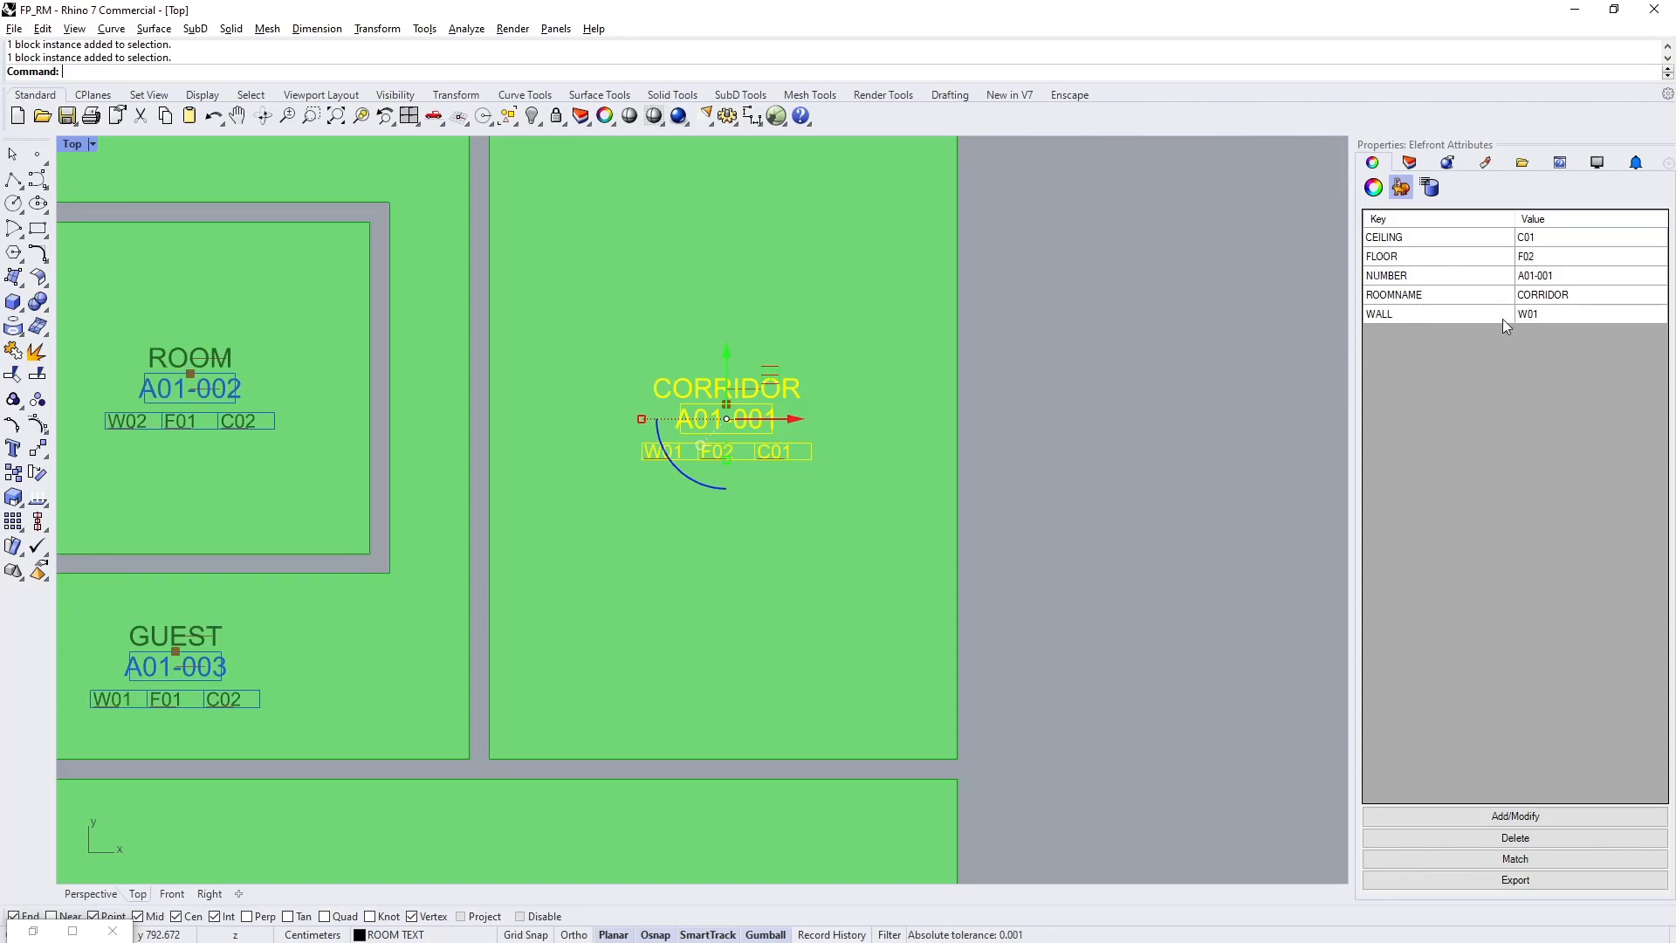
{"action": "left_click", "coordinate": [1154, 420]}
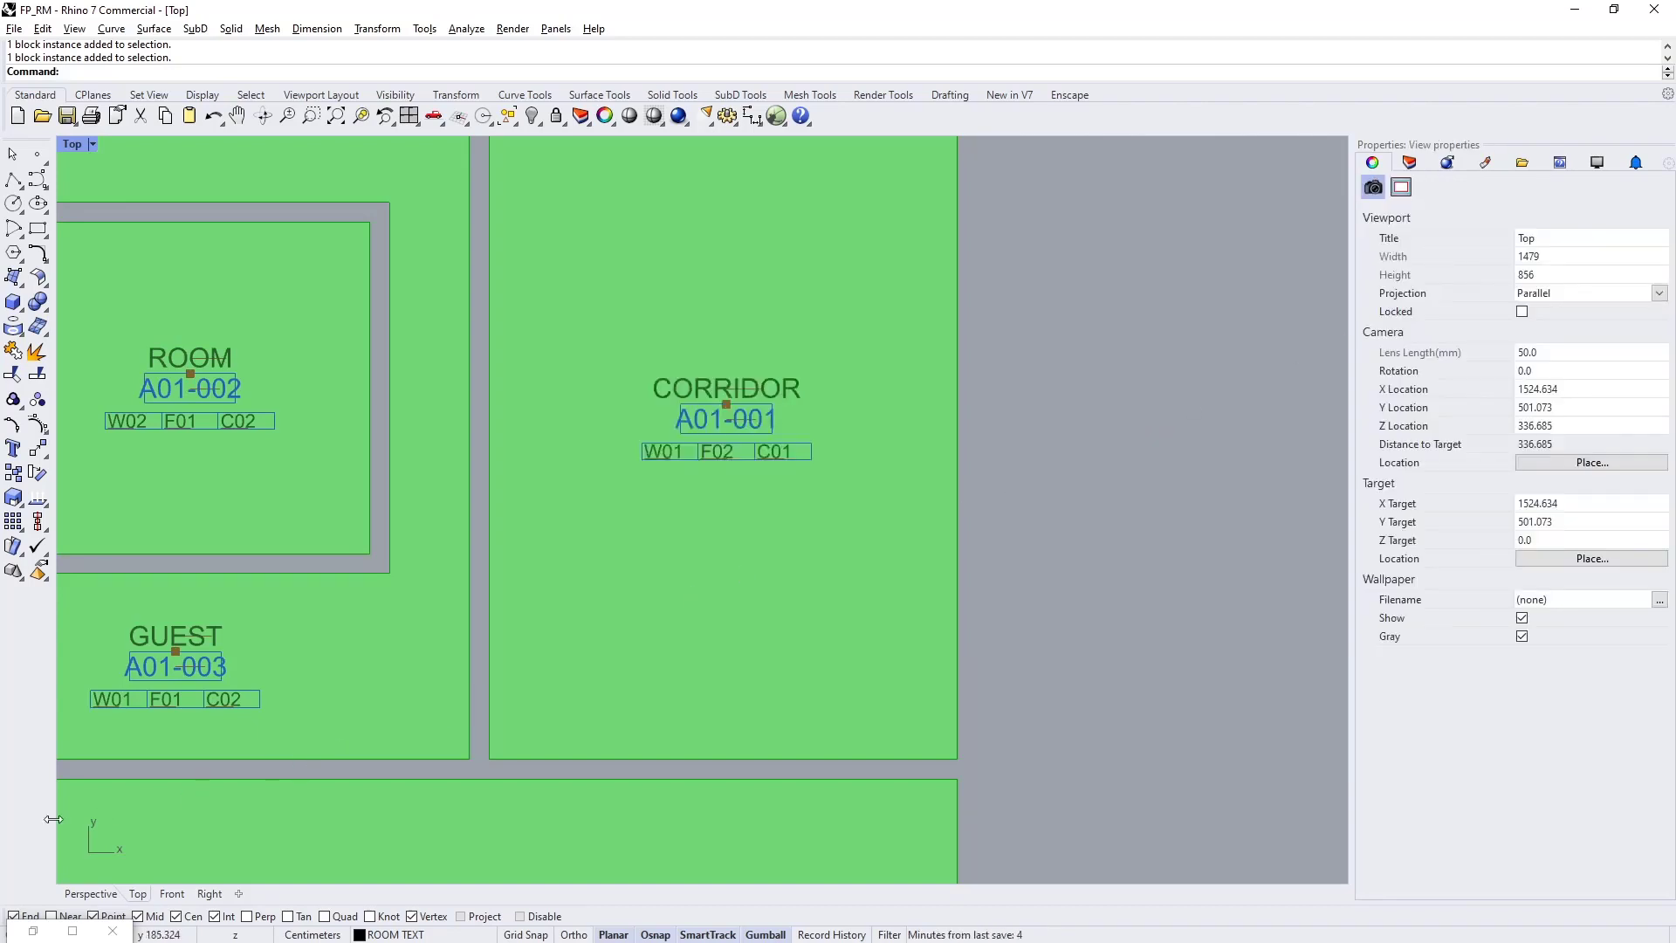
{"action": "left_click", "coordinate": [32, 930]}
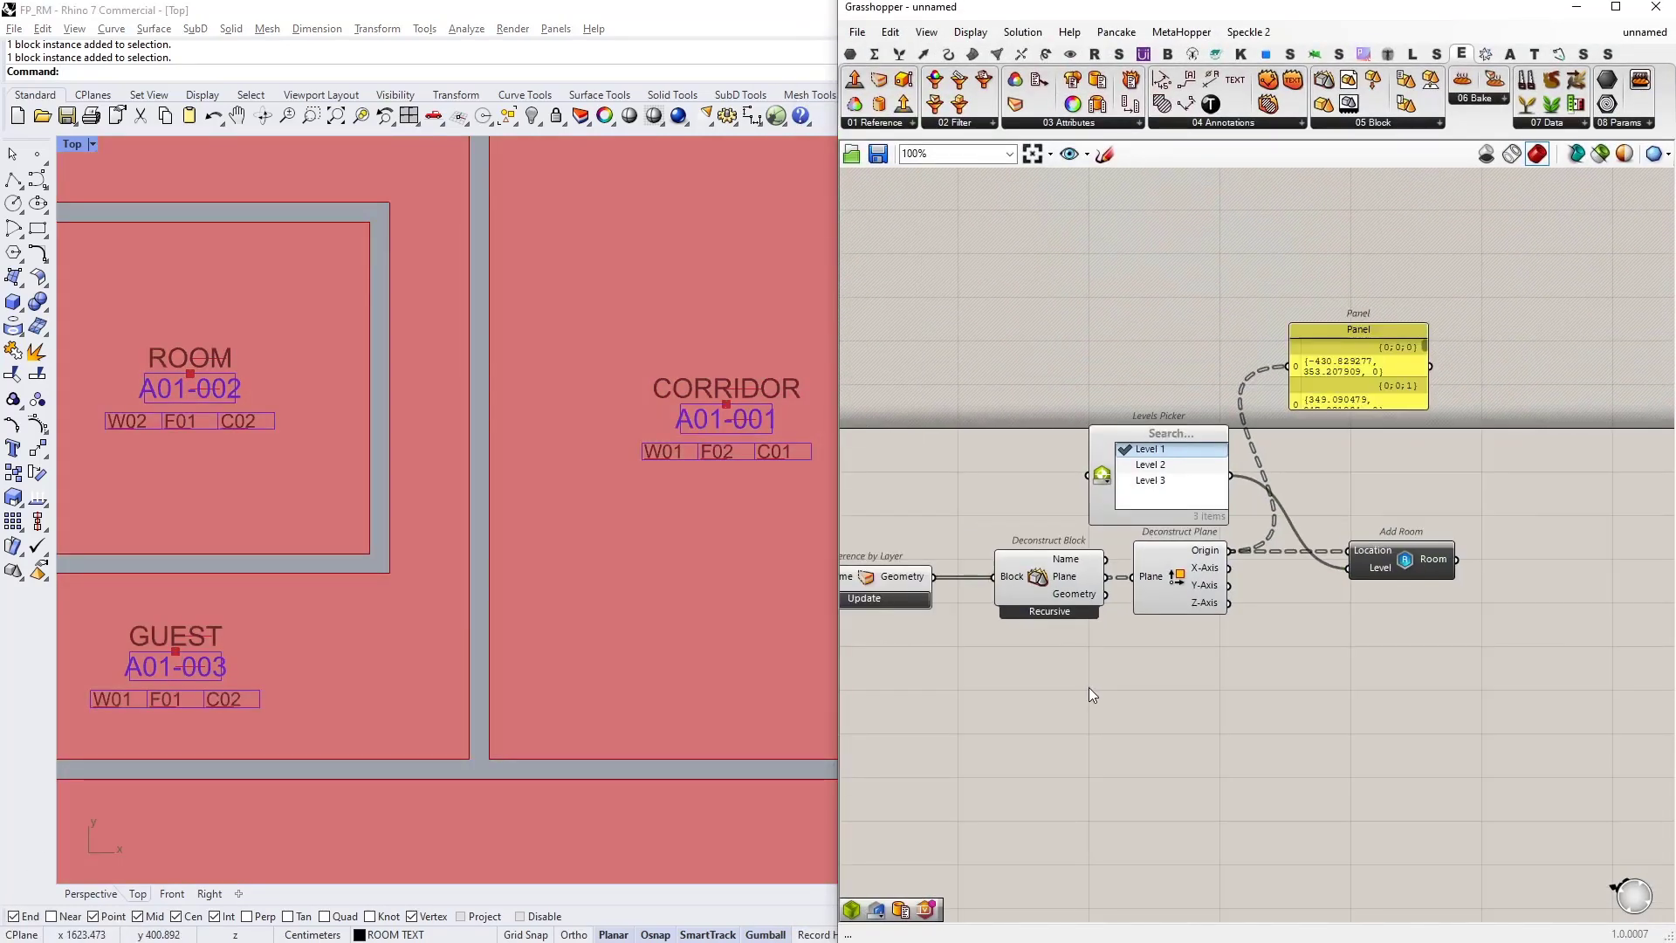
{"action": "scroll", "coordinate": [1030, 512], "scroll_direction": "up", "scroll_amount": 3}
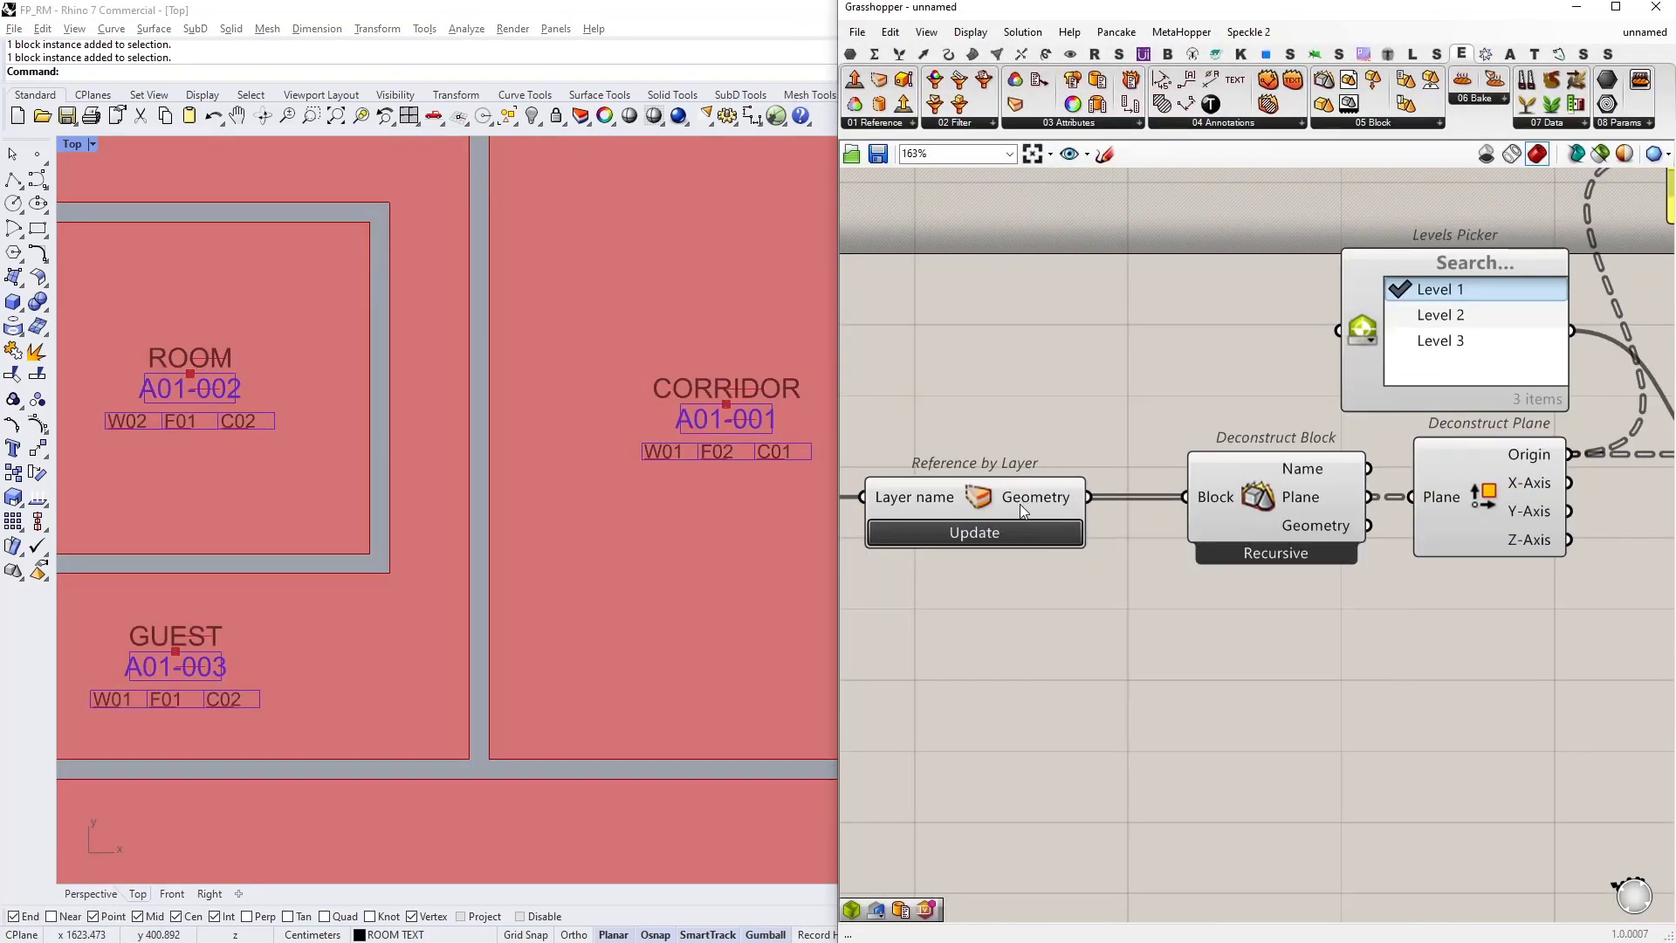
Step: Add a Get User Value component fed by the referenced tag blocks
{"action": "mouse_move", "coordinate": [1040, 506]}
{"action": "double_click", "coordinate": [1192, 733]}
{"action": "type", "text": "get user"}
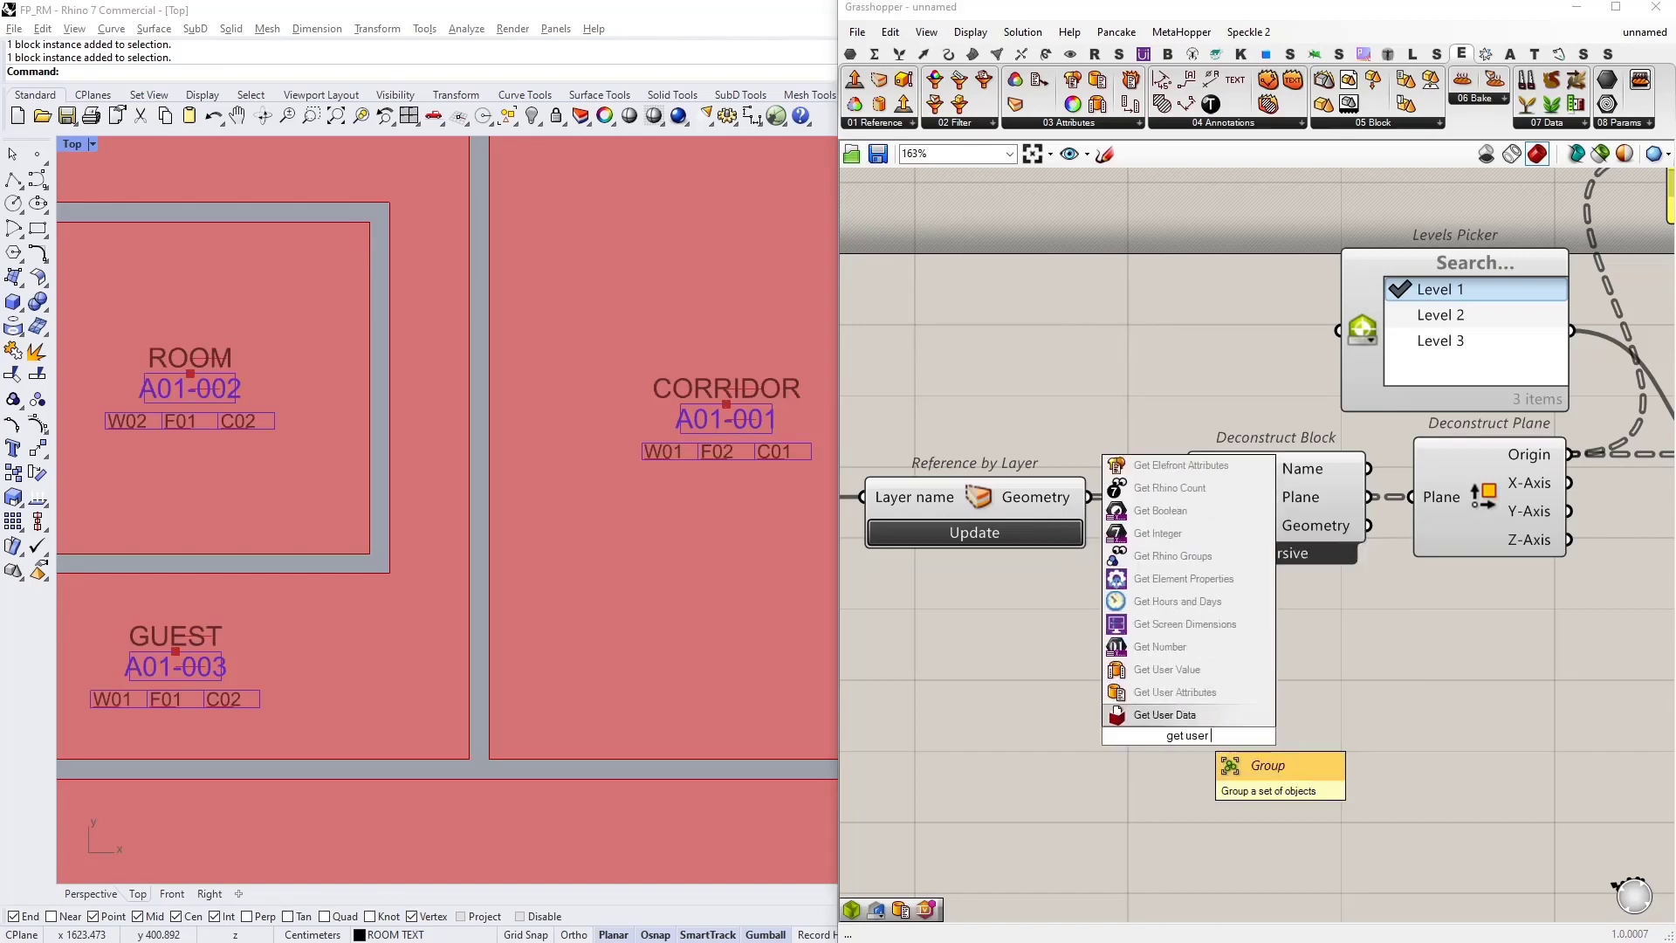
{"action": "key", "text": "Up"}
{"action": "key", "text": "Up"}
{"action": "key", "text": "Return"}
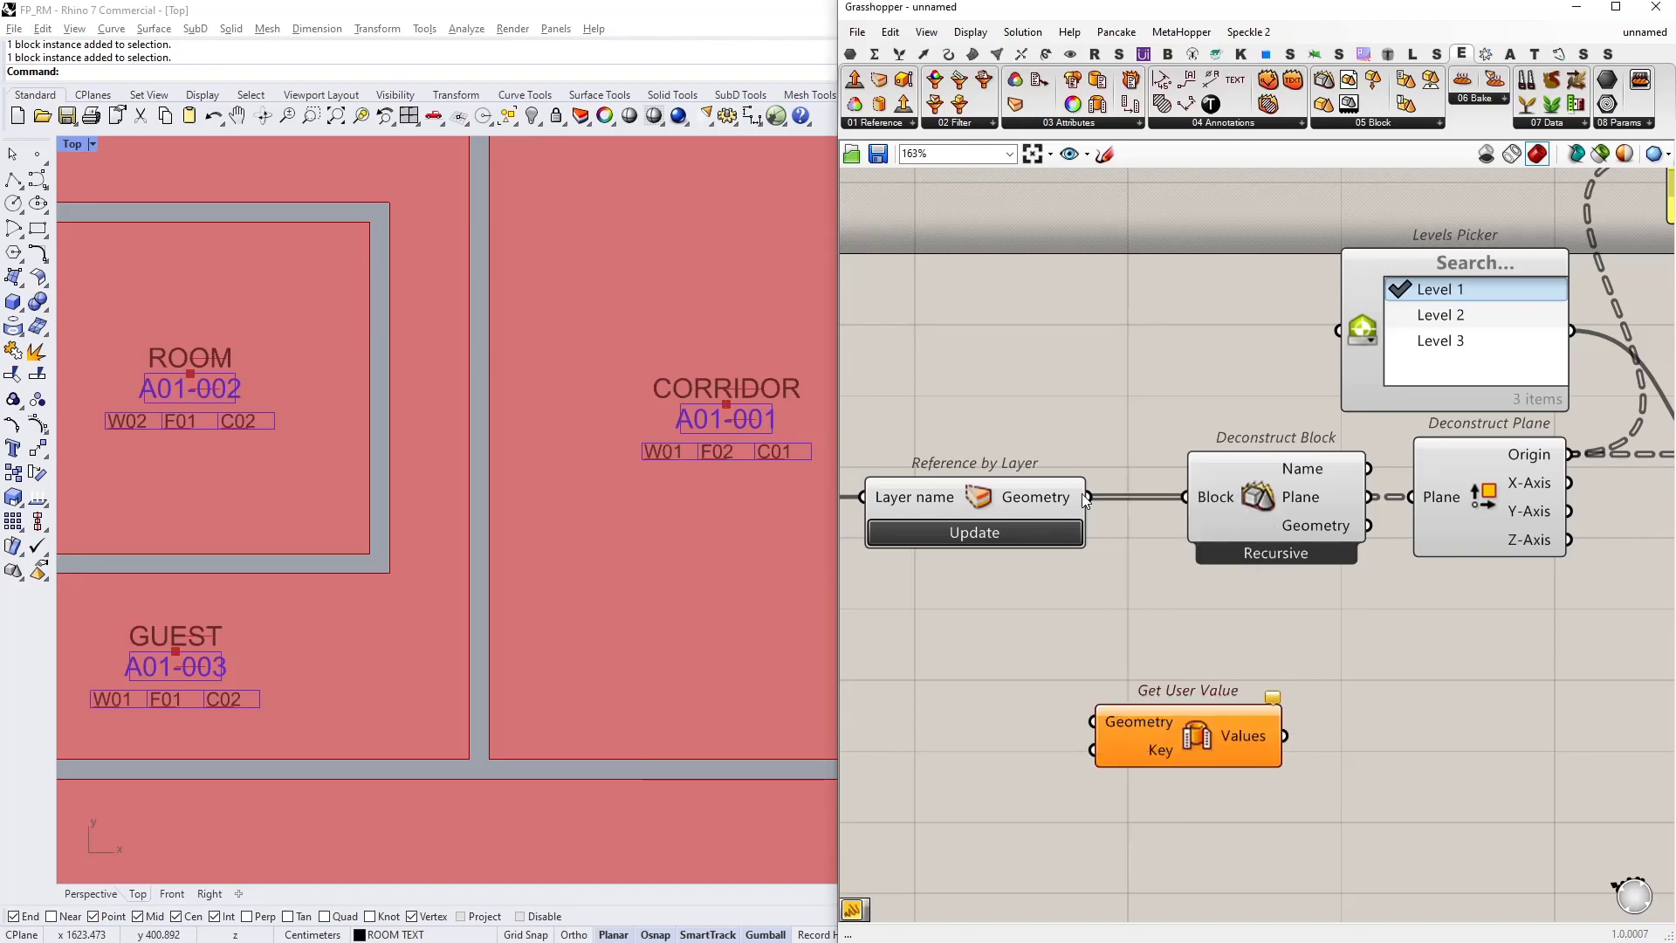
{"action": "left_click_drag", "start_coordinate": [1089, 497], "coordinate": [1280, 701]}
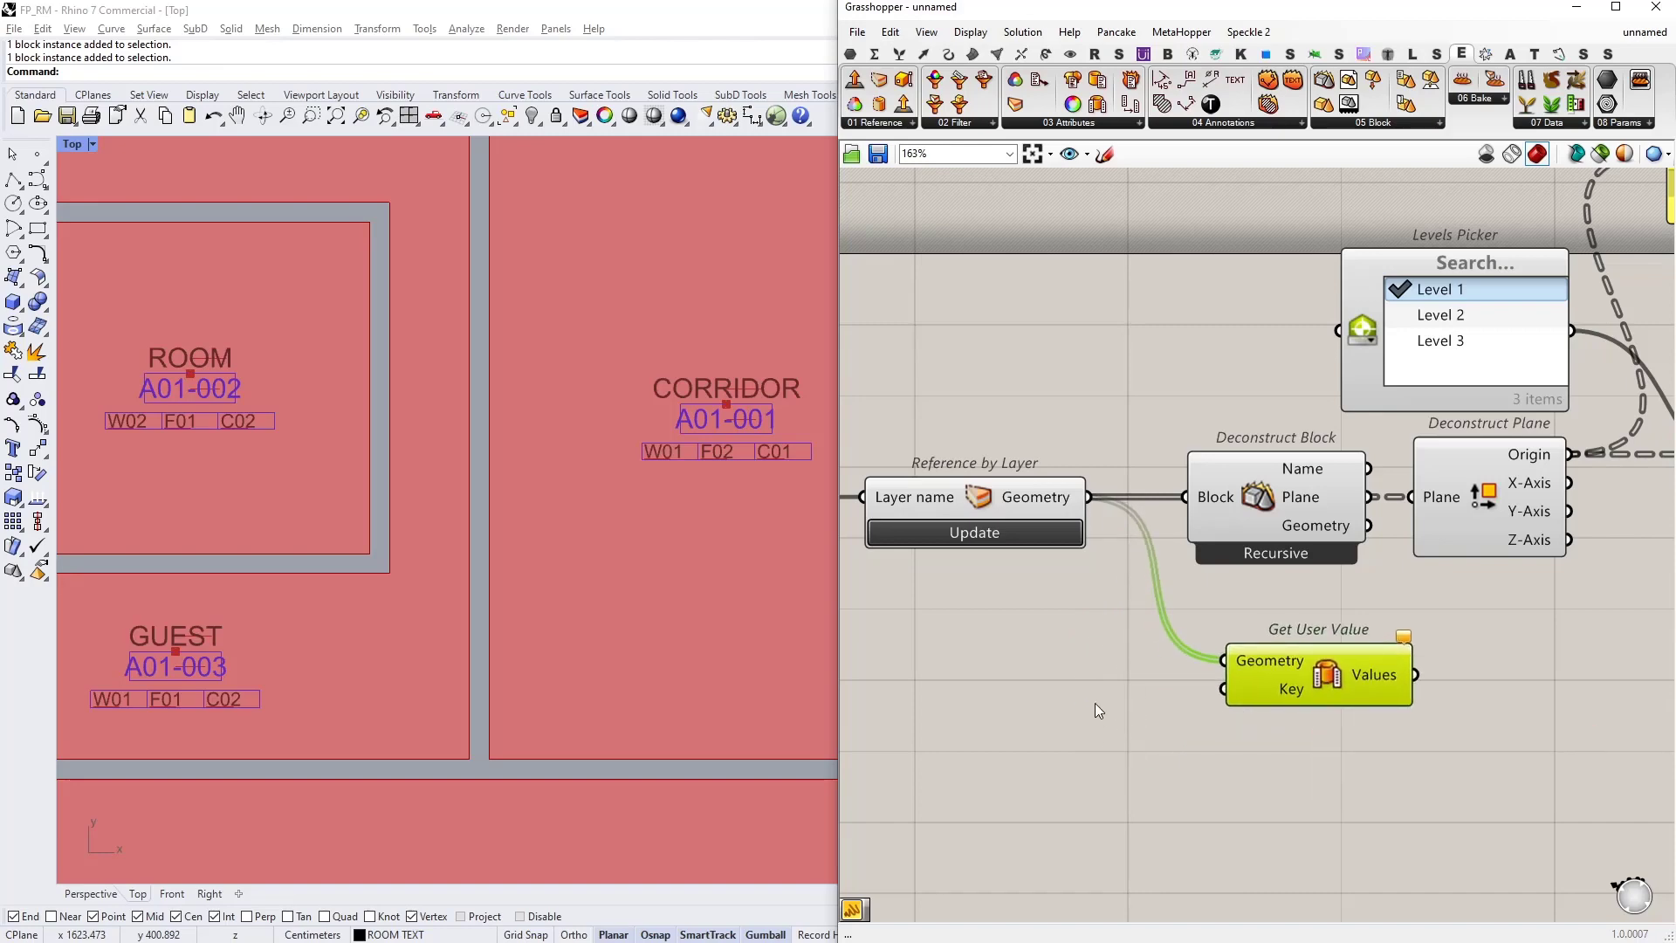
Step: Recheck the CORRIDOR block's keys, then connect a ROOMNAME panel to Get User Value's Key
{"action": "left_click", "coordinate": [1576, 7]}
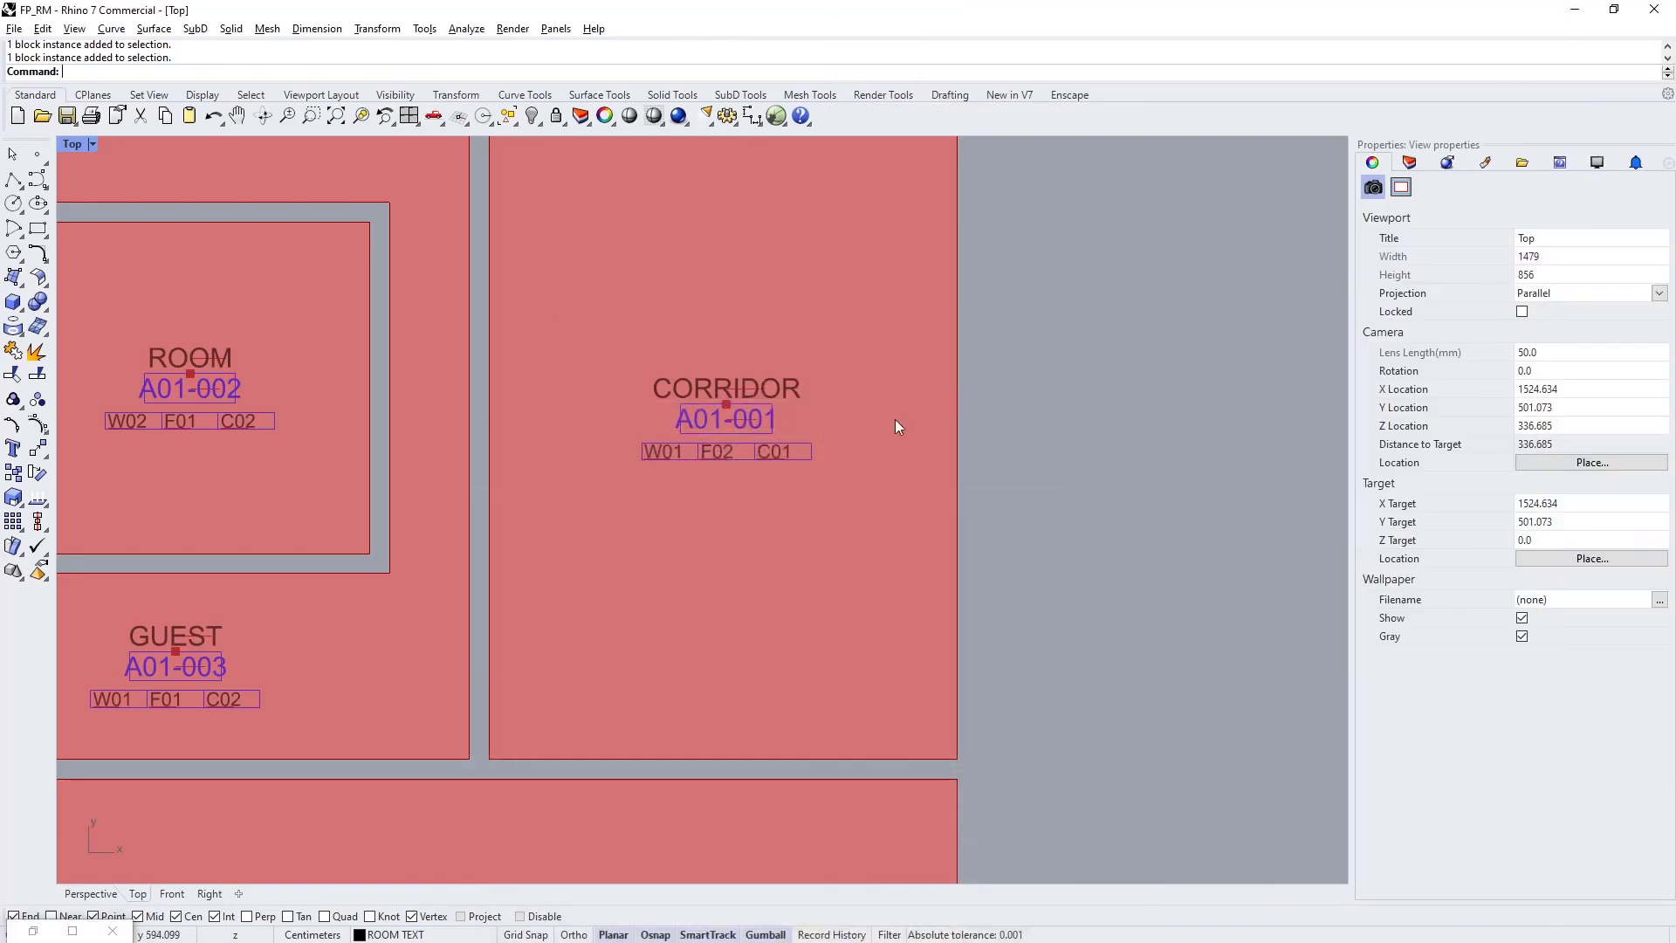
{"action": "left_click", "coordinate": [745, 439]}
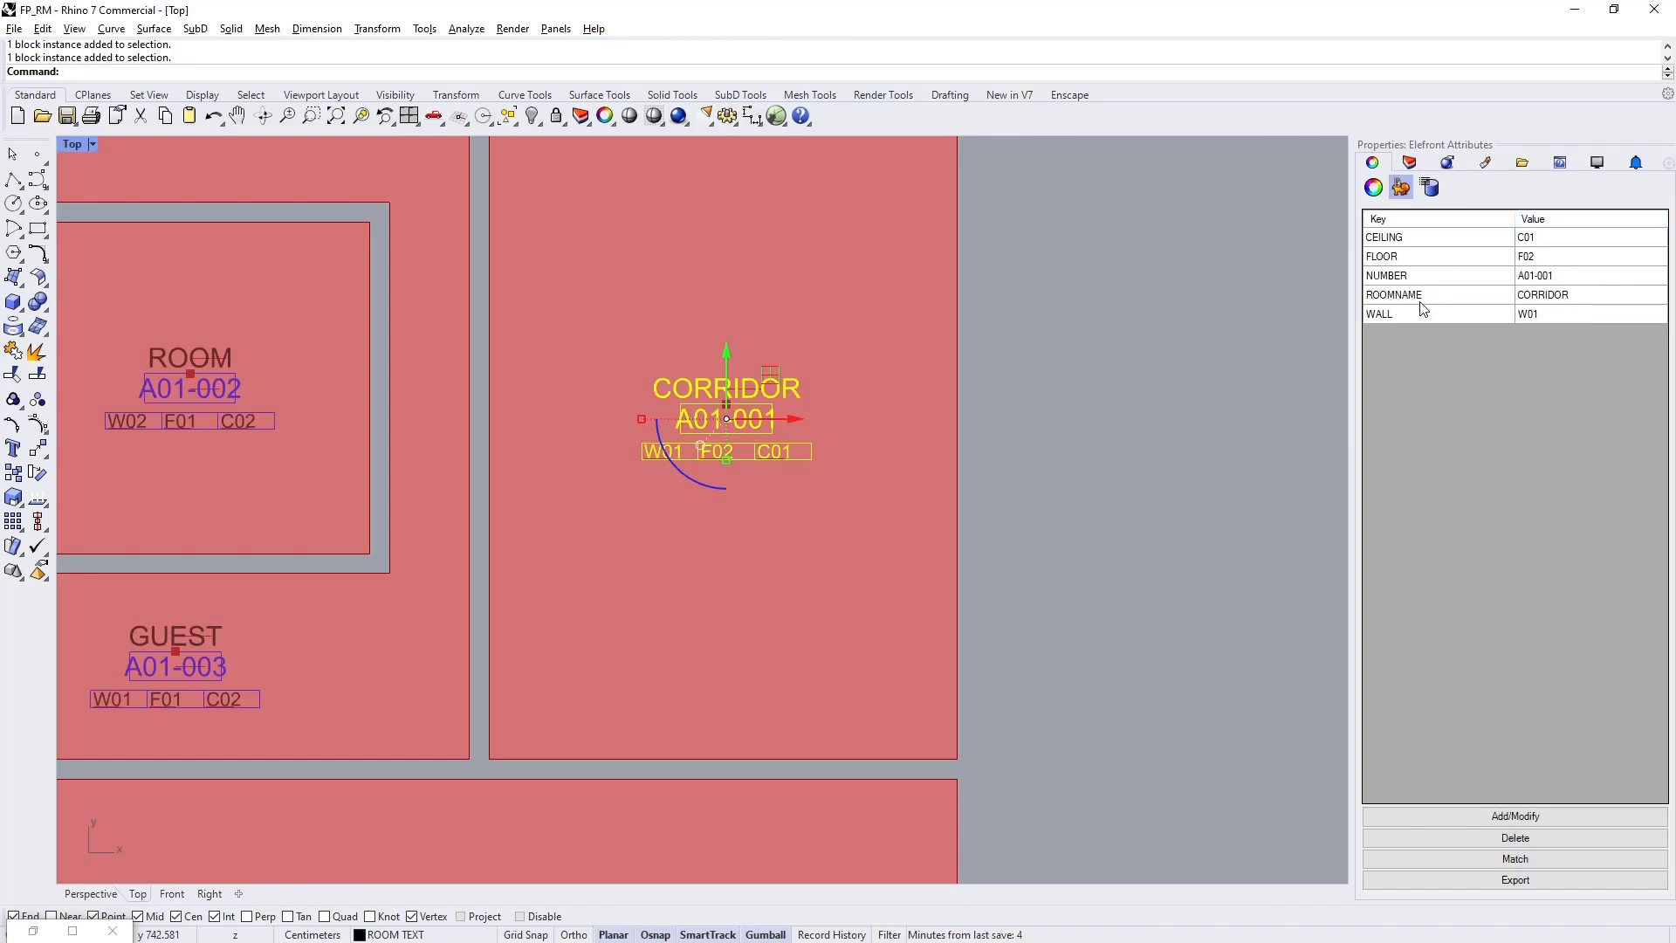
{"action": "left_click", "coordinate": [33, 931]}
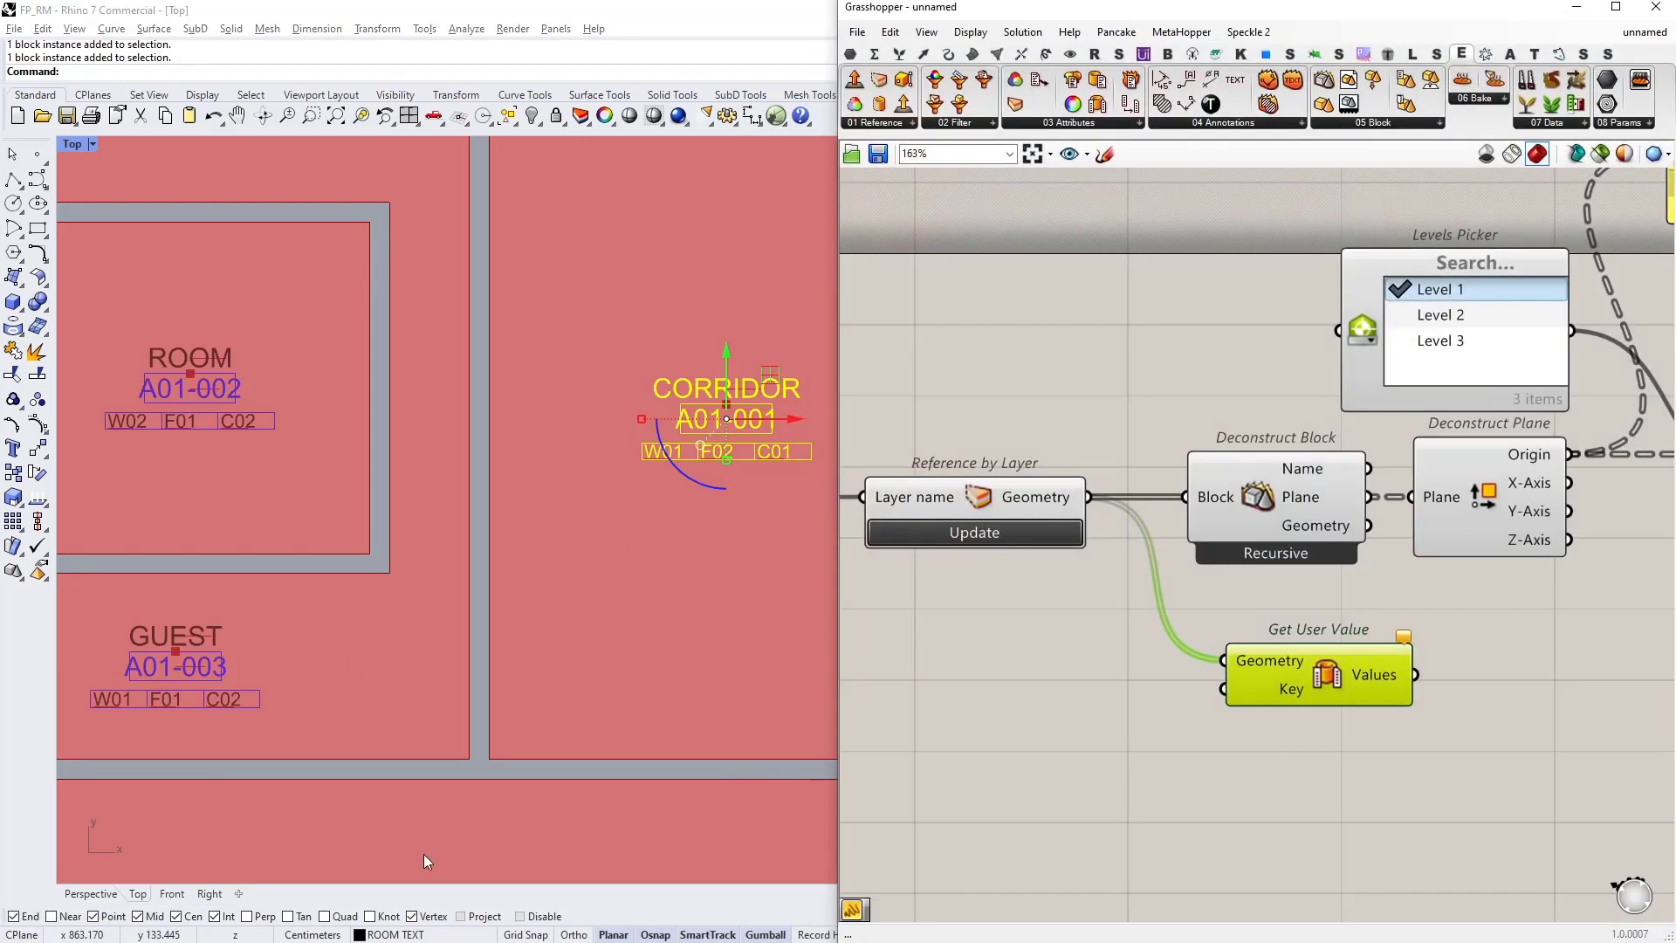
{"action": "double_click", "coordinate": [971, 731]}
{"action": "type", "text": "panel"}
{"action": "key", "text": "Return"}
{"action": "type", "text": "\"ROOMNANME"}
{"action": "key", "text": "BackSpace"}
{"action": "key", "text": "BackSpace"}
{"action": "key", "text": "BackSpace"}
{"action": "key", "text": "BackSpace"}
{"action": "key", "text": "BackSpace"}
{"action": "key", "text": "BackSpace"}
{"action": "key", "text": "BackSpace"}
{"action": "key", "text": "BackSpace"}
{"action": "key", "text": "BackSpace"}
{"action": "type", "text": "ROOMNAME"}
{"action": "key", "text": "Return"}
{"action": "left_click_drag", "start_coordinate": [1004, 730], "coordinate": [1223, 689]}
Step: Check Get User Value's output listing the 13 room names
{"action": "left_click", "coordinate": [973, 721]}
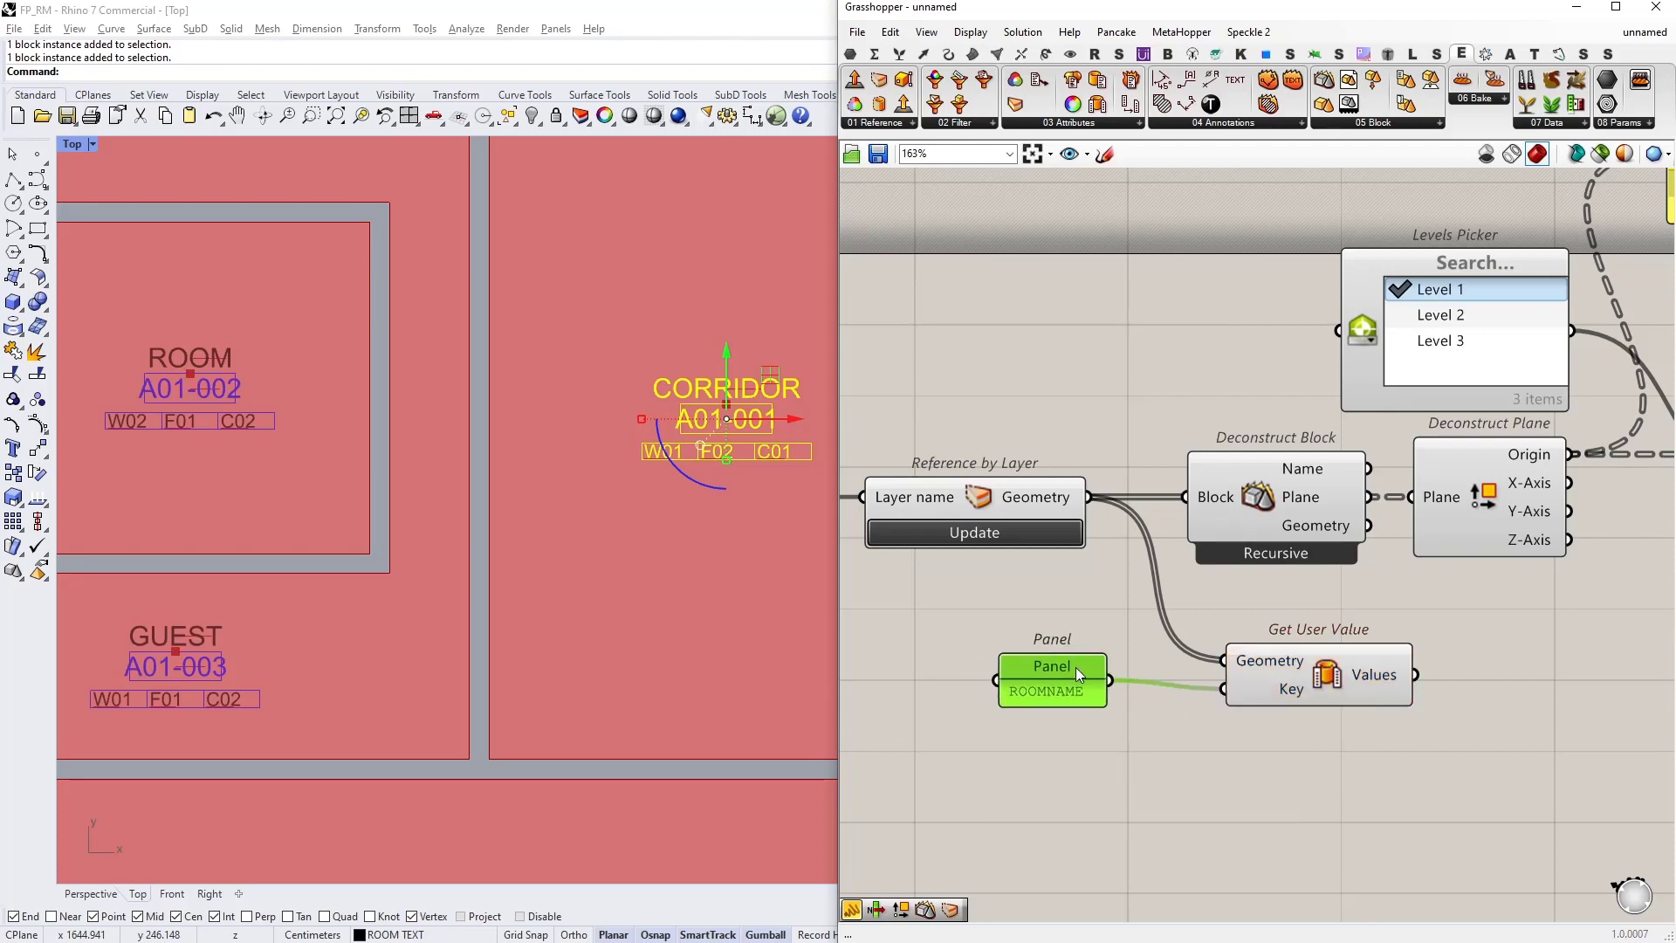
{"action": "right_click_drag", "start_coordinate": [1071, 678], "coordinate": [898, 631]}
{"action": "mouse_move", "coordinate": [1224, 629]}
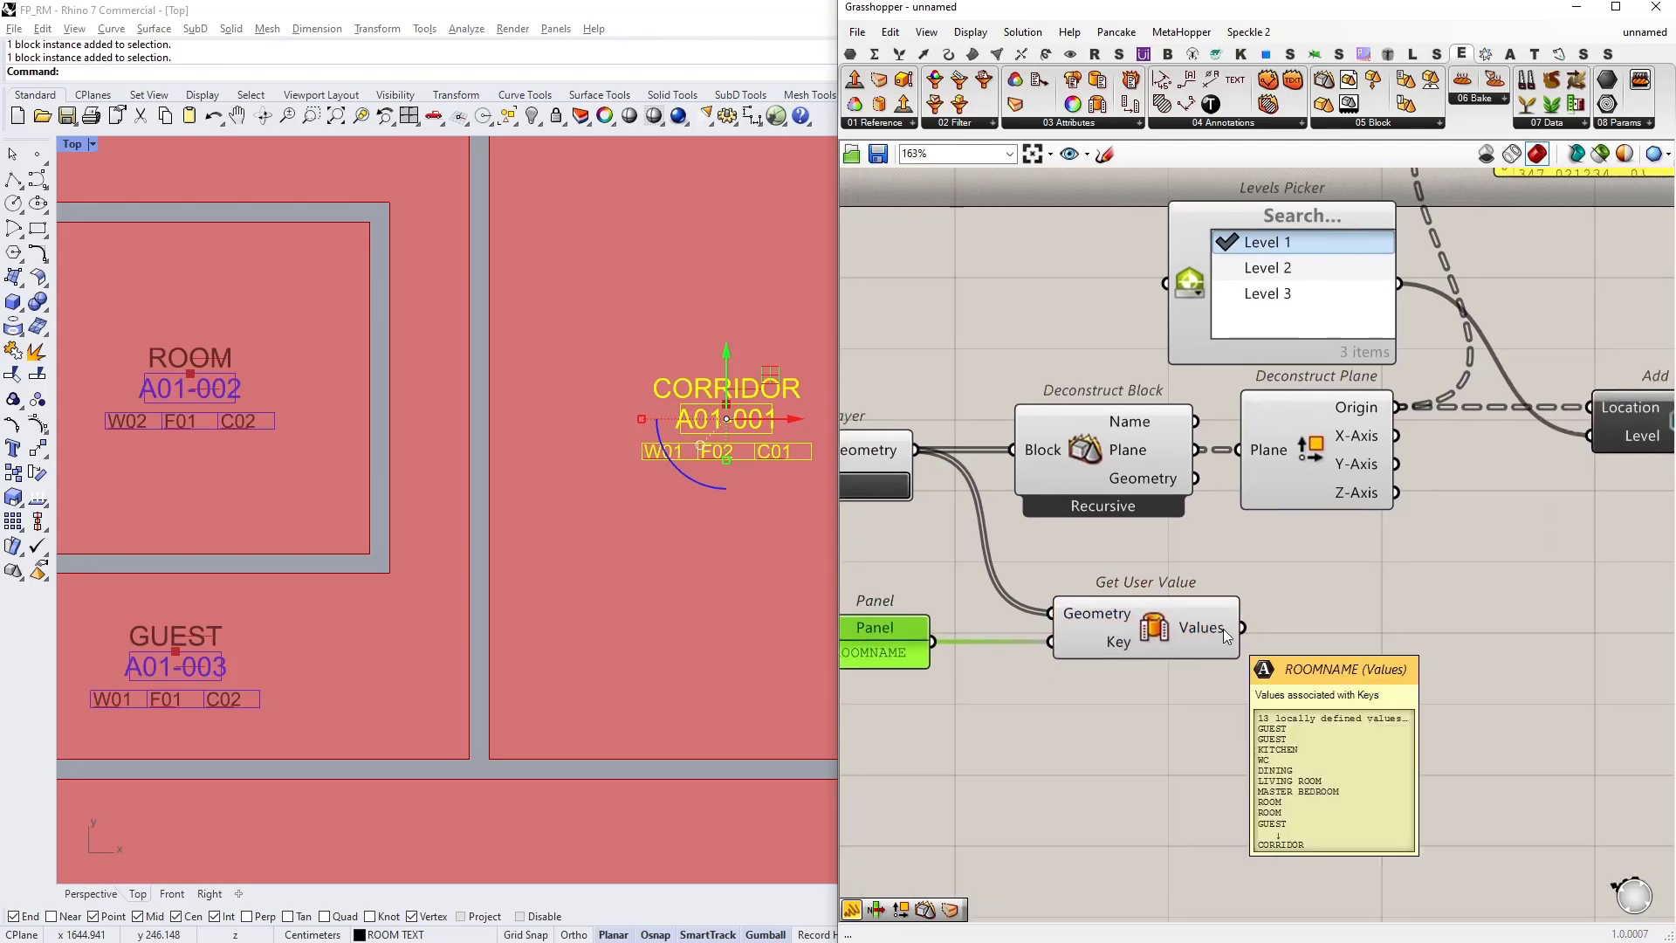
{"action": "scroll", "coordinate": [1223, 628], "scroll_direction": "down", "scroll_amount": 3}
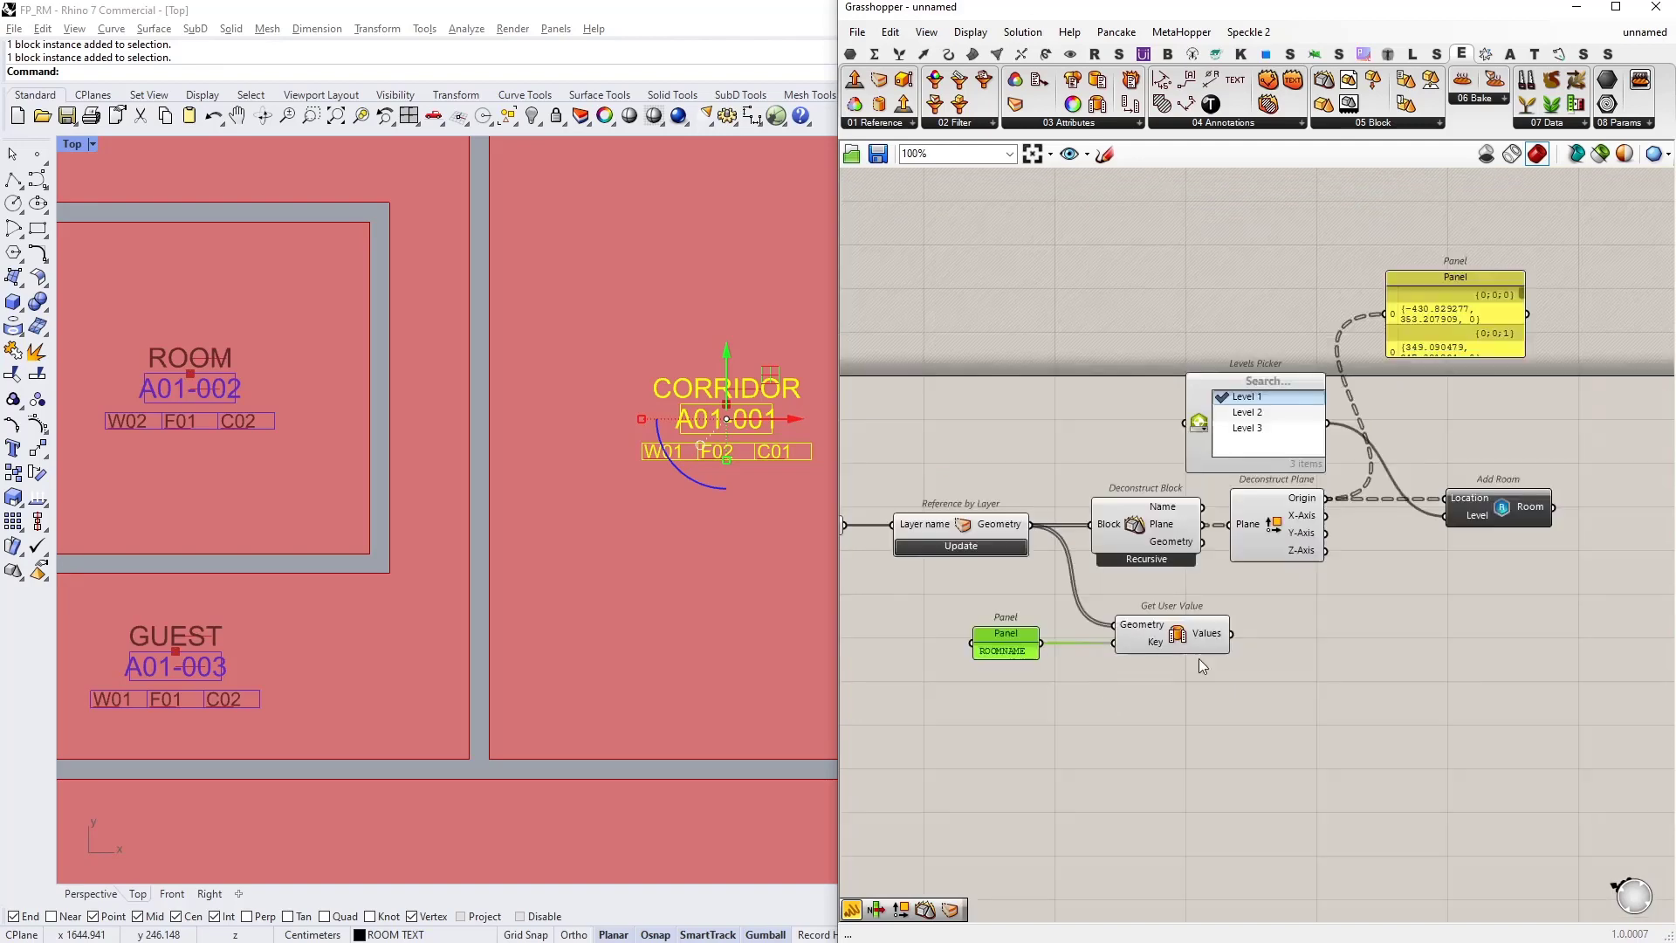
{"action": "left_click", "coordinate": [1091, 681]}
{"action": "scroll", "coordinate": [1075, 619], "scroll_direction": "up", "scroll_amount": 1}
Step: Add NUMBER, WALL, FLOOR, CEILING under ROOMNAME in the key panel and untick Multiline Data
{"action": "scroll", "coordinate": [998, 611], "scroll_direction": "up", "scroll_amount": 1}
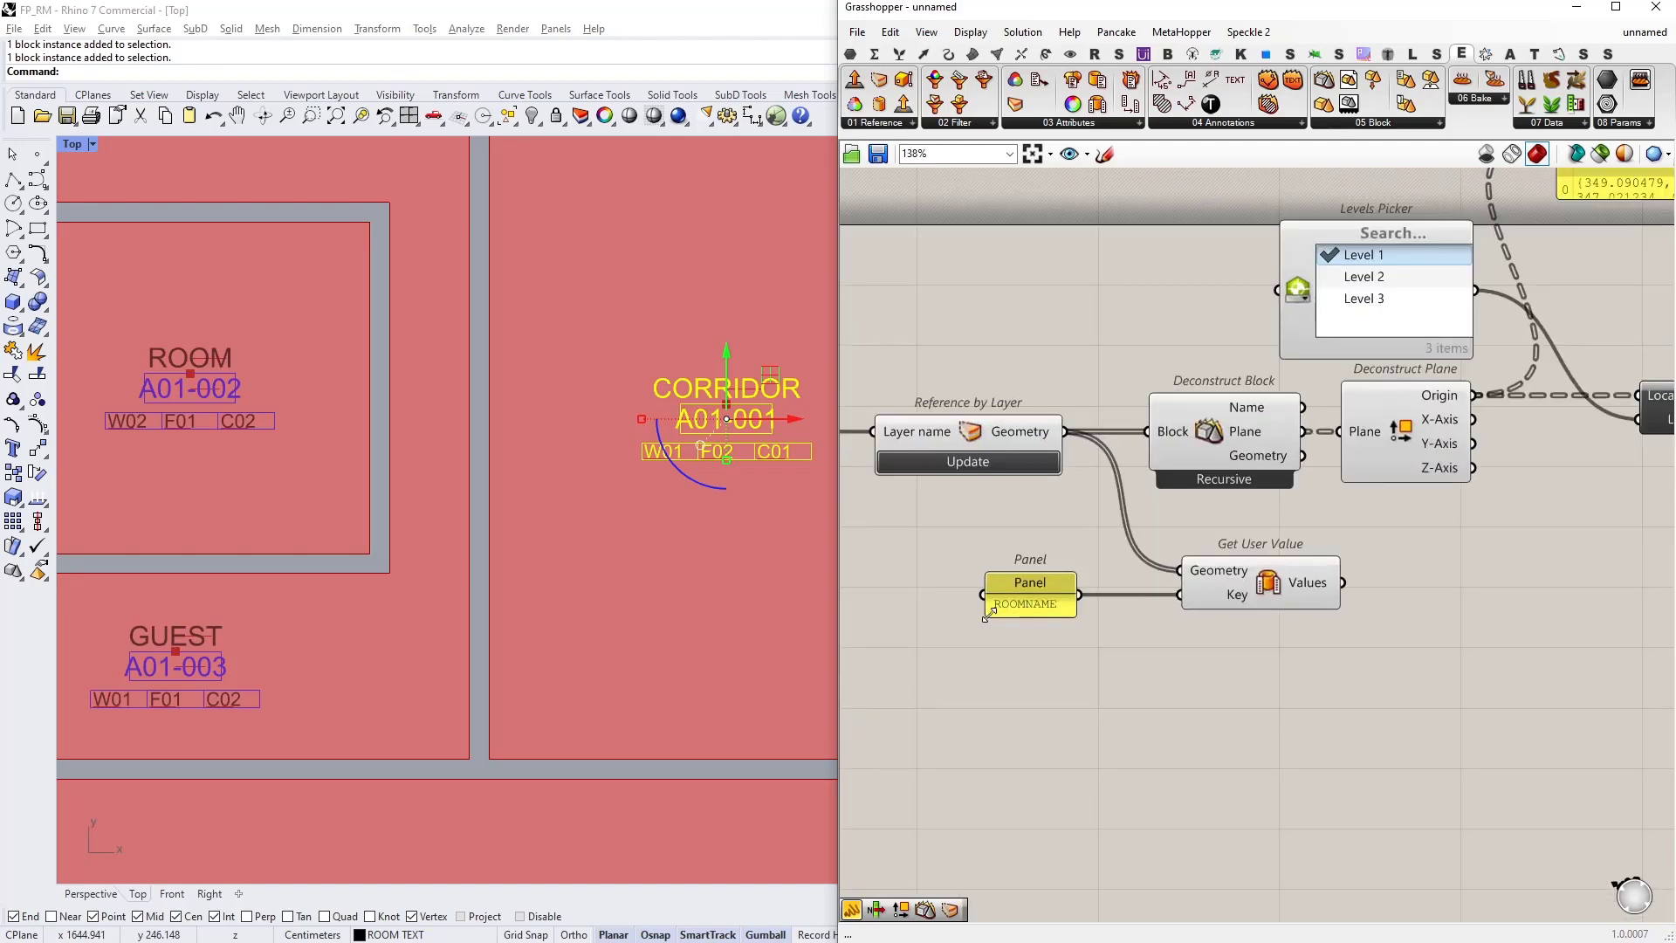
{"action": "left_click_drag", "start_coordinate": [990, 608], "coordinate": [935, 690]}
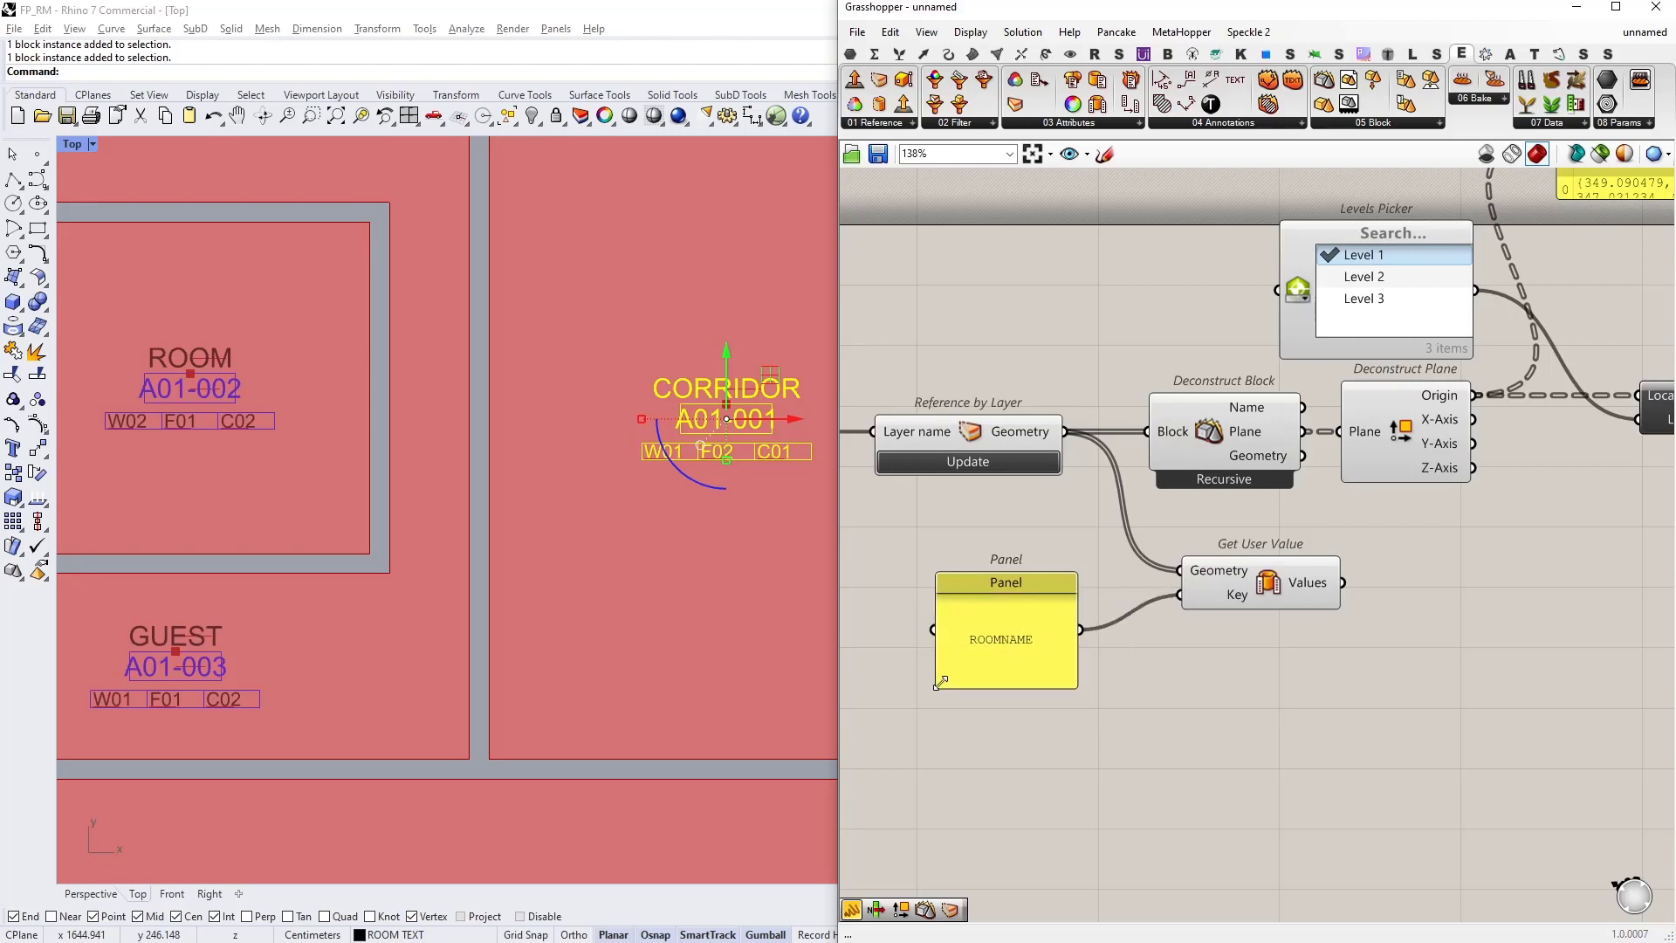
{"action": "double_click", "coordinate": [1044, 641]}
{"action": "left_click", "coordinate": [1039, 587]}
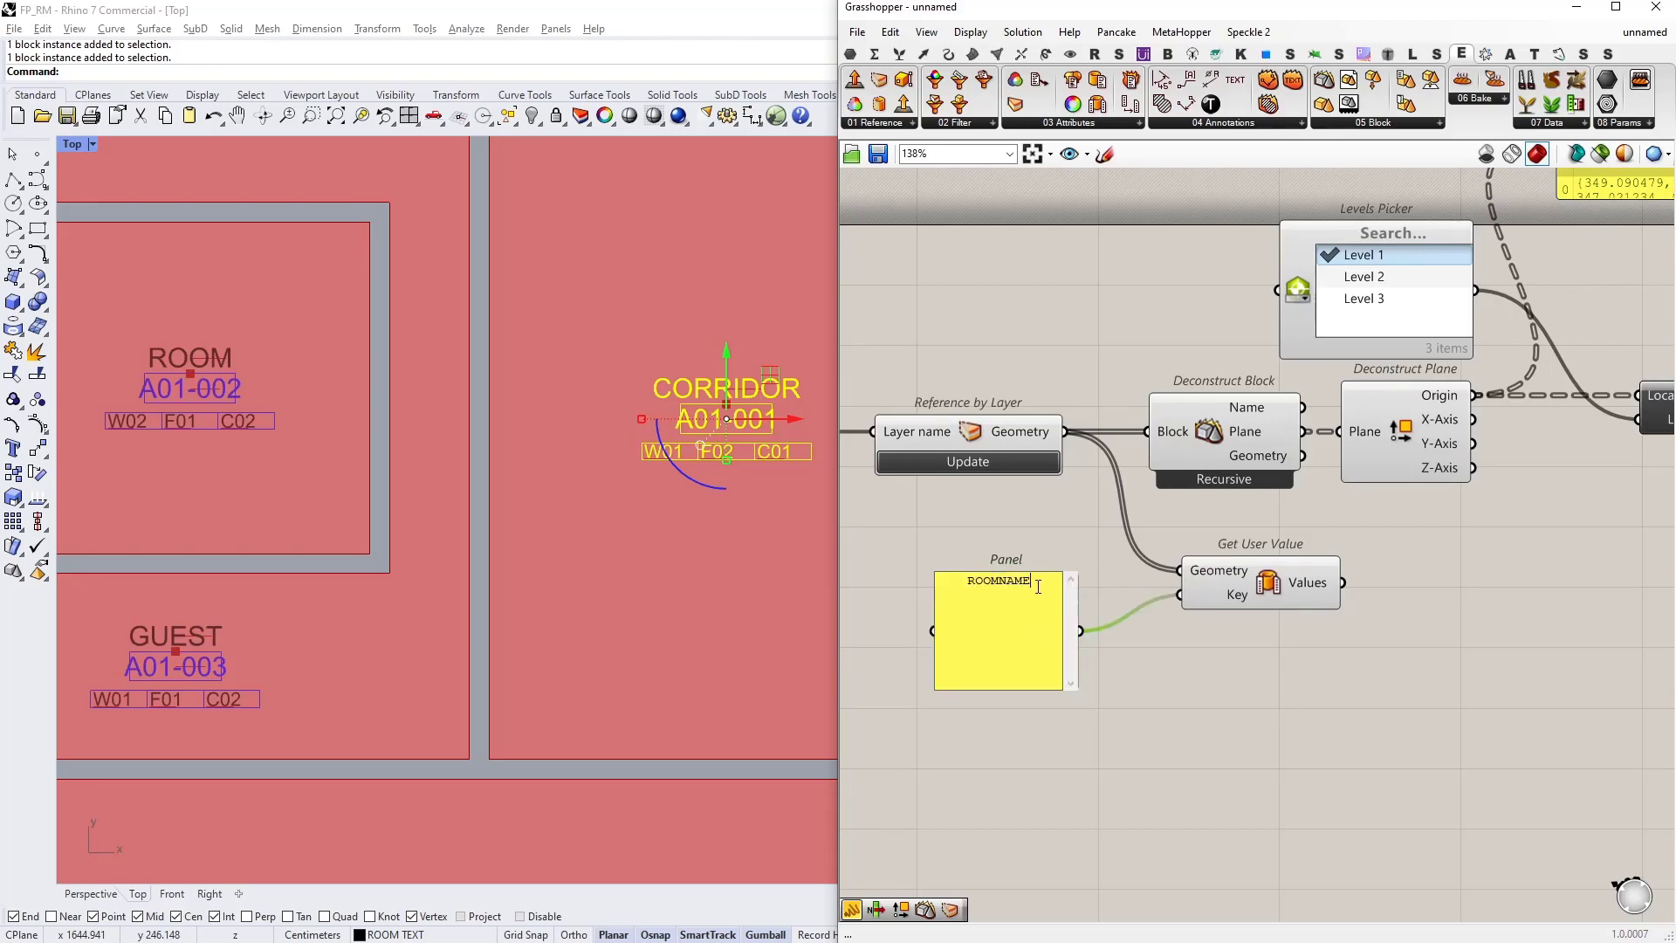
{"action": "type", "text": "NUMBER "}
{"action": "type", "text": "WALL "}
{"action": "type", "text": "FLOOR "}
{"action": "type", "text": "CEILING"}
{"action": "key", "text": "Return"}
{"action": "left_click", "coordinate": [1157, 694]}
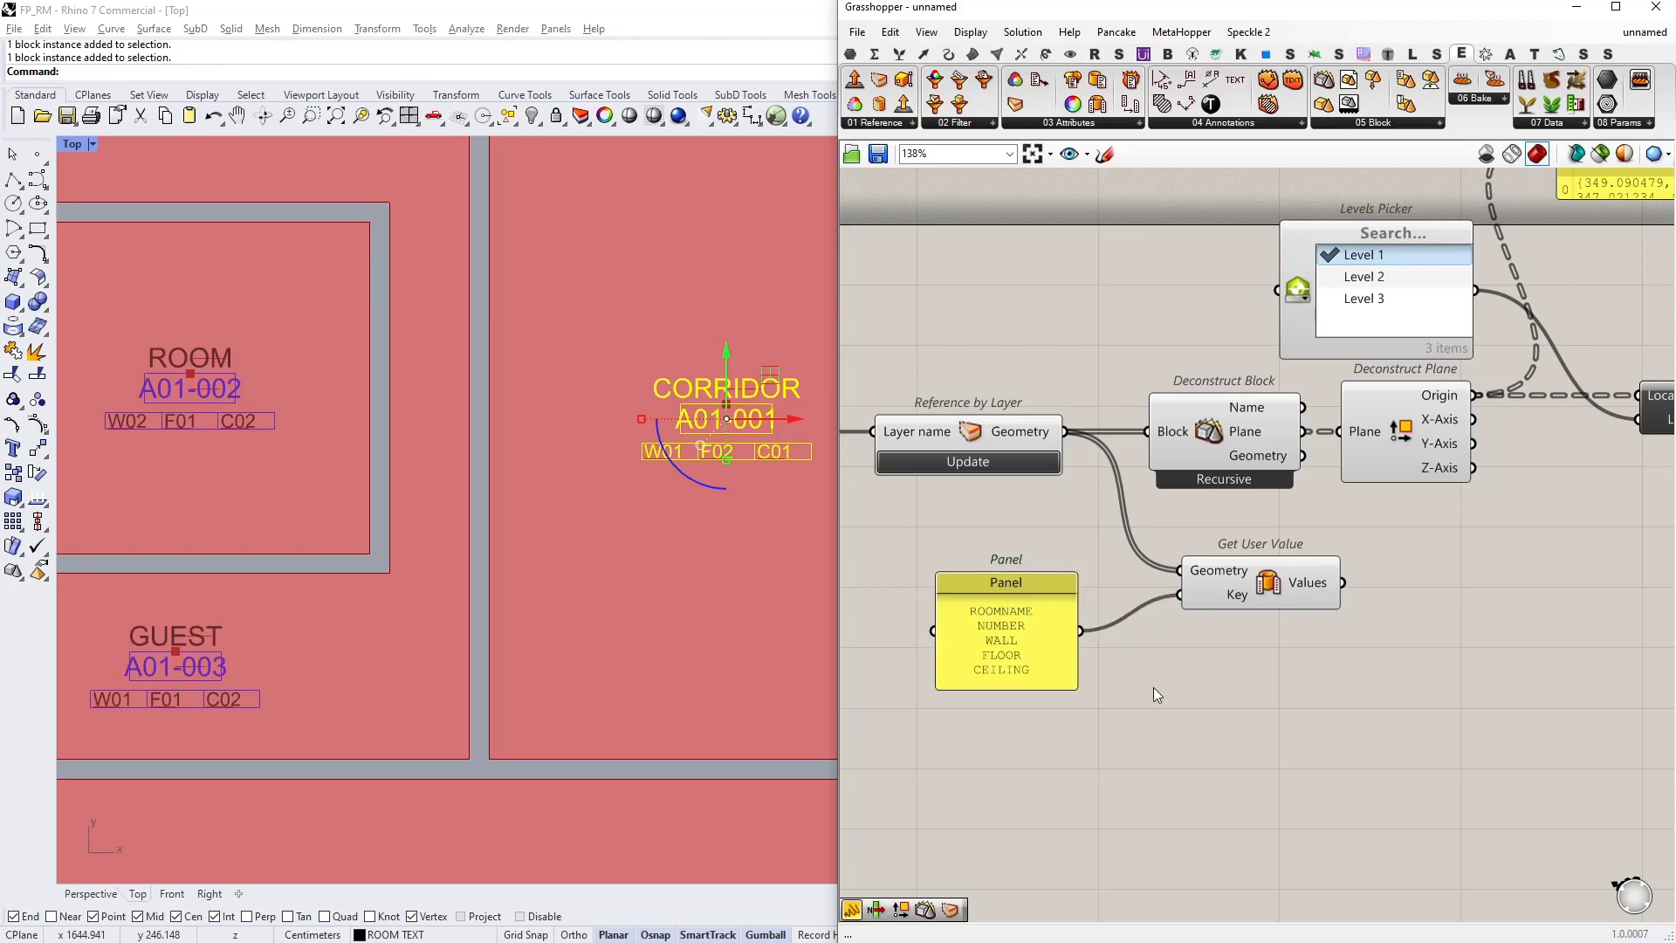
{"action": "left_click", "coordinate": [1019, 618]}
{"action": "right_click", "coordinate": [1019, 619]}
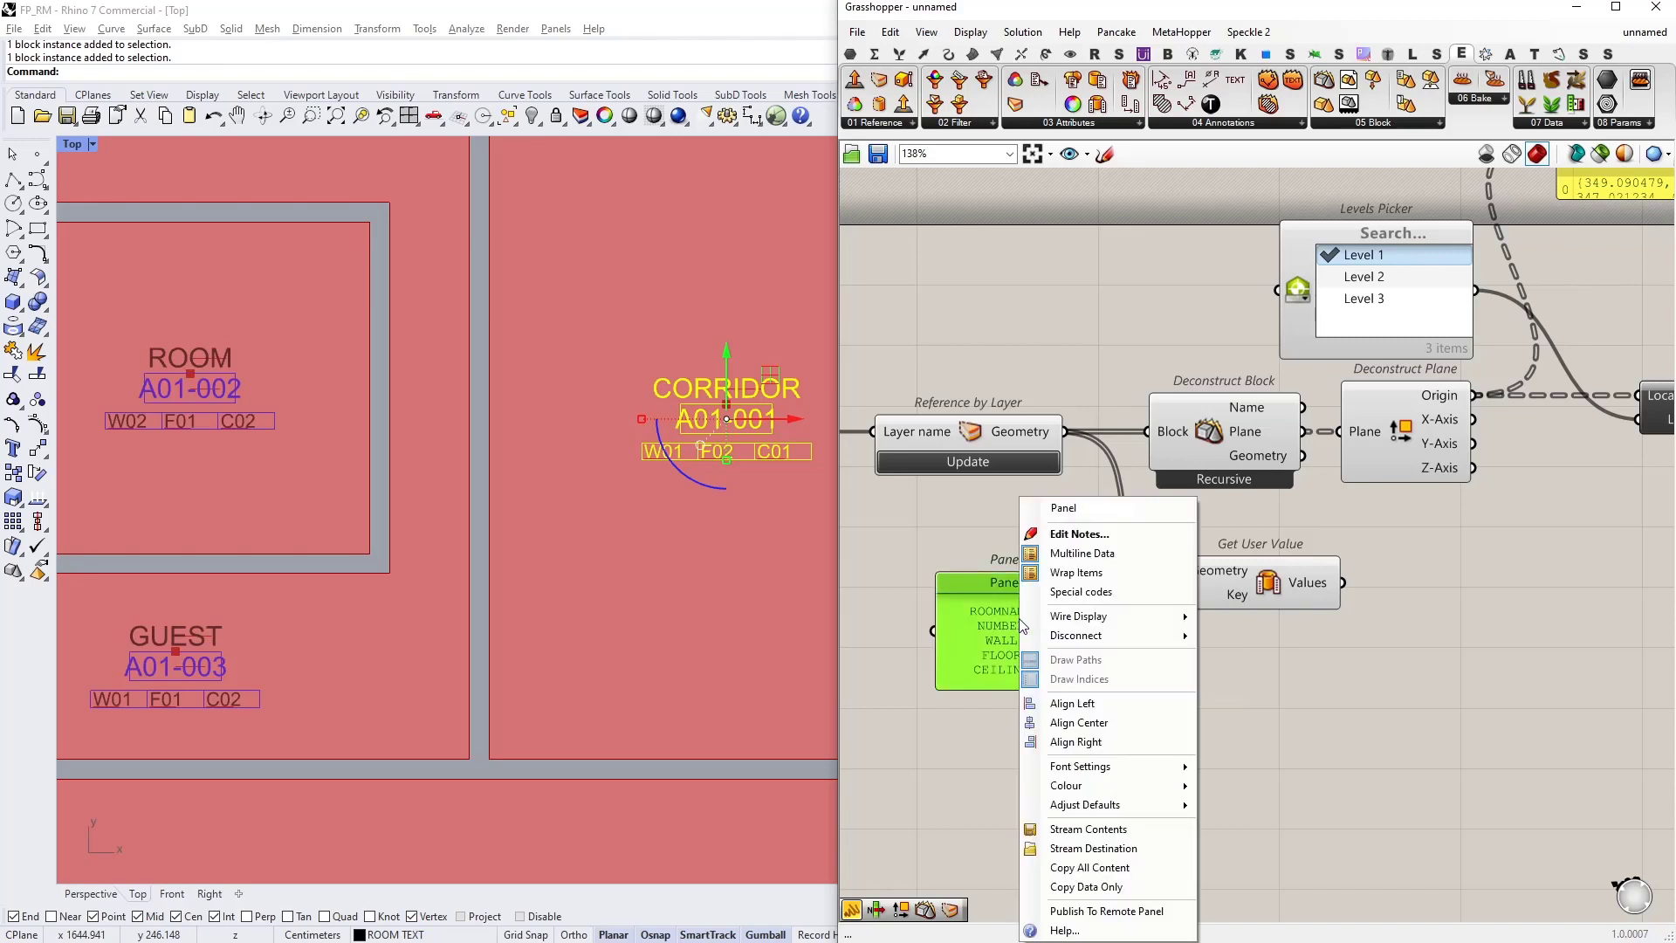
{"action": "left_click", "coordinate": [1080, 554]}
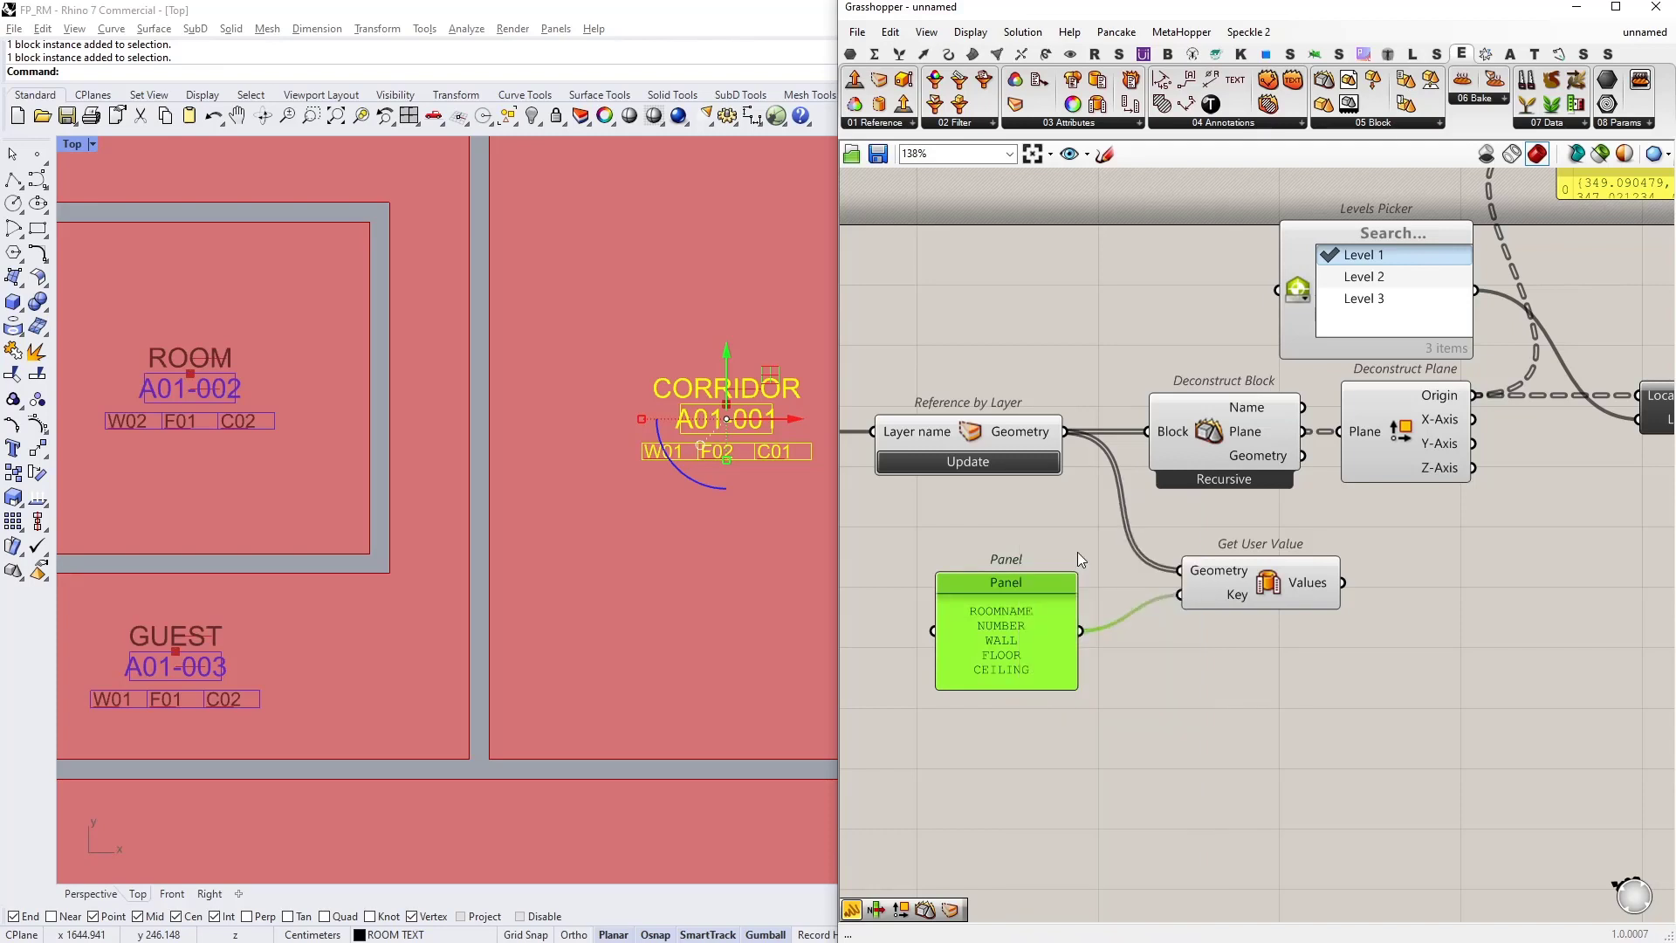
Step: Wire Get User Value's Values into a new panel showing results like GUEST, A01-008, W01, F01, C02
{"action": "mouse_move", "coordinate": [1042, 687]}
{"action": "left_mouse_down"}
{"action": "mouse_move", "coordinate": [1030, 733]}
{"action": "mouse_move", "coordinate": [1030, 657]}
{"action": "left_mouse_up"}
{"action": "right_click_drag", "start_coordinate": [1030, 657], "coordinate": [790, 652]}
{"action": "double_click", "coordinate": [1247, 614]}
{"action": "type", "text": "*"}
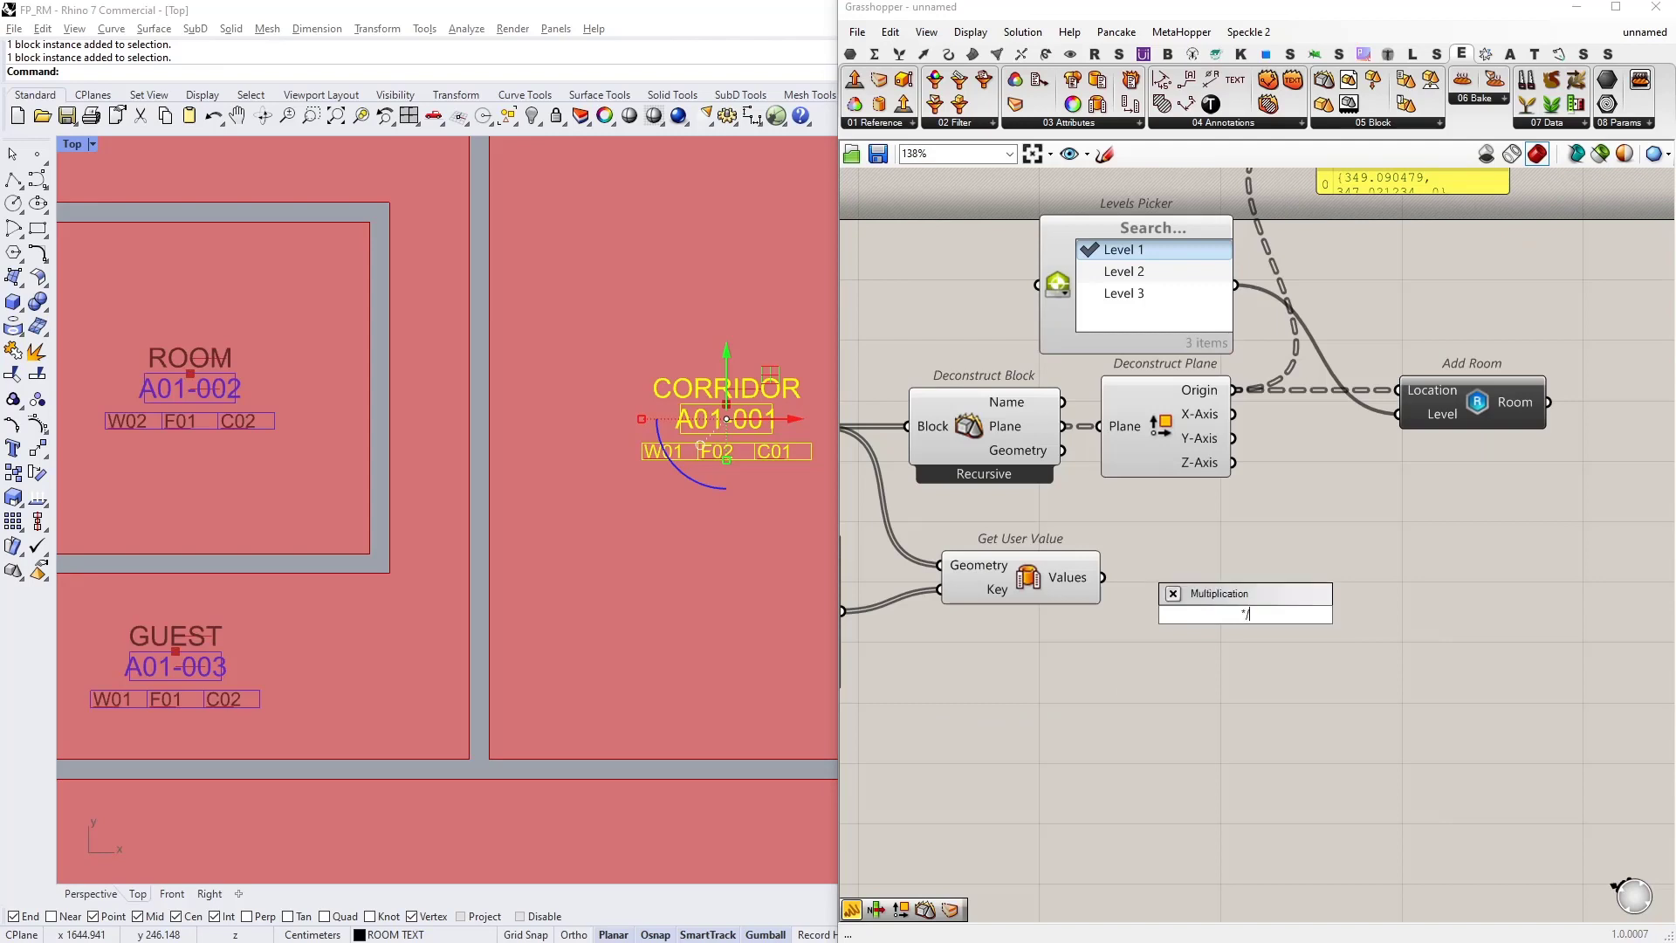
{"action": "key", "text": "BackSpace"}
{"action": "type", "text": "//"}
{"action": "key", "text": "Return"}
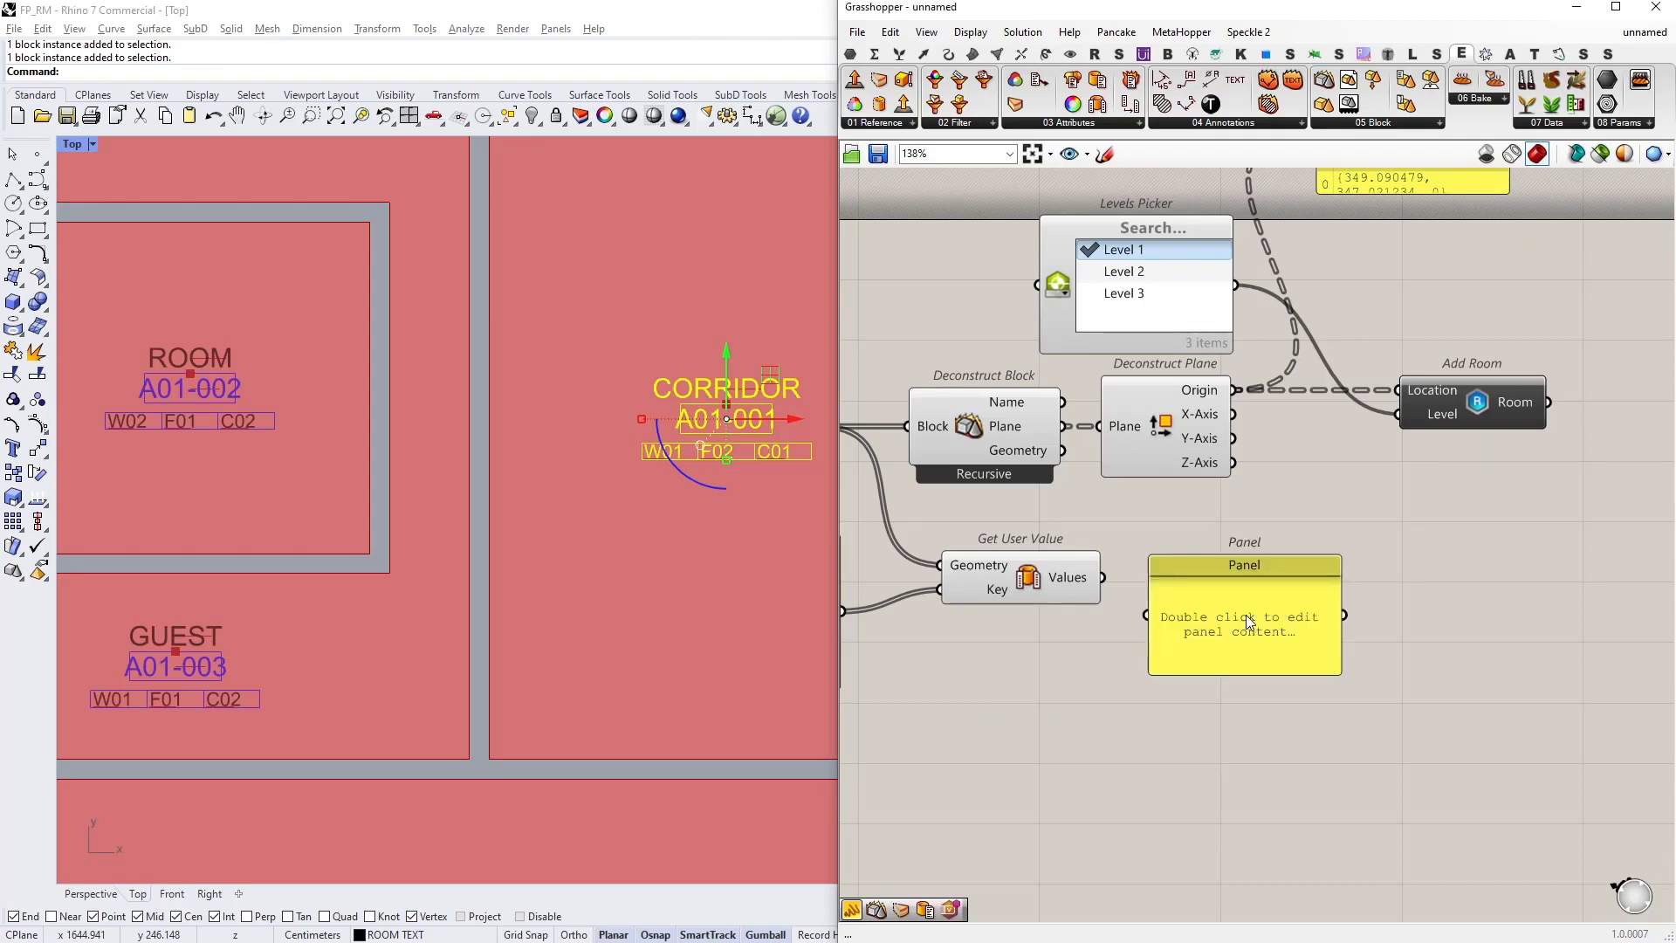
{"action": "left_click_drag", "start_coordinate": [1104, 583], "coordinate": [1198, 644]}
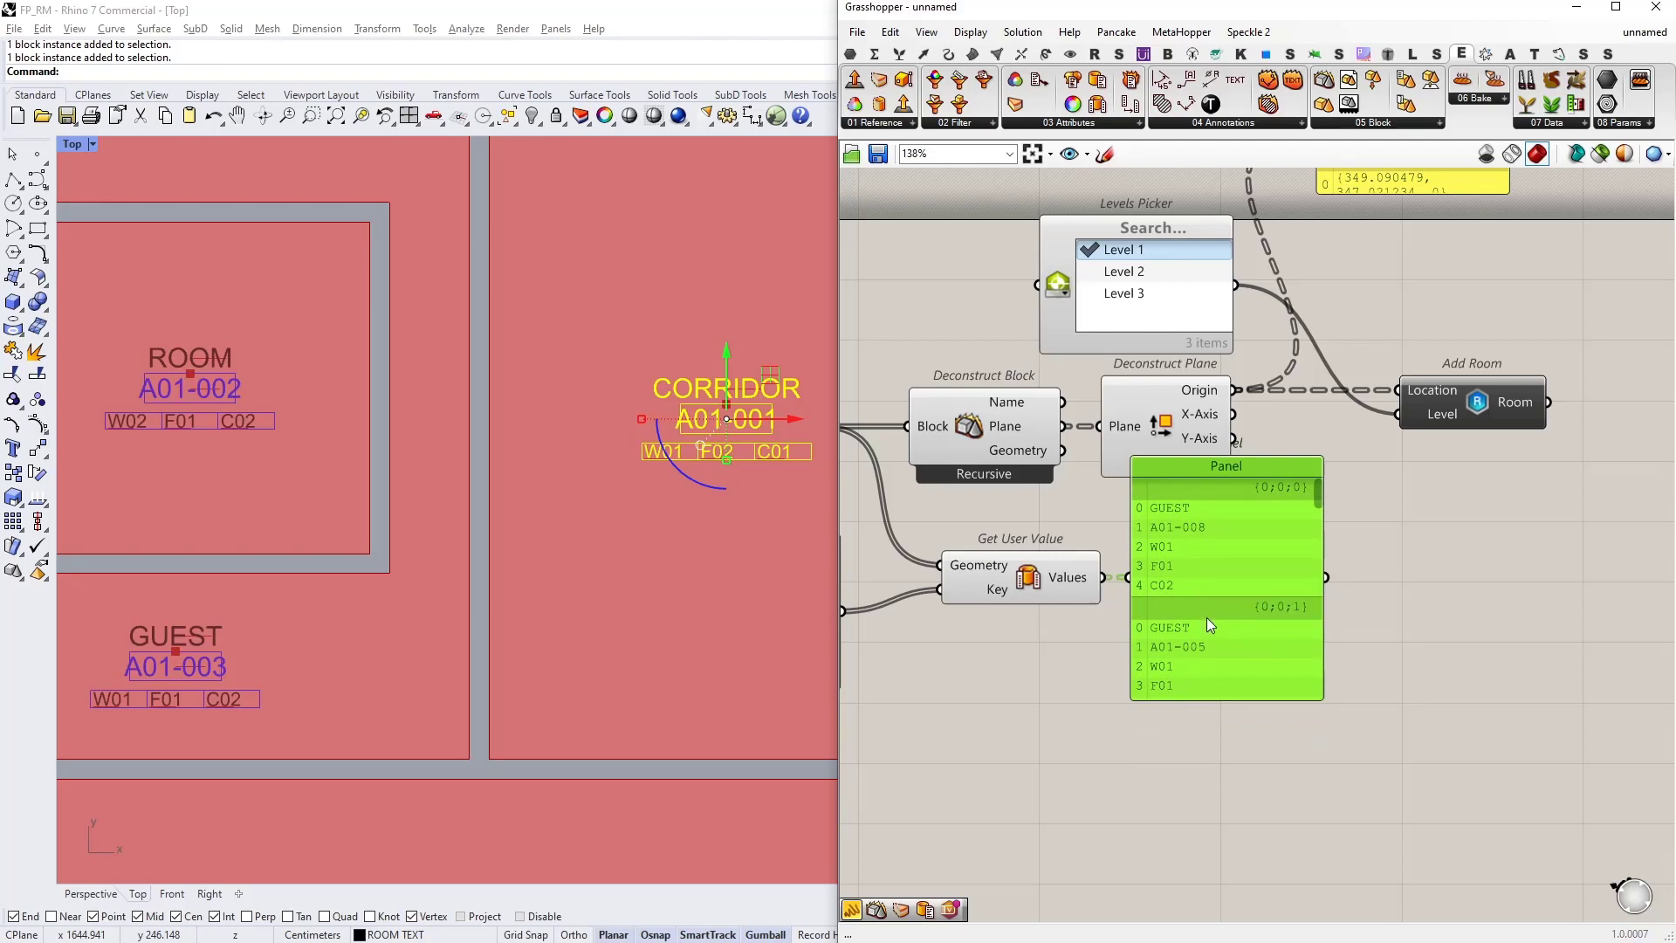
{"action": "left_click", "coordinate": [1049, 584]}
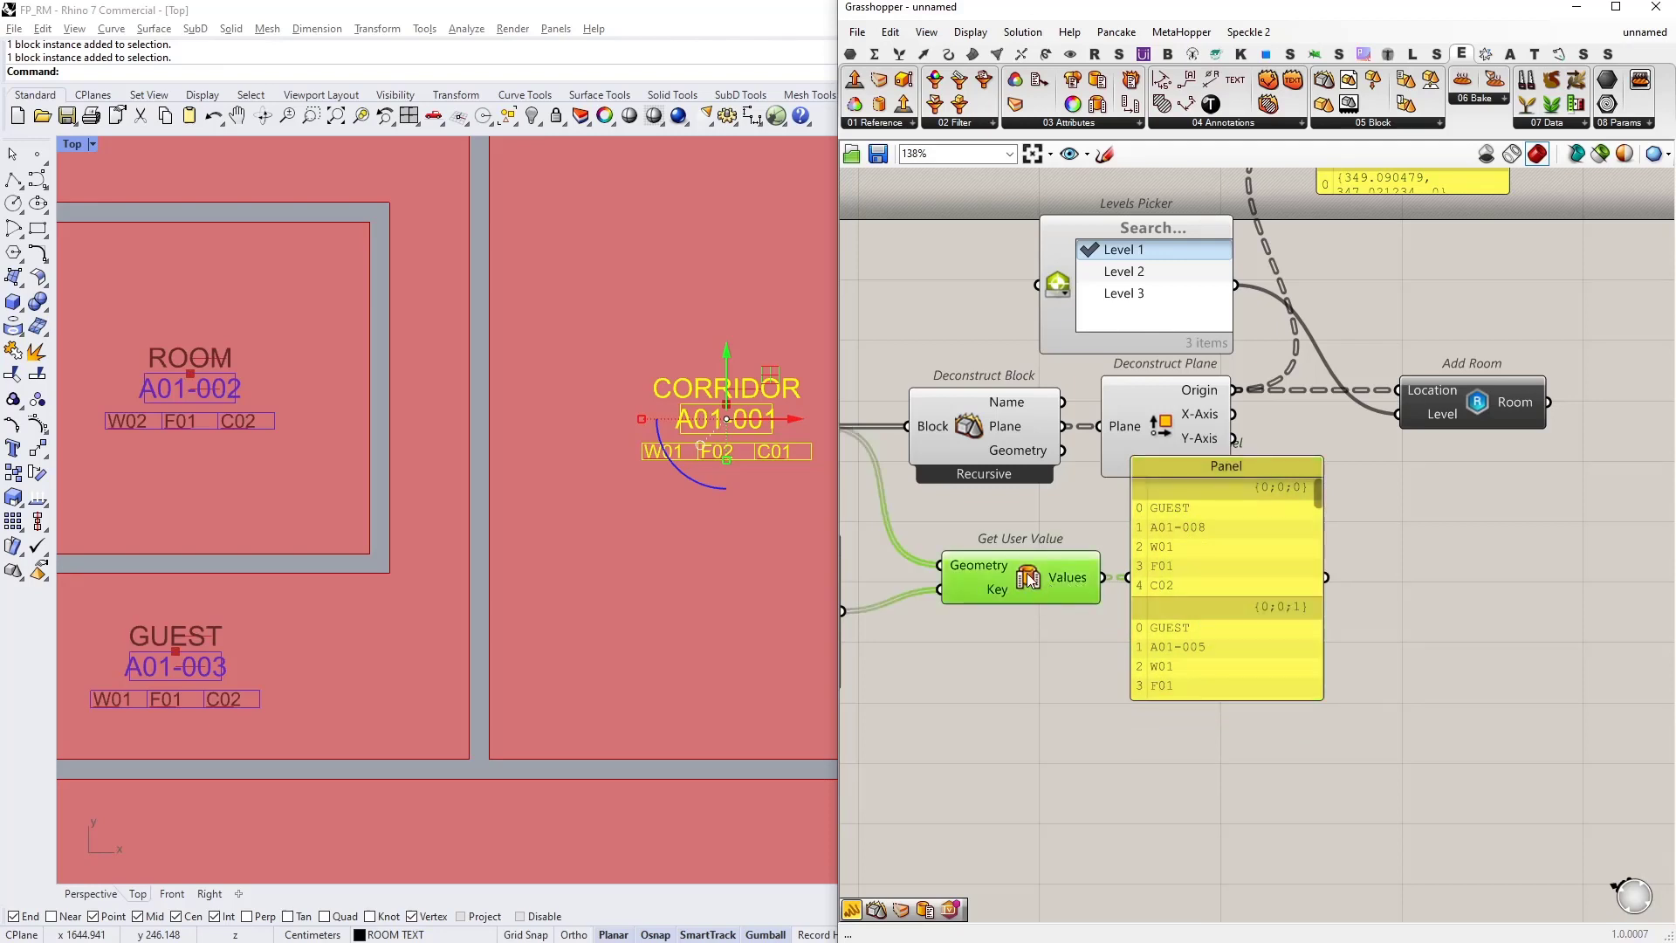
{"action": "right_click_drag", "start_coordinate": [1535, 569], "coordinate": [1266, 557]}
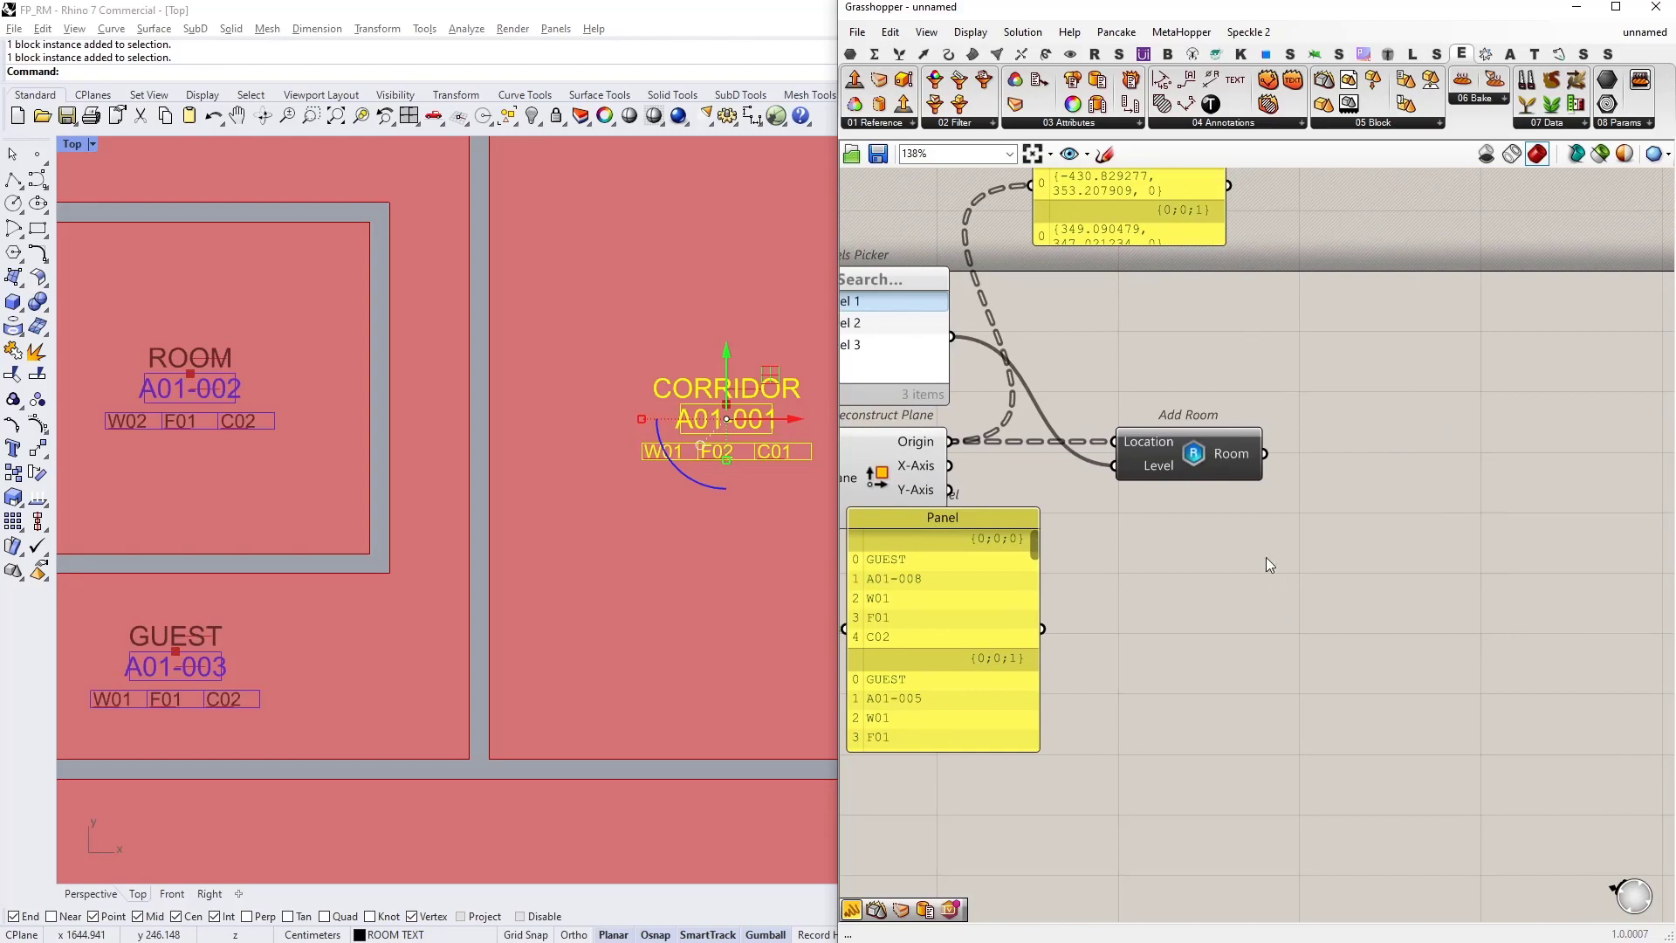
Step: Place an Element Parameter component and feed Add Room's rooms into its Element input
{"action": "left_click", "coordinate": [1229, 459]}
{"action": "left_click", "coordinate": [1245, 595]}
{"action": "double_click", "coordinate": [1370, 542]}
{"action": "type", "text": "ELEMENT PARA"}
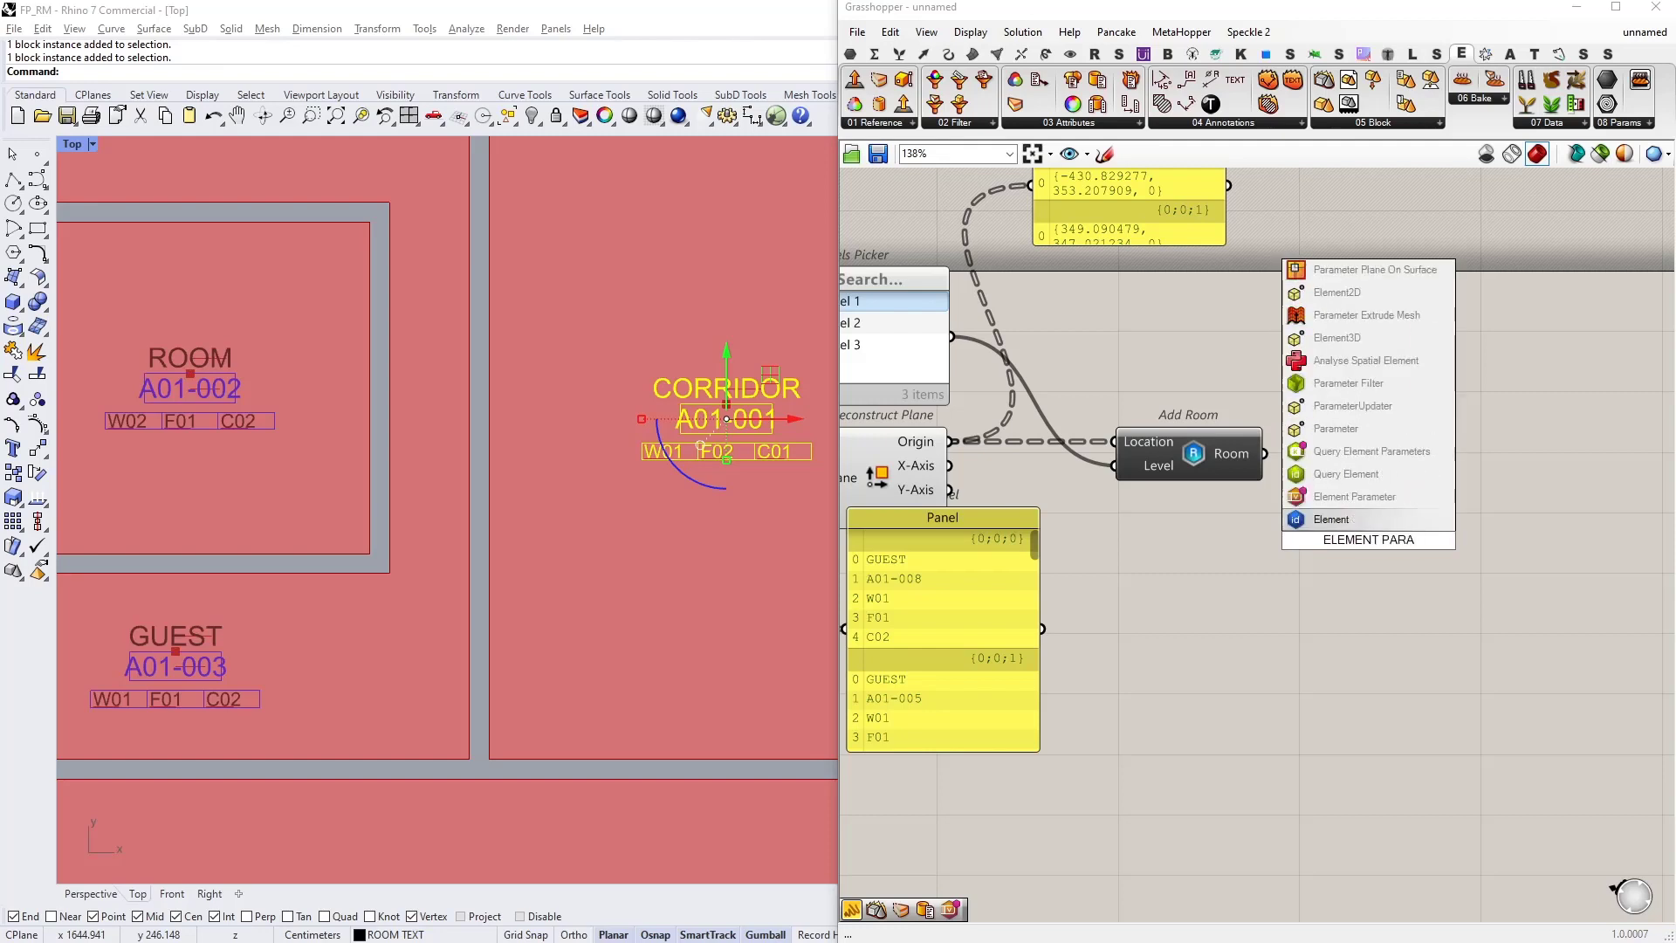
{"action": "key", "text": "Up"}
{"action": "key", "text": "Return"}
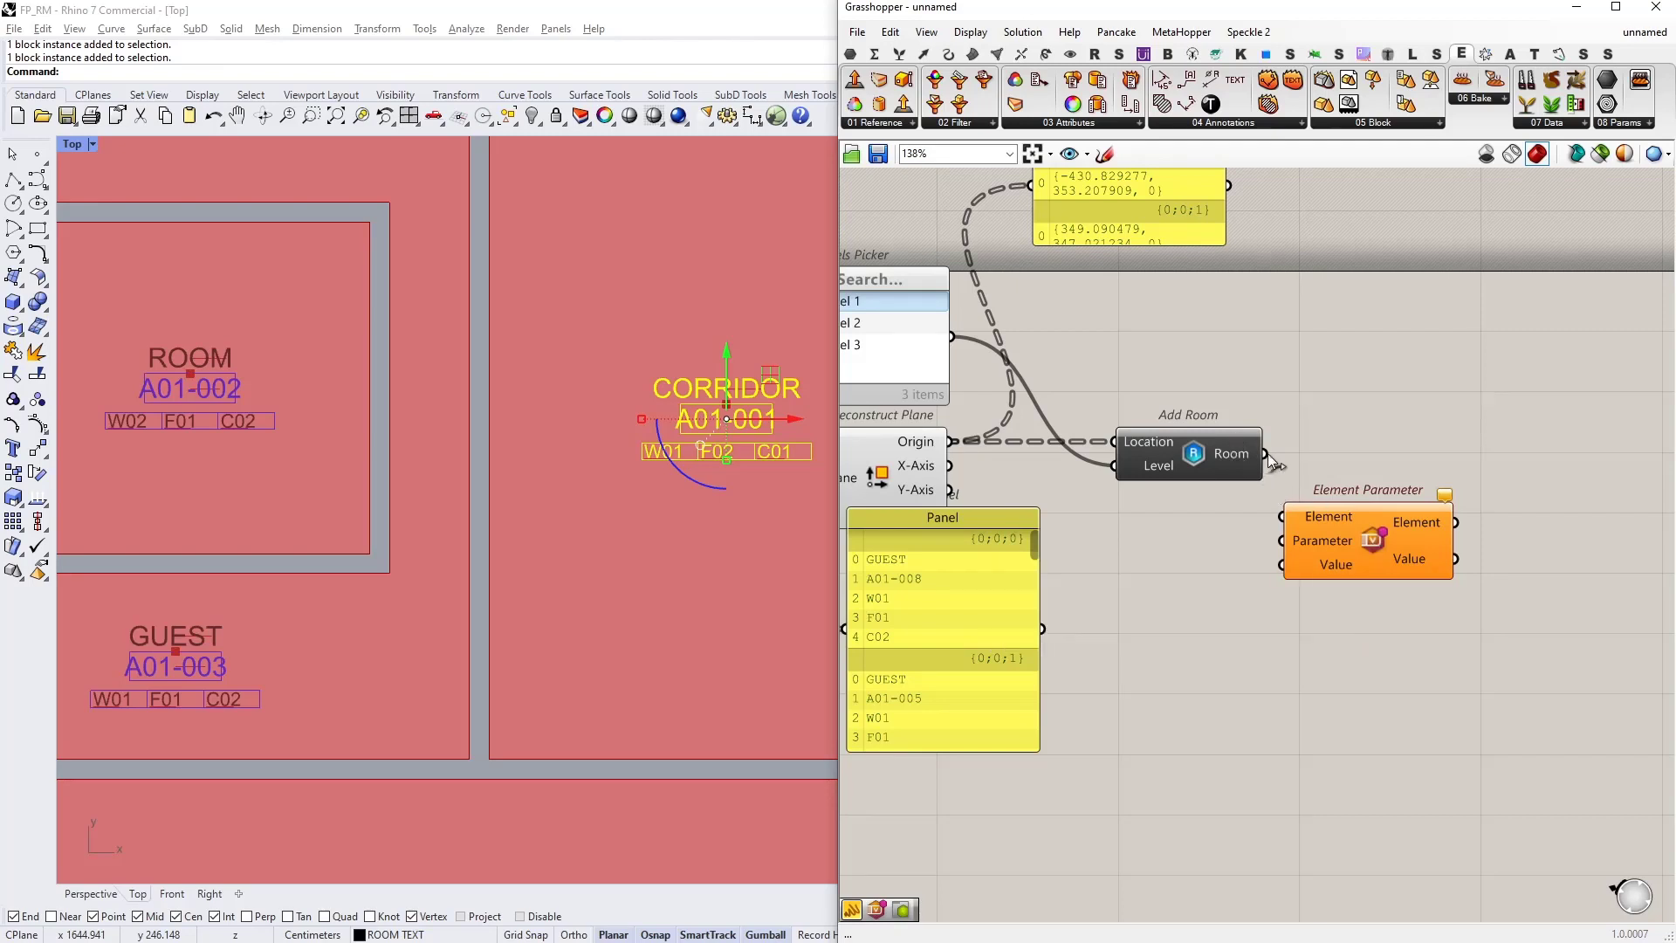
{"action": "left_click_drag", "start_coordinate": [1267, 453], "coordinate": [1383, 469]}
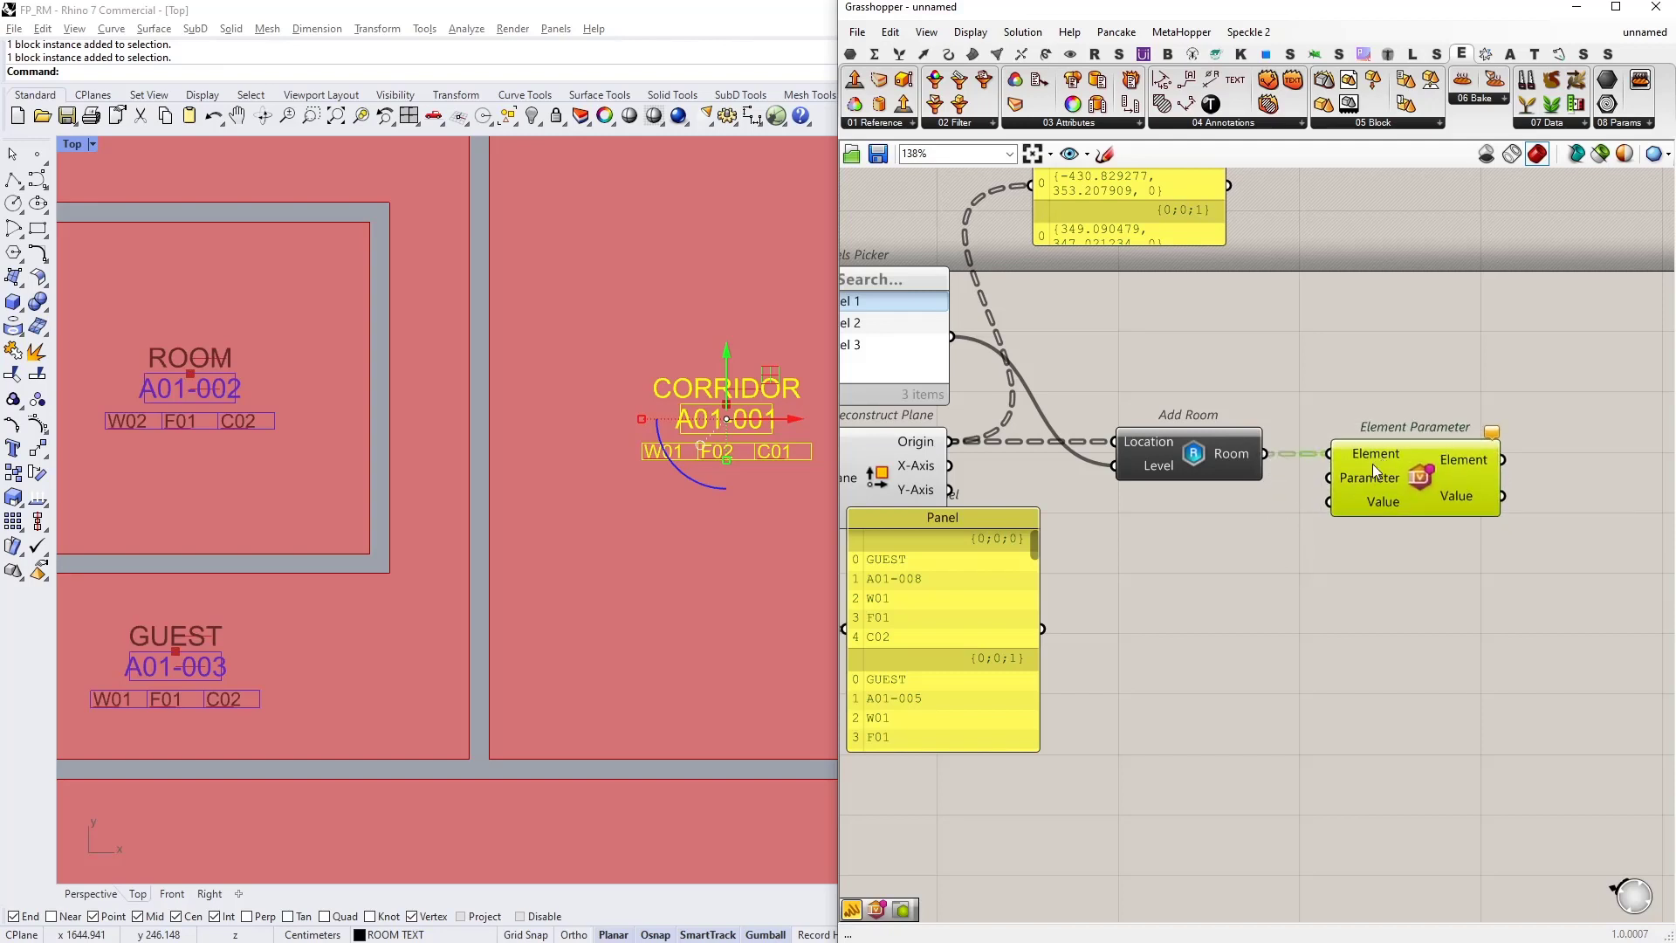
Step: Create a panel listing Name, Number, Wall Finish, Floor Finish, Ceiling Finish as separate items
{"action": "double_click", "coordinate": [1187, 595]}
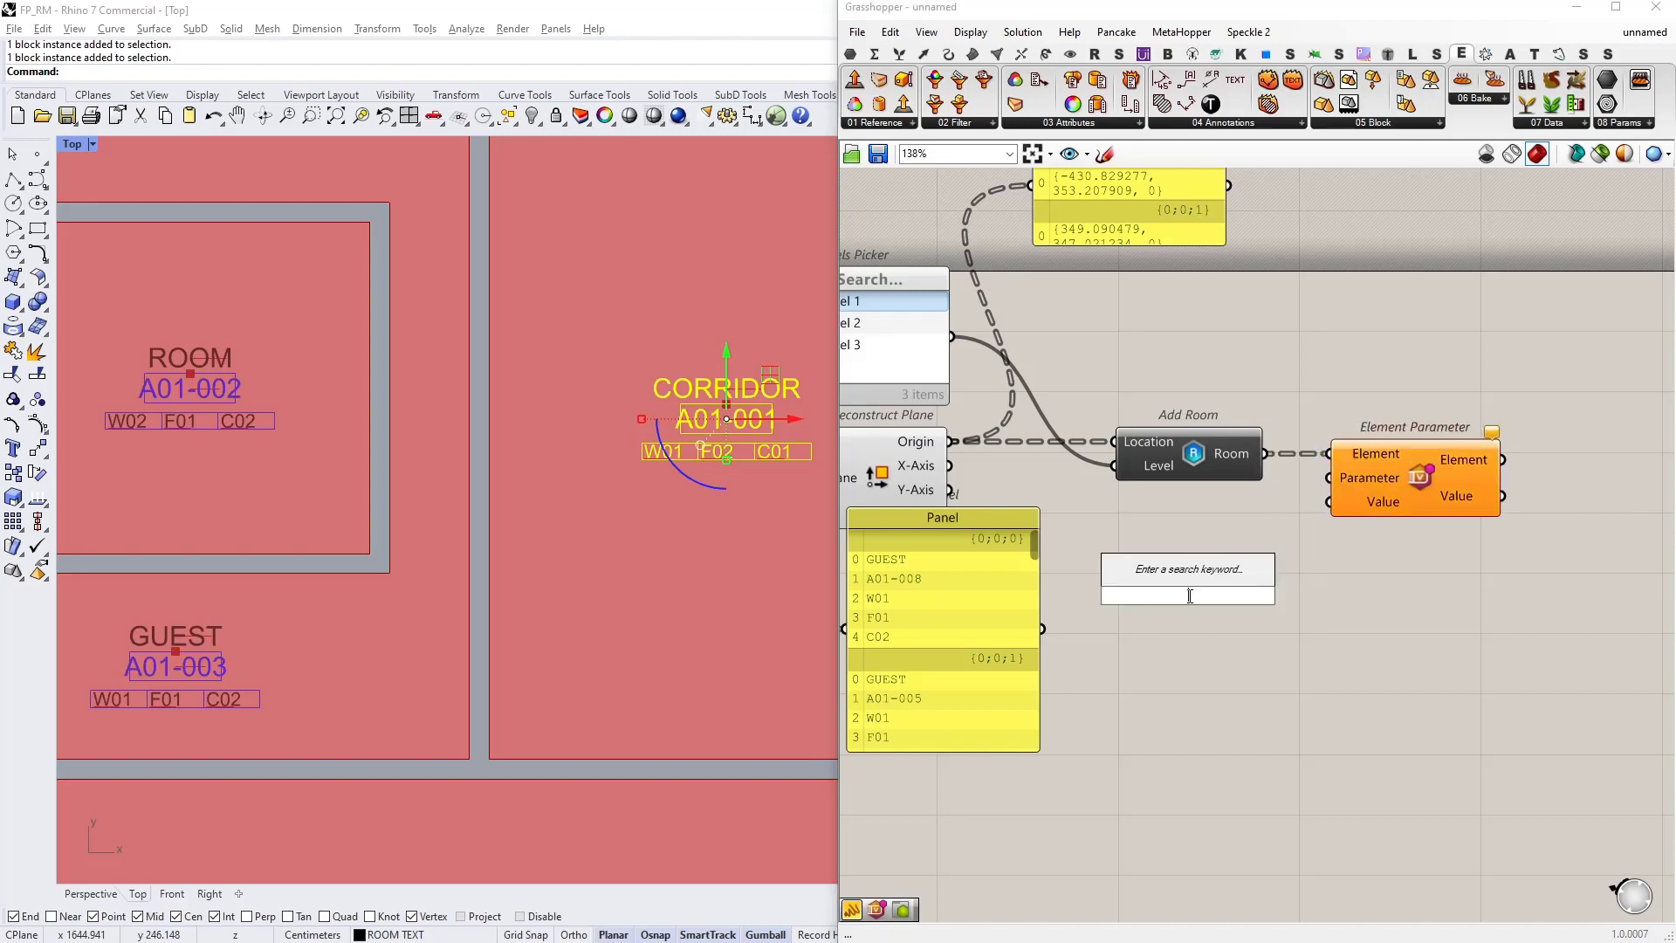
{"action": "type", "text": "//"}
{"action": "key", "text": "Return"}
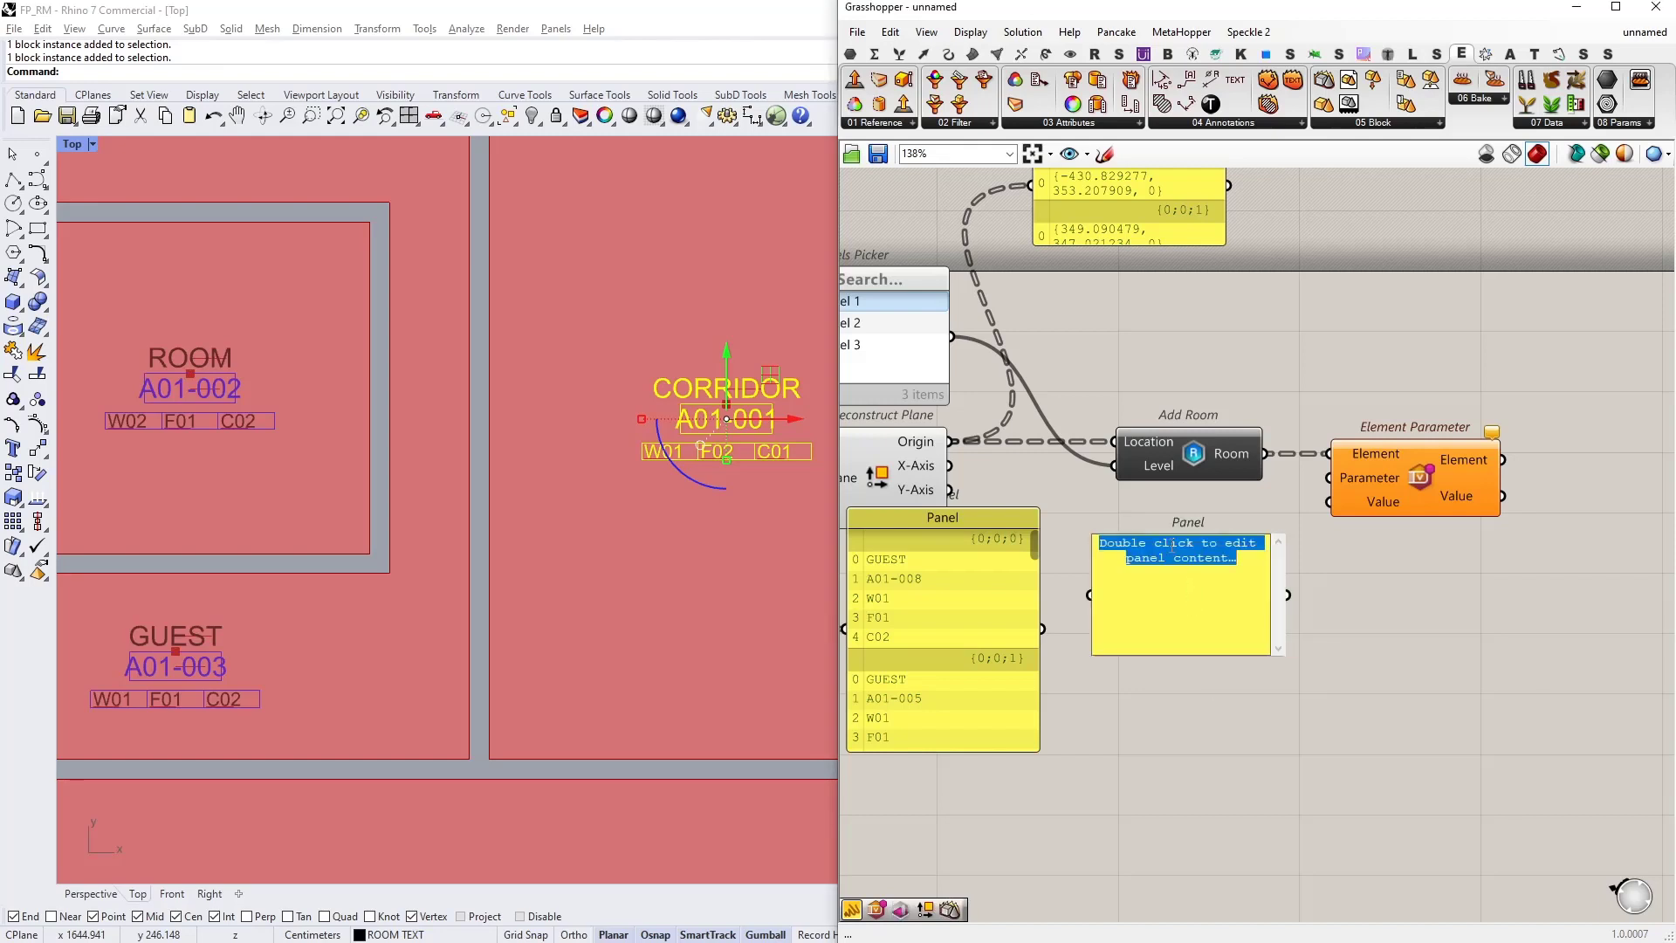
{"action": "type", "text": "Name "}
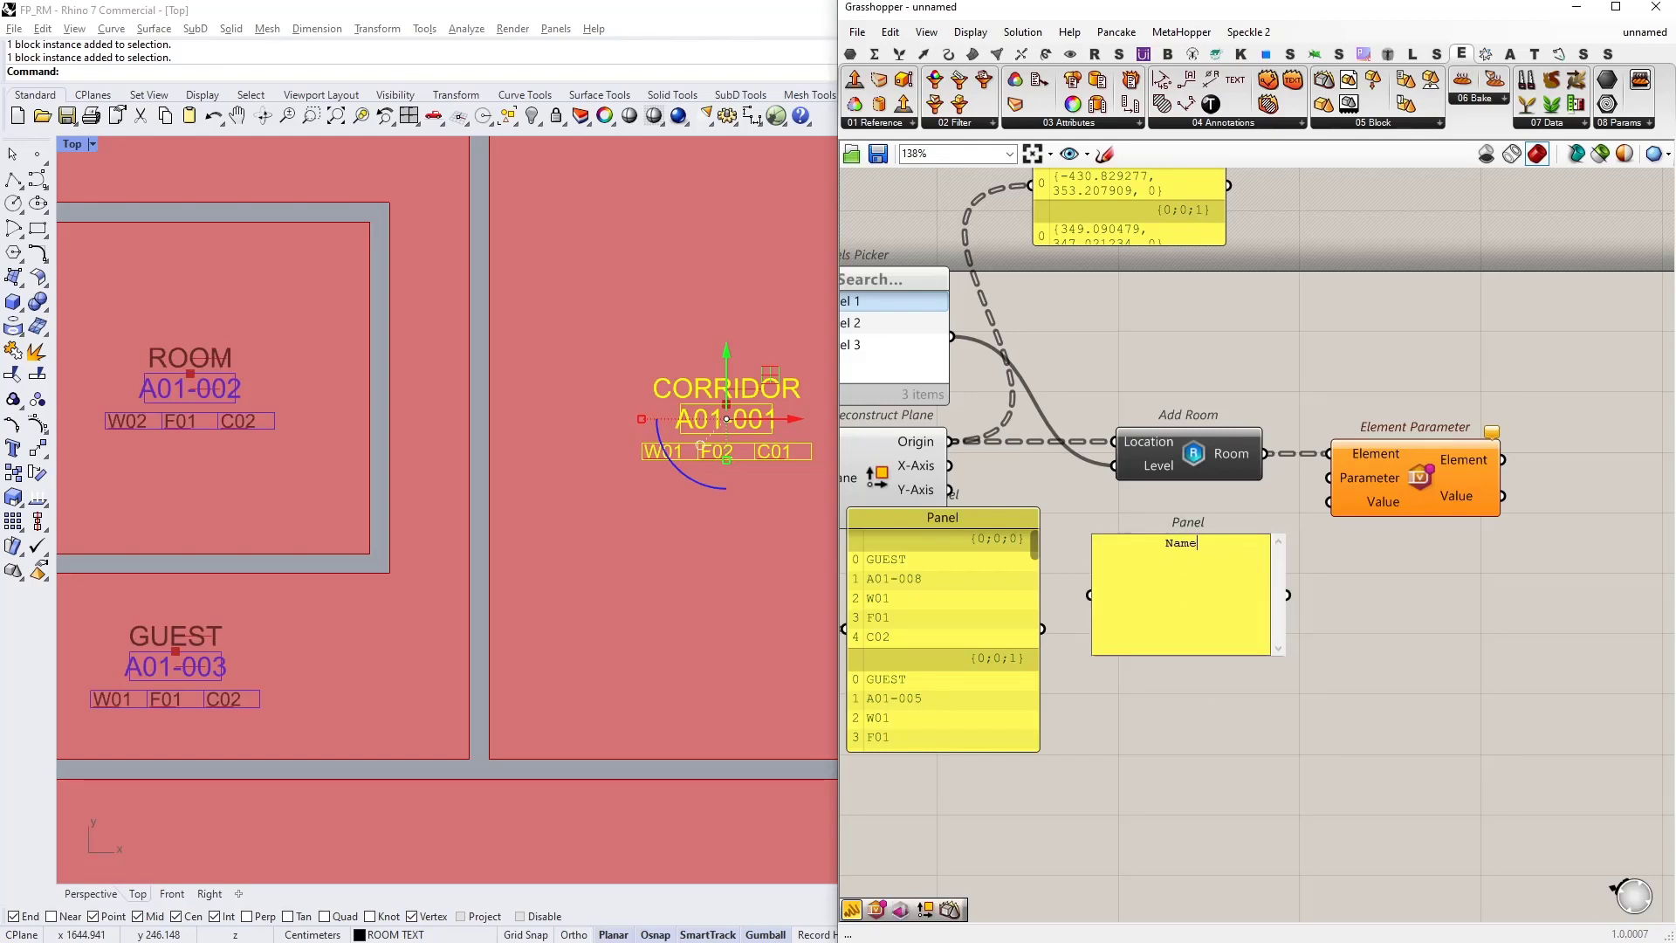
{"action": "type", "text": "Number "}
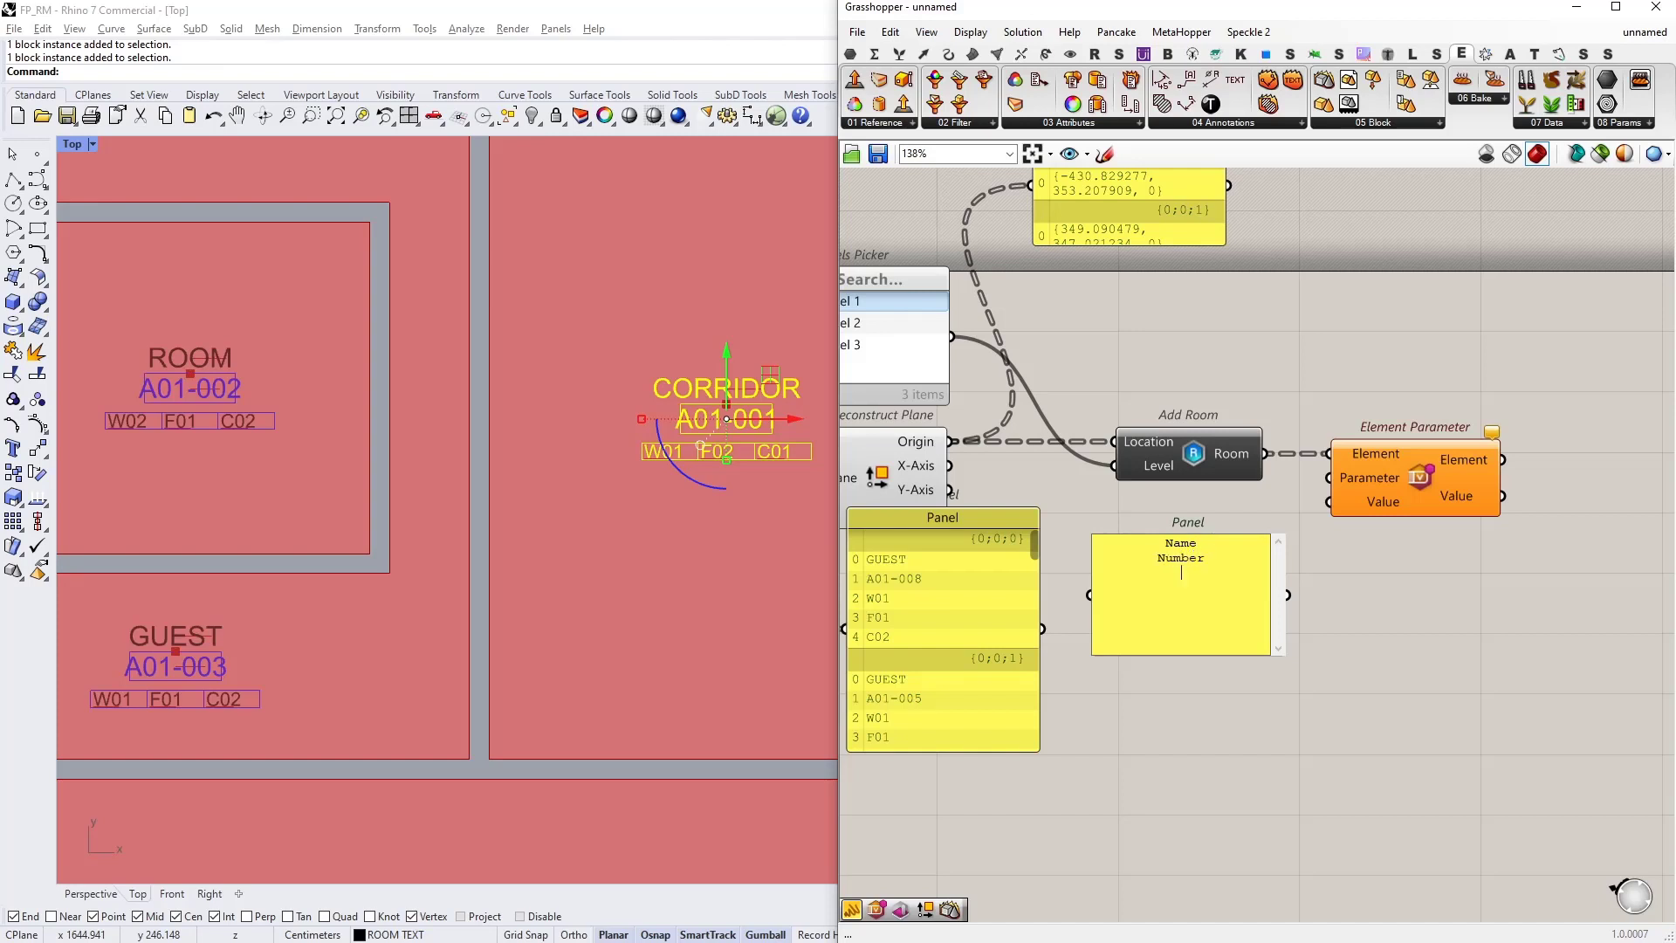
{"action": "type", "text": "Wall Finish Floor Finish"}
{"action": "key", "text": "Return"}
{"action": "type", "text": "Ceiling Finish"}
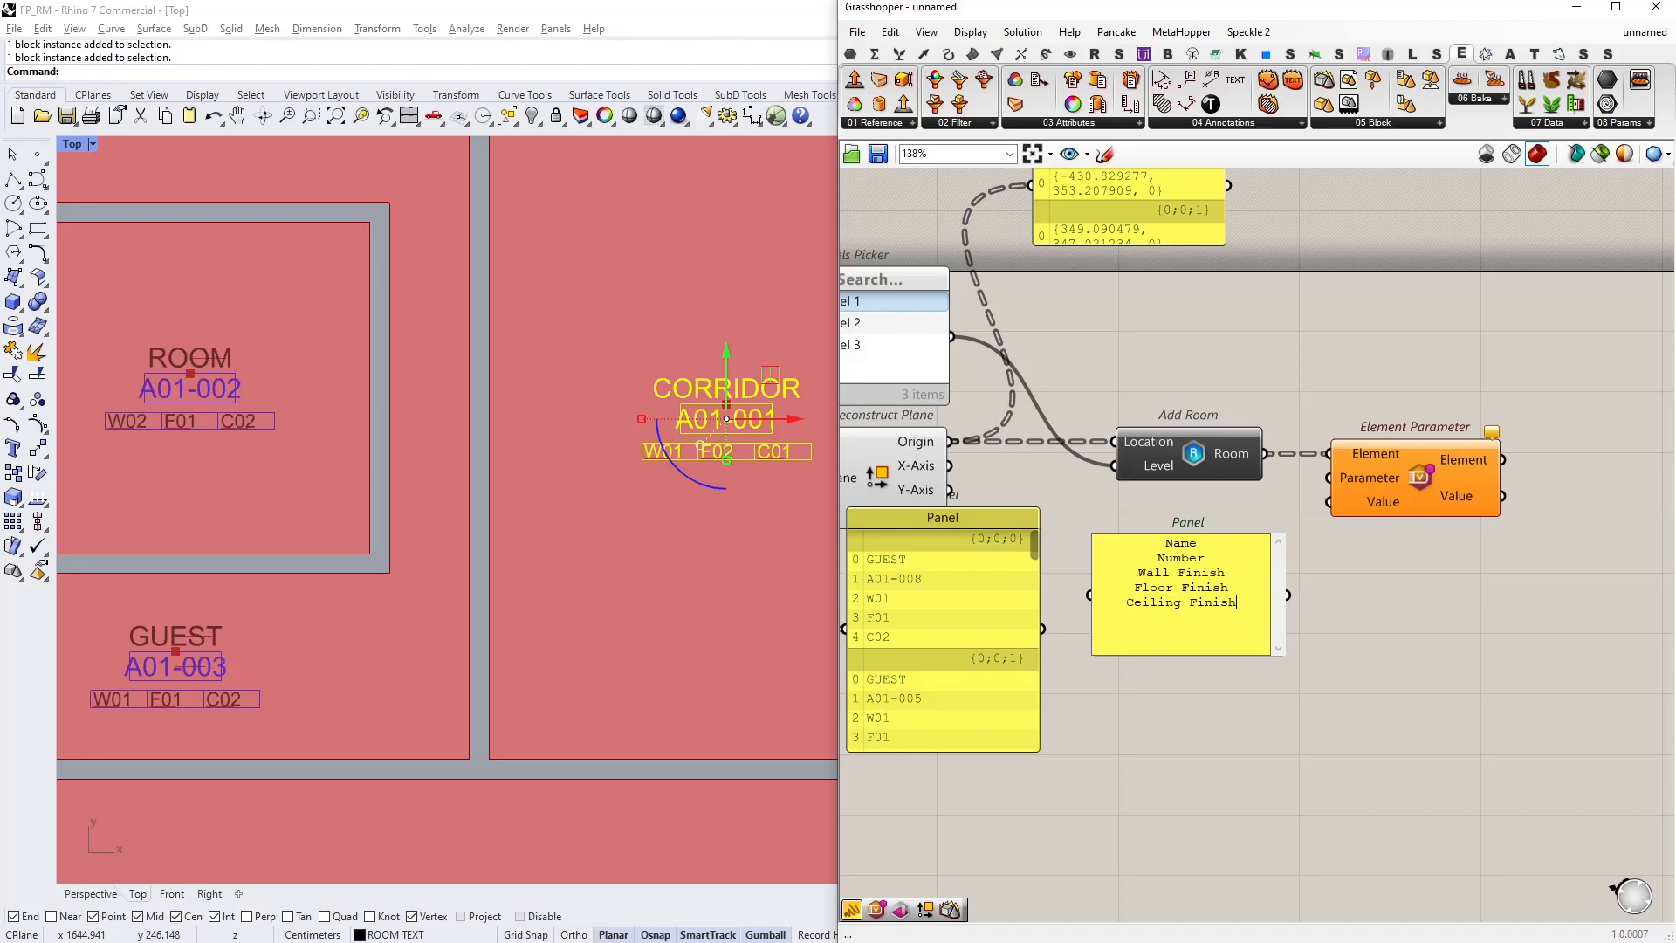
{"action": "left_click", "coordinate": [1268, 676]}
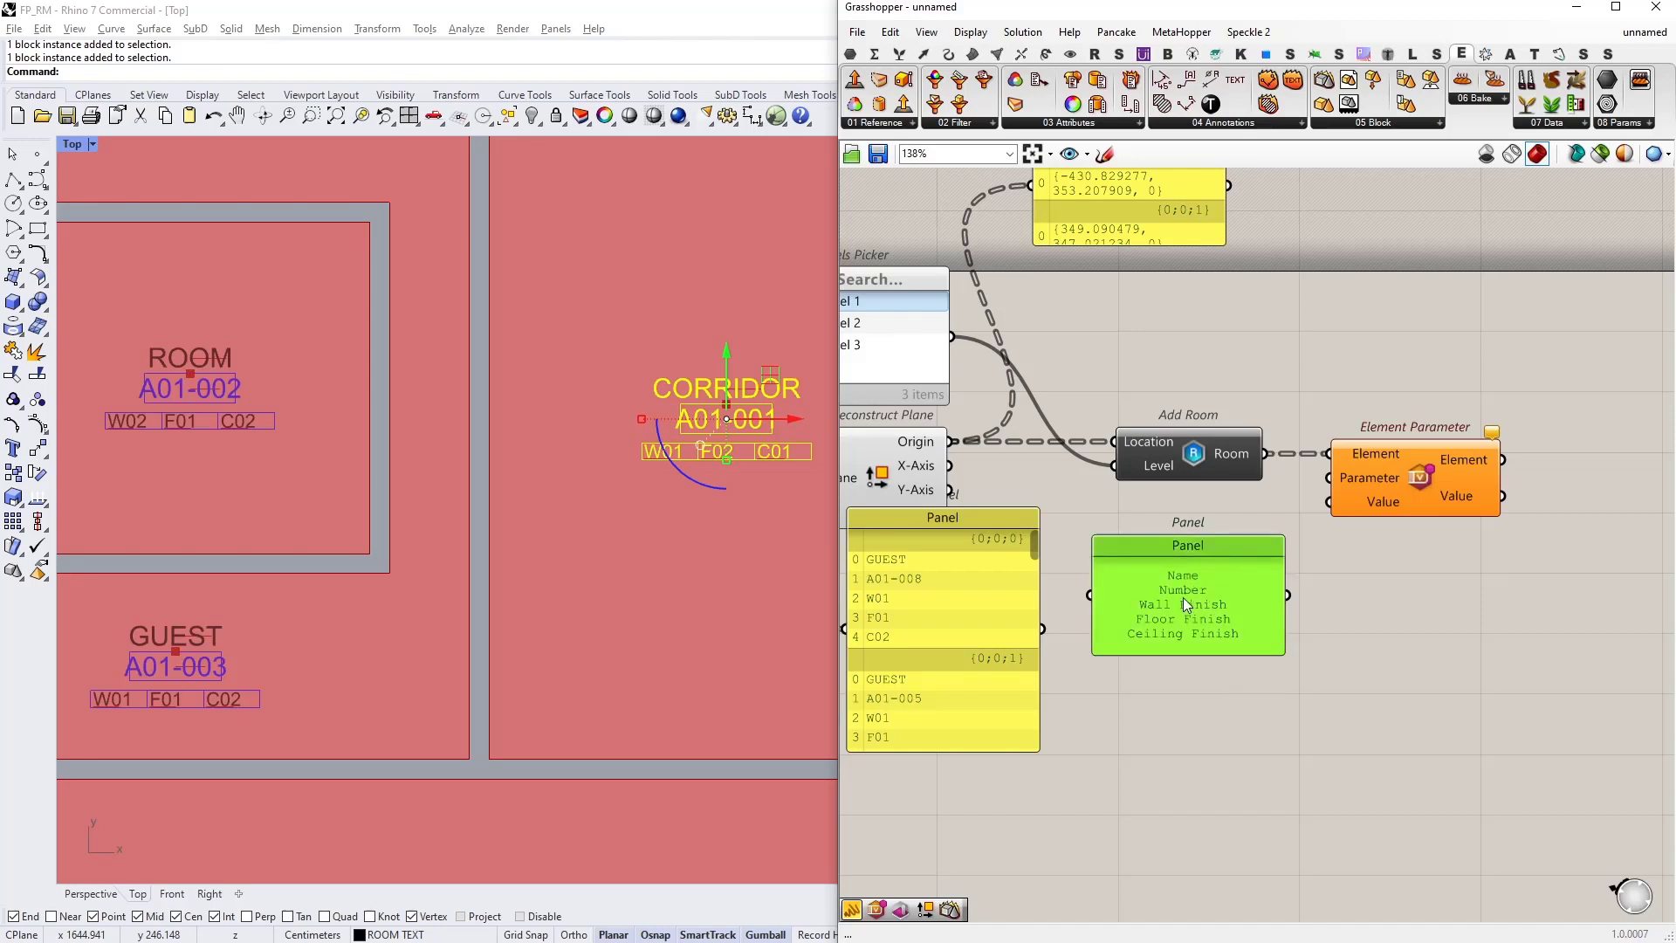
{"action": "right_click", "coordinate": [1154, 573]}
{"action": "left_click", "coordinate": [1222, 568]}
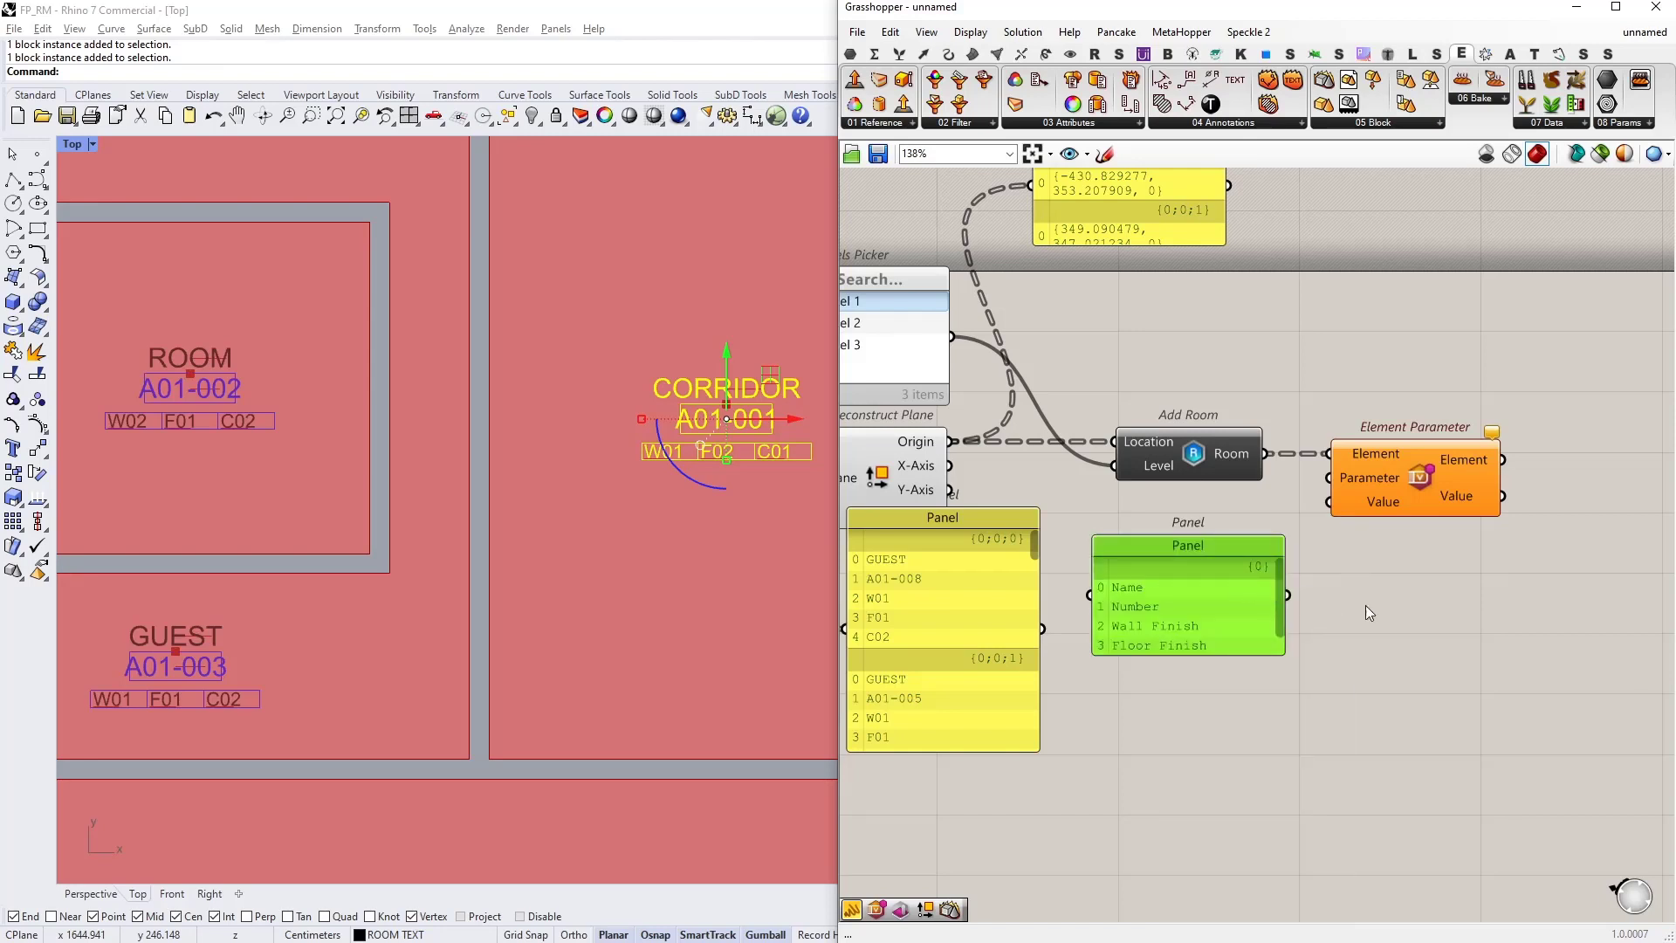
{"action": "left_click", "coordinate": [1379, 618]}
{"action": "right_click_drag", "start_coordinate": [1208, 595], "coordinate": [1395, 643]}
Step: Enlarge the parameter-name panel to show Ceiling Finish and wire it to Element Parameter's Parameter input
{"action": "scroll", "coordinate": [1072, 742], "scroll_direction": "down", "scroll_amount": 1}
{"action": "right_click_drag", "start_coordinate": [1068, 735], "coordinate": [1135, 688]}
{"action": "scroll", "coordinate": [1019, 574], "scroll_direction": "up", "scroll_amount": 2}
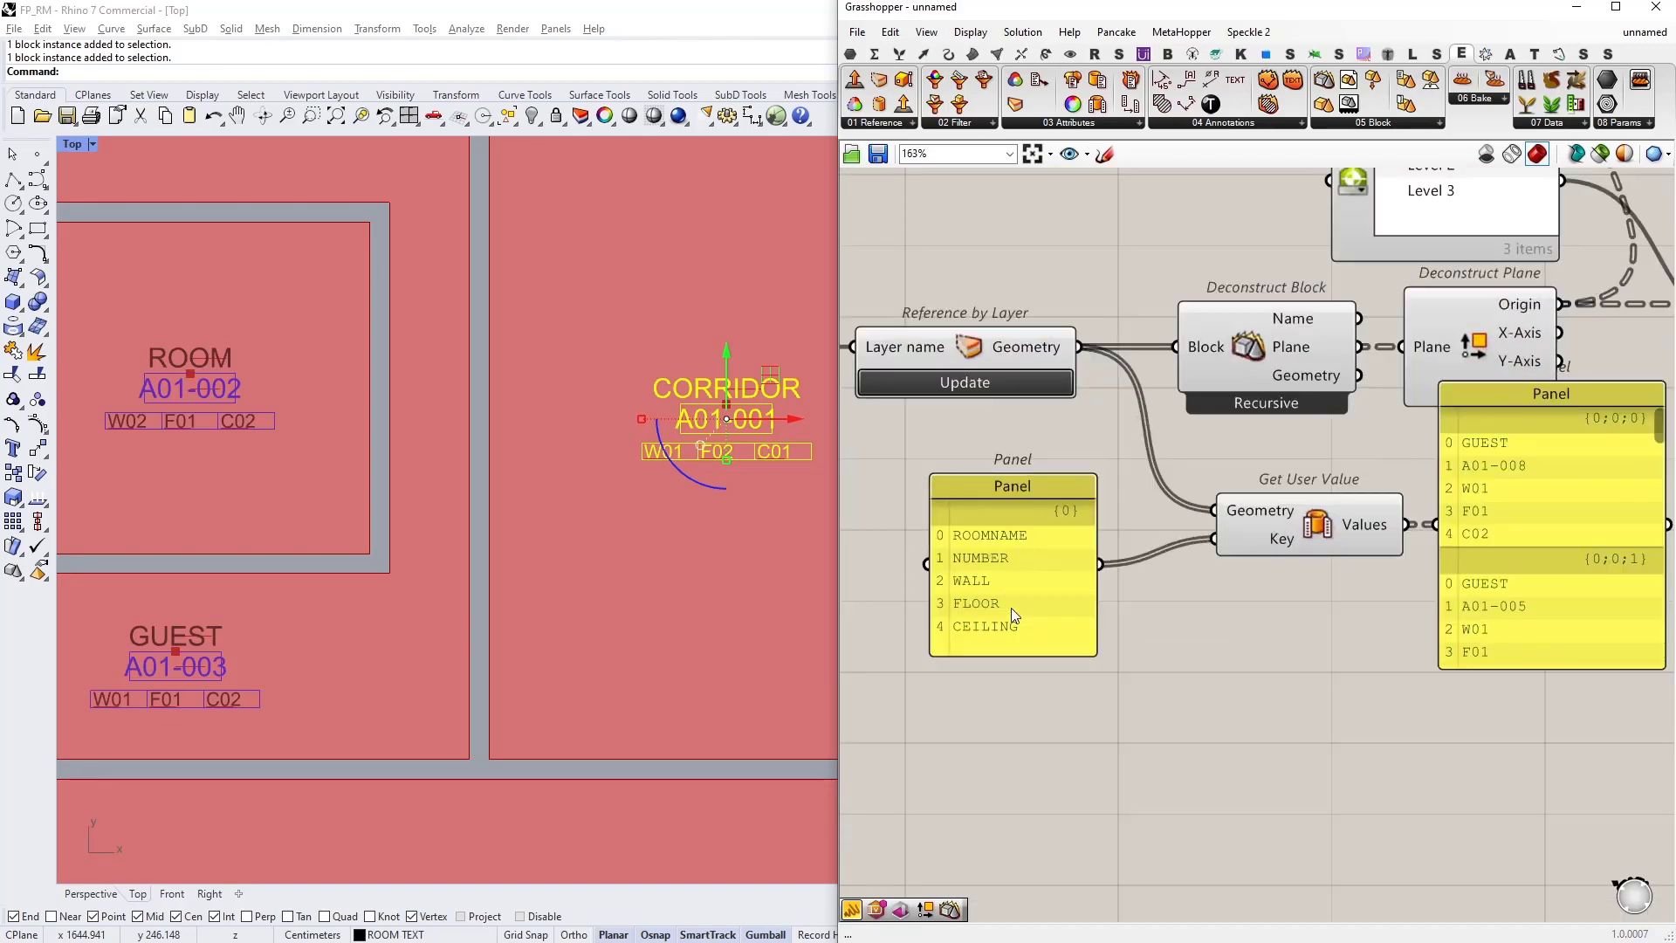
{"action": "scroll", "coordinate": [1004, 630], "scroll_direction": "down", "scroll_amount": 2}
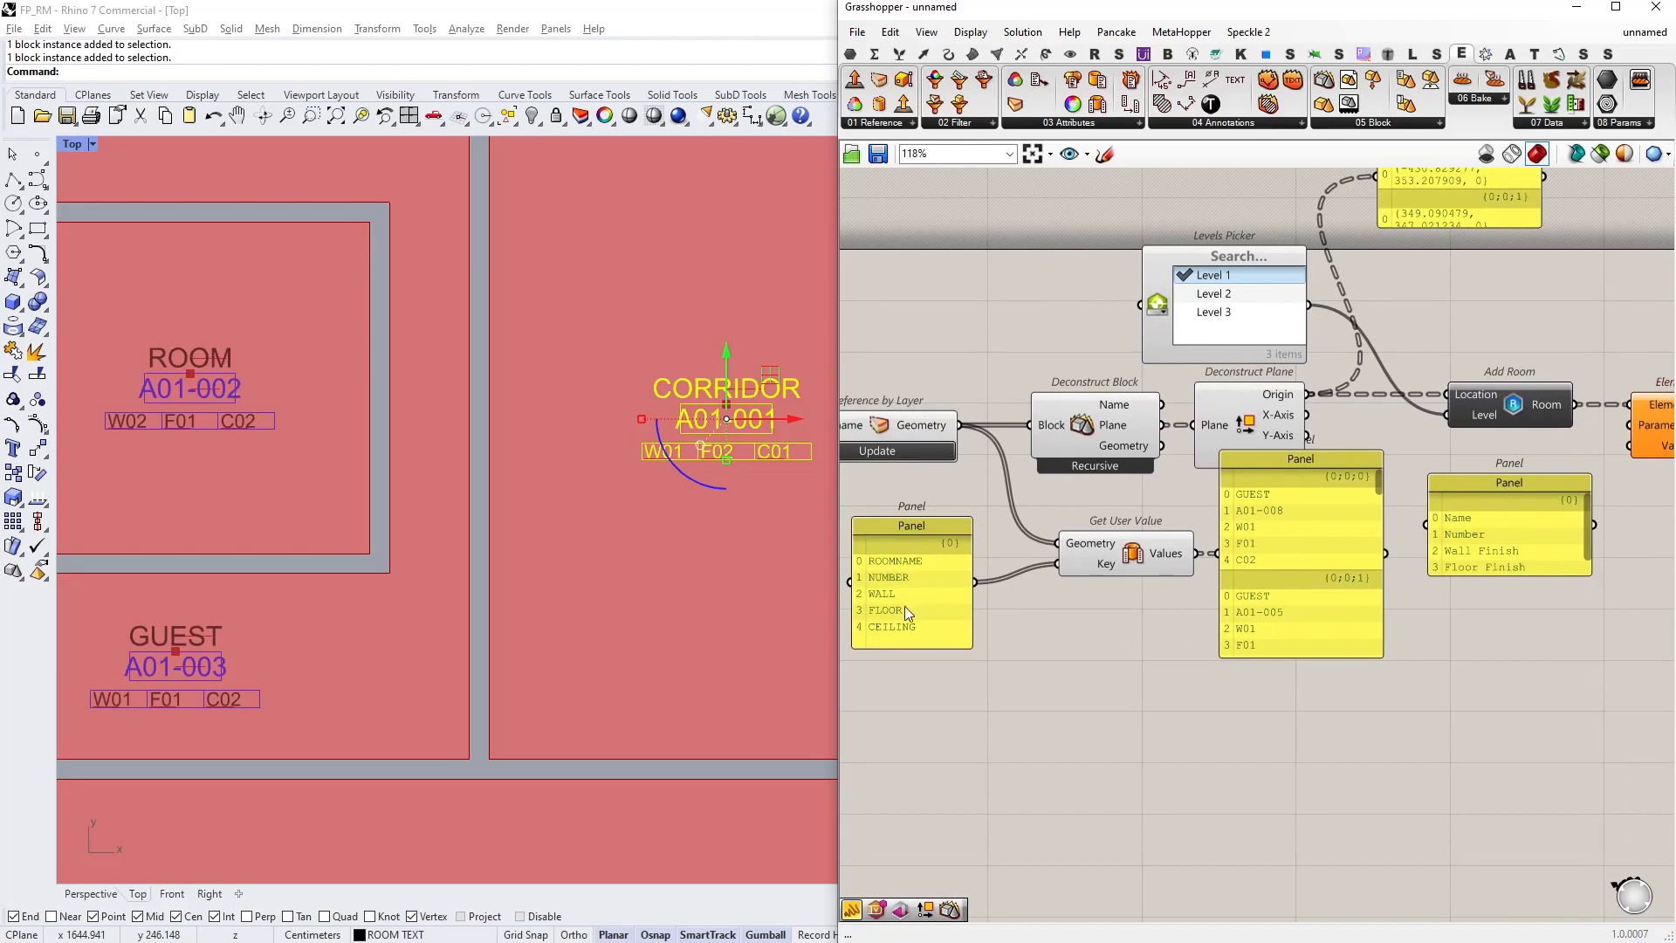
{"action": "left_click_drag", "start_coordinate": [1468, 575], "coordinate": [1467, 611]}
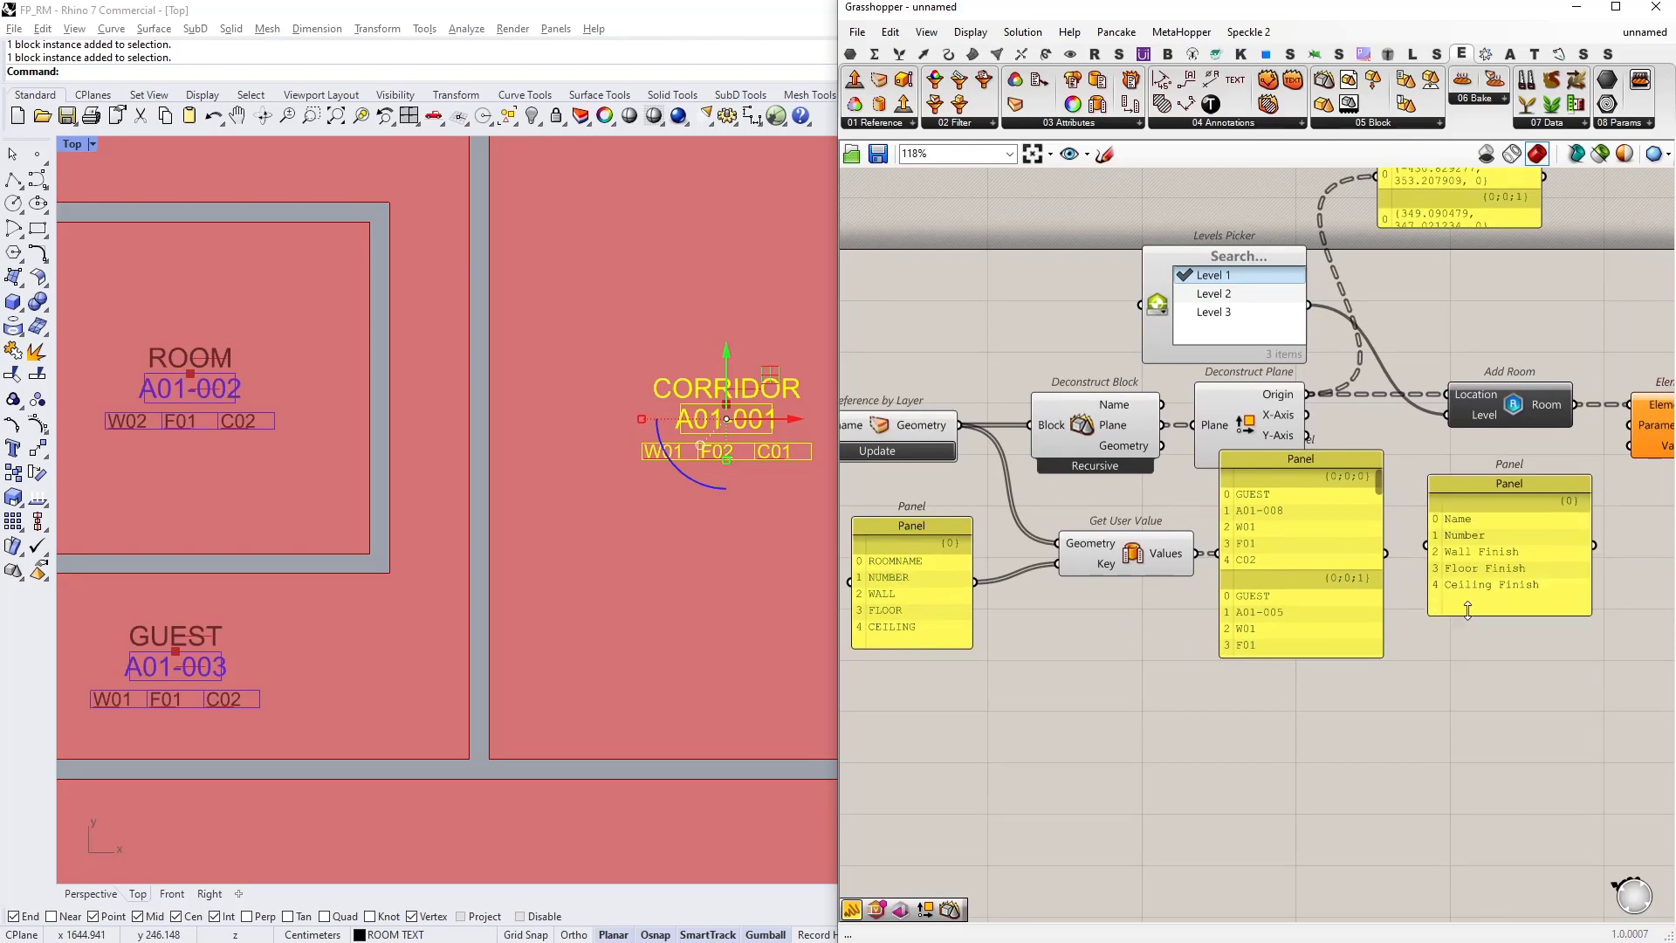
{"action": "right_click_drag", "start_coordinate": [1485, 574], "coordinate": [1365, 531]}
{"action": "scroll", "coordinate": [1360, 526], "scroll_direction": "up", "scroll_amount": 1}
{"action": "left_click_drag", "start_coordinate": [1269, 536], "coordinate": [1245, 515]}
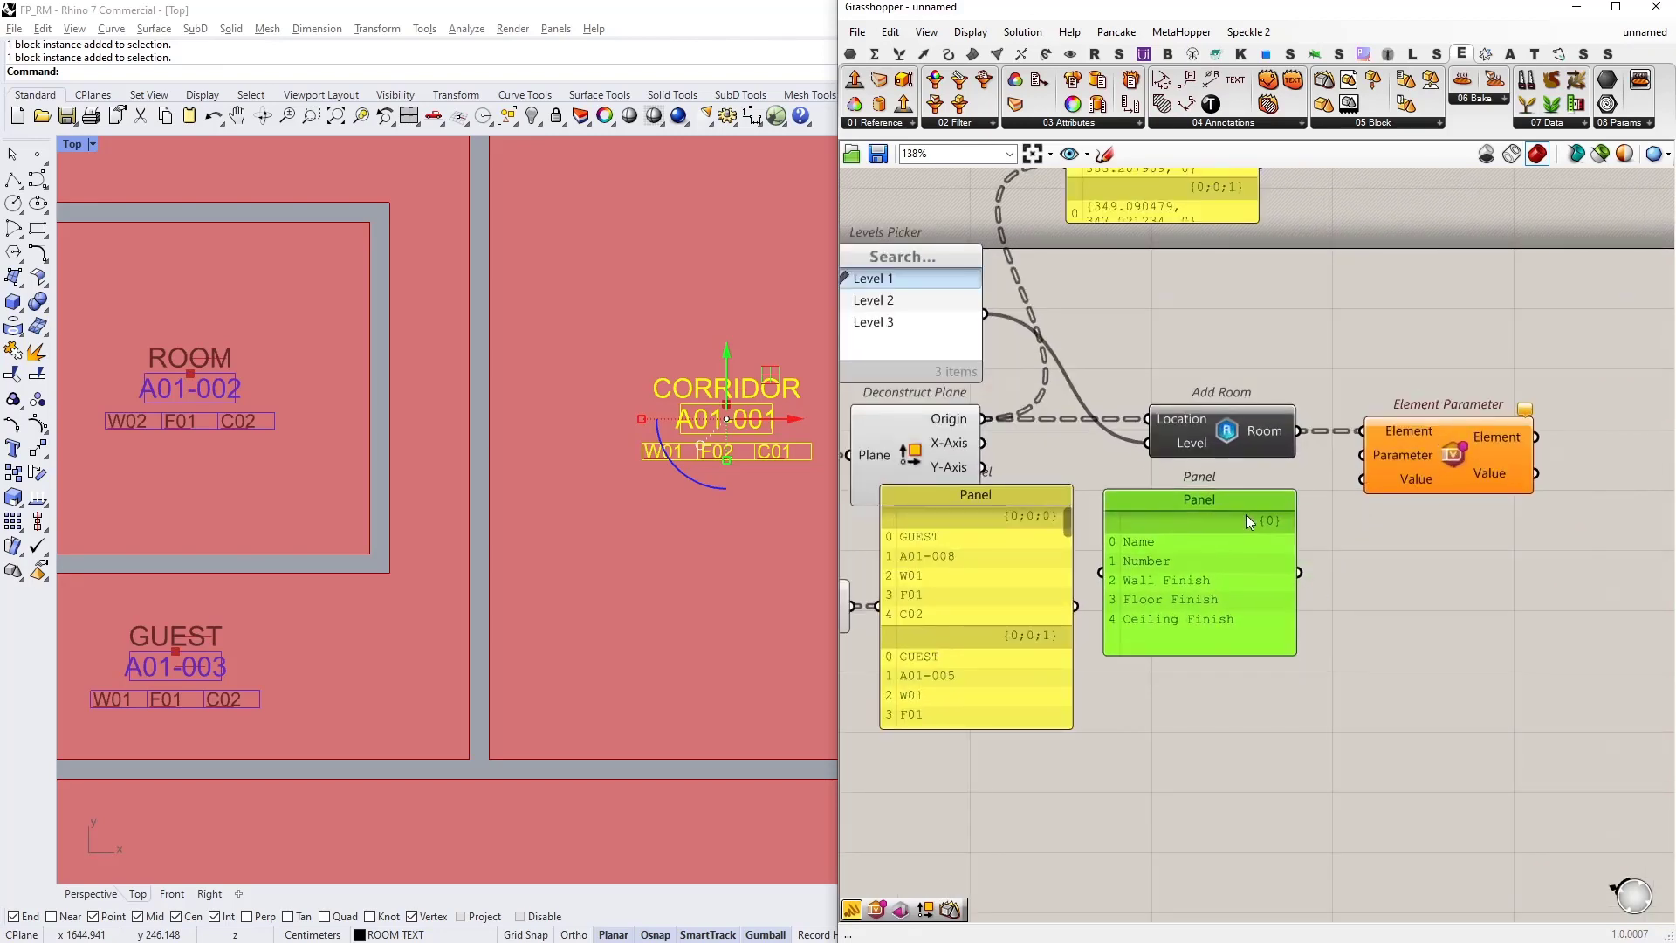
{"action": "left_click_drag", "start_coordinate": [1362, 455], "coordinate": [1300, 572]}
Step: Preview Element Parameter's values in a new panel, then feed Get User Value's Values into Value
{"action": "right_click_drag", "start_coordinate": [1430, 563], "coordinate": [1304, 546]}
{"action": "right_click_drag", "start_coordinate": [1416, 536], "coordinate": [1399, 490]}
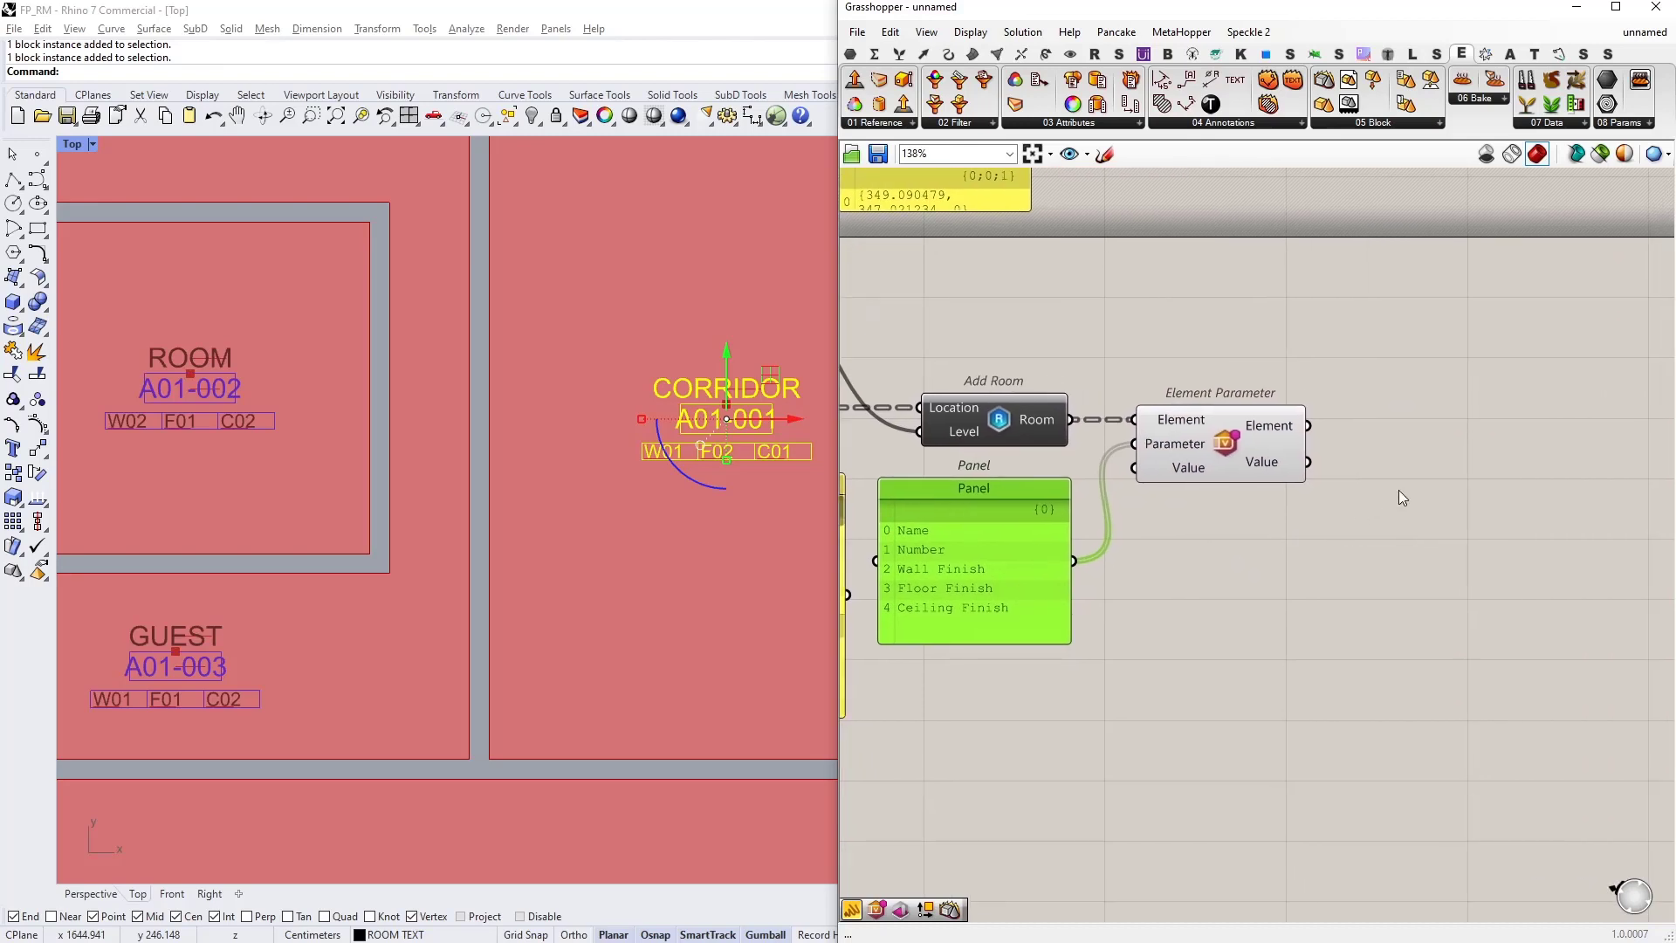
{"action": "double_click", "coordinate": [1398, 490]}
{"action": "type", "text": "panel"}
{"action": "key", "text": "Return"}
{"action": "left_click_drag", "start_coordinate": [1347, 487], "coordinate": [1426, 499]}
{"action": "left_click_drag", "start_coordinate": [1426, 499], "coordinate": [1432, 474]}
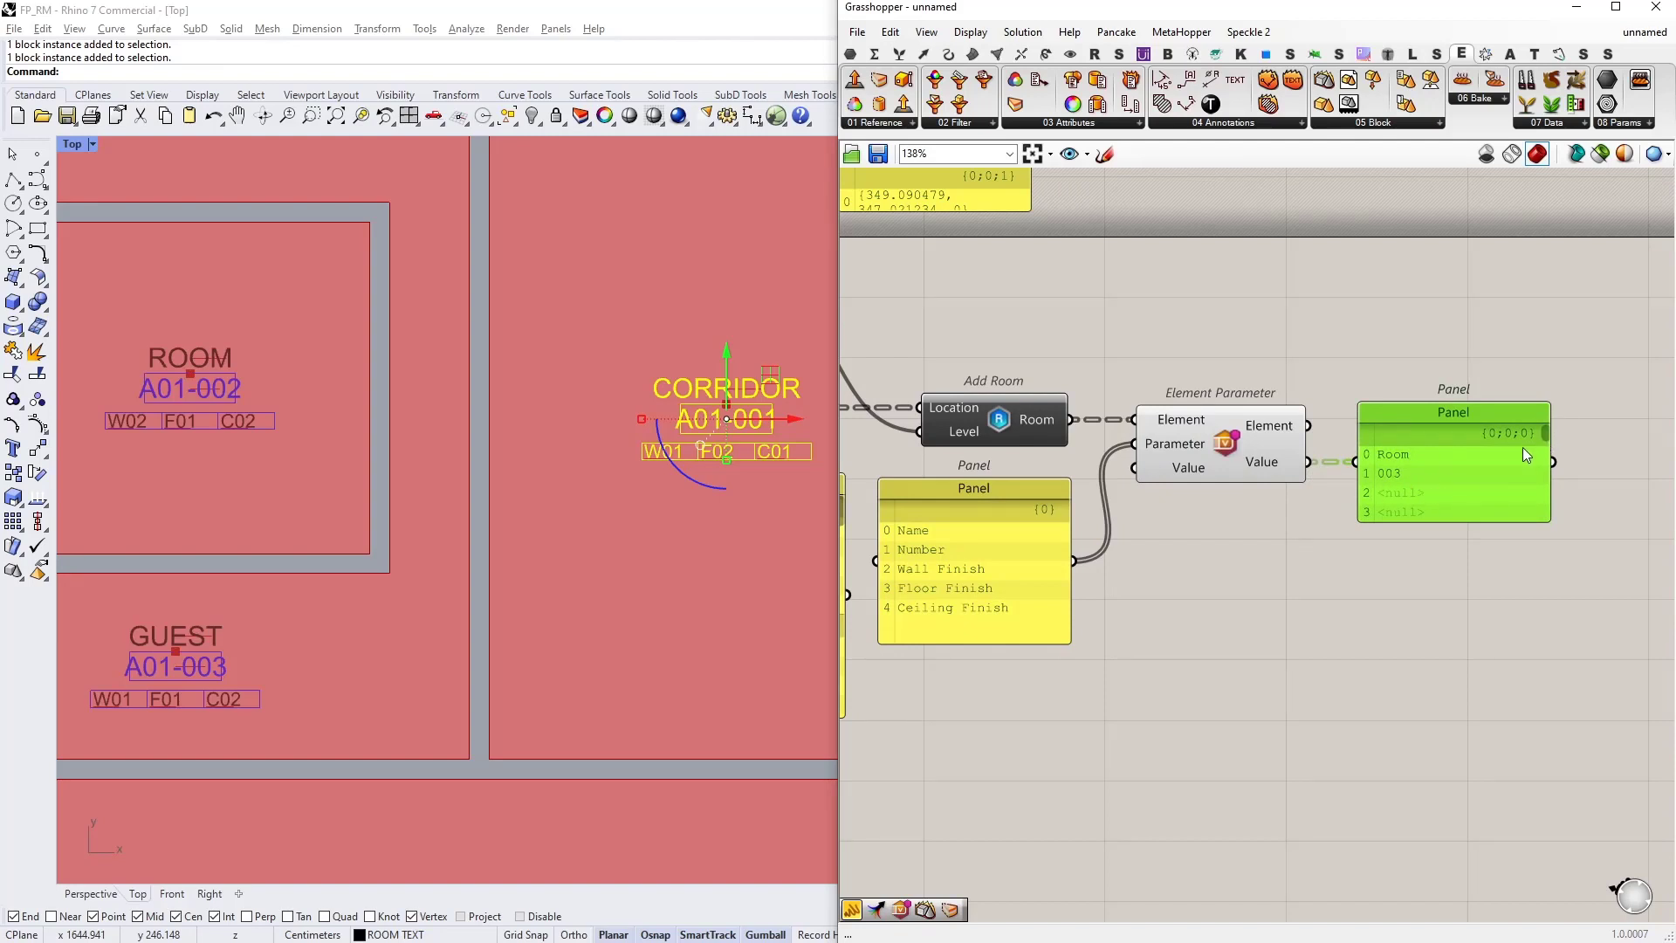
{"action": "left_click_drag", "start_coordinate": [1543, 435], "coordinate": [1442, 510]}
{"action": "scroll", "coordinate": [1439, 510], "scroll_direction": "down", "scroll_amount": 2}
{"action": "right_click_drag", "start_coordinate": [1348, 557], "coordinate": [1592, 504]}
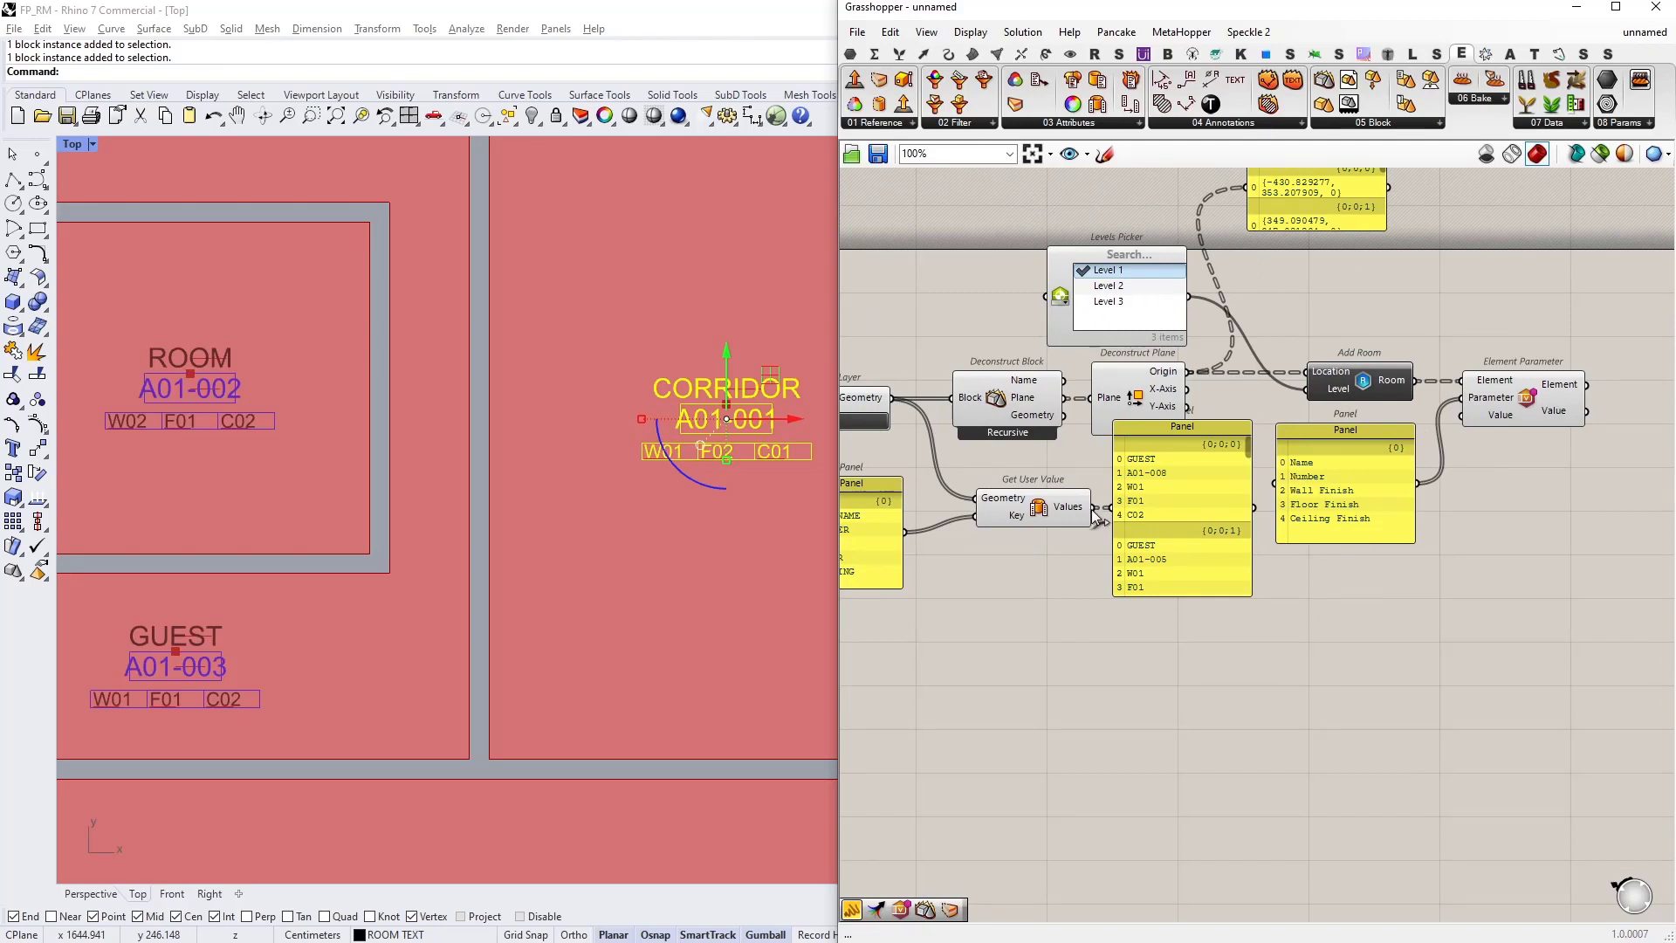
{"action": "left_click_drag", "start_coordinate": [1097, 515], "coordinate": [1474, 415]}
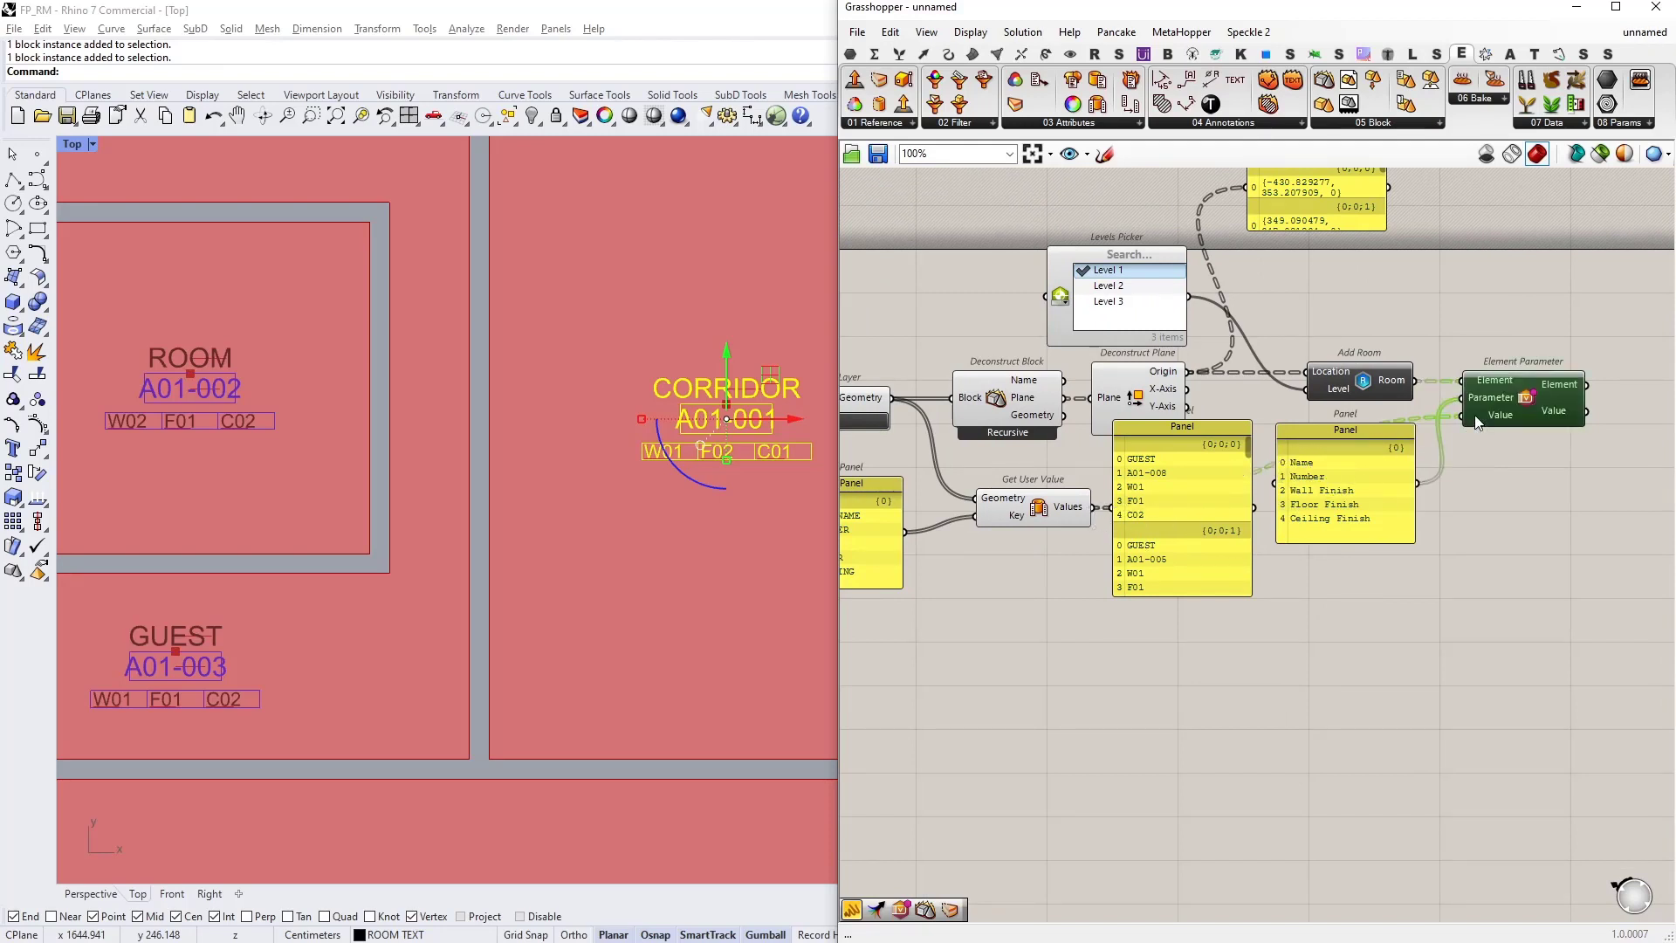
Step: Minimize Grasshopper and Rhino, then inspect corridor room A01-001's Identity Data in Revit
{"action": "left_click", "coordinate": [1576, 8]}
{"action": "left_click", "coordinate": [1576, 8]}
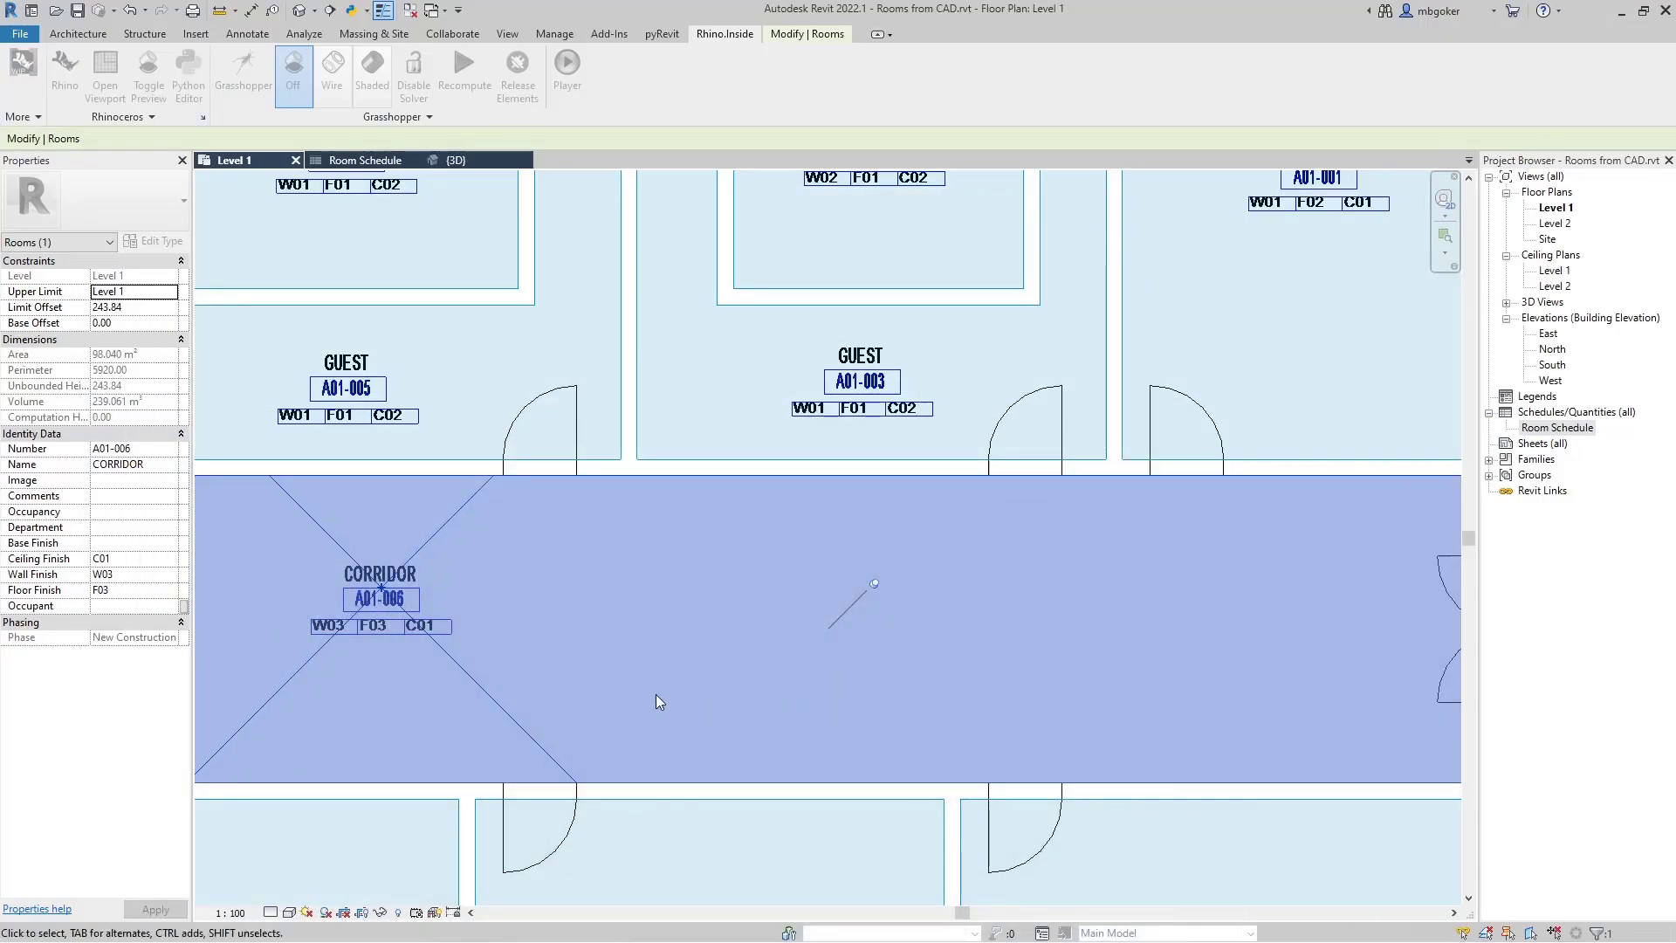
{"action": "scroll", "coordinate": [735, 695], "scroll_direction": "down", "scroll_amount": 2}
{"action": "left_click", "coordinate": [736, 695]}
{"action": "middle_click_drag", "start_coordinate": [1294, 390], "coordinate": [1023, 456]}
{"action": "scroll", "coordinate": [978, 439], "scroll_direction": "up", "scroll_amount": 2}
{"action": "left_click", "coordinate": [978, 438]}
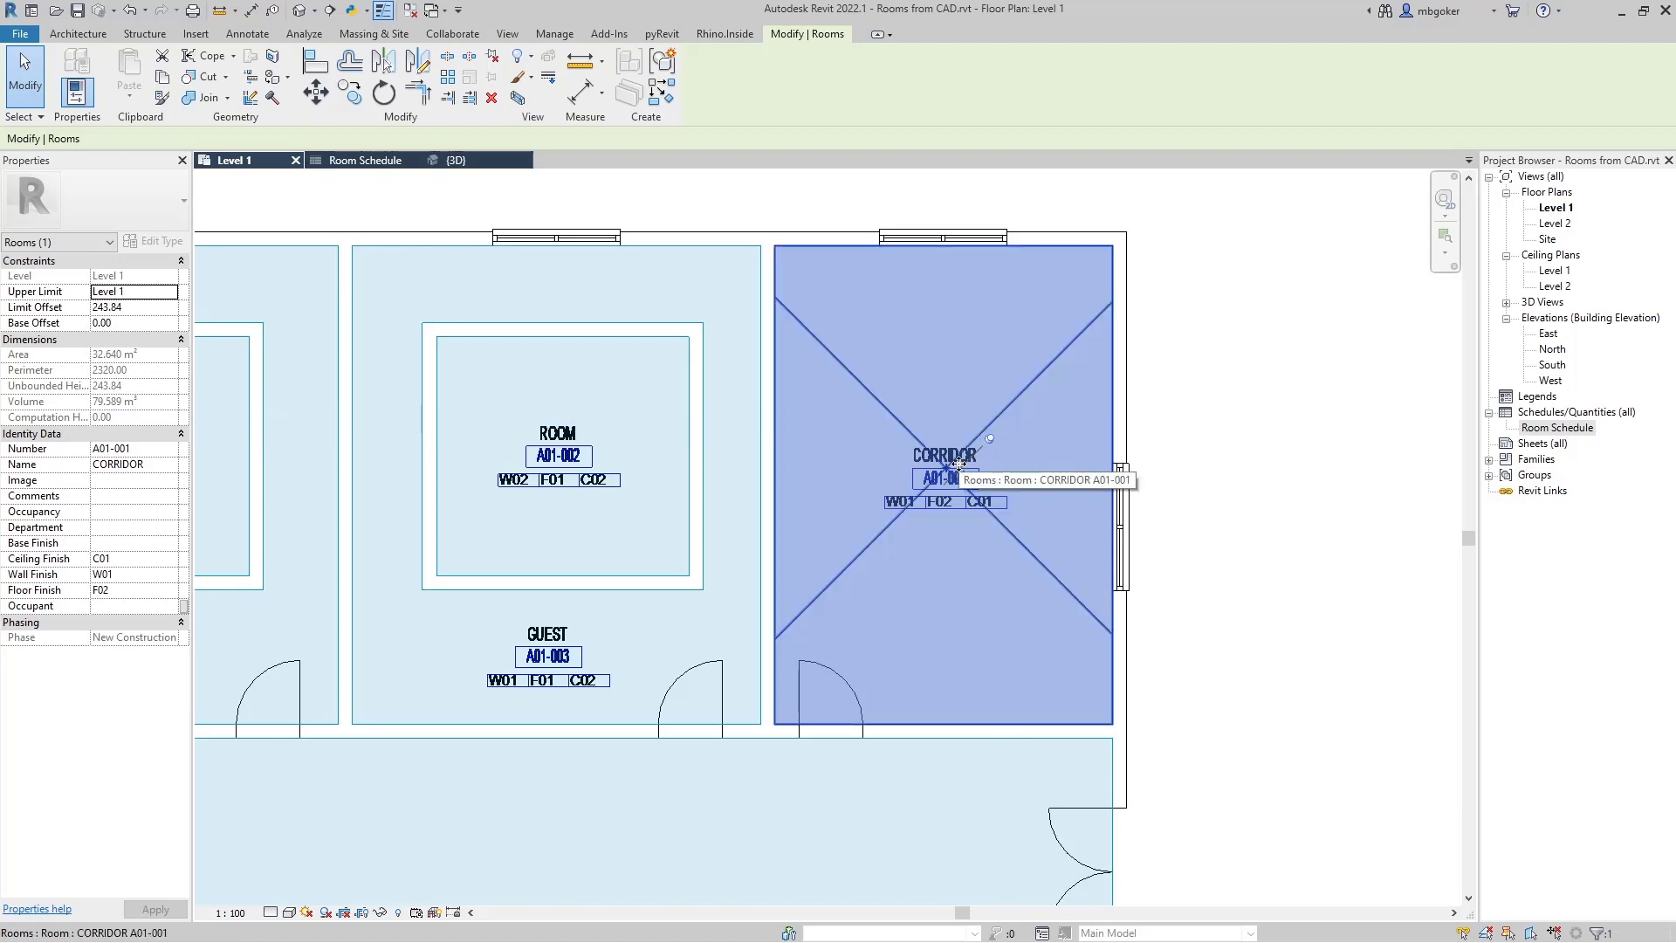
{"action": "scroll", "coordinate": [957, 462], "scroll_direction": "up", "scroll_amount": 3}
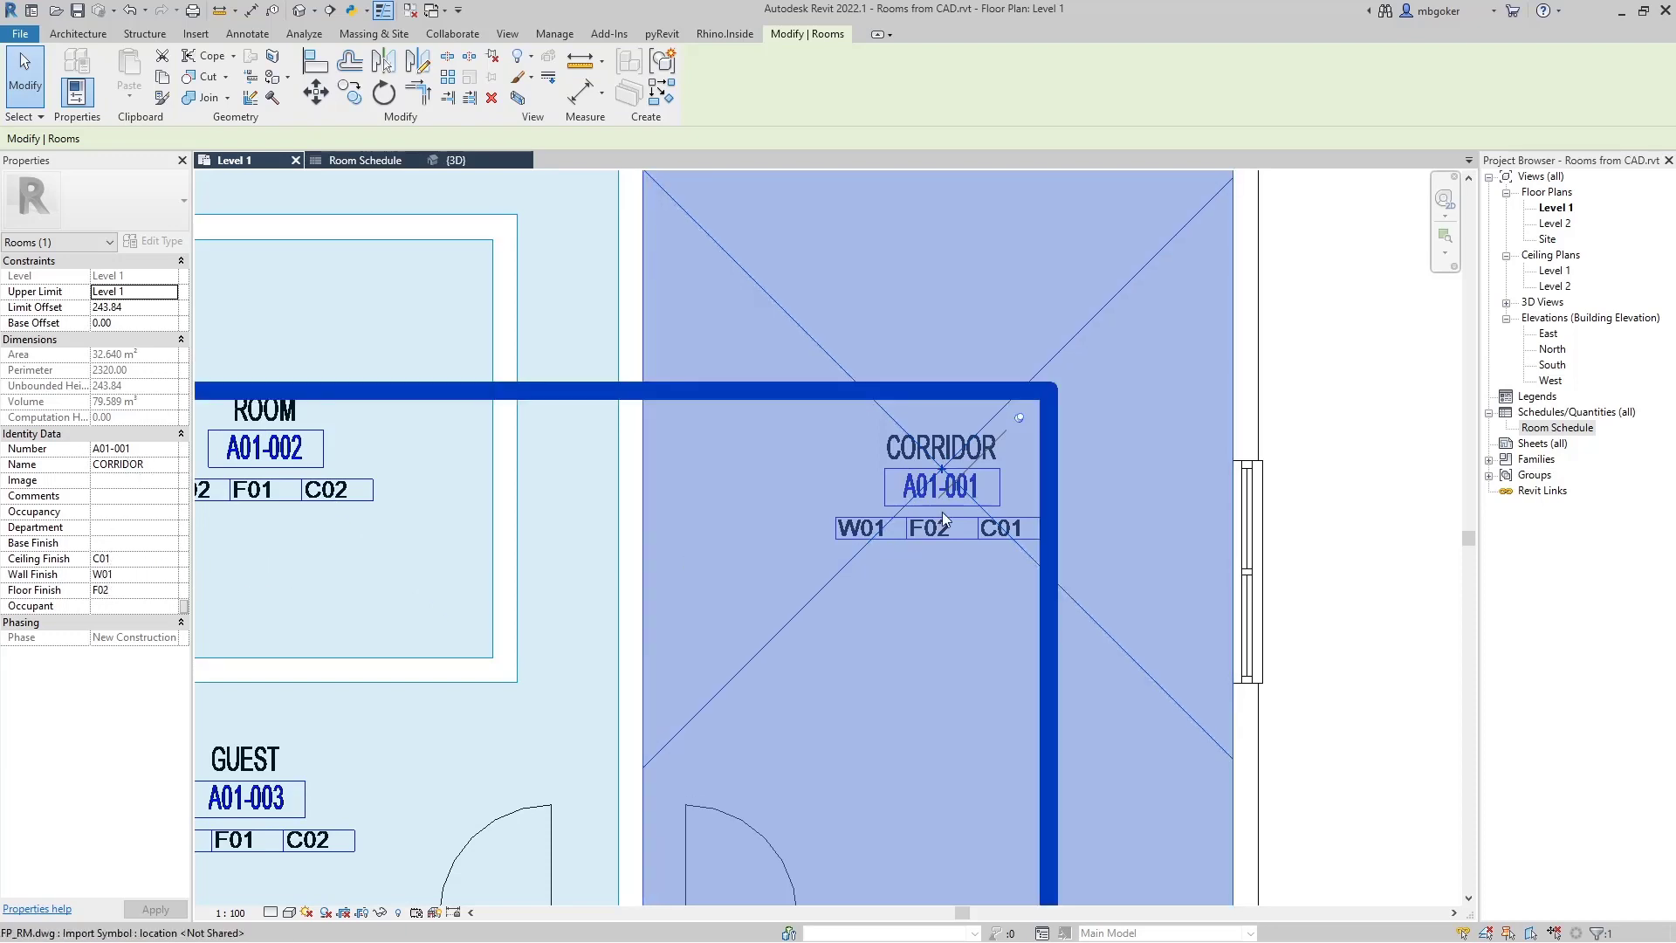
{"action": "scroll", "coordinate": [873, 533], "scroll_direction": "down", "scroll_amount": 3}
Step: Check the DINING room shows A01-011, W02, F03, C01, then zoom to fit the plan
{"action": "middle_click_drag", "start_coordinate": [823, 362], "coordinate": [1146, 280]}
{"action": "middle_click_drag", "start_coordinate": [460, 632], "coordinate": [887, 370]}
{"action": "scroll", "coordinate": [887, 371], "scroll_direction": "down", "scroll_amount": 2}
{"action": "key", "text": "Escape"}
{"action": "scroll", "coordinate": [821, 585], "scroll_direction": "up", "scroll_amount": 3}
{"action": "left_click", "coordinate": [828, 595]}
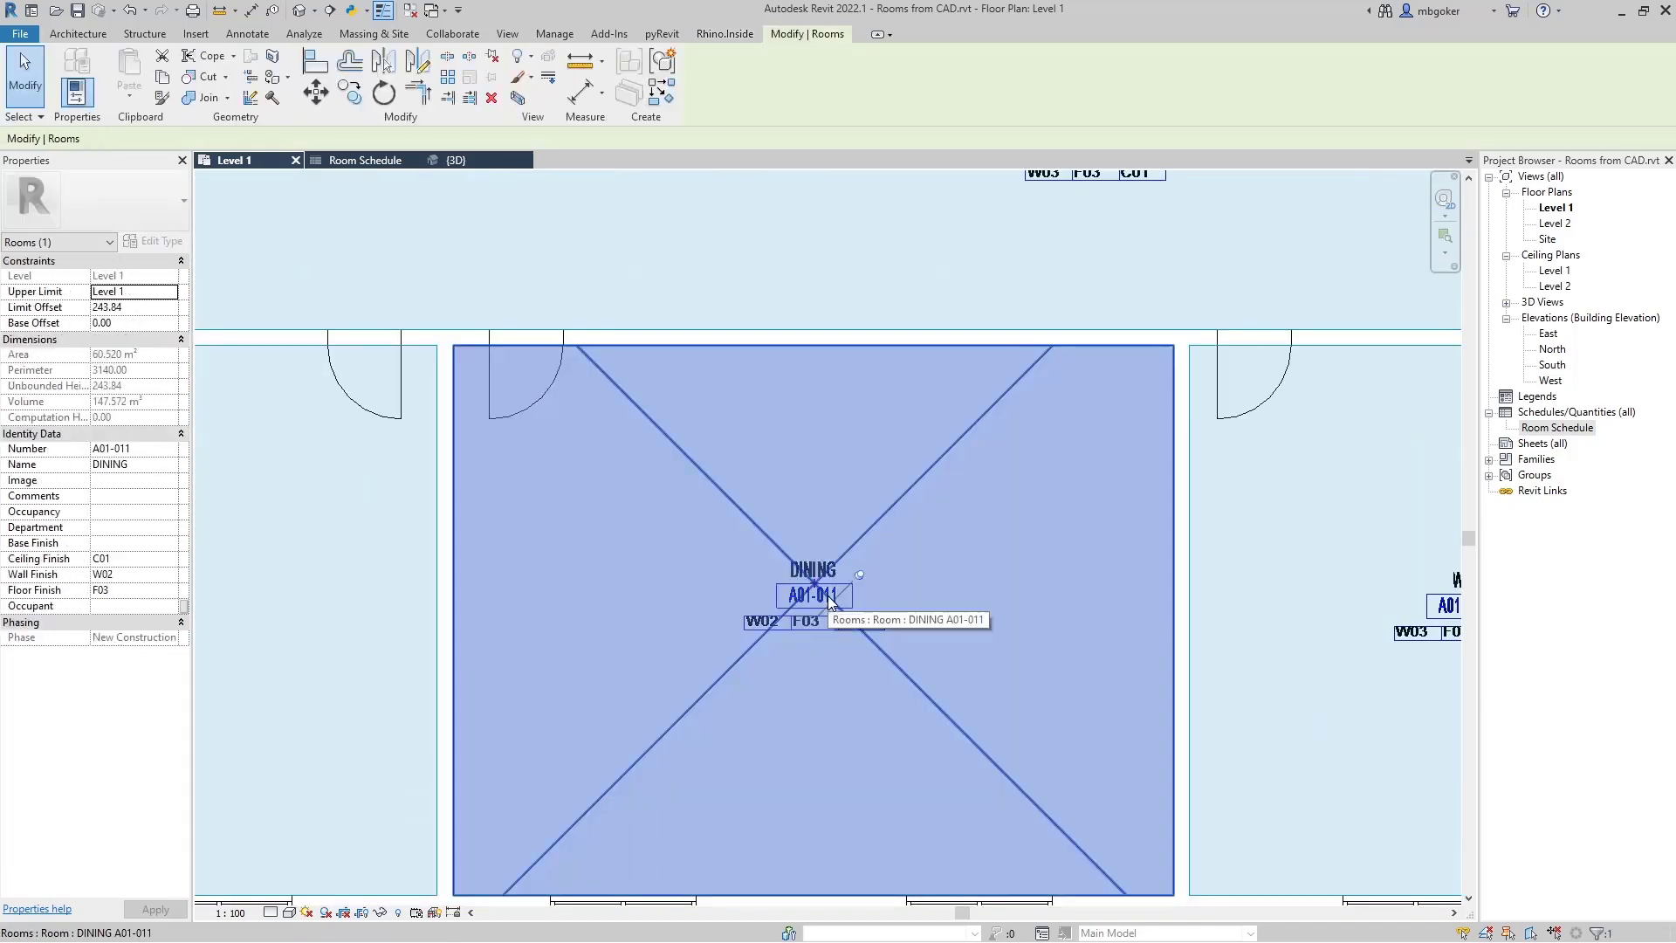
{"action": "scroll", "coordinate": [825, 593], "scroll_direction": "up", "scroll_amount": 3}
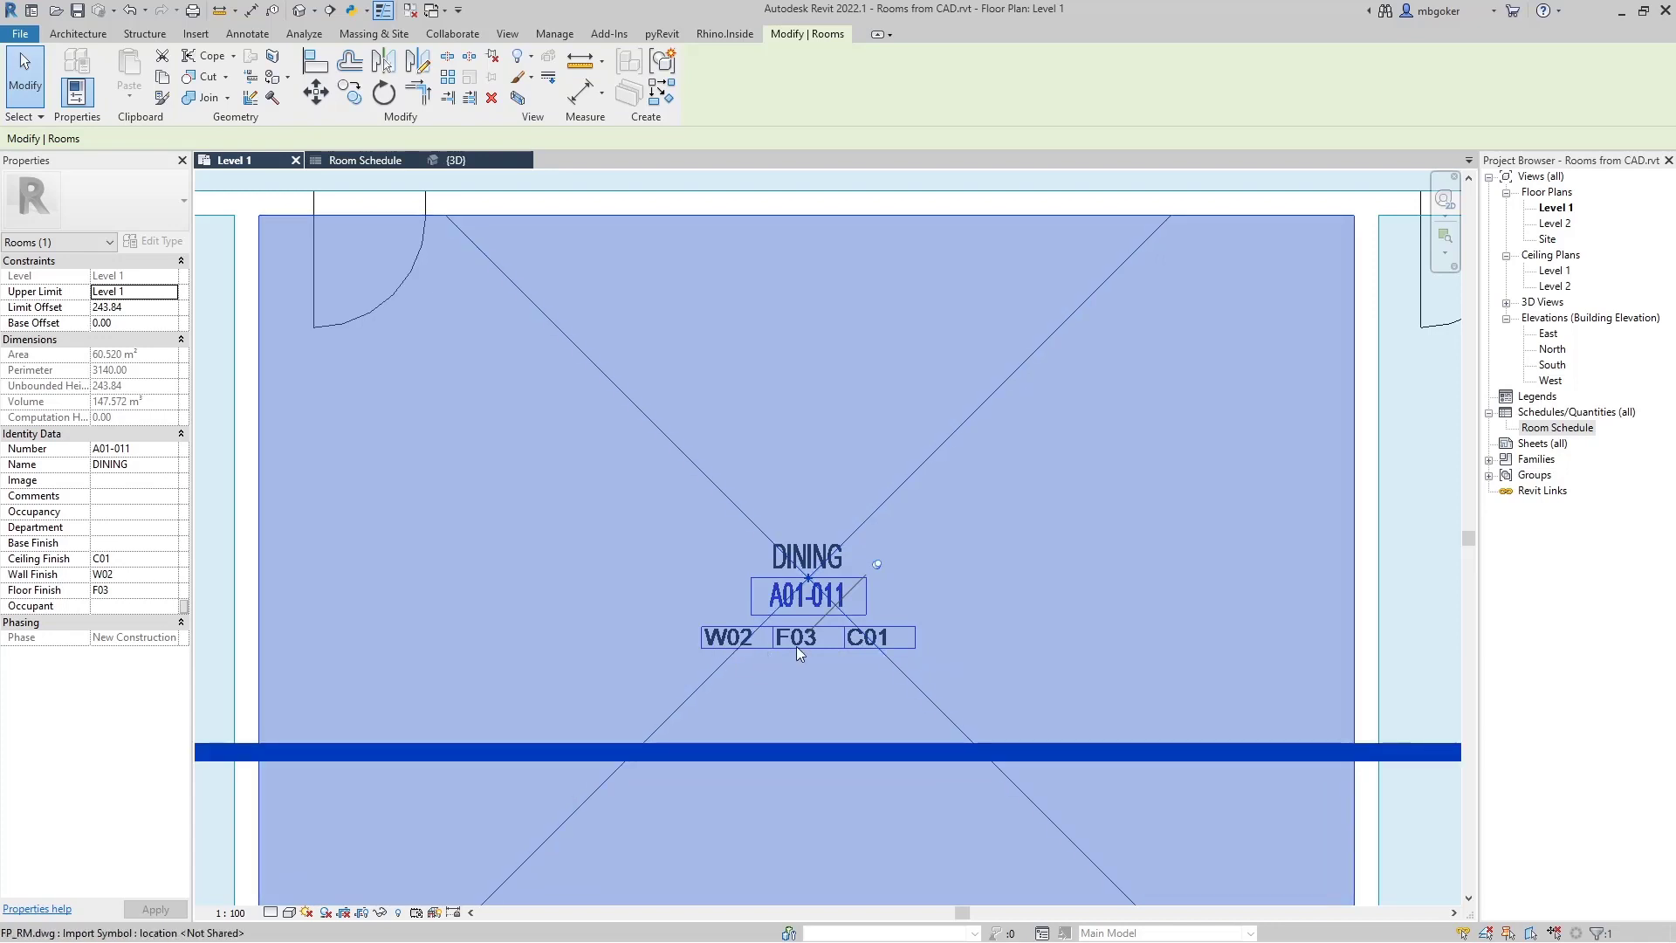
{"action": "scroll", "coordinate": [799, 643], "scroll_direction": "down", "scroll_amount": 2}
{"action": "key", "text": "Escape"}
{"action": "key", "text": "z"}
{"action": "key", "text": "f"}
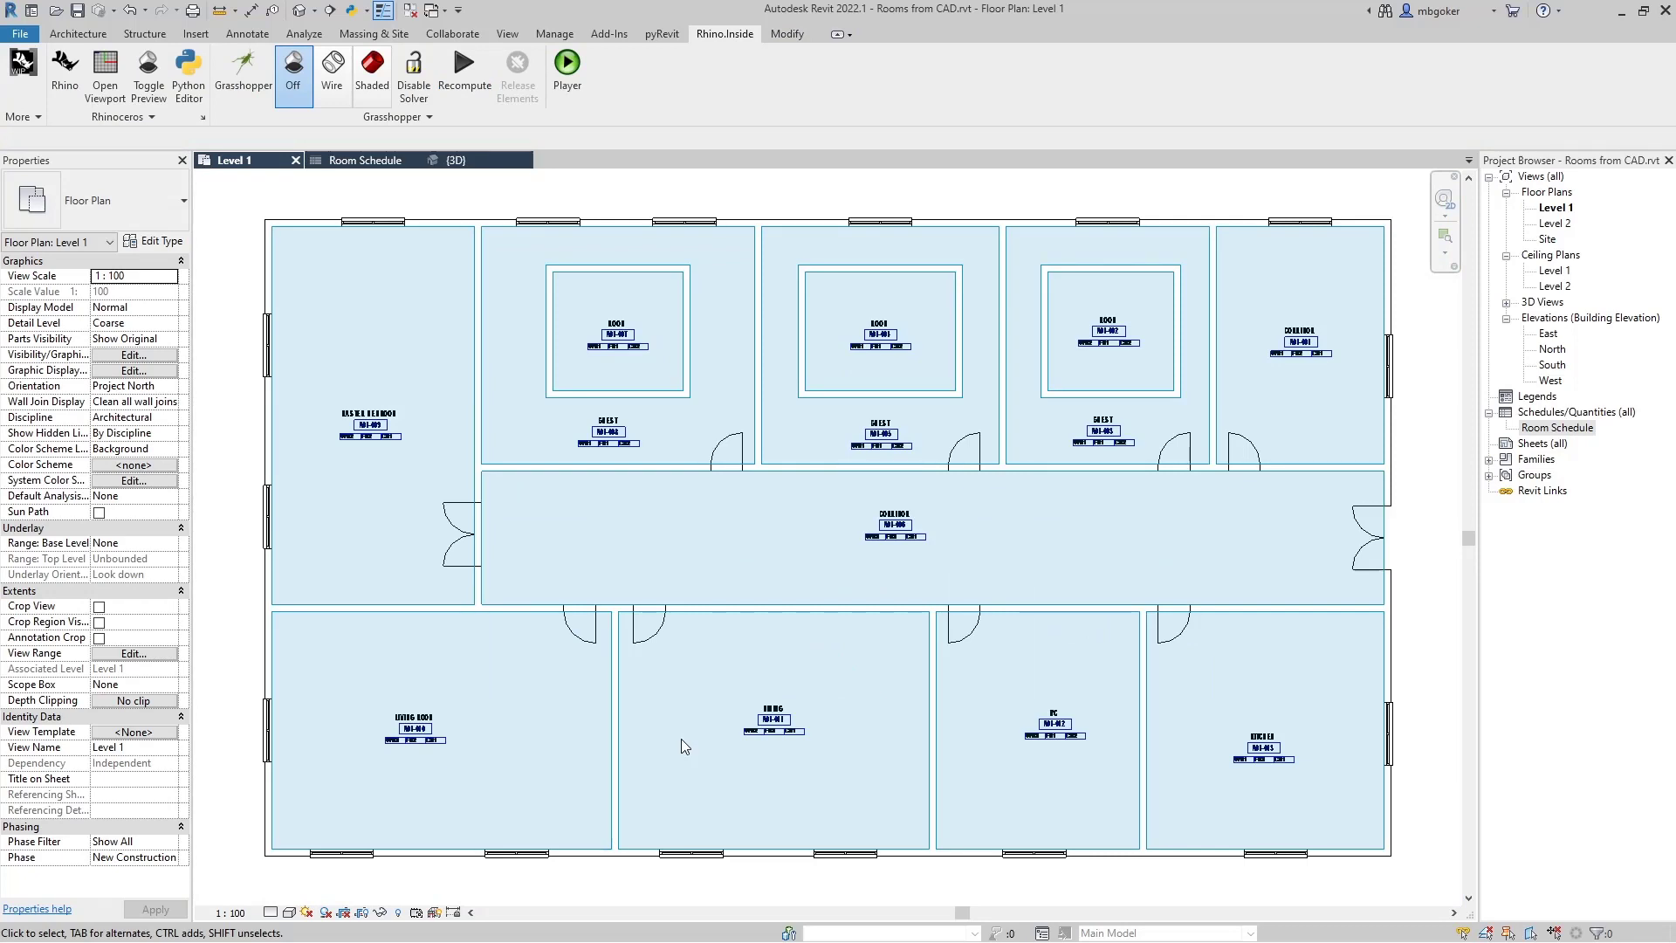
Step: Reopen Grasshopper, snap it right of the Level 1 plan, and frame the whole room definition
{"action": "left_click", "coordinate": [256, 90]}
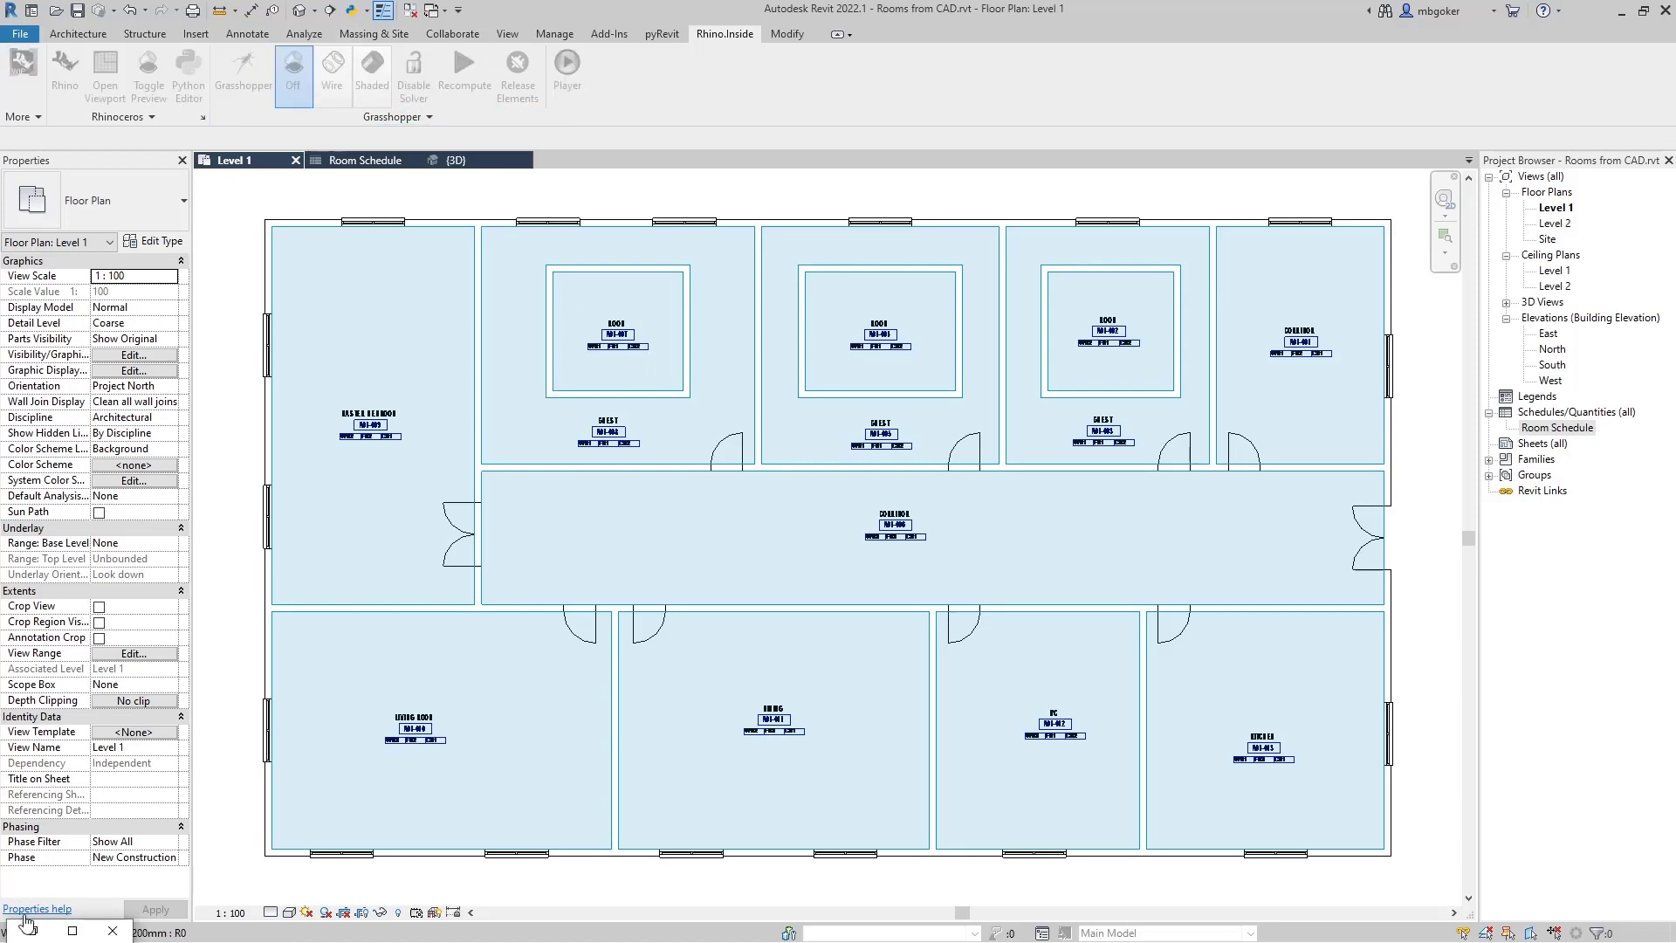
{"action": "left_click", "coordinate": [49, 927]}
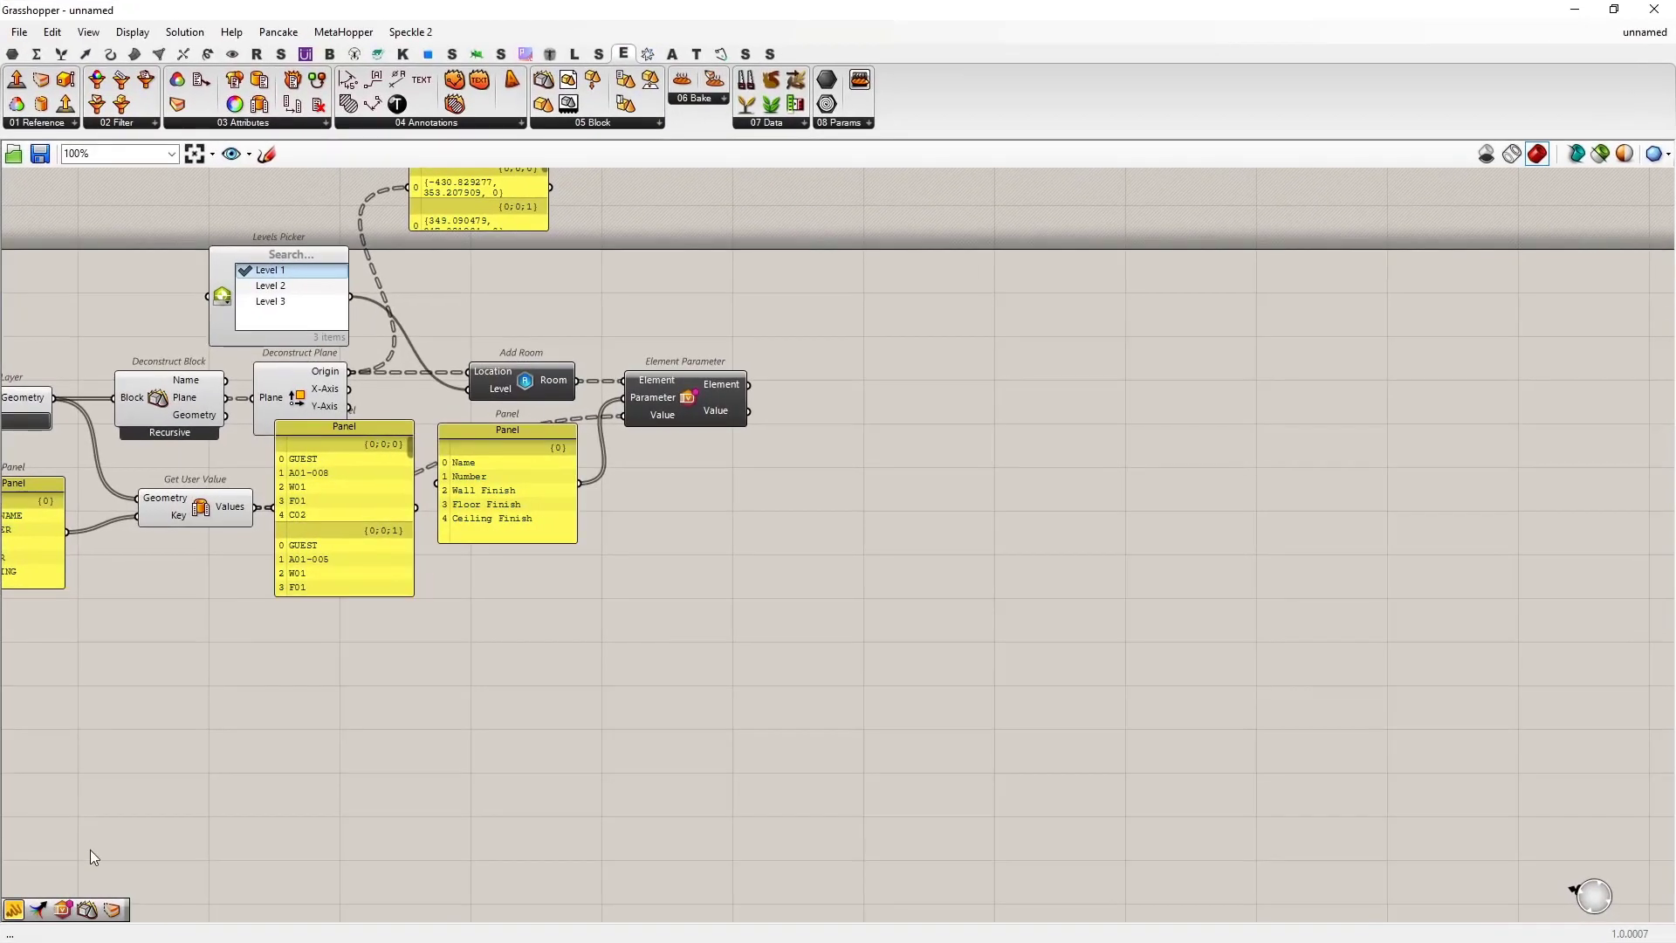
{"action": "key", "text": "super+Right"}
{"action": "scroll", "coordinate": [1176, 501], "scroll_direction": "down", "scroll_amount": 3}
{"action": "right_click_drag", "start_coordinate": [1176, 501], "coordinate": [1231, 696]}
{"action": "scroll", "coordinate": [1145, 473], "scroll_direction": "up", "scroll_amount": 2}
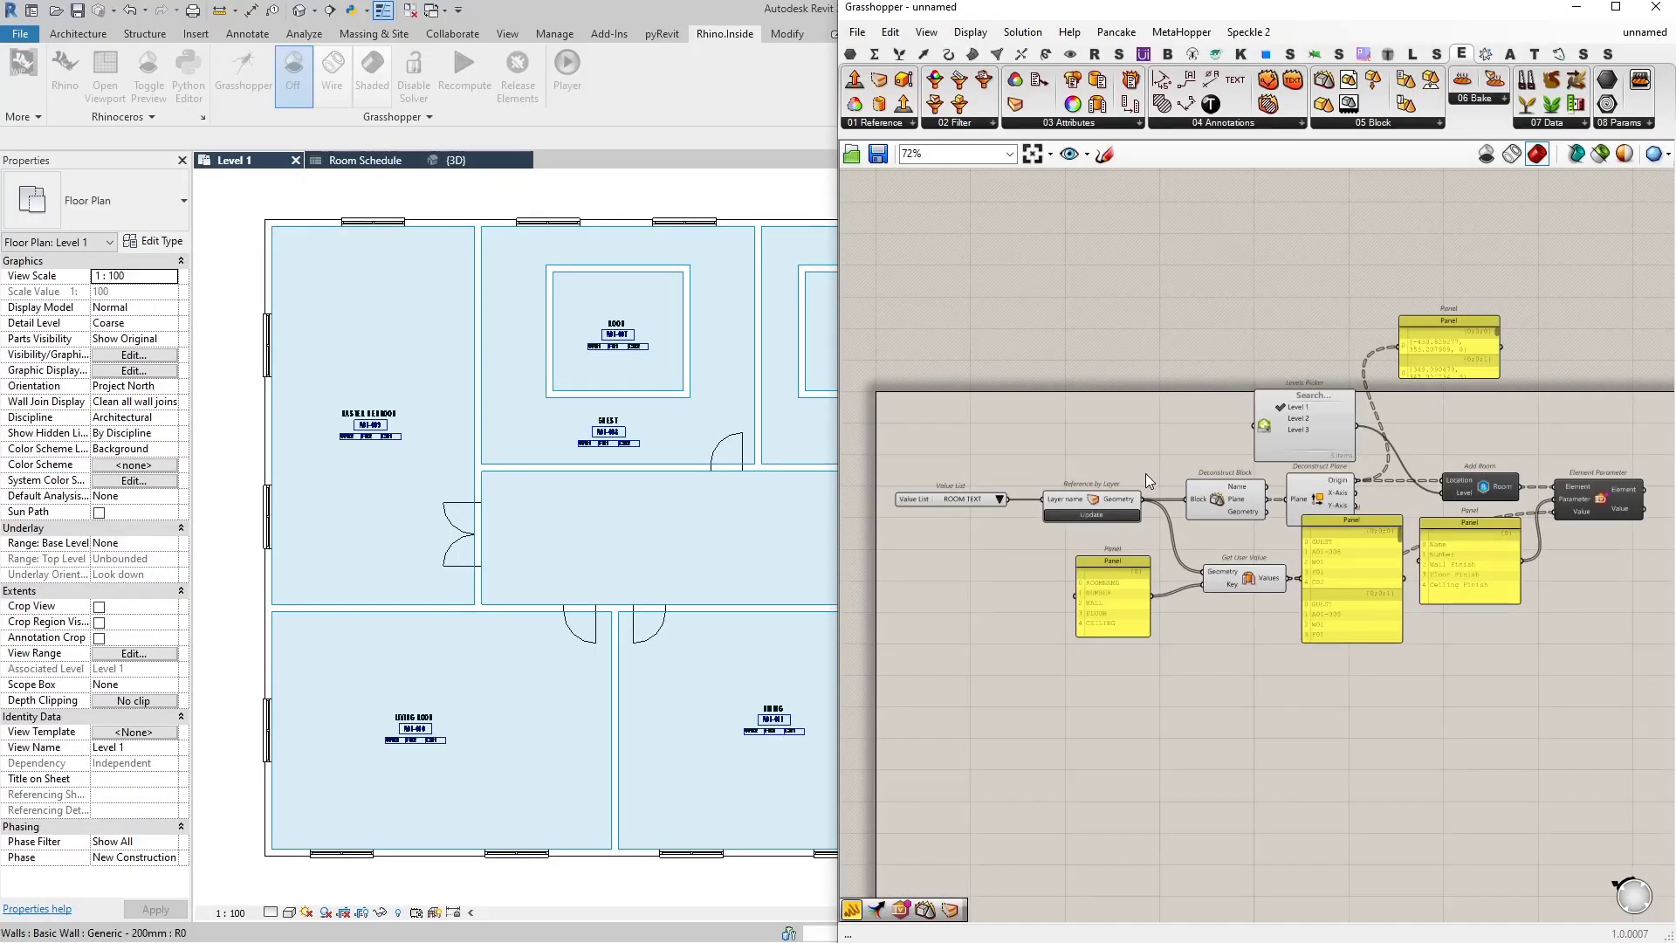